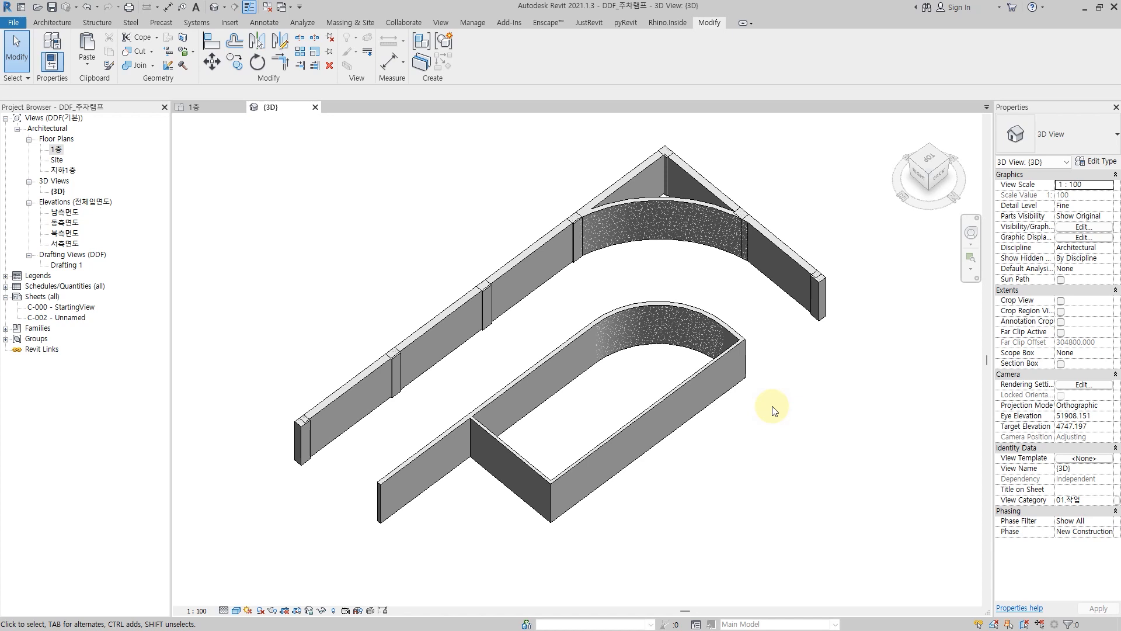
- Switch from the 3D view to the 1층 floor plan
click(207, 108)
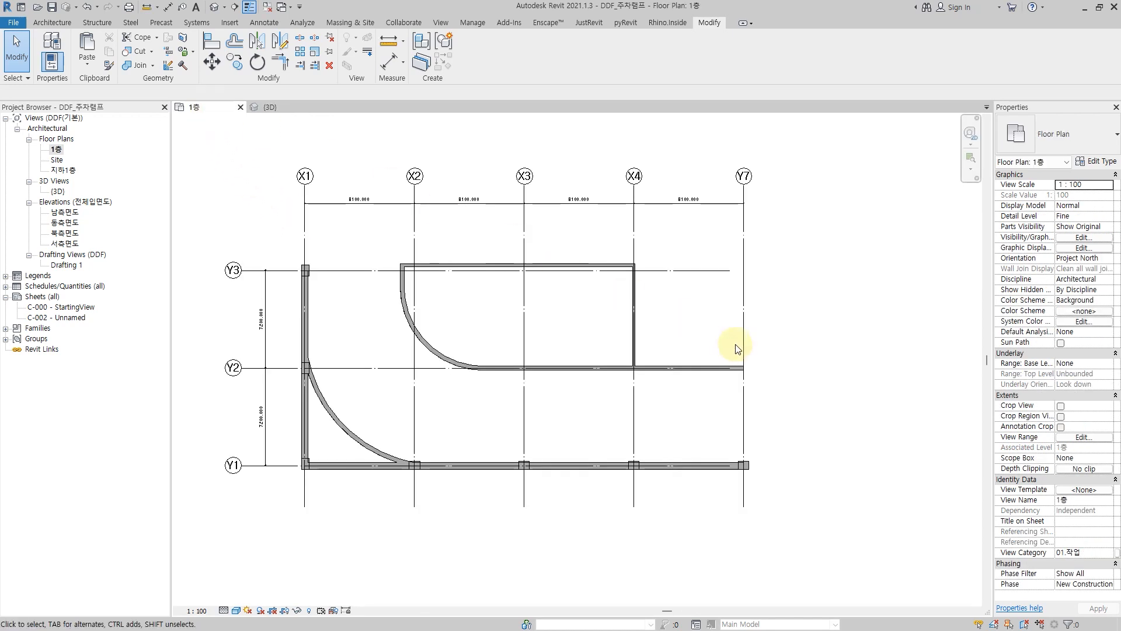
middle_drag(765, 360, 791, 364)
click(779, 426)
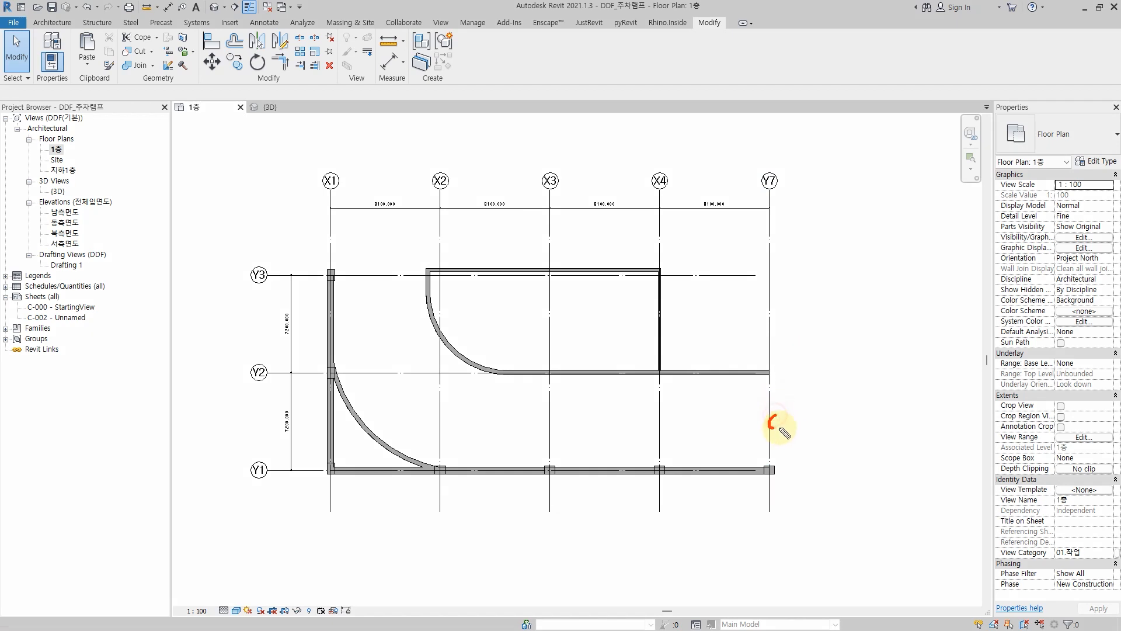
mouse_move(776, 425)
mouse_down()
mouse_move(645, 430)
mouse_move(439, 402)
mouse_move(376, 284)
mouse_move(397, 281)
mouse_up()
mouse_move(359, 232)
mouse_down()
mouse_move(370, 233)
mouse_move(367, 253)
mouse_move(386, 245)
mouse_up()
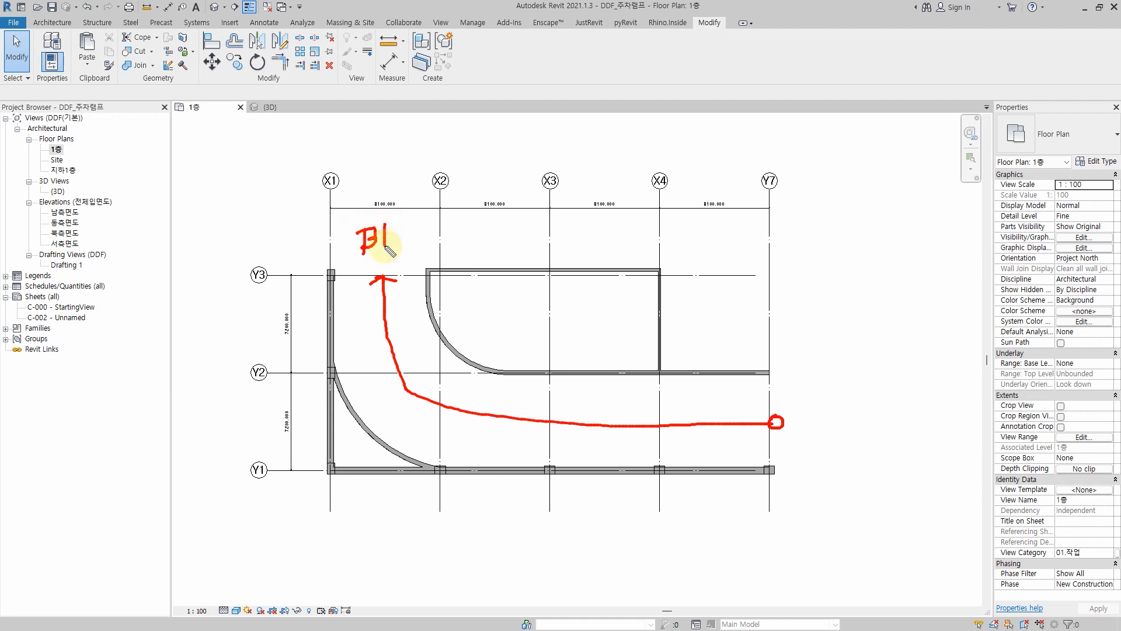
mouse_move(772, 376)
mouse_down()
mouse_move(513, 381)
mouse_move(492, 403)
mouse_move(498, 470)
mouse_move(800, 480)
mouse_move(787, 365)
mouse_up()
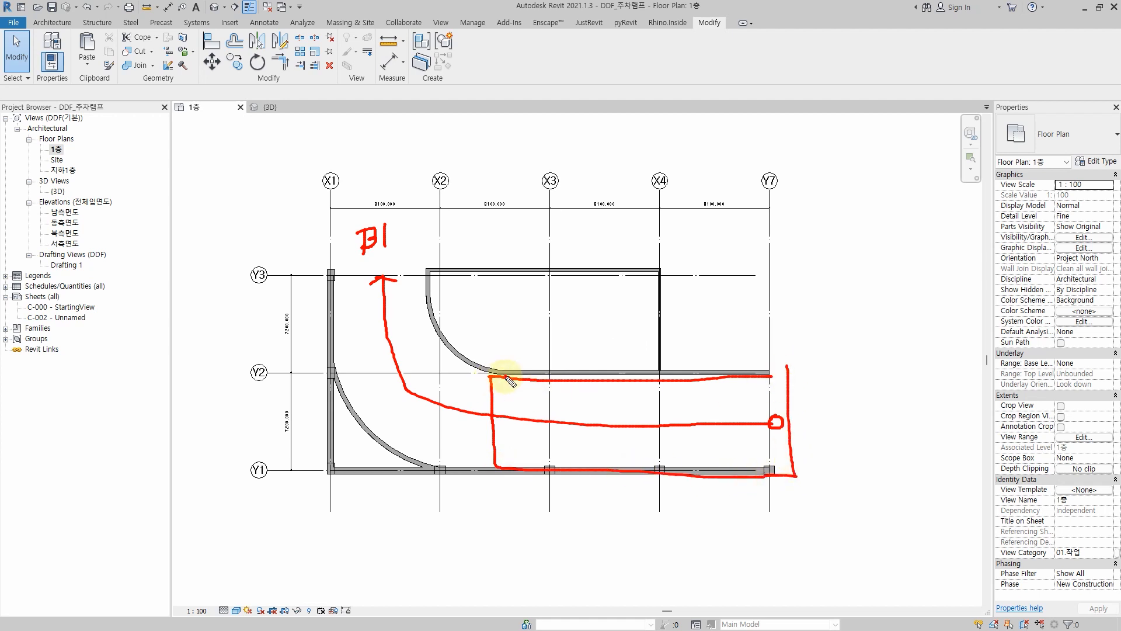
mouse_move(491, 374)
mouse_down()
mouse_move(445, 348)
mouse_move(427, 269)
mouse_move(331, 273)
mouse_move(333, 374)
mouse_move(421, 478)
mouse_move(493, 430)
mouse_move(497, 359)
mouse_up()
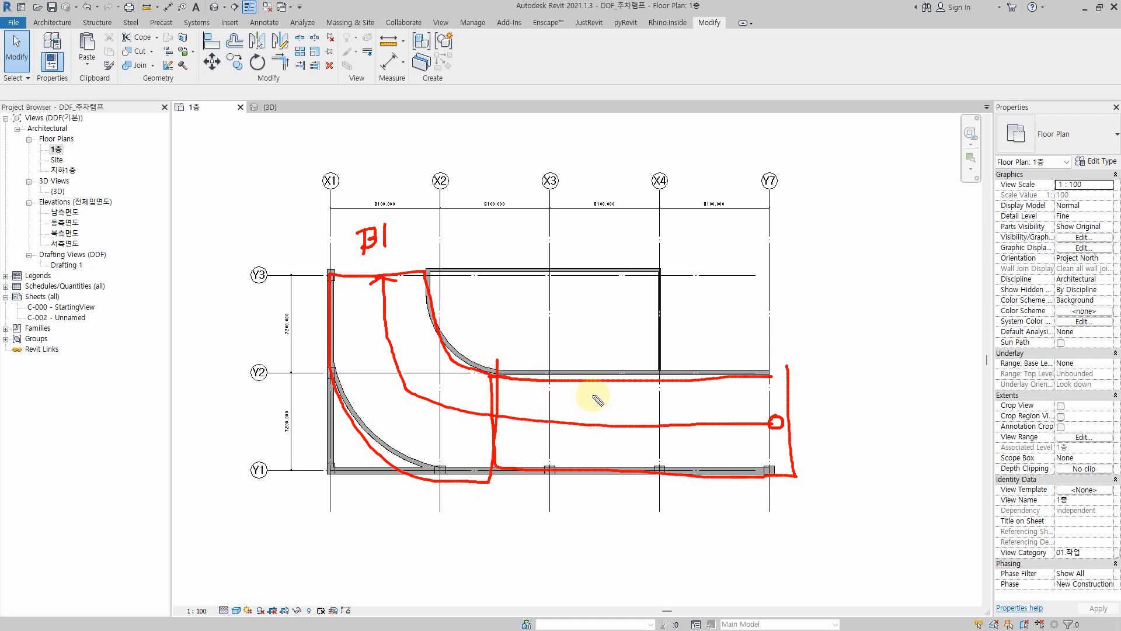
mouse_move(595, 391)
mouse_down()
mouse_move(597, 414)
mouse_move(643, 408)
mouse_up()
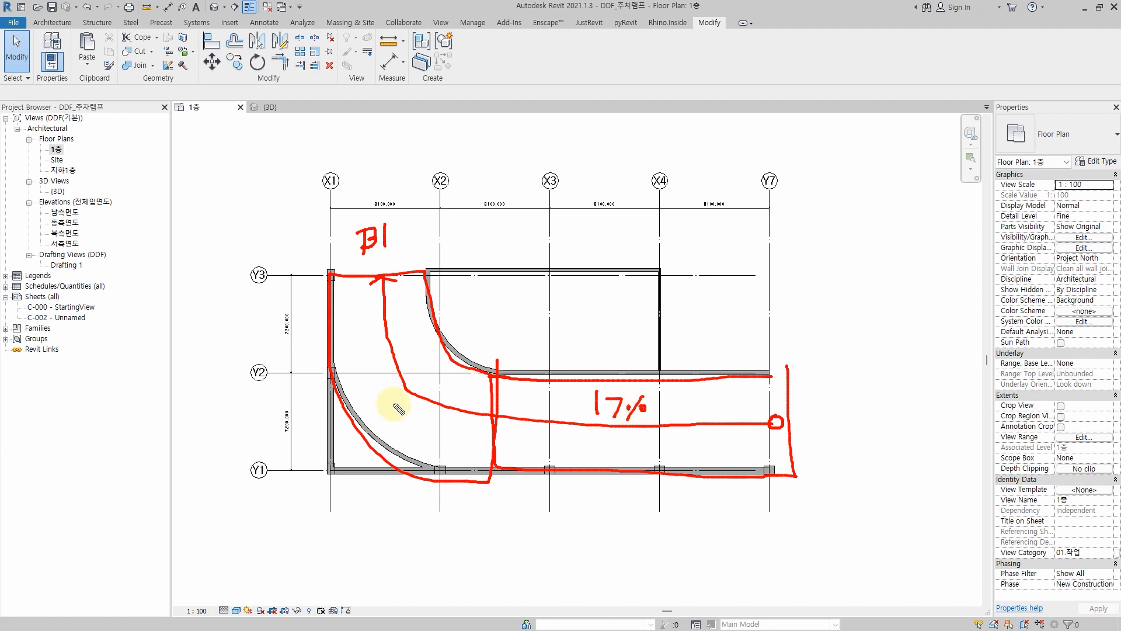
mouse_move(387, 404)
mouse_down()
mouse_move(387, 432)
mouse_move(426, 432)
mouse_move(417, 451)
mouse_move(443, 441)
mouse_up()
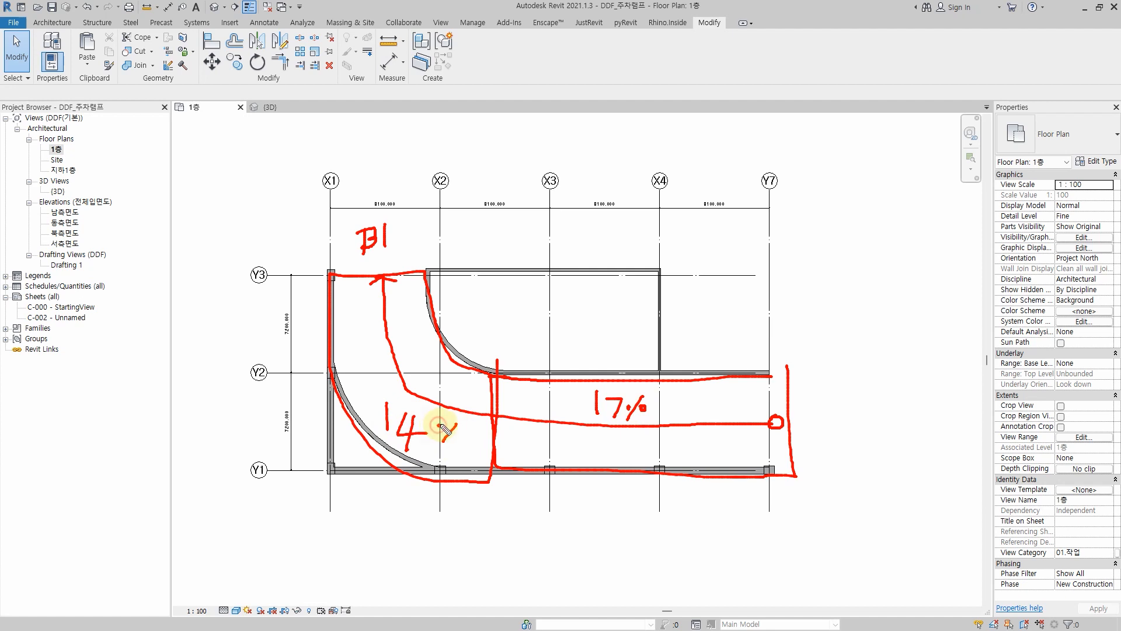
click(440, 425)
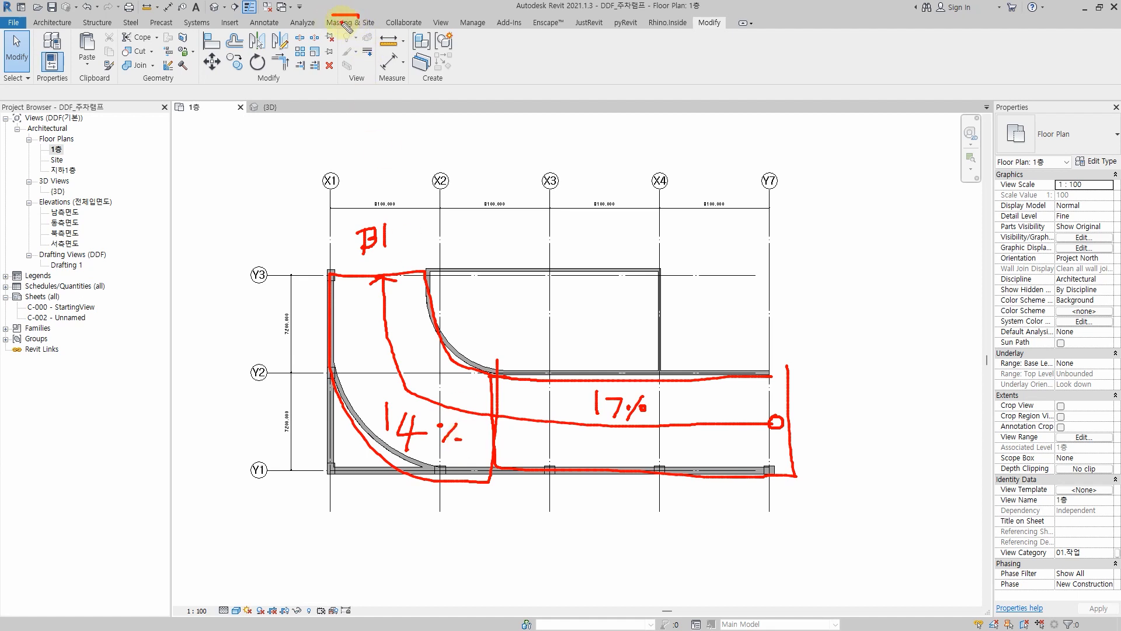
mouse_move(343, 26)
mouse_down()
mouse_move(362, 49)
mouse_move(376, 18)
mouse_move(384, 23)
mouse_up()
drag(386, 10, 384, 35)
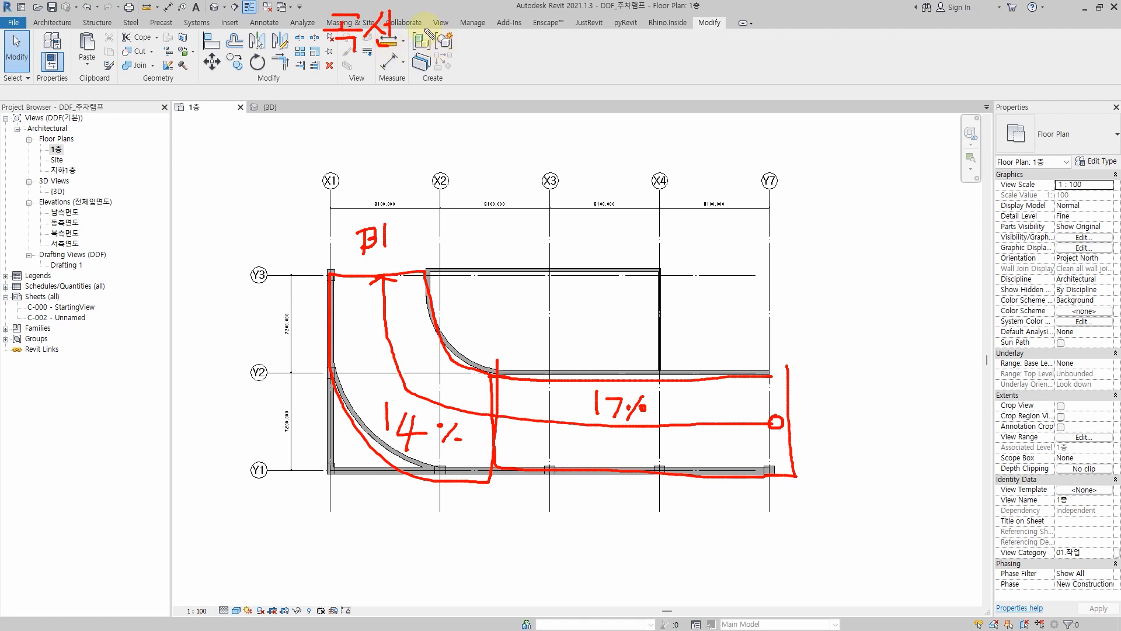
drag(425, 11, 422, 48)
mouse_move(461, 14)
mouse_down()
mouse_move(444, 46)
mouse_move(515, 36)
mouse_move(501, 54)
mouse_move(554, 42)
mouse_move(527, 43)
mouse_up()
mouse_move(554, 7)
mouse_down()
mouse_move(552, 34)
mouse_move(665, 26)
mouse_move(653, 47)
mouse_move(709, 44)
mouse_up()
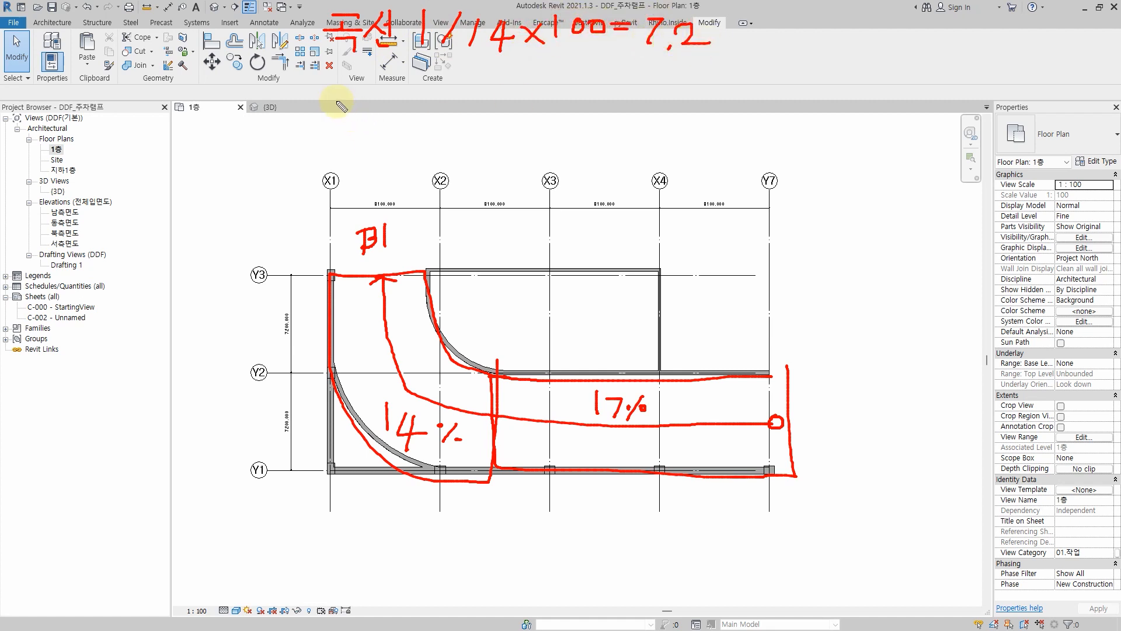
drag(339, 92, 354, 91)
mouse_move(356, 74)
mouse_down()
mouse_move(363, 109)
mouse_move(401, 99)
mouse_up()
drag(402, 81, 406, 124)
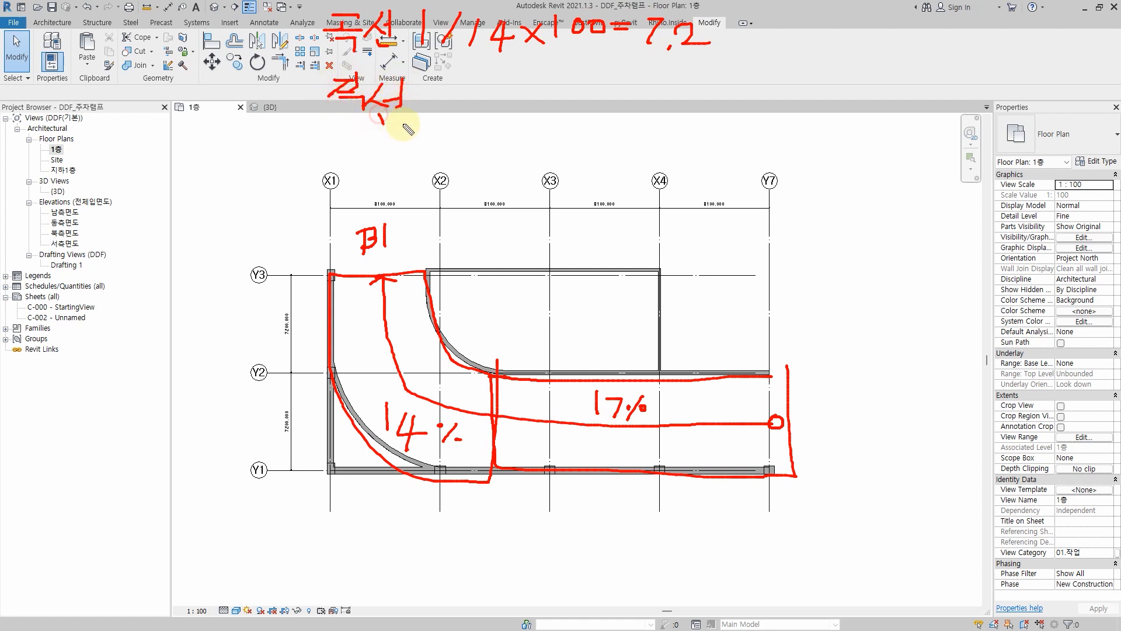
drag(435, 87, 436, 120)
drag(467, 71, 445, 120)
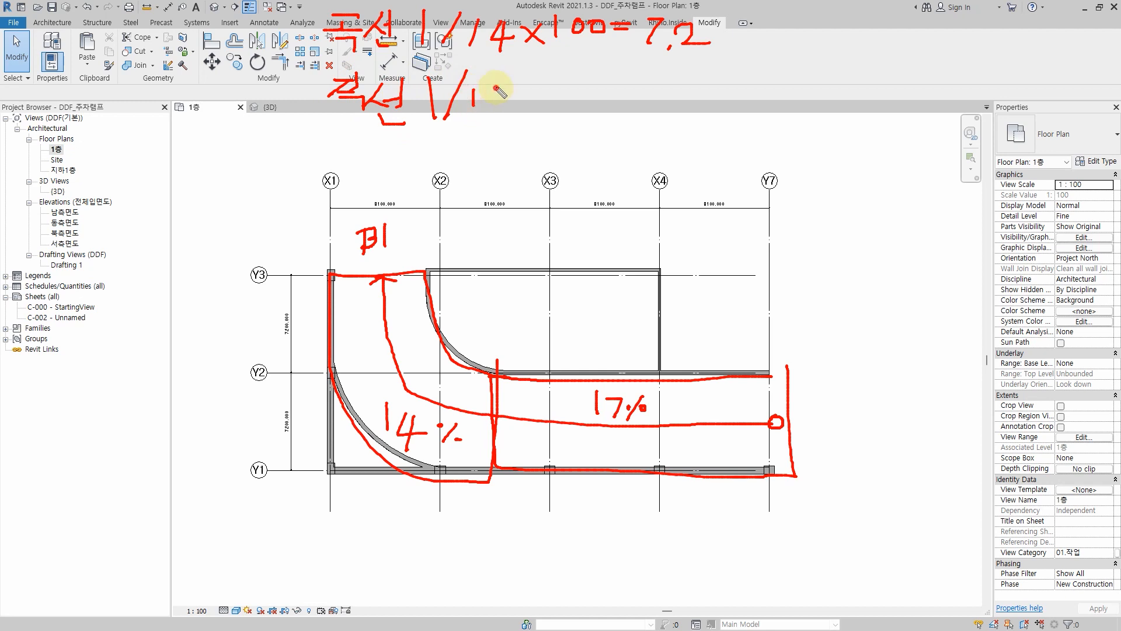
mouse_move(501, 93)
mouse_down()
mouse_move(508, 113)
mouse_move(556, 97)
mouse_move(624, 100)
mouse_up()
drag(648, 65, 653, 101)
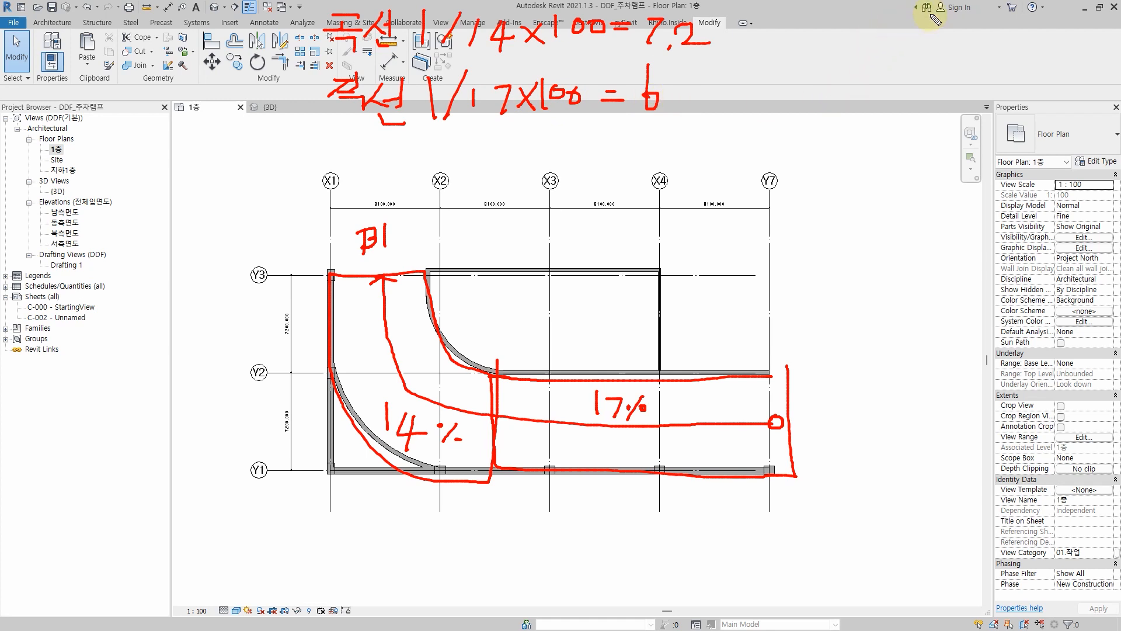
drag(932, 13, 847, 39)
mouse_move(938, 57)
mouse_down()
mouse_move(934, 11)
mouse_move(966, 42)
mouse_up()
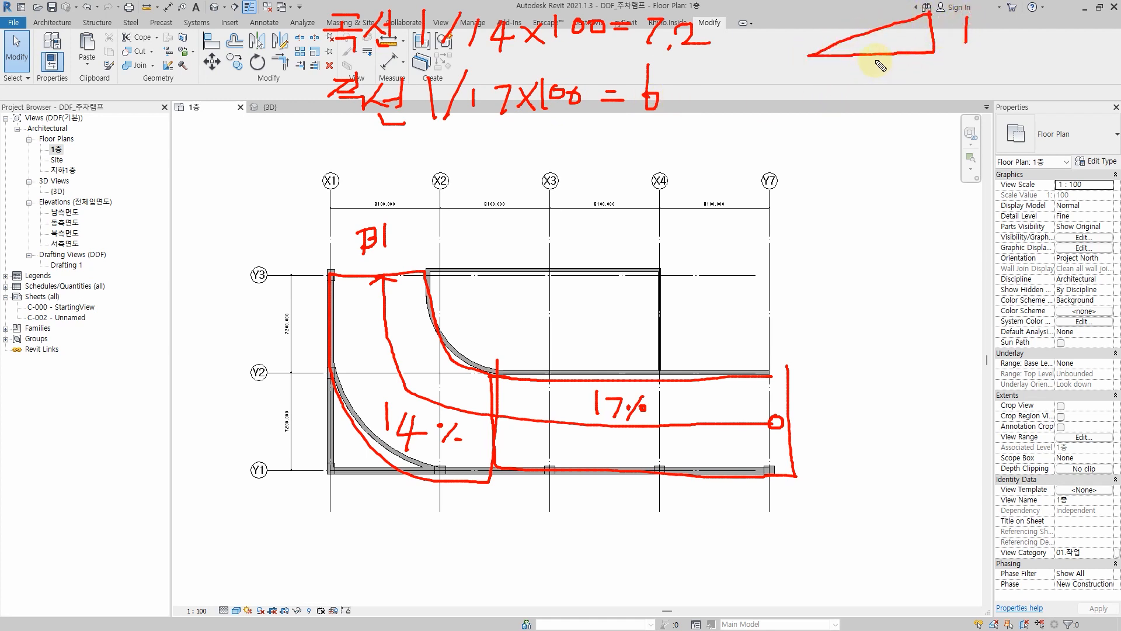
mouse_move(869, 62)
mouse_down()
mouse_move(878, 81)
mouse_move(924, 88)
mouse_move(921, 122)
mouse_move(794, 178)
mouse_move(884, 169)
mouse_move(932, 146)
mouse_move(933, 118)
mouse_move(962, 143)
mouse_up()
mouse_move(875, 179)
mouse_down()
mouse_move(874, 198)
mouse_move(887, 195)
mouse_up()
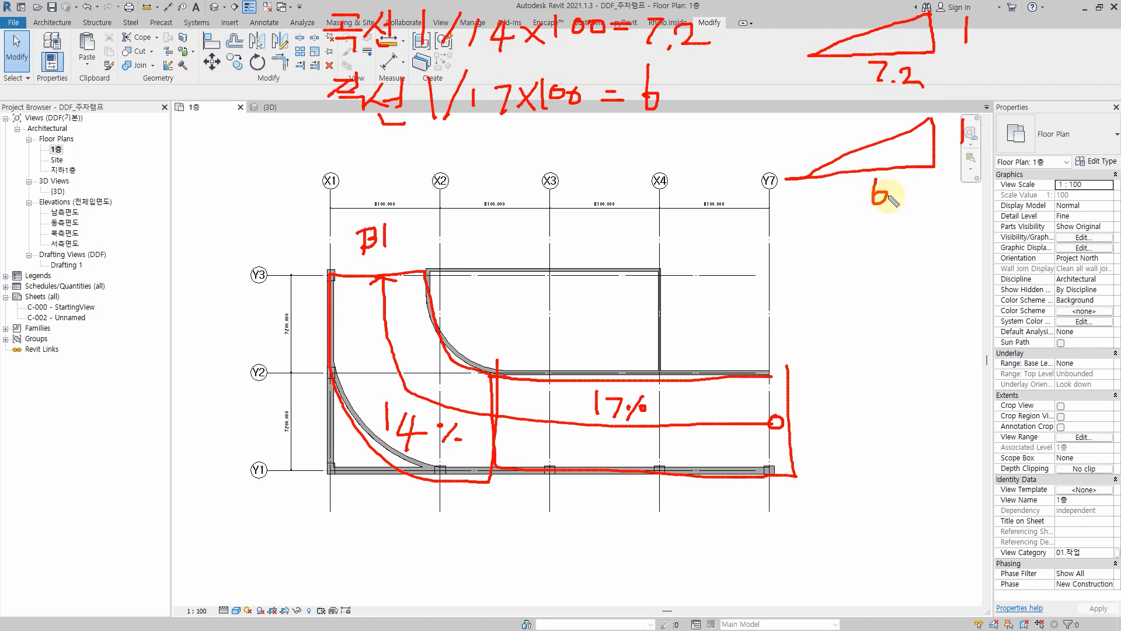
drag(986, 112, 981, 159)
mouse_move(992, 120)
mouse_down()
mouse_move(995, 142)
mouse_move(1022, 169)
mouse_up()
mouse_move(904, 177)
mouse_down()
mouse_move(893, 200)
mouse_move(908, 215)
mouse_move(929, 208)
mouse_up()
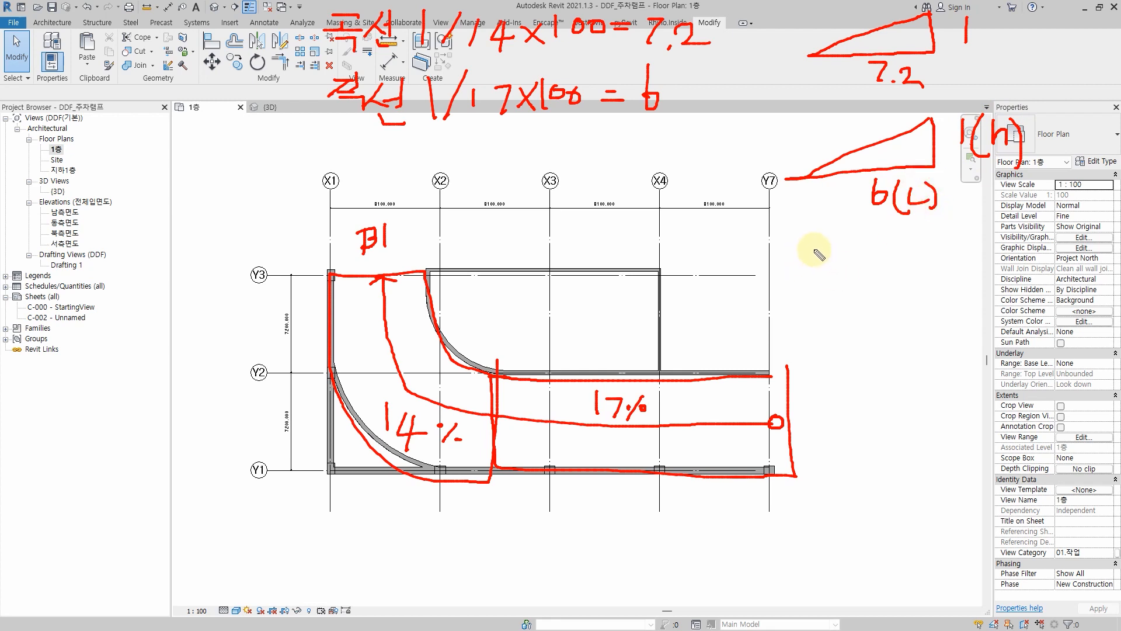
mouse_move(817, 247)
mouse_down()
mouse_move(821, 278)
mouse_move(847, 256)
mouse_up()
mouse_move(846, 268)
mouse_down()
mouse_move(848, 281)
mouse_move(885, 284)
mouse_move(932, 265)
mouse_up()
drag(905, 283, 934, 281)
mouse_move(953, 241)
mouse_down()
mouse_move(943, 264)
mouse_move(969, 258)
mouse_move(1020, 281)
mouse_up()
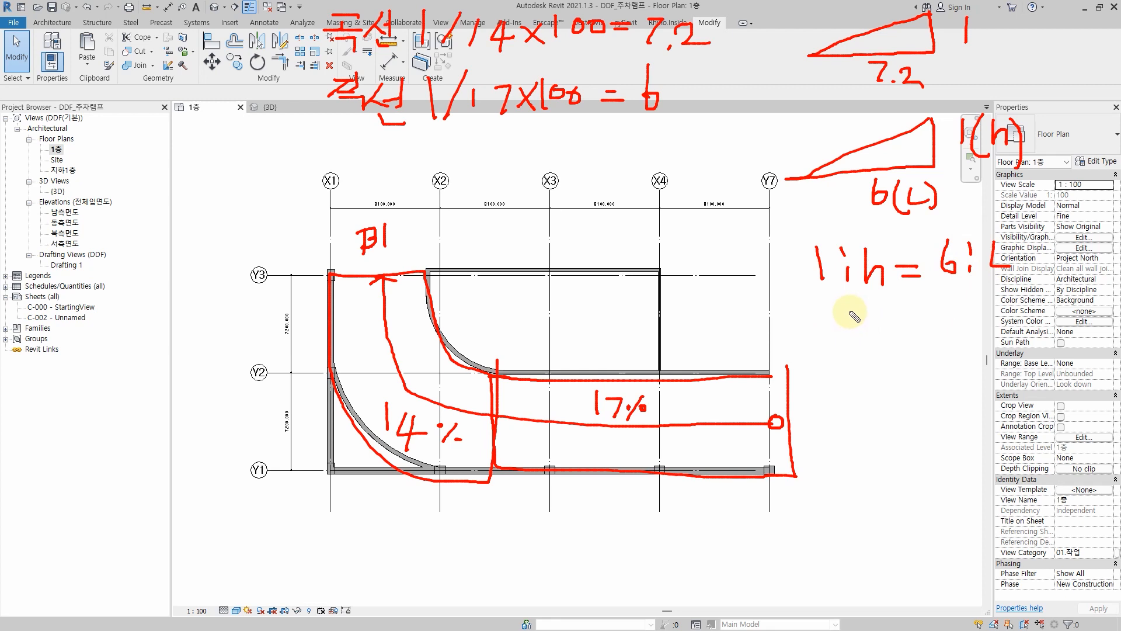
mouse_move(849, 313)
mouse_down()
mouse_move(849, 353)
mouse_move(899, 333)
mouse_up()
mouse_move(875, 343)
mouse_down()
mouse_move(901, 342)
mouse_move(933, 374)
mouse_move(963, 335)
mouse_up()
mouse_move(857, 418)
mouse_down()
mouse_move(876, 448)
mouse_move(905, 424)
mouse_move(909, 433)
mouse_up()
mouse_move(938, 403)
mouse_down()
mouse_move(922, 432)
mouse_move(965, 442)
mouse_up()
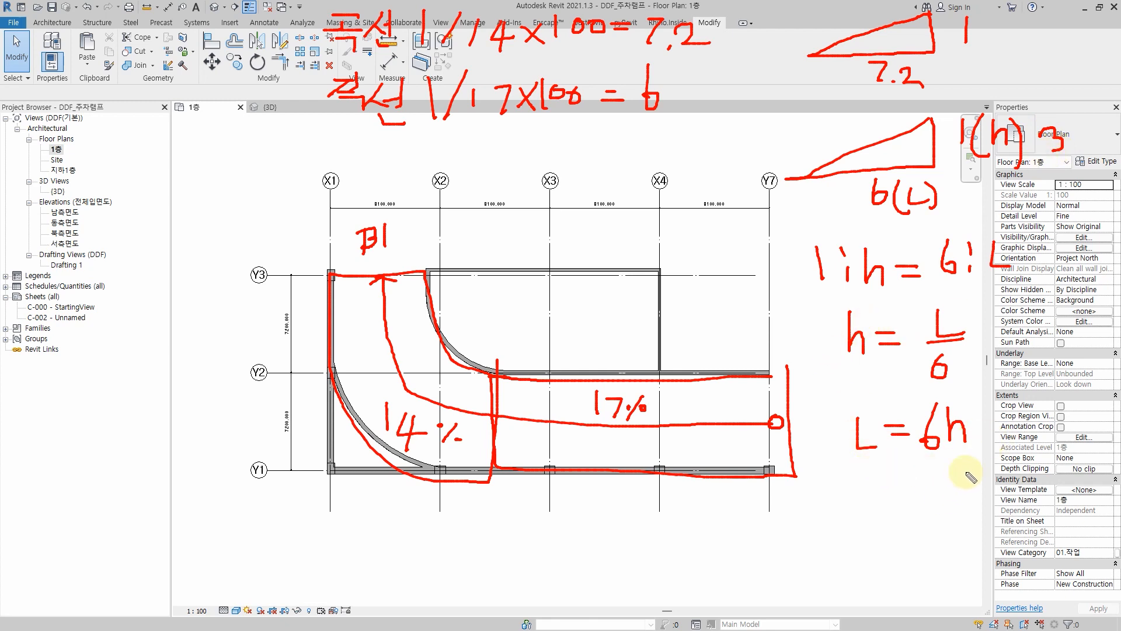
mouse_move(961, 465)
mouse_down()
mouse_move(976, 480)
mouse_move(956, 501)
mouse_up()
mouse_move(841, 480)
mouse_down()
mouse_move(842, 511)
mouse_move(864, 500)
mouse_move(887, 511)
mouse_up()
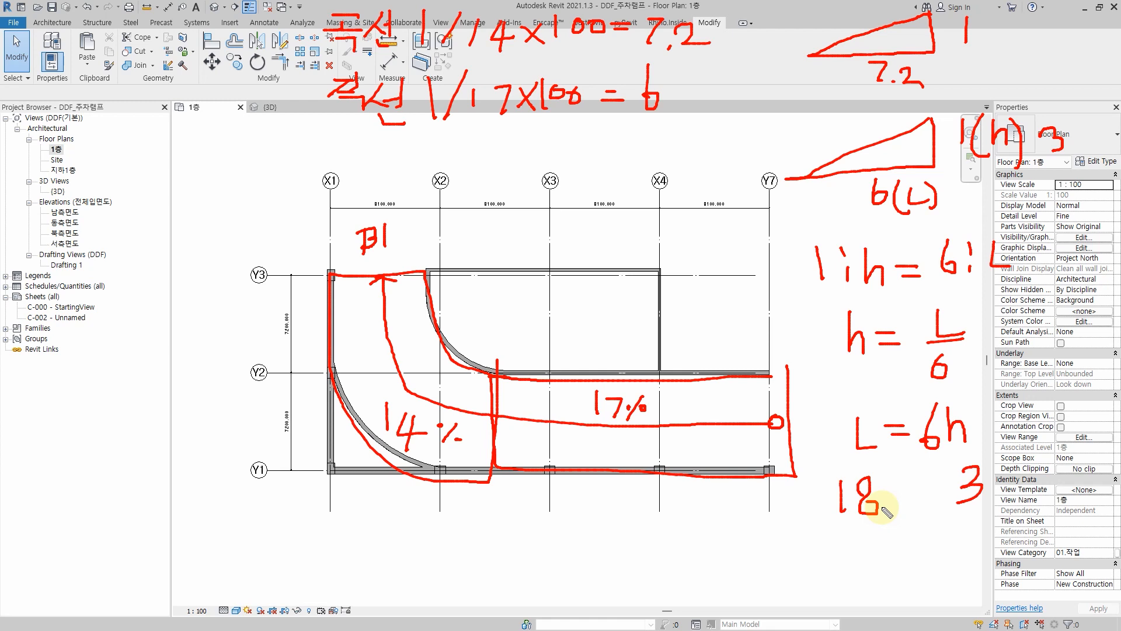
key(Escape)
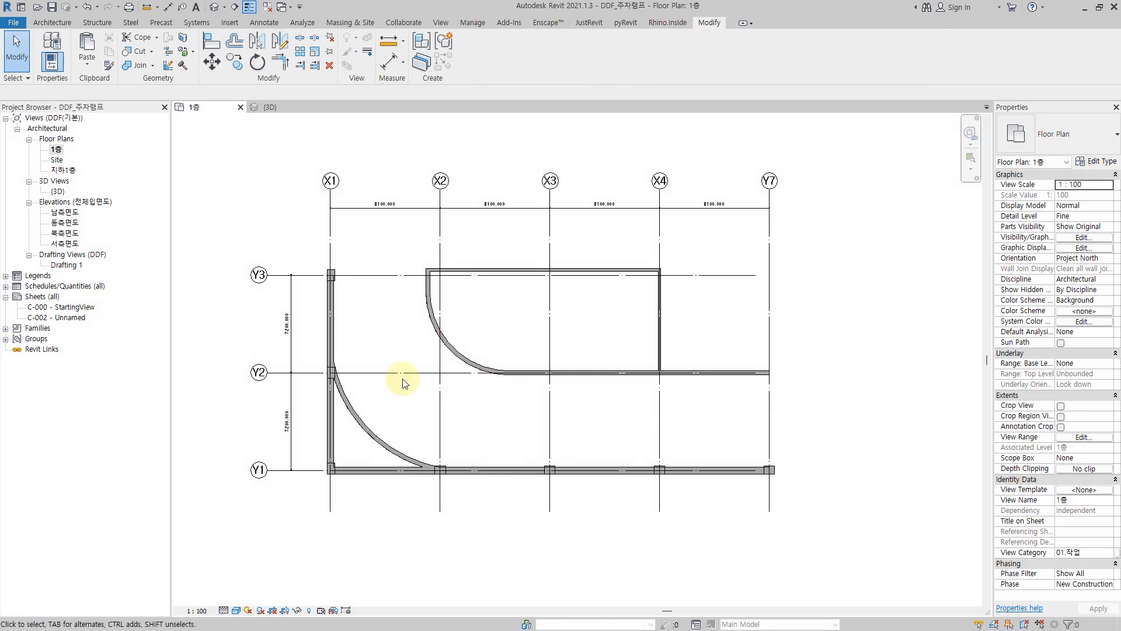
scroll(403, 383, up, 4)
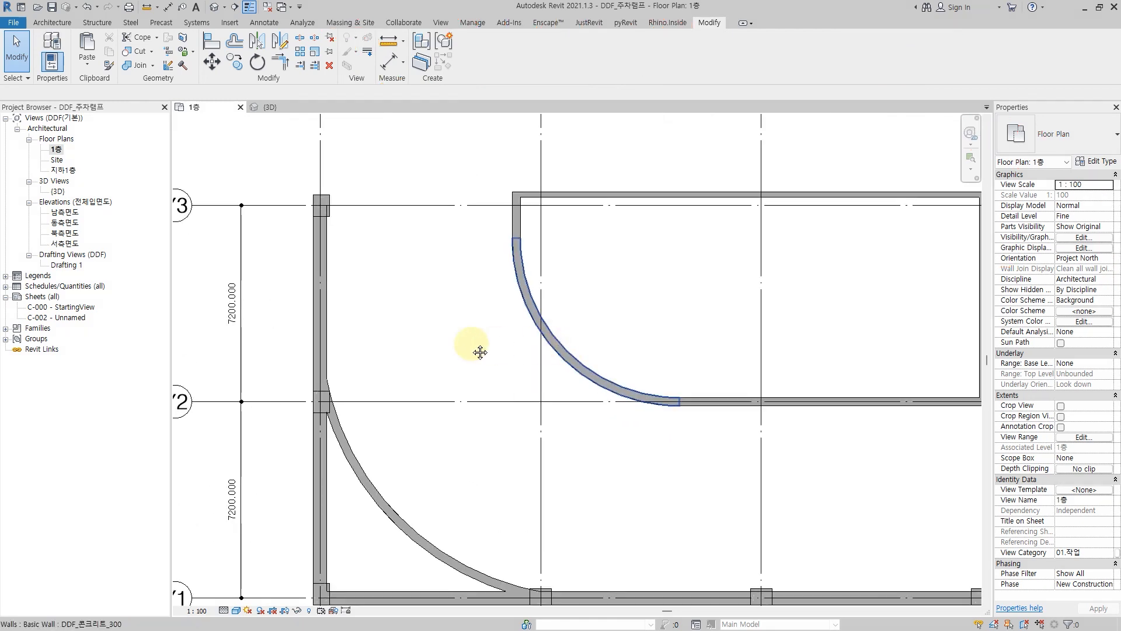
scroll(480, 352, down, 2)
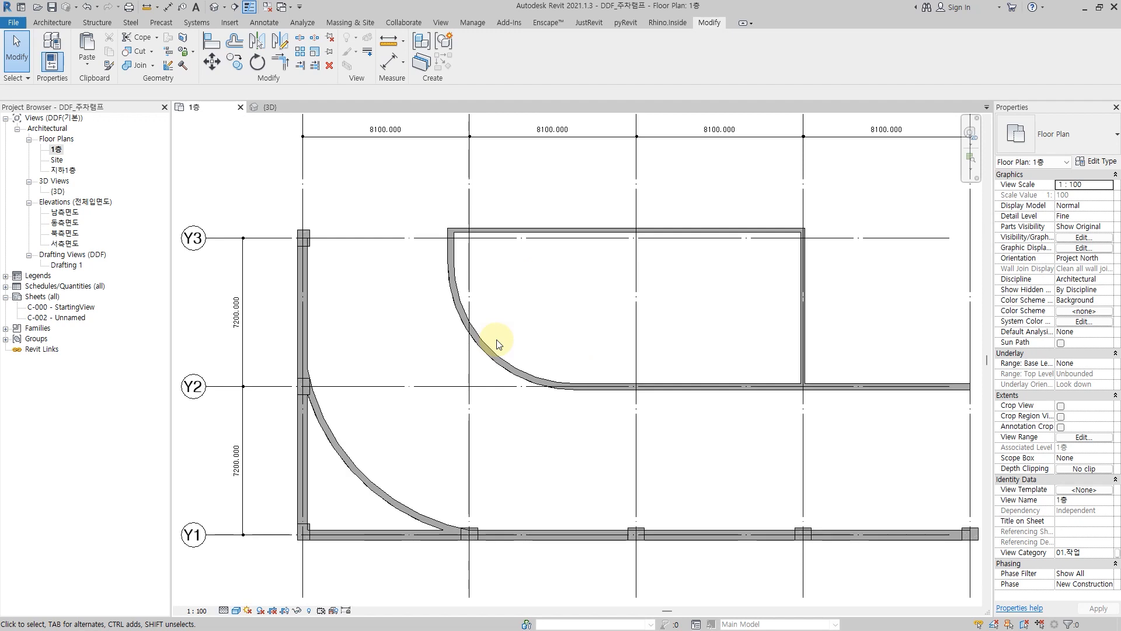
mouse_move(585, 385)
mouse_down()
mouse_move(578, 540)
mouse_move(355, 502)
mouse_move(288, 241)
mouse_move(486, 232)
mouse_up()
key(Escape)
scroll(438, 240, down, 1)
middle_drag(652, 282, 599, 279)
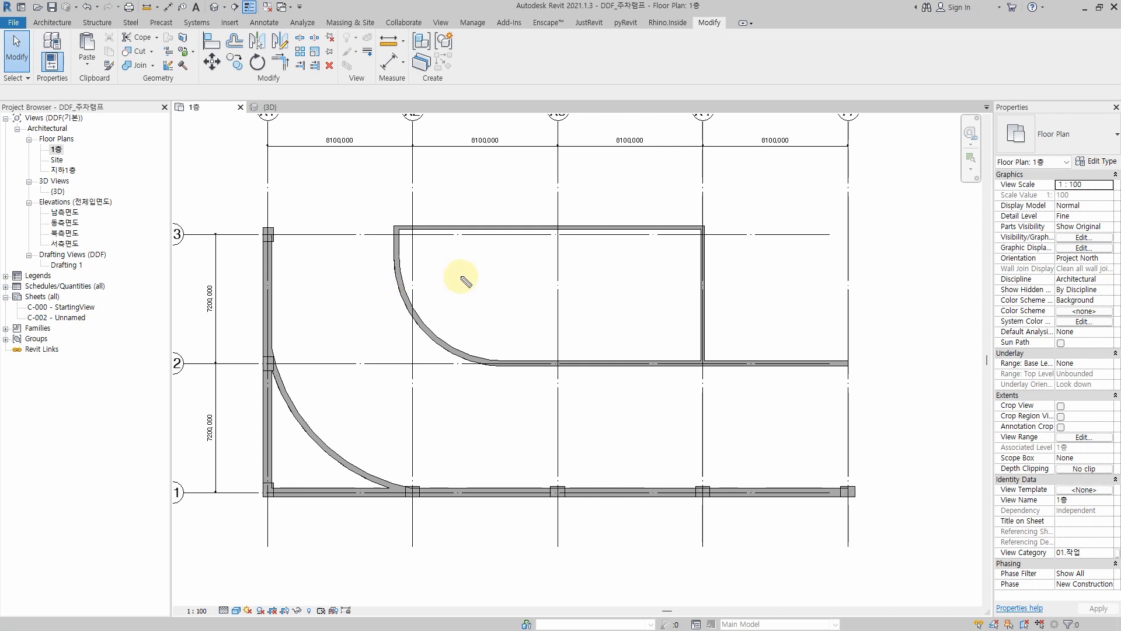
mouse_move(329, 240)
mouse_down()
mouse_move(327, 290)
mouse_move(373, 388)
mouse_move(527, 429)
mouse_up()
drag(648, 450, 797, 464)
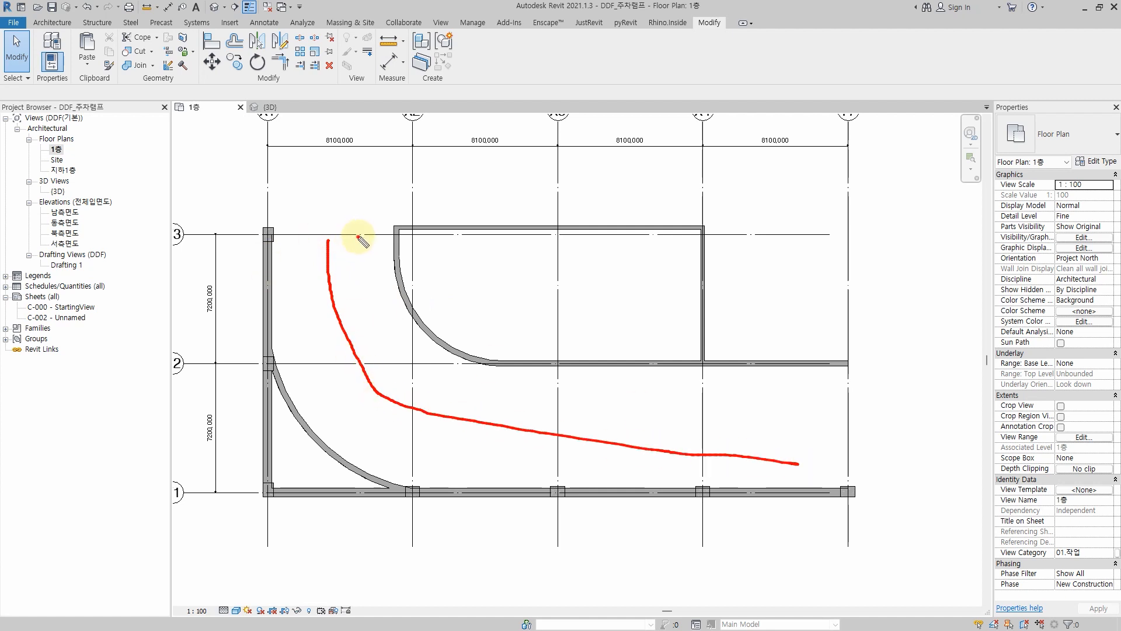
mouse_move(358, 236)
mouse_down()
mouse_move(387, 333)
mouse_move(482, 389)
mouse_up()
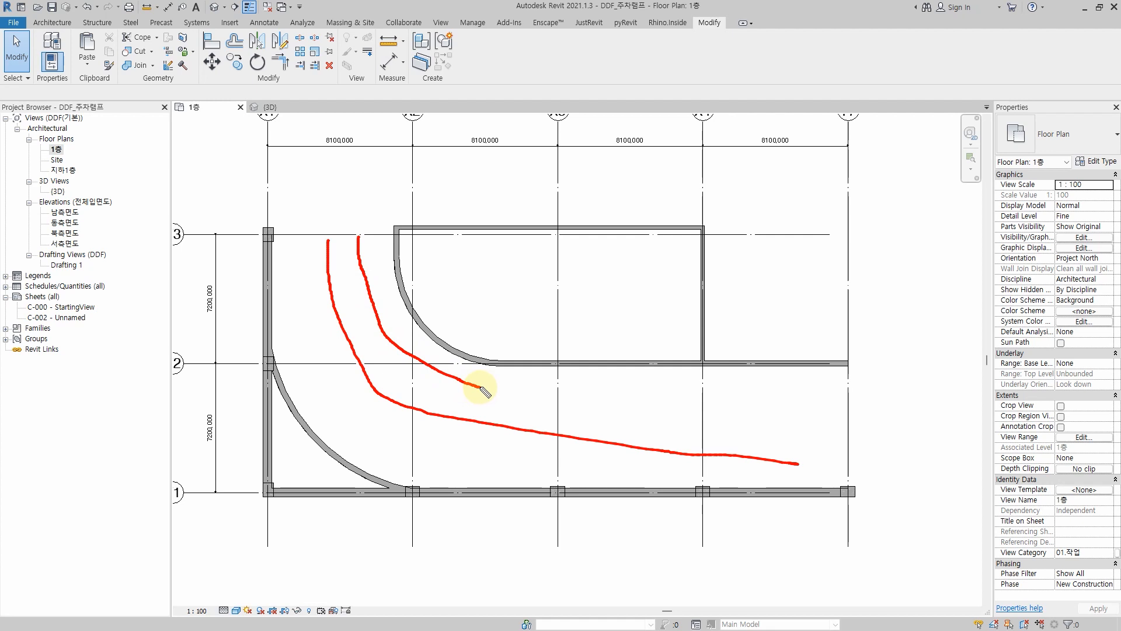
key(Escape)
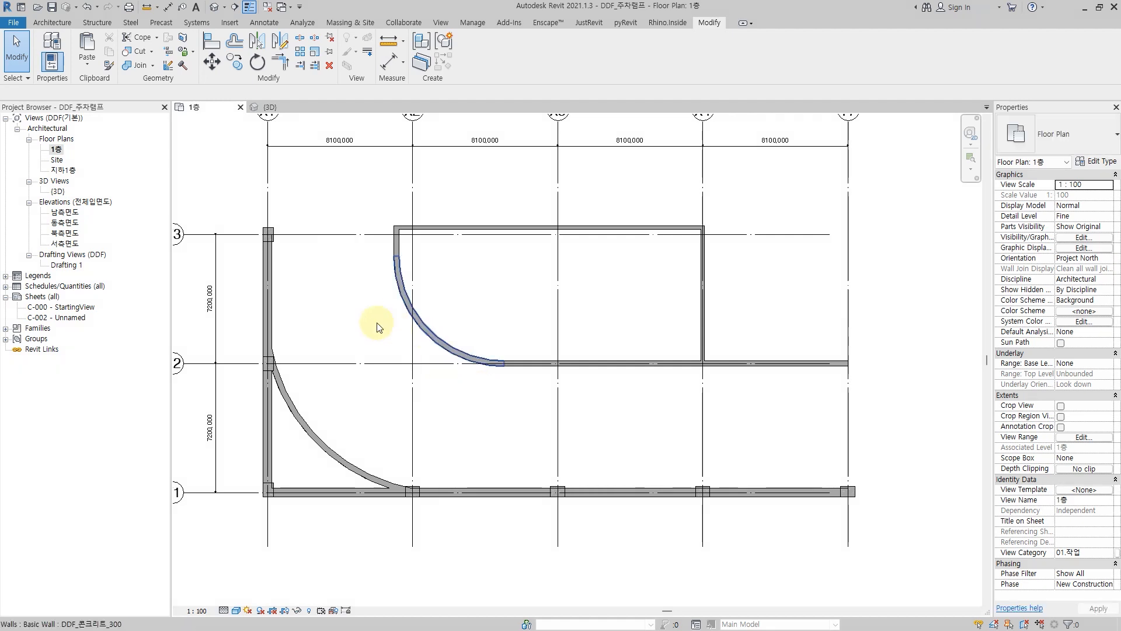
scroll(377, 326, up, 1)
middle_drag(380, 330, 399, 343)
key(ctrl+2)
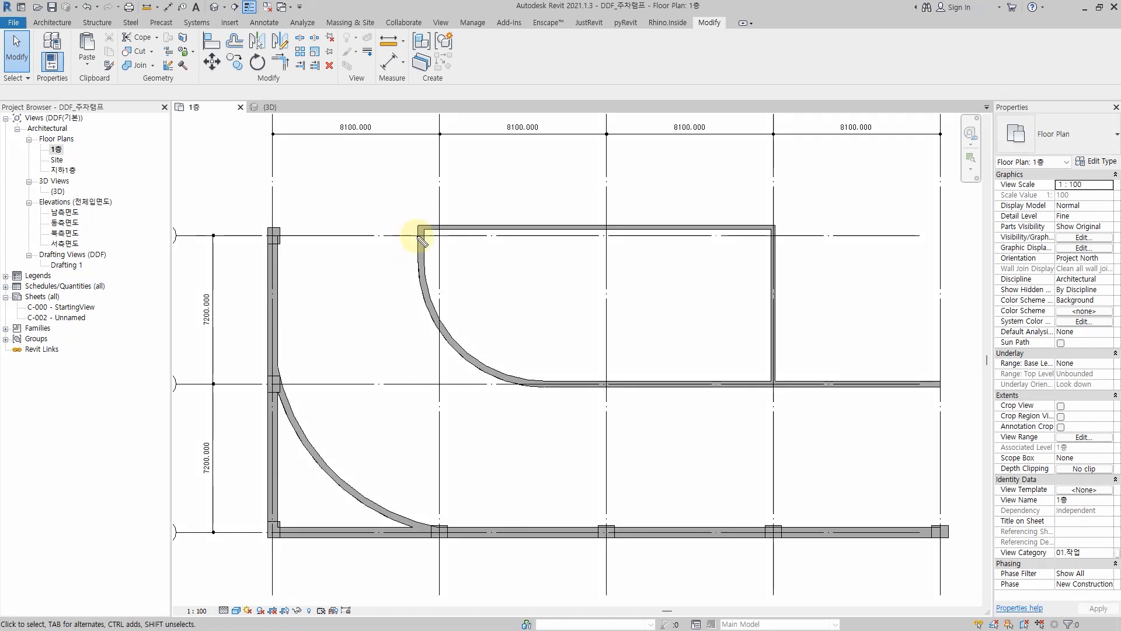
mouse_move(412, 236)
mouse_down()
mouse_move(432, 328)
mouse_move(463, 364)
mouse_move(546, 397)
mouse_up()
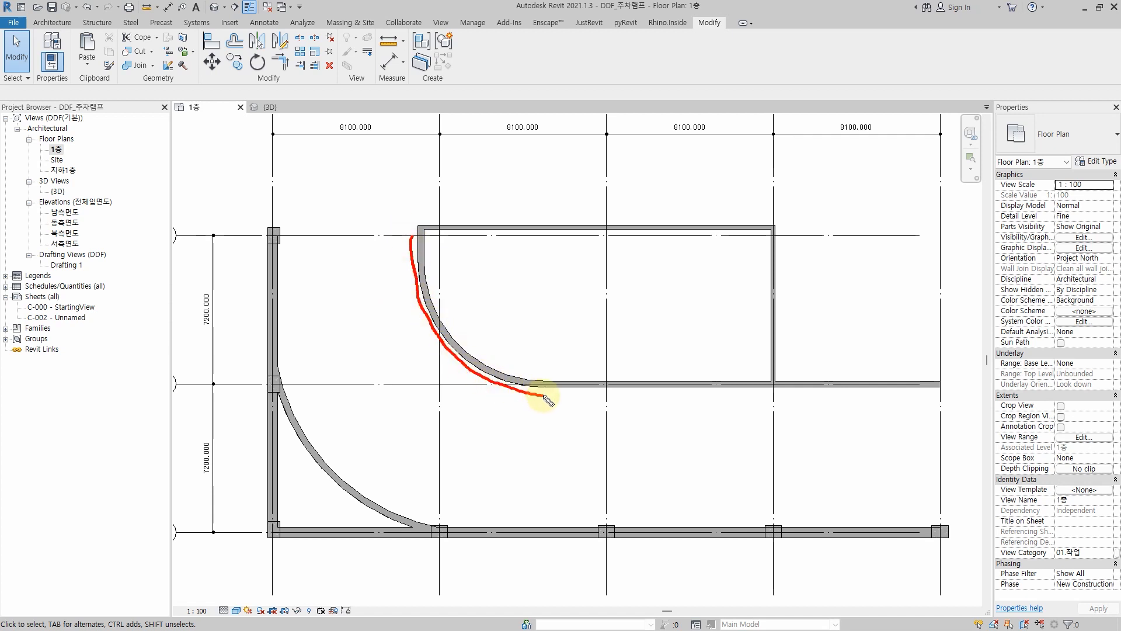
key(Escape)
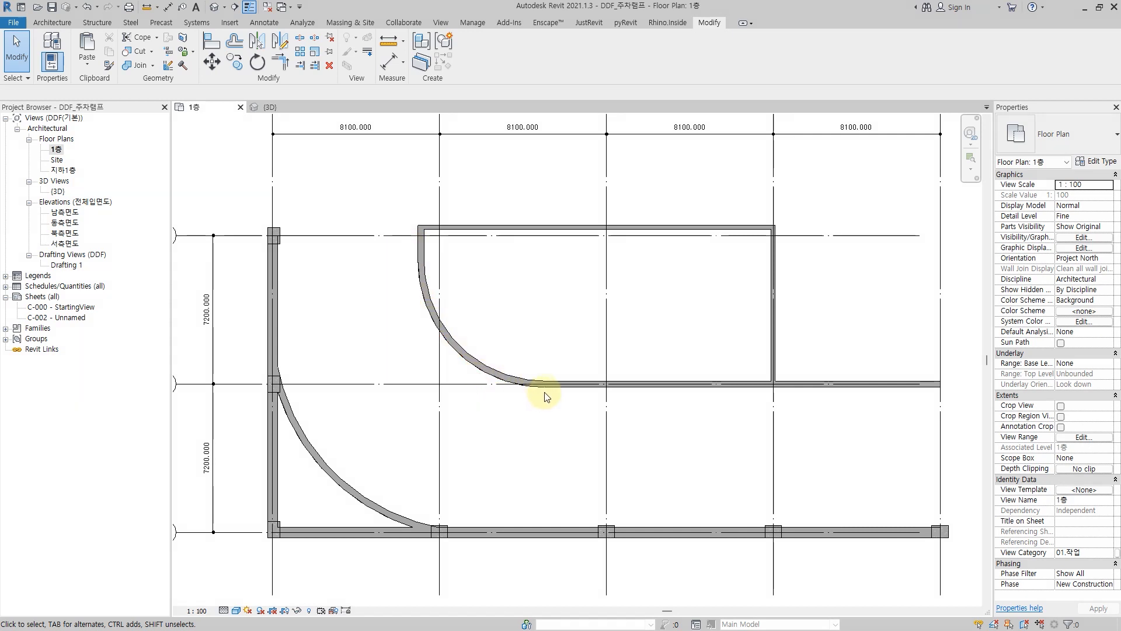
- Inspect the length and location line of the inner curved wall between grids Y2 and Y3
click(454, 352)
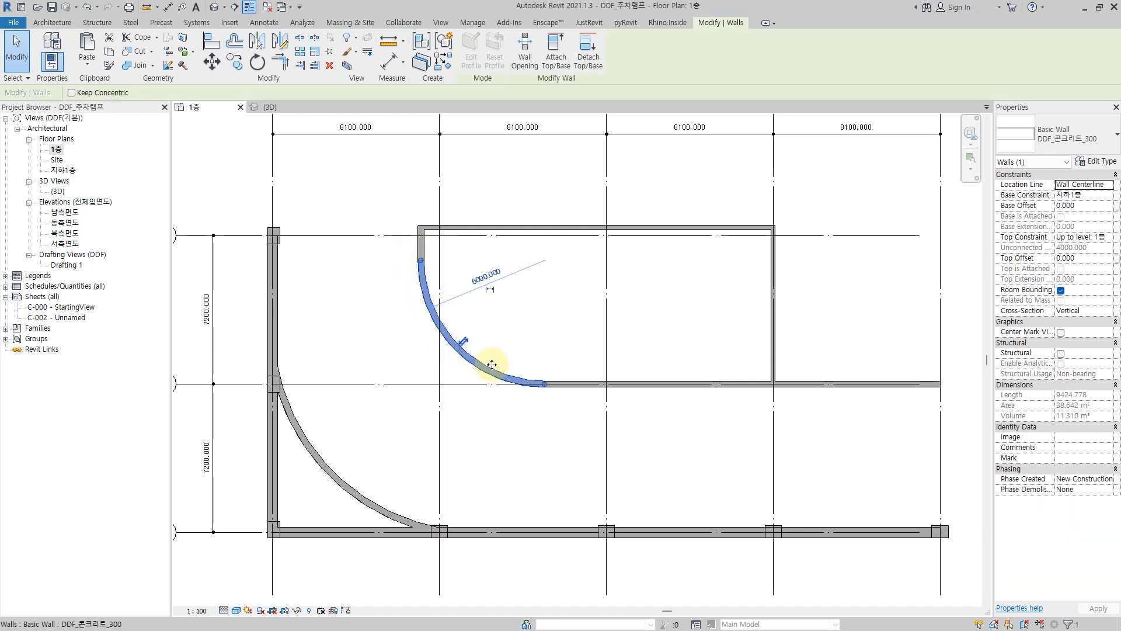
click(521, 327)
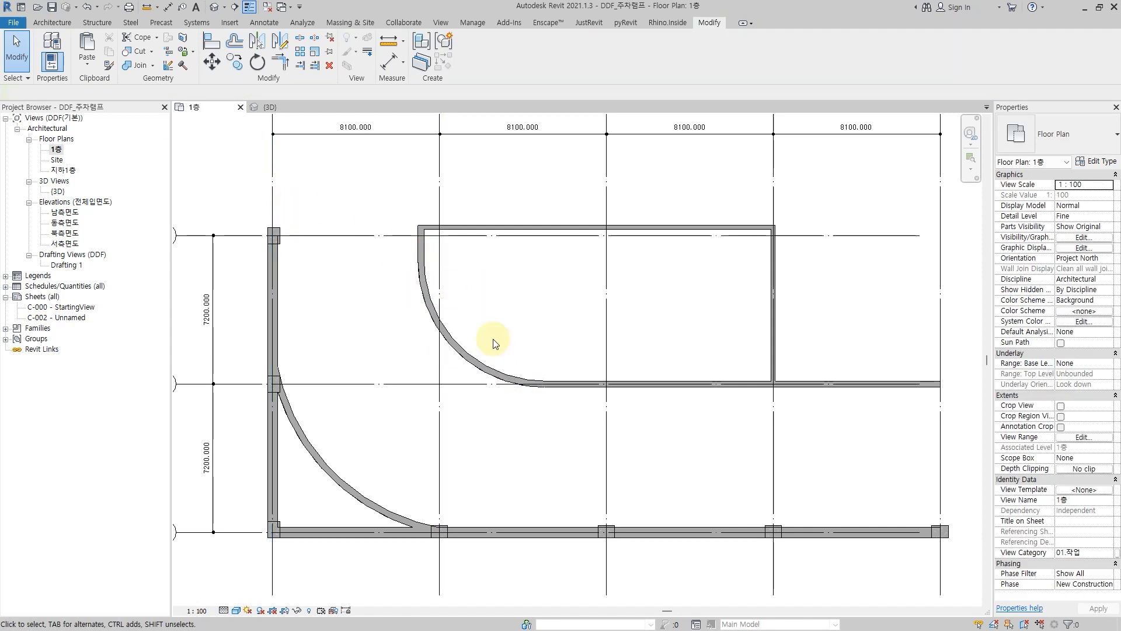
- Trace the outer face of the inner curved wall with a Thin Lines detail line, using Pick Lines with zero offset
click(255, 24)
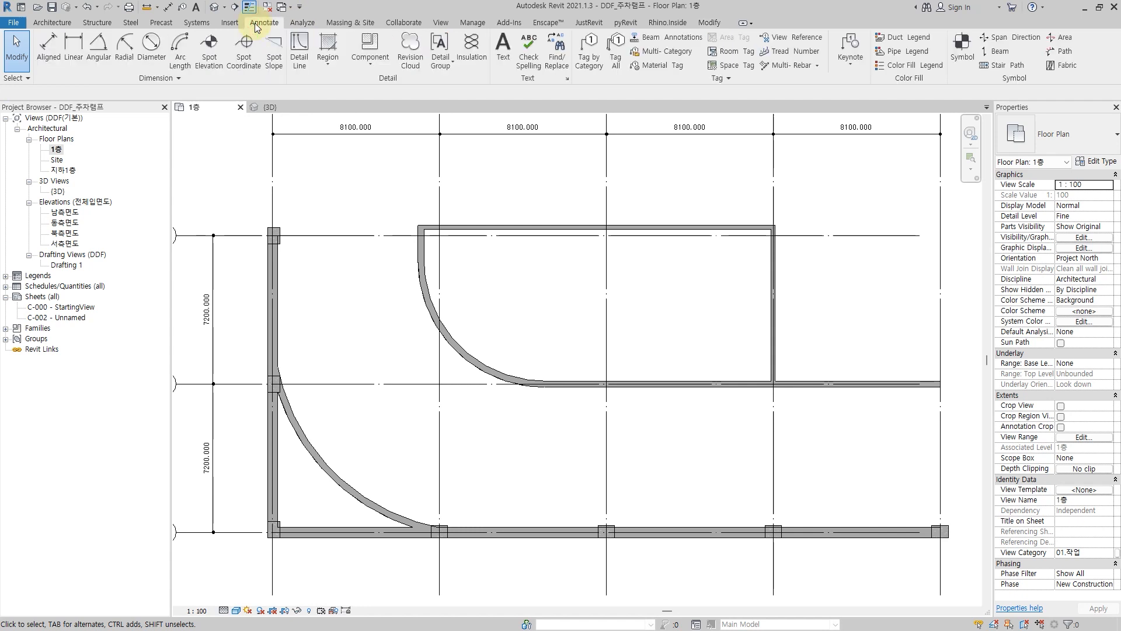
click(304, 62)
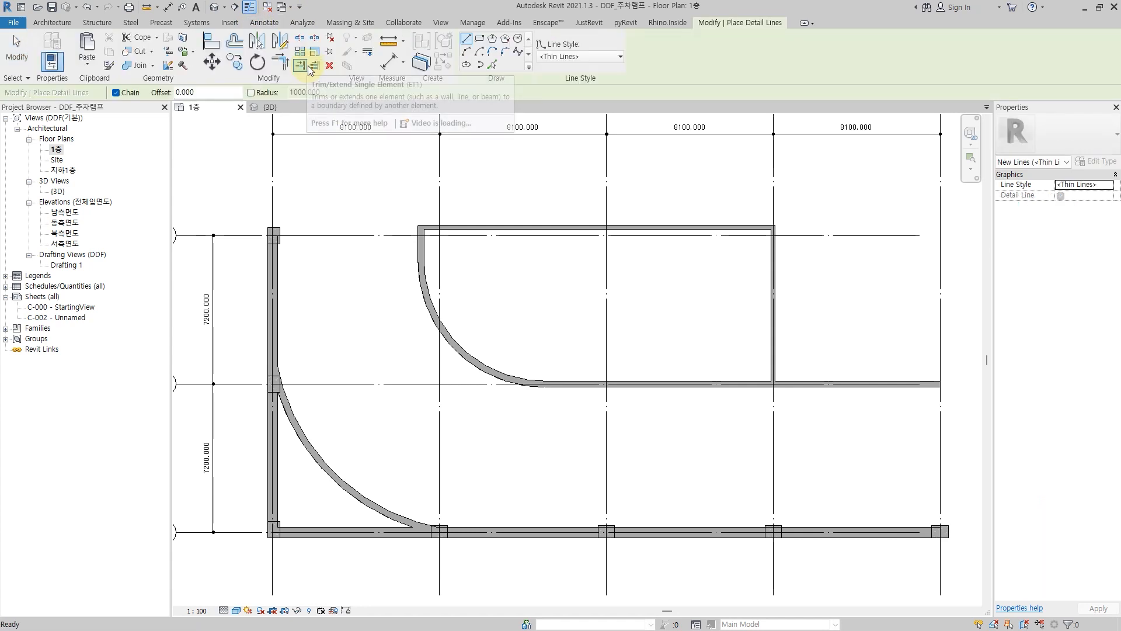
click(494, 65)
scroll(429, 345, up, 3)
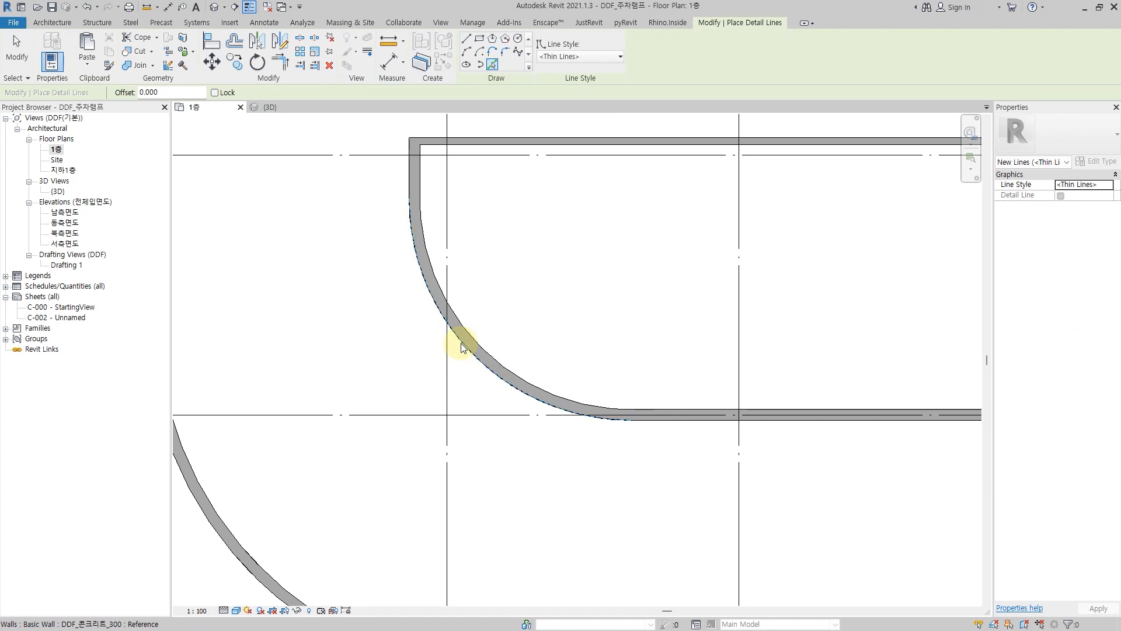
key(Escape)
key(Escape)
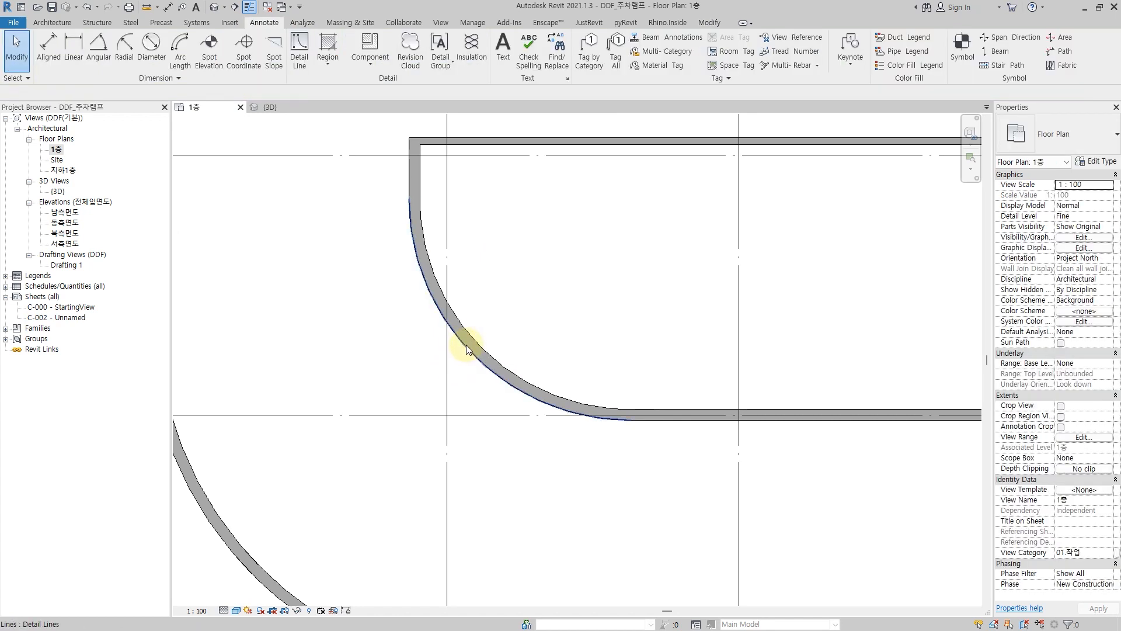
- Check the length of the detail line traced along the inner curved wall's outer face
click(467, 347)
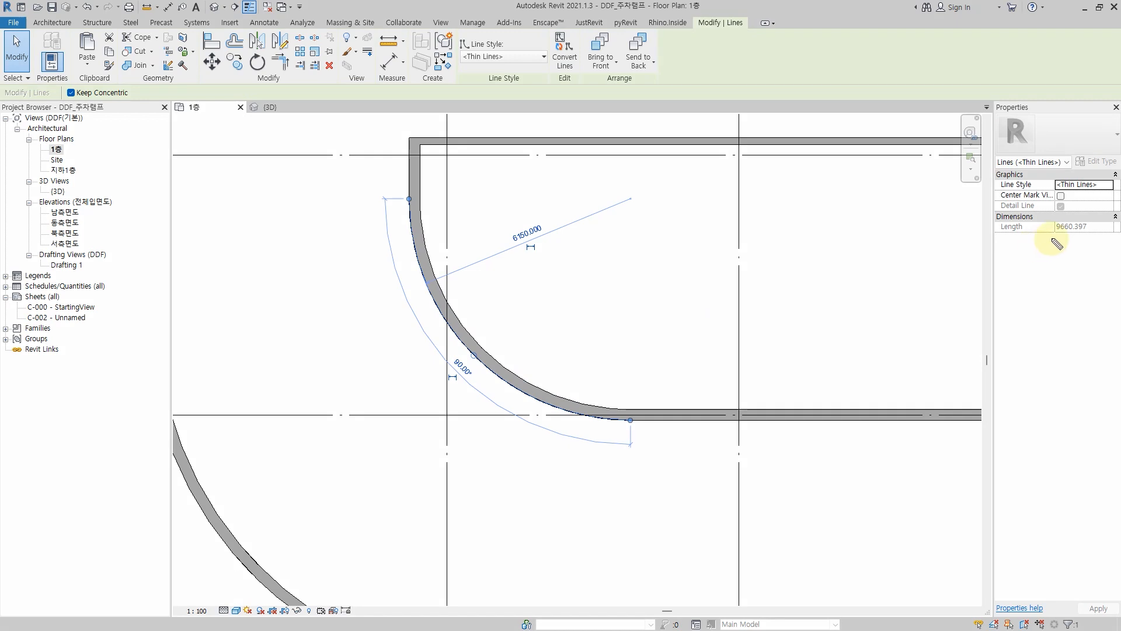
drag(1035, 241, 1098, 246)
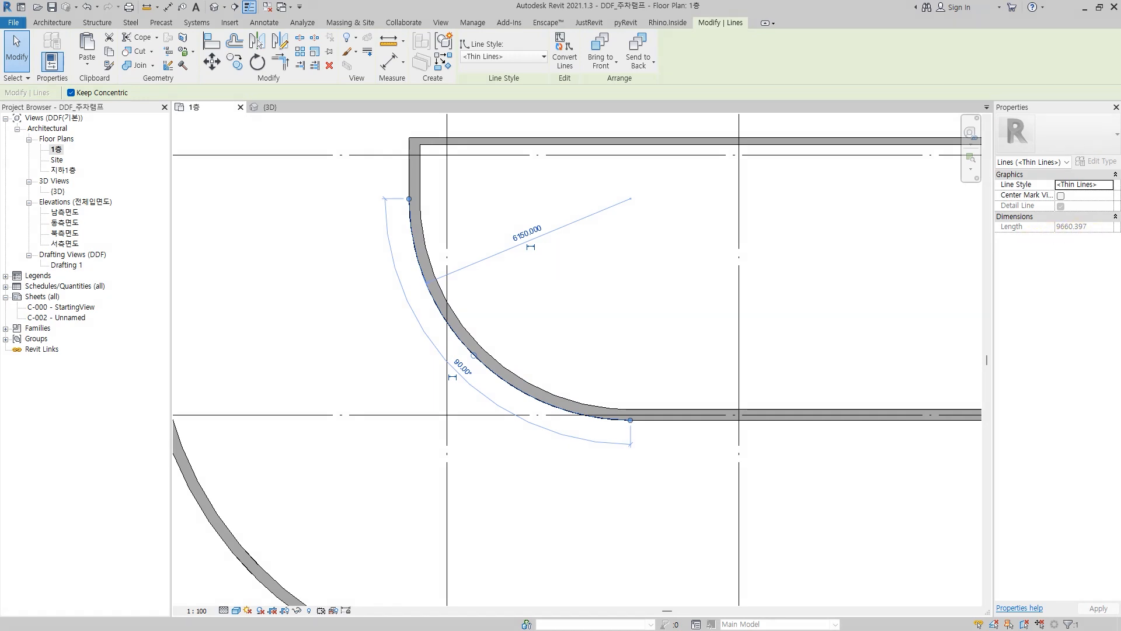
key(Escape)
drag(1120, 234, 1044, 205)
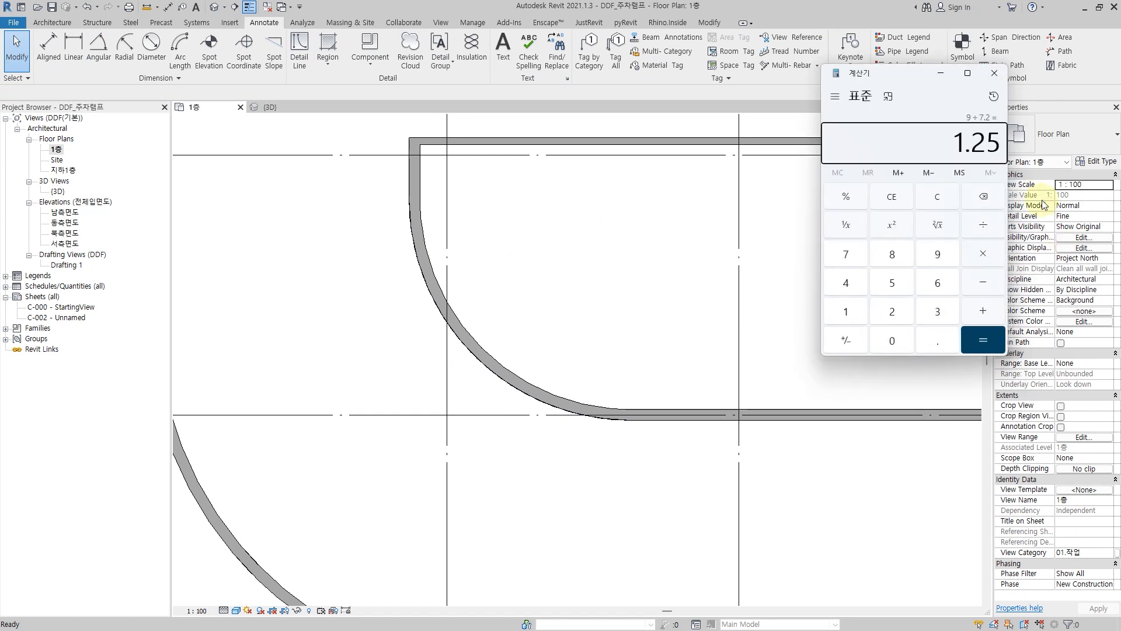
- Switch to the calculator, clear the previous result and enter 9.6 as the curved section's length
drag(926, 86, 878, 93)
key(Escape)
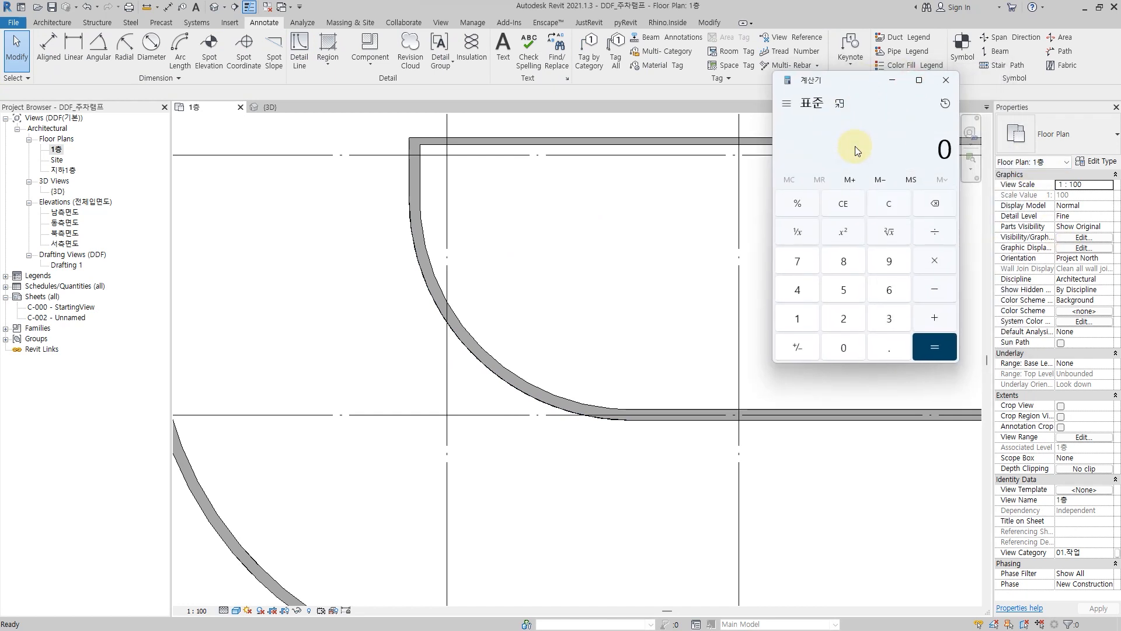
text(9.6)
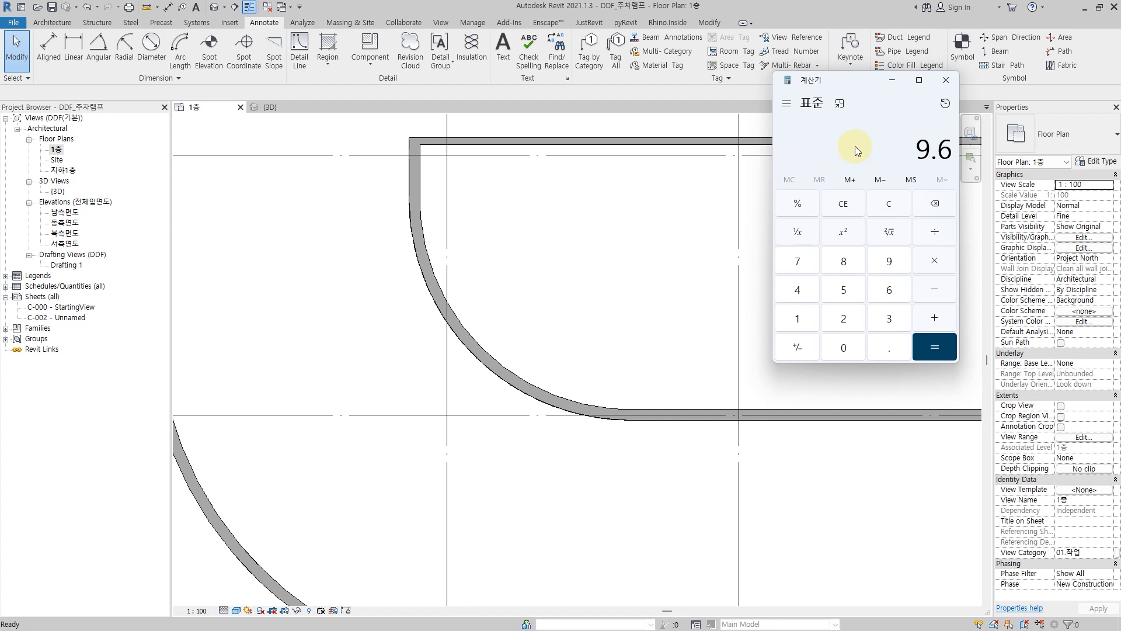
mouse_move(626, 87)
mouse_down()
mouse_move(495, 130)
mouse_move(455, 160)
mouse_move(647, 150)
mouse_move(605, 100)
mouse_up()
drag(673, 83, 673, 125)
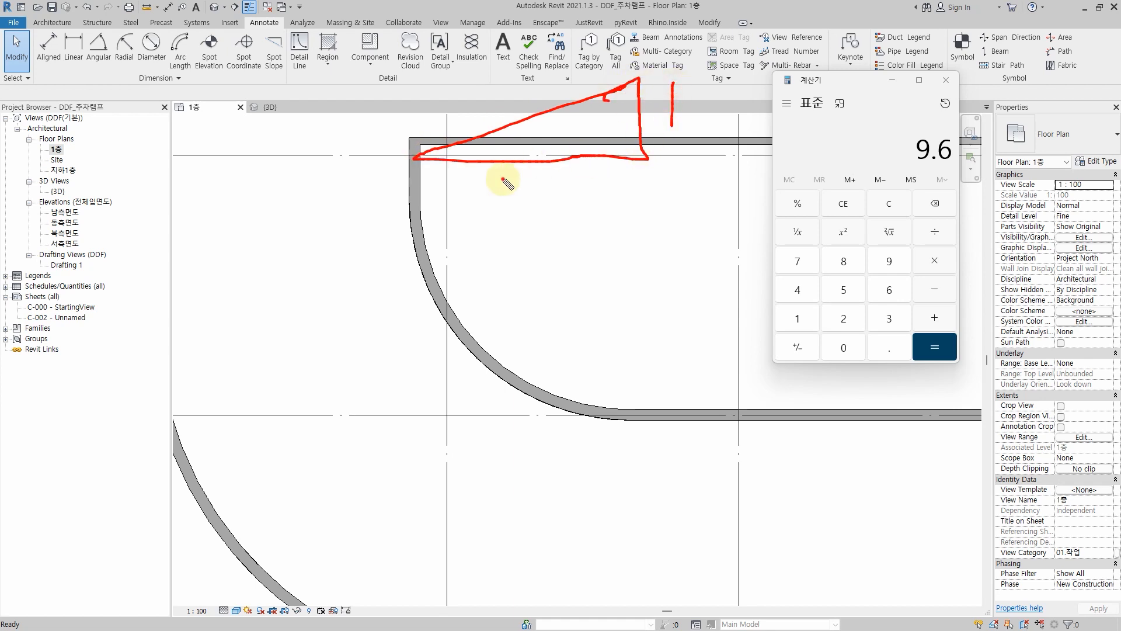
mouse_move(502, 178)
mouse_down()
mouse_move(517, 204)
mouse_move(555, 190)
mouse_move(574, 200)
mouse_up()
click(536, 209)
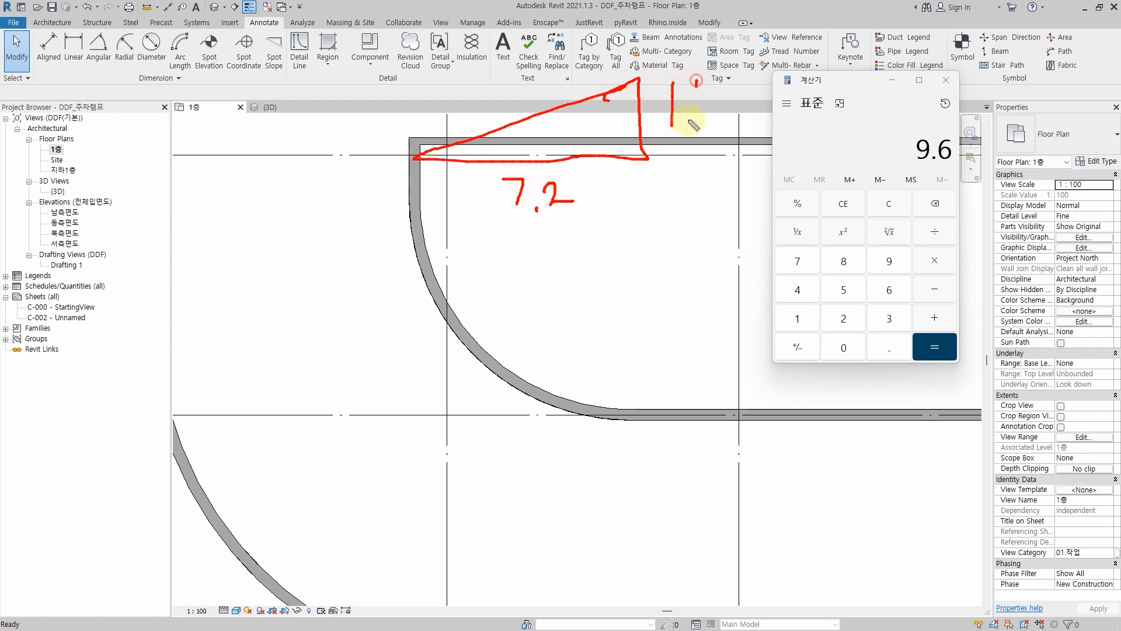
drag(689, 121, 700, 121)
mouse_move(713, 71)
mouse_down()
mouse_move(713, 119)
mouse_move(735, 138)
mouse_up()
mouse_move(586, 179)
mouse_down()
mouse_move(585, 210)
mouse_move(615, 206)
mouse_up()
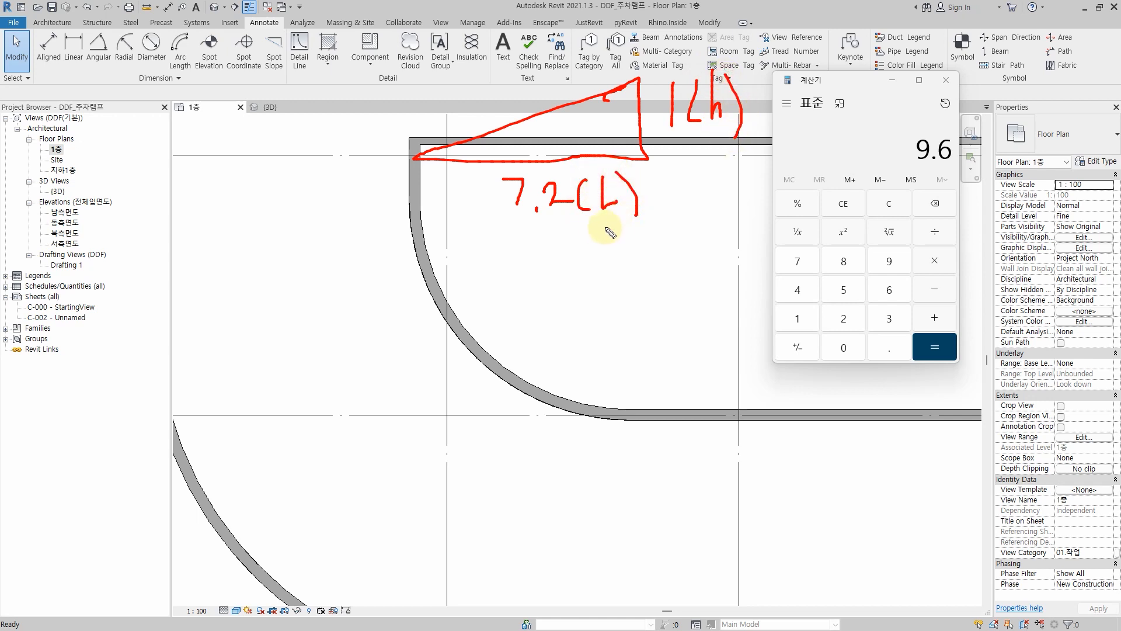
drag(574, 240, 588, 270)
click(604, 271)
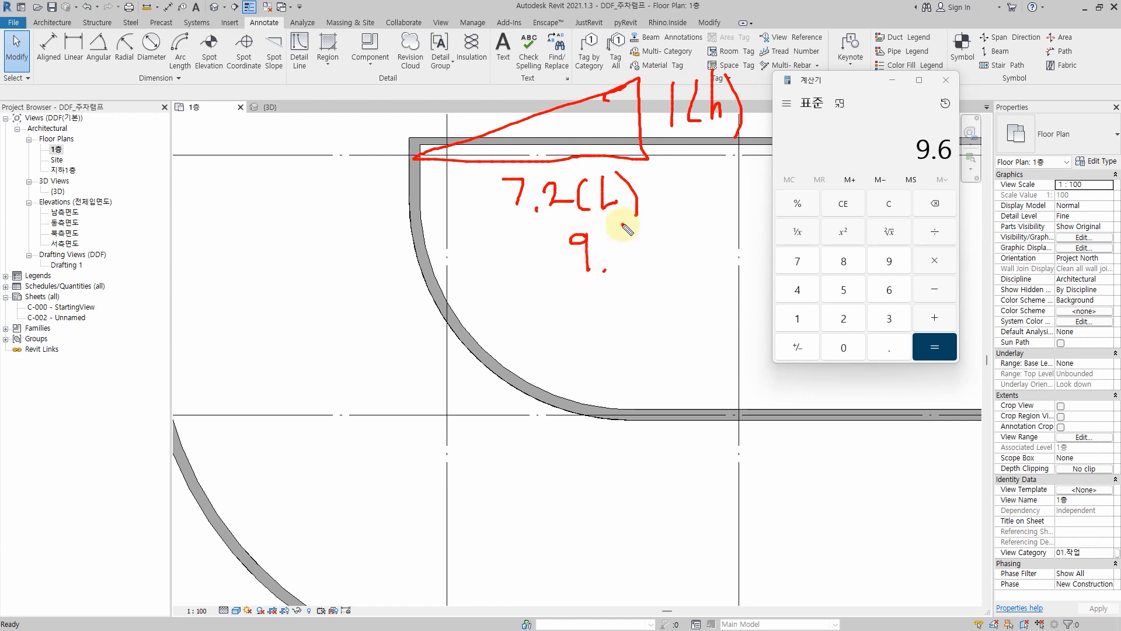
drag(622, 212, 615, 257)
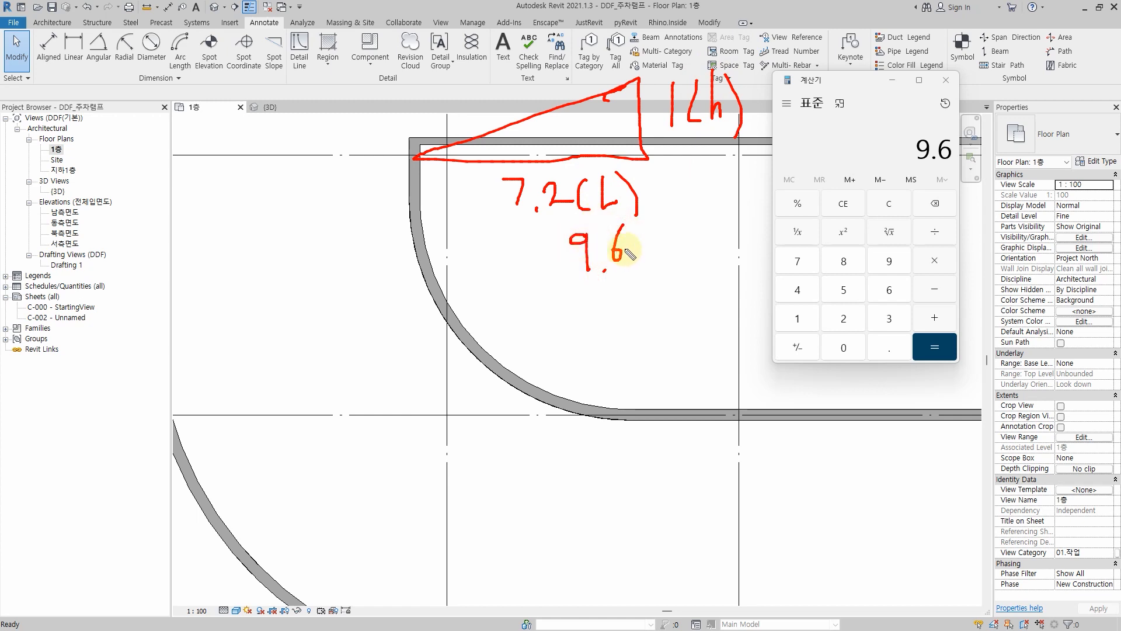
click(463, 331)
mouse_move(434, 321)
mouse_down()
mouse_move(436, 368)
mouse_move(464, 365)
mouse_up()
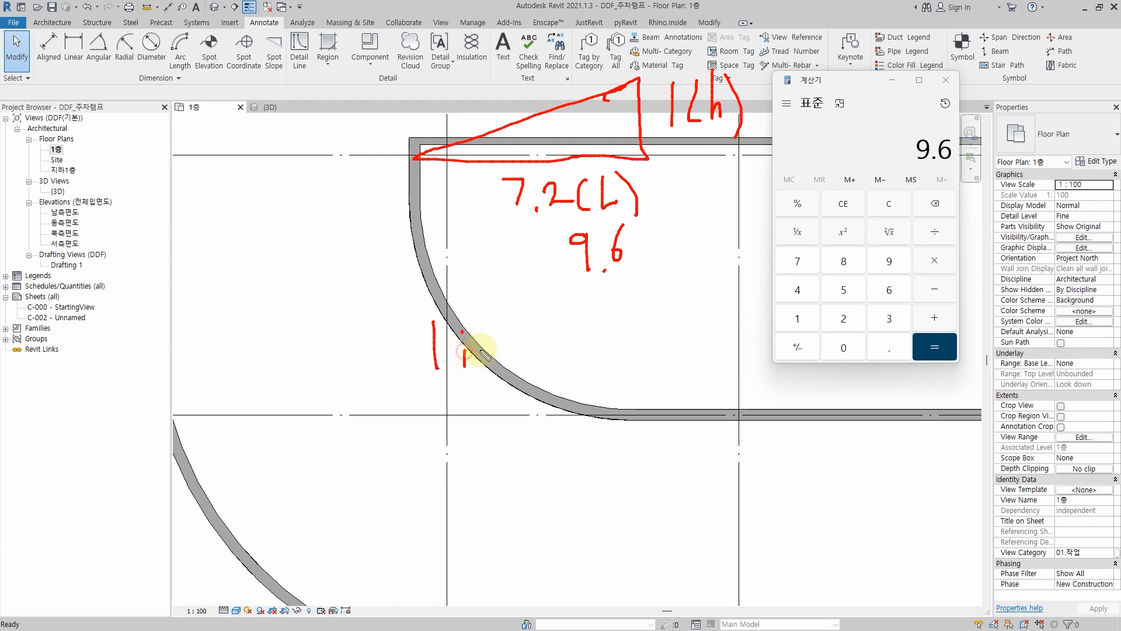
mouse_move(486, 323)
mouse_down()
mouse_move(486, 362)
mouse_move(505, 367)
mouse_move(546, 345)
mouse_up()
mouse_move(526, 355)
mouse_down()
mouse_move(571, 332)
mouse_move(574, 357)
mouse_move(645, 348)
mouse_move(681, 362)
mouse_up()
click(644, 358)
click(701, 308)
drag(703, 302, 703, 352)
mouse_move(476, 415)
mouse_down()
mouse_move(482, 470)
mouse_move(499, 479)
mouse_move(563, 457)
mouse_up()
drag(614, 402, 611, 436)
click(624, 441)
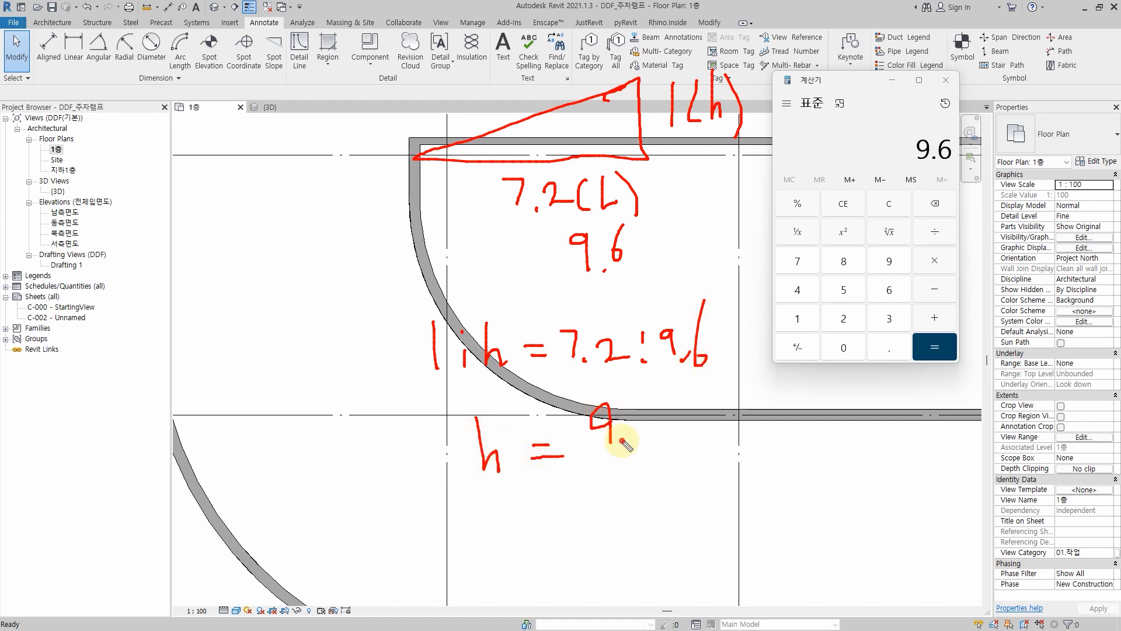
drag(641, 391, 634, 422)
mouse_move(578, 460)
mouse_down()
mouse_move(669, 451)
mouse_move(620, 486)
mouse_move(701, 483)
mouse_up()
click(637, 485)
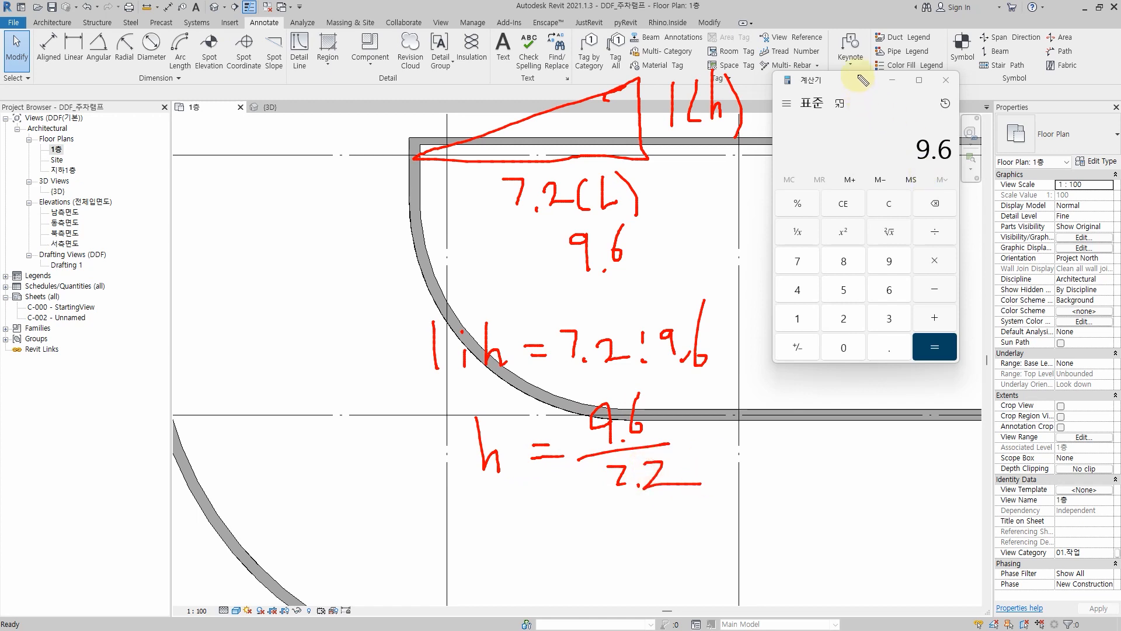
key(Escape)
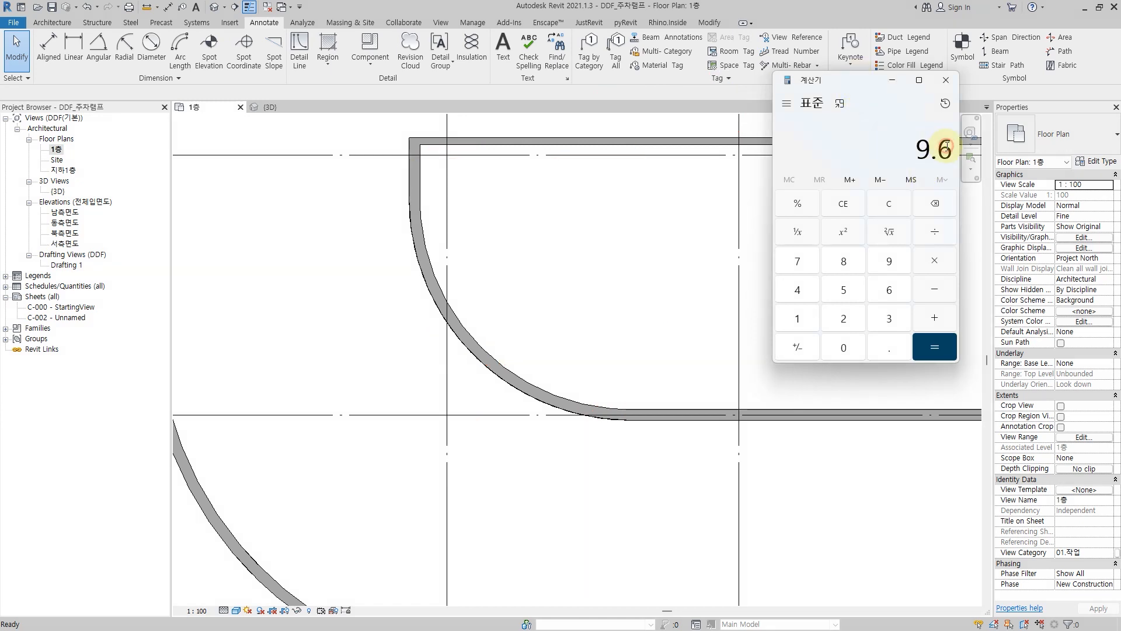
- Divide the entered 9.6 by 7.2 in the calculator to work out the curved ramp's height drop
text(2)
key(Return)
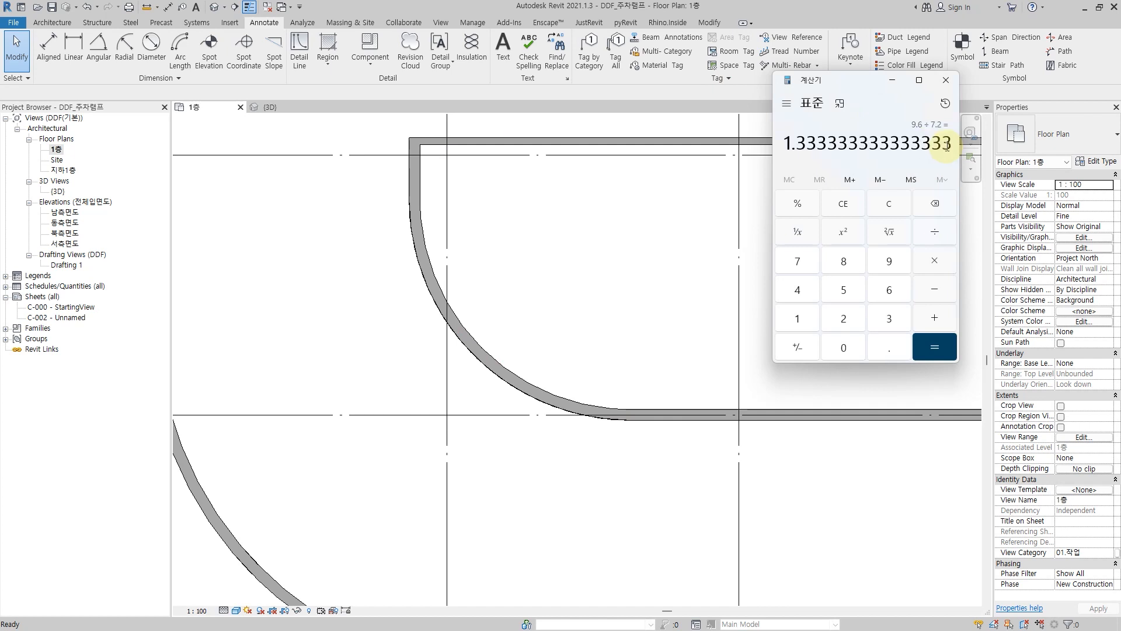
drag(817, 144, 786, 145)
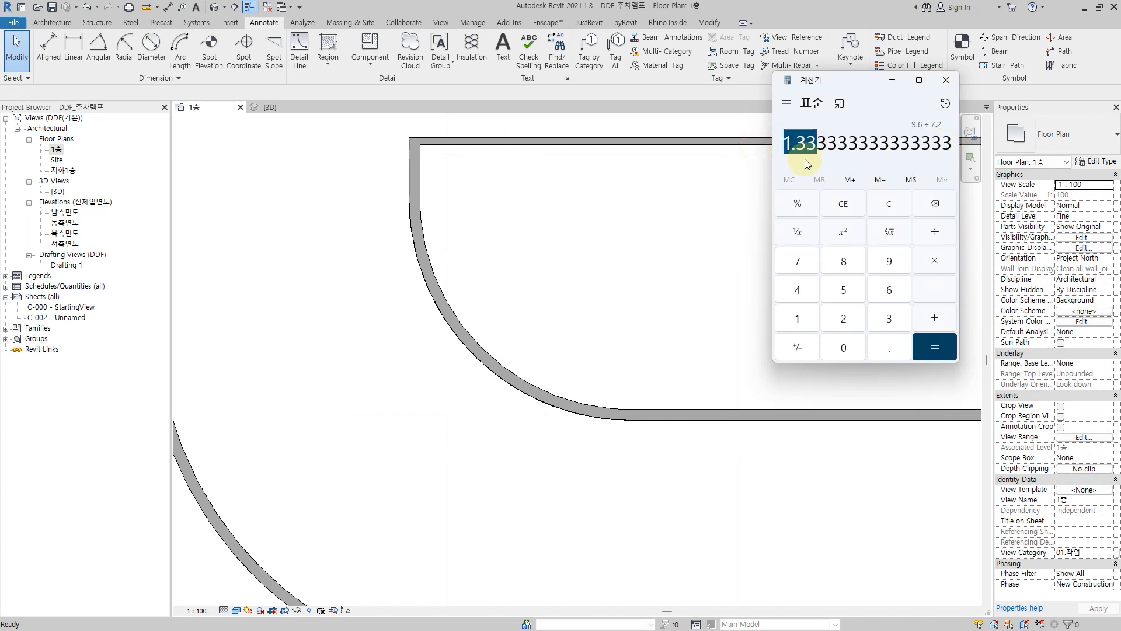
click(812, 143)
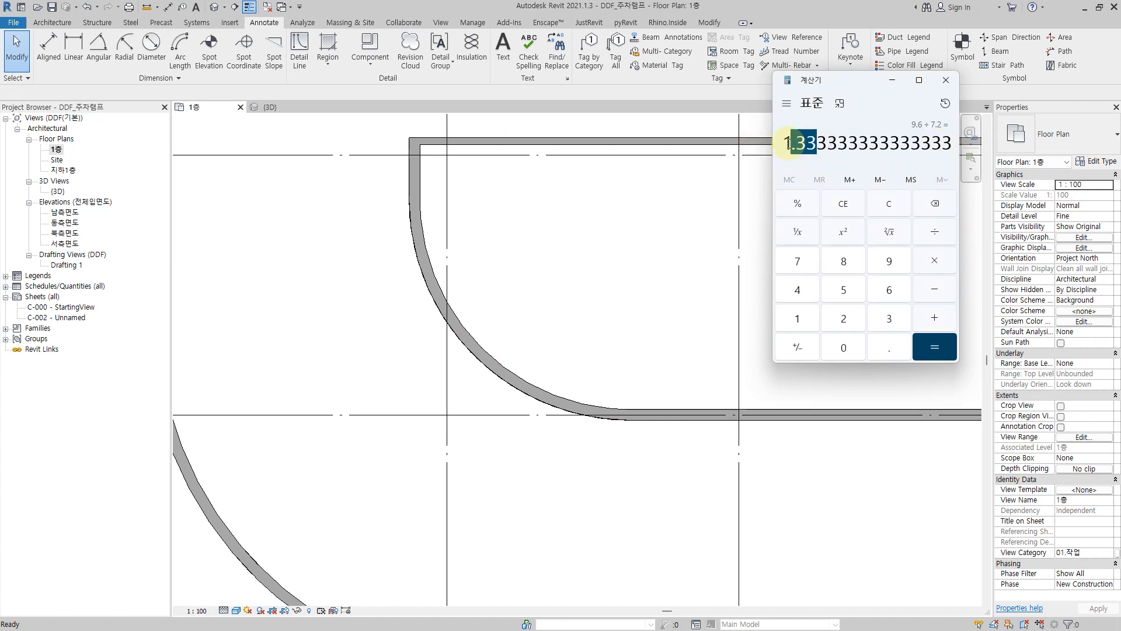
key(Escape)
- Start a structural floor on 1층 and pick boundary lines along the inner and outer curved walls, the X1 wall and the Y1 wall
click(682, 256)
scroll(677, 266, down, 1)
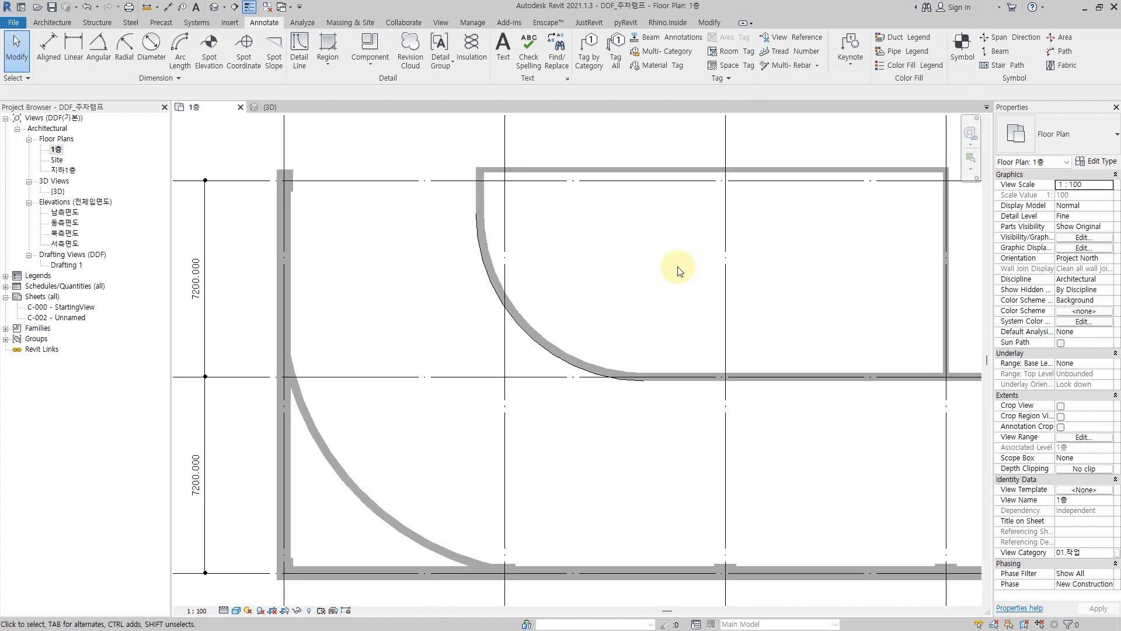
middle_drag(657, 271, 684, 271)
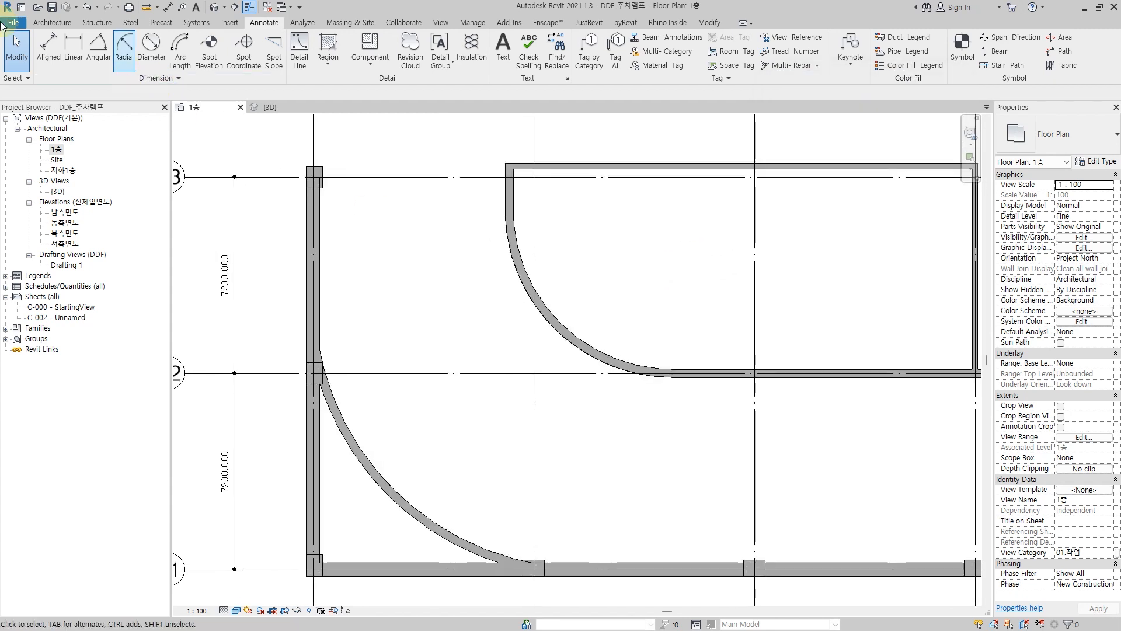
click(96, 23)
click(126, 61)
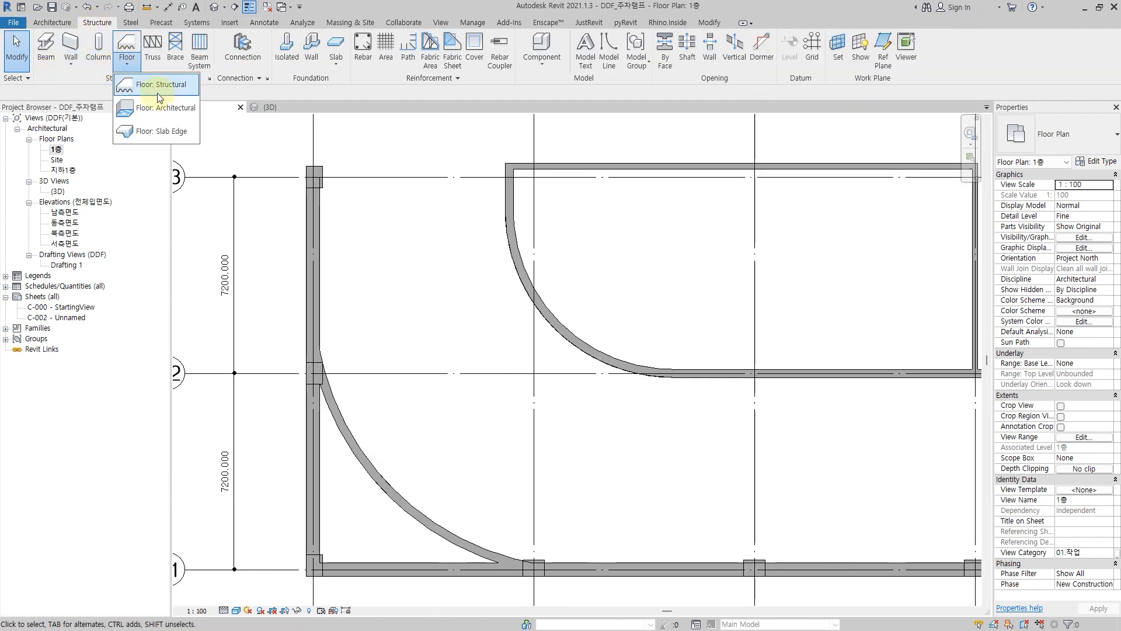
click(165, 92)
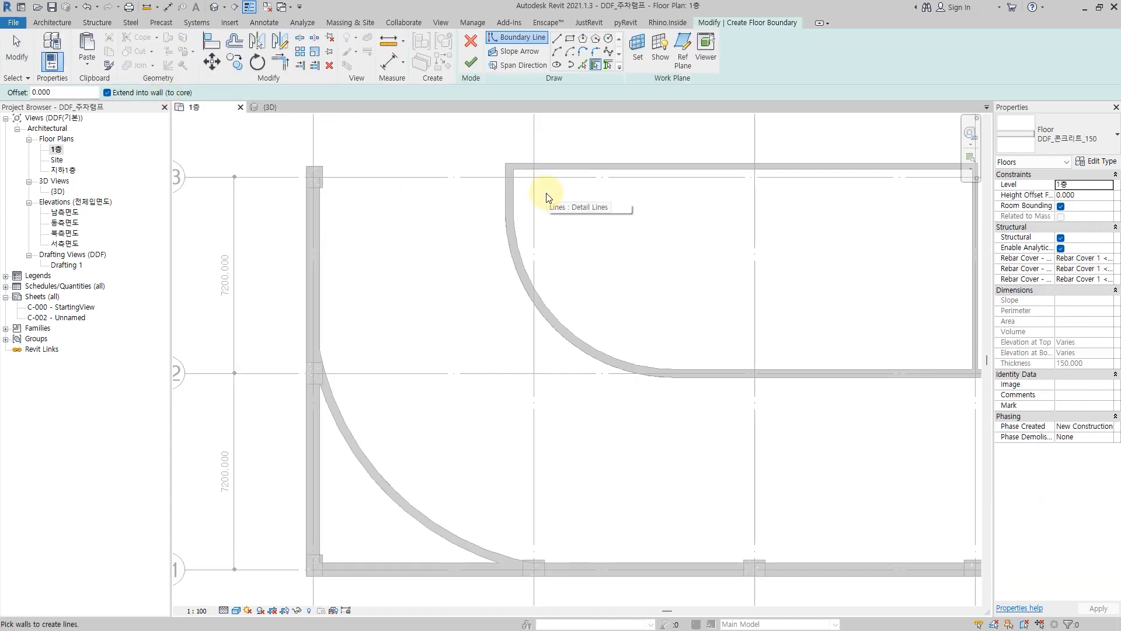
click(580, 65)
click(543, 317)
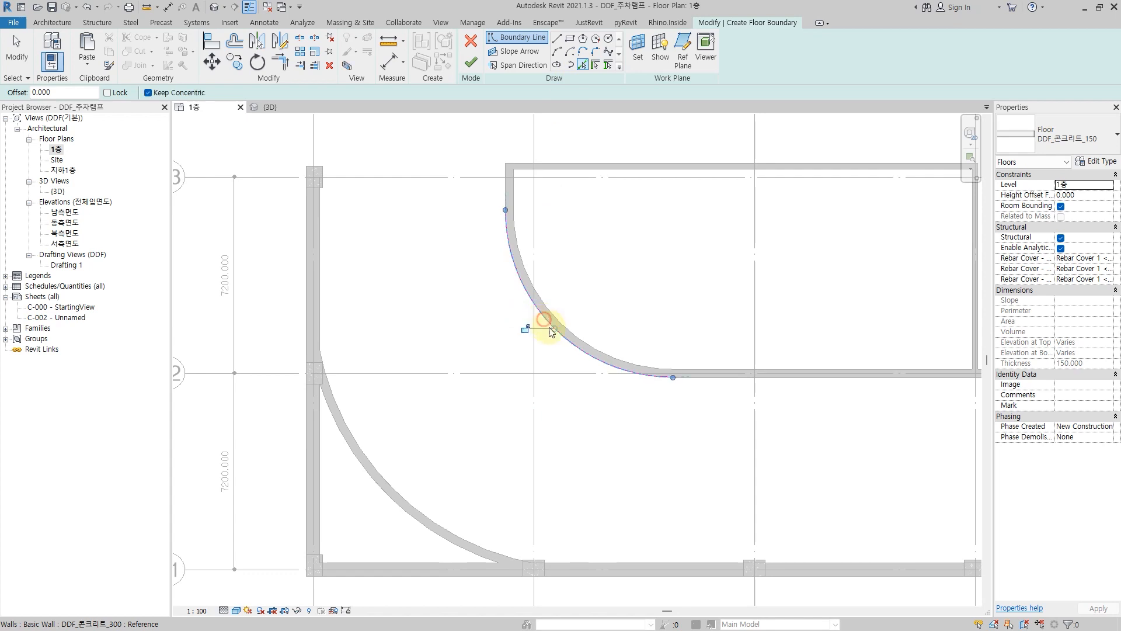
click(376, 467)
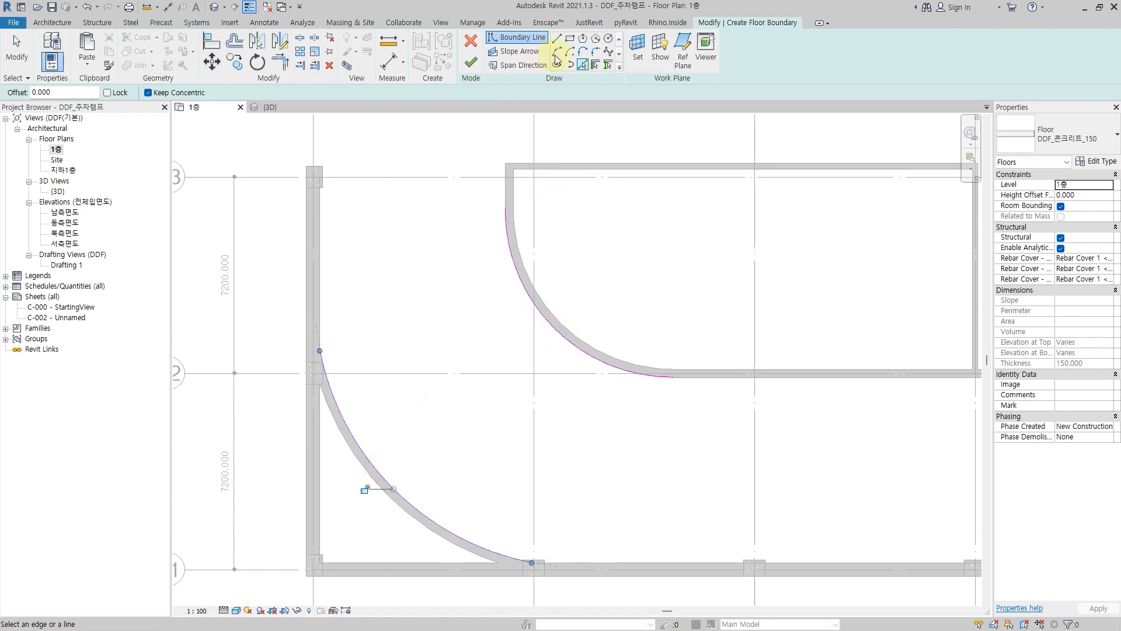
click(319, 256)
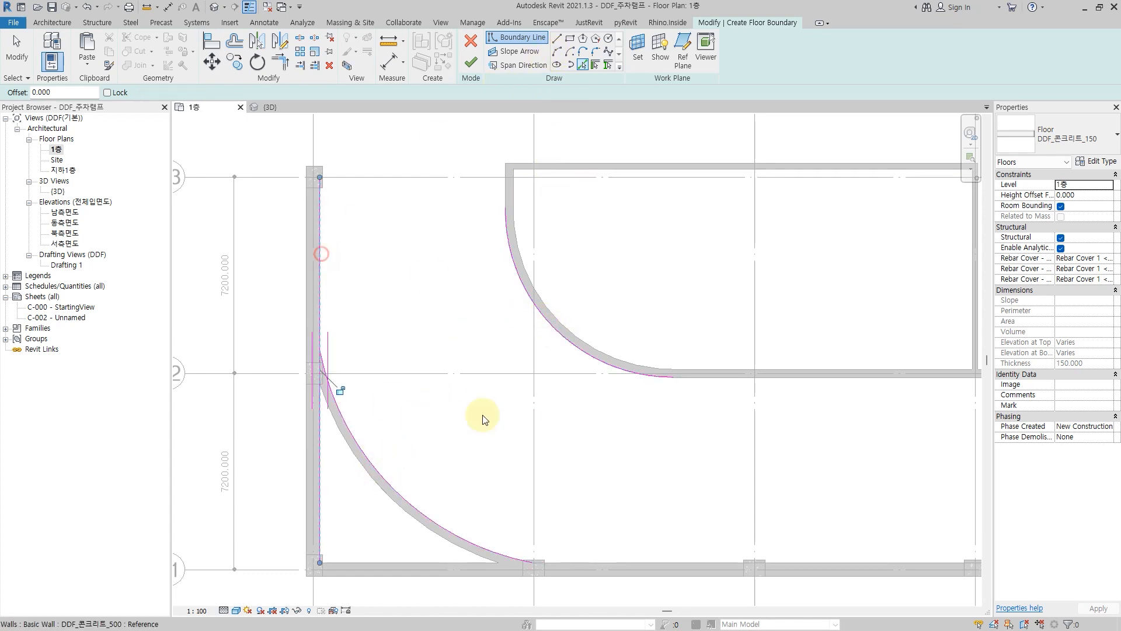
click(572, 559)
- Draw straight boundary lines from the inner arc's ends, about 9300 down past the Y1 wall and about 8300 across the X1 wall
key(l)
key(i)
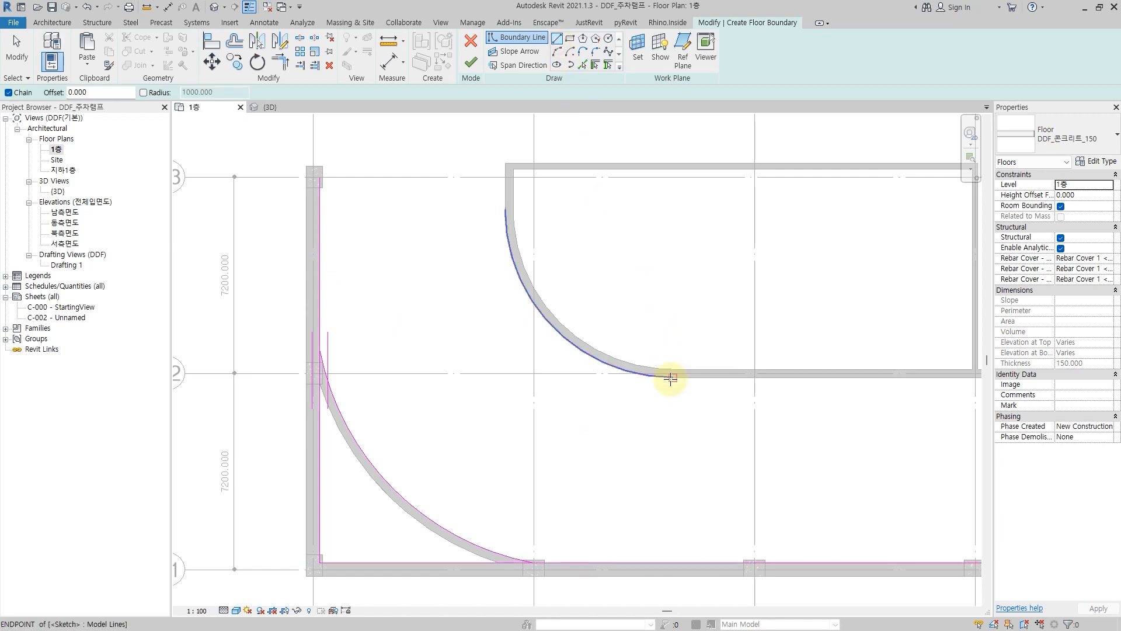
click(670, 380)
scroll(671, 382, down, 1)
middle_drag(678, 478, 688, 368)
click(685, 486)
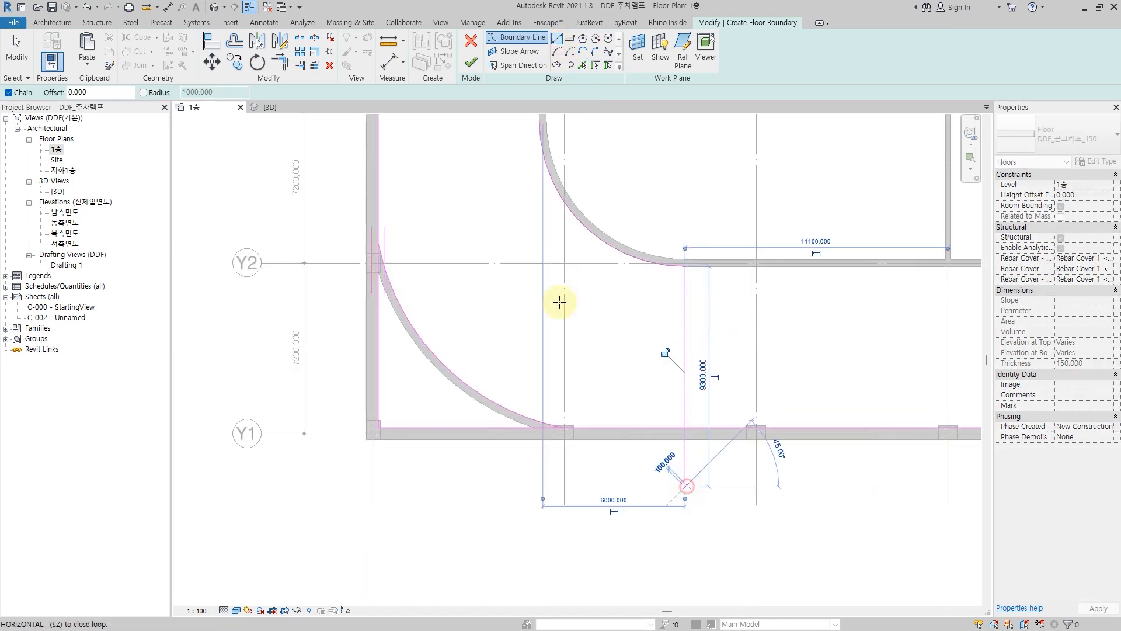
key(Escape)
middle_drag(547, 164, 575, 258)
click(570, 214)
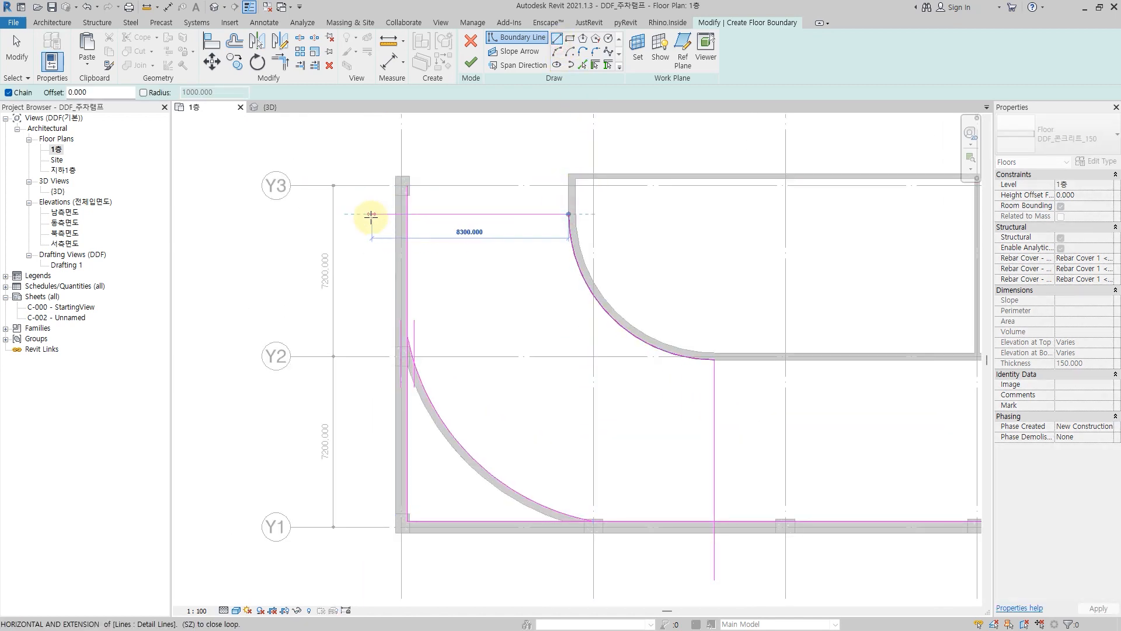
click(372, 215)
key(Escape)
key(Escape)
- Trim the floor boundary corners at the X1 wall, outer arc and Y1 wall into one closed loop
key(t)
key(r)
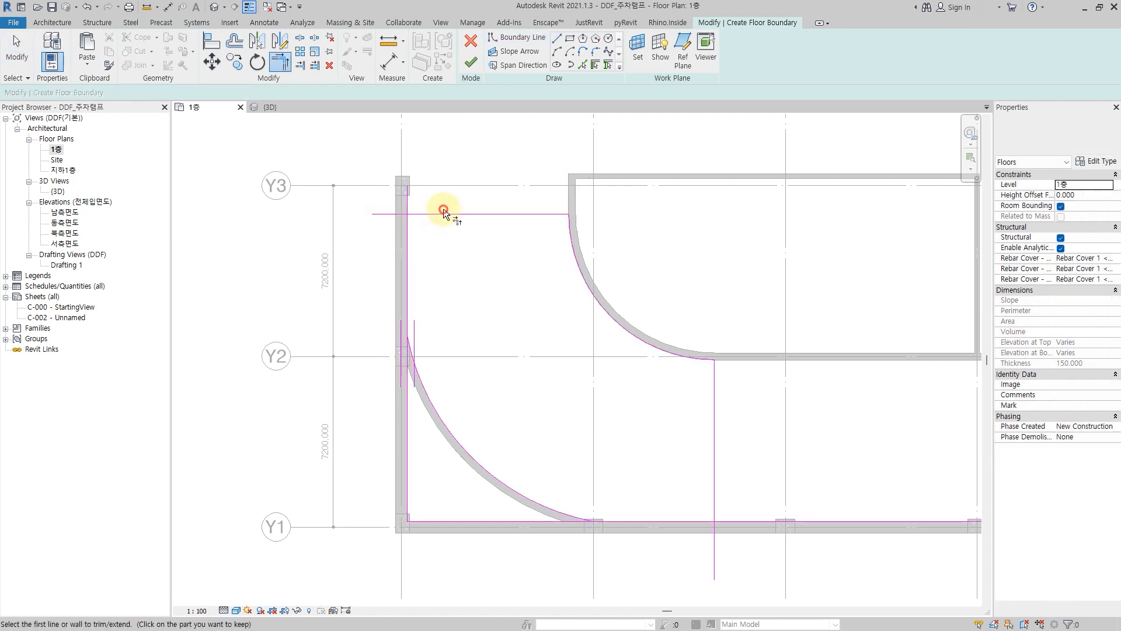
click(440, 215)
click(413, 285)
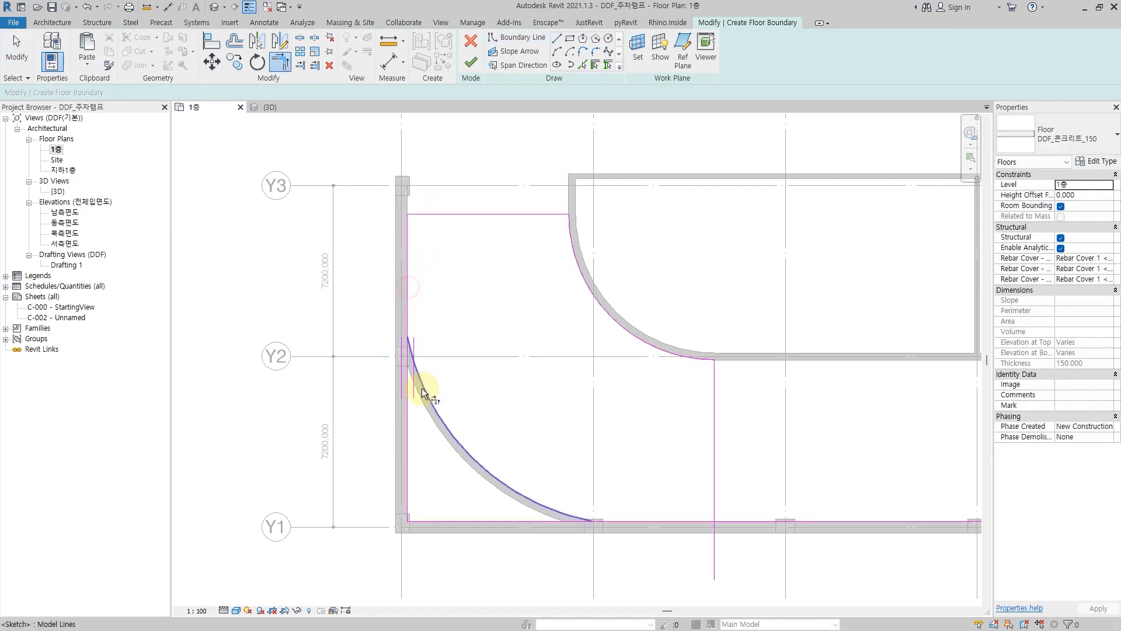
click(532, 496)
click(678, 524)
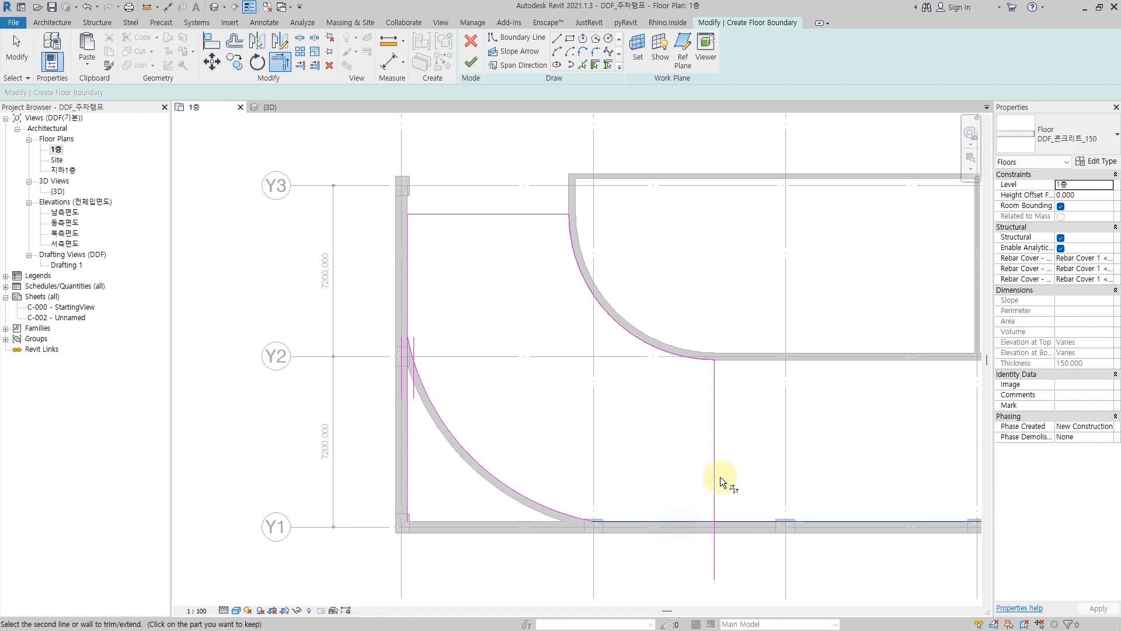
click(715, 481)
key(Escape)
key(Tab)
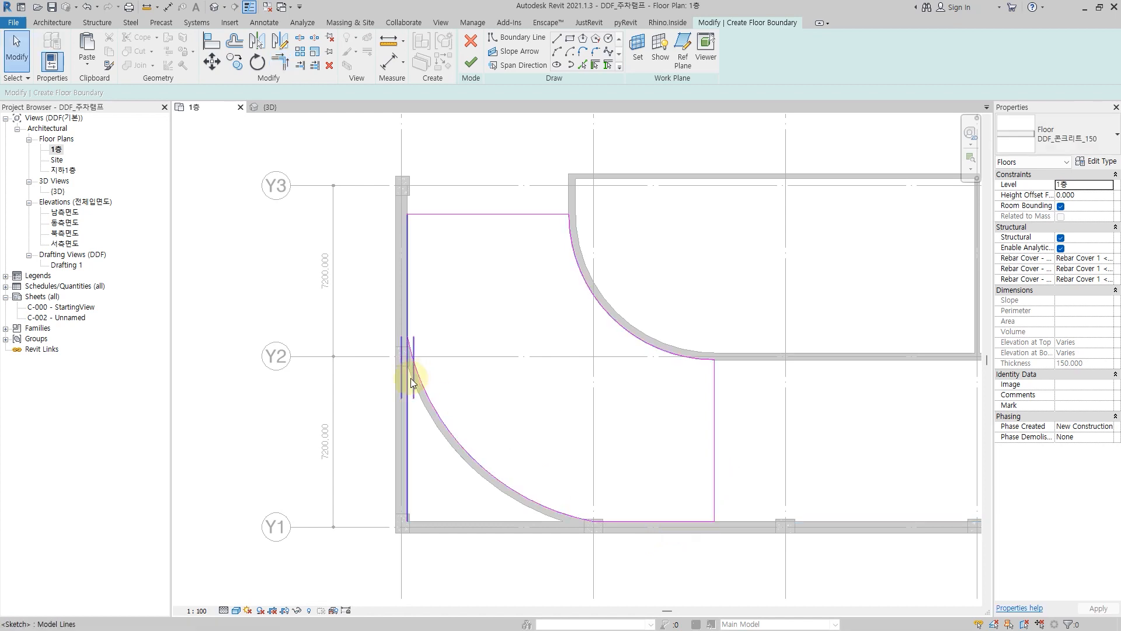
key(t)
key(r)
key(Escape)
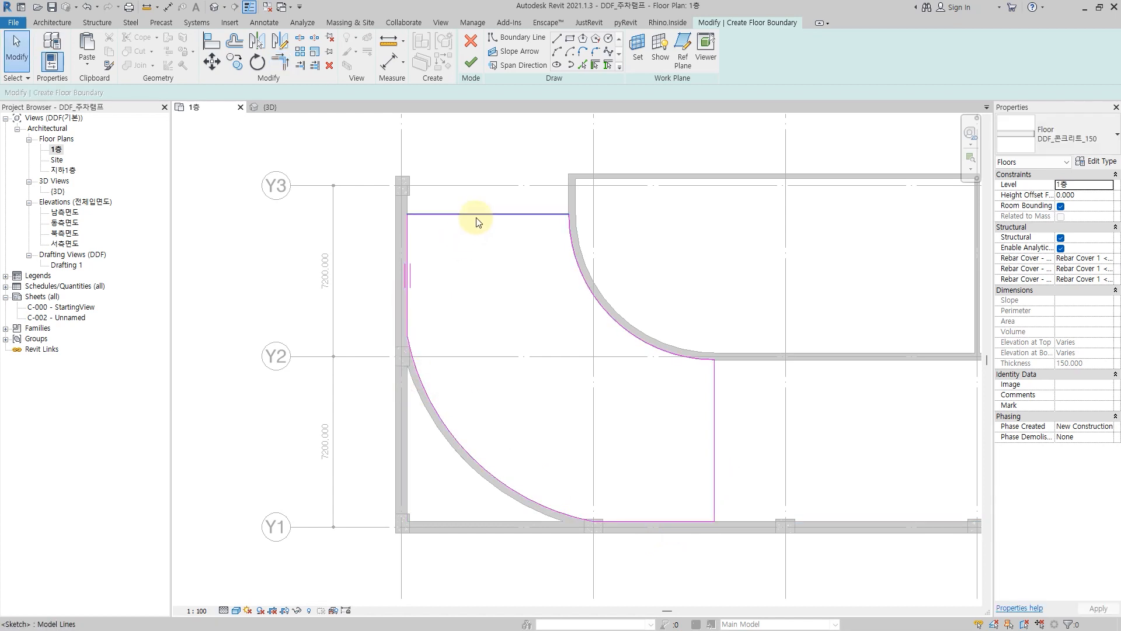
key(Tab)
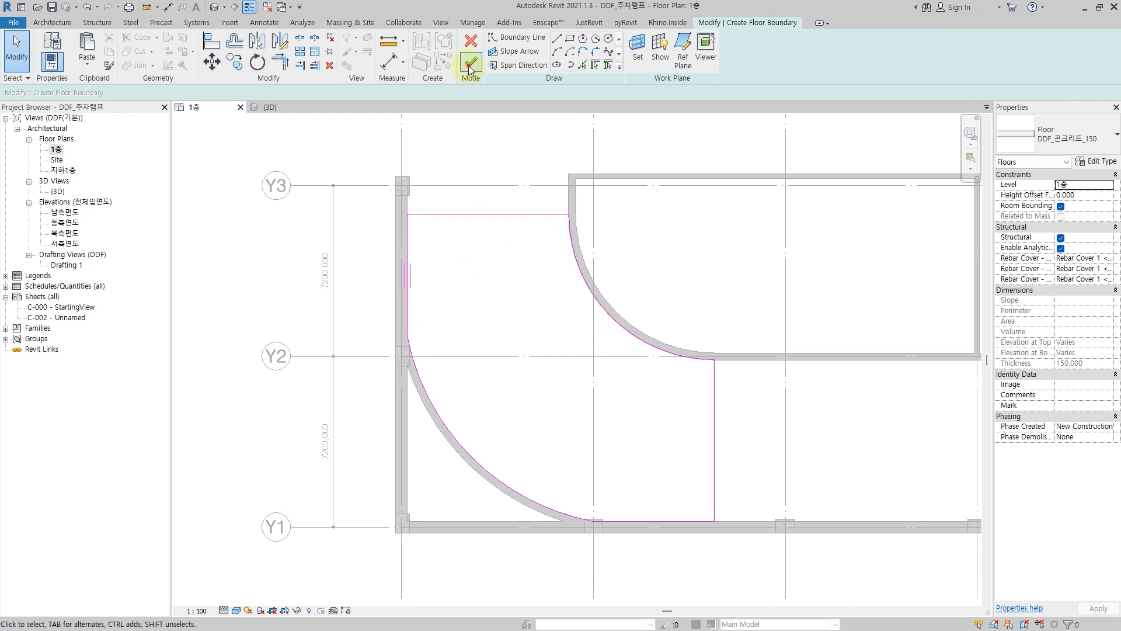
- Finish the curved section's floor without attaching the walls to it, and open the default 3D view
click(469, 64)
click(636, 332)
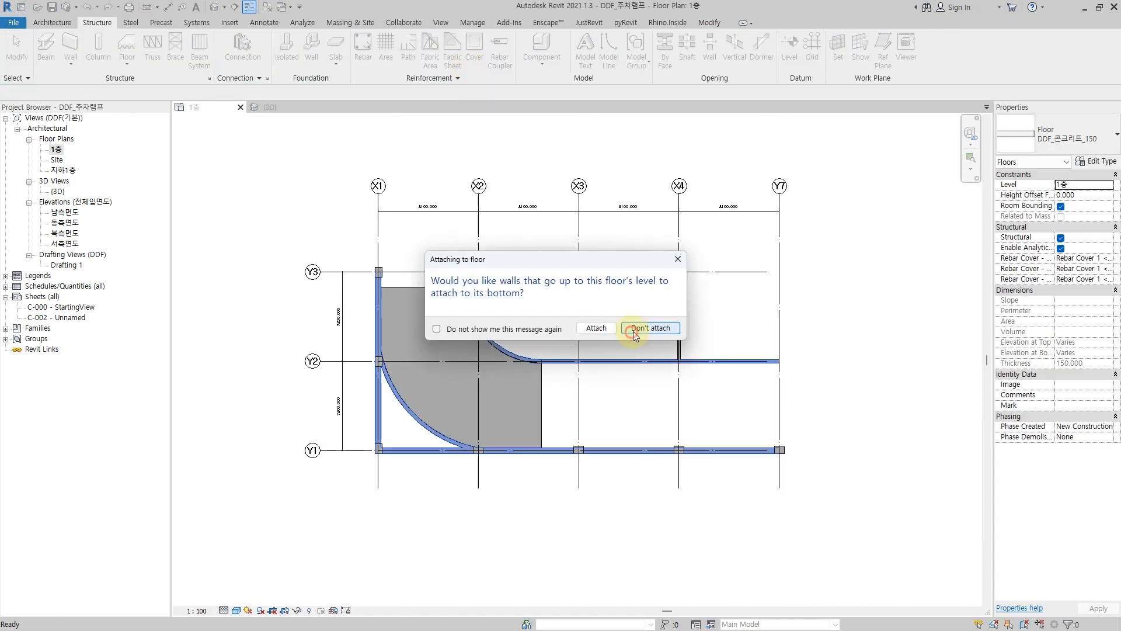
click(633, 332)
click(661, 281)
click(214, 7)
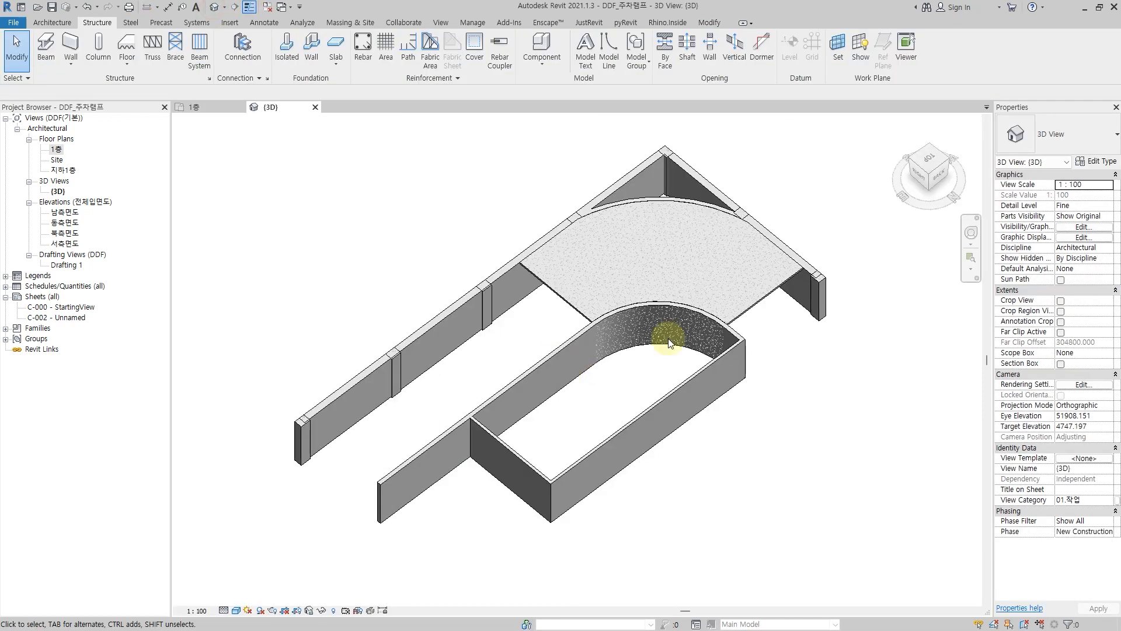
- Move the curved section's structural floor from 1층 down to level 지하1층
shift+middle_drag(668, 338, 581, 292)
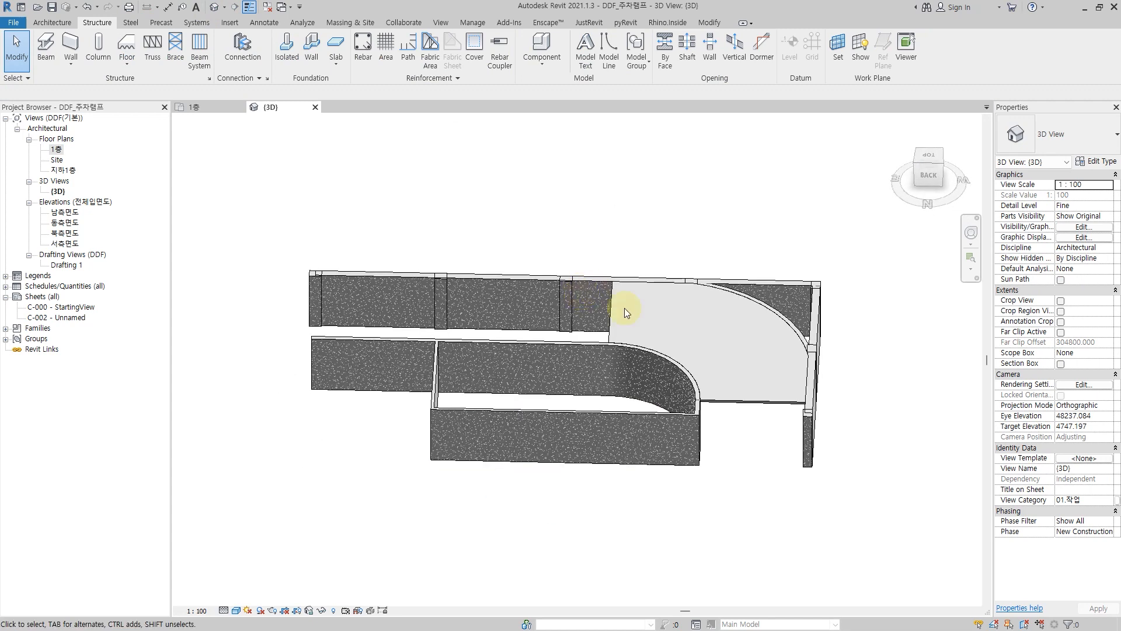
scroll(678, 333, up, 3)
click(720, 401)
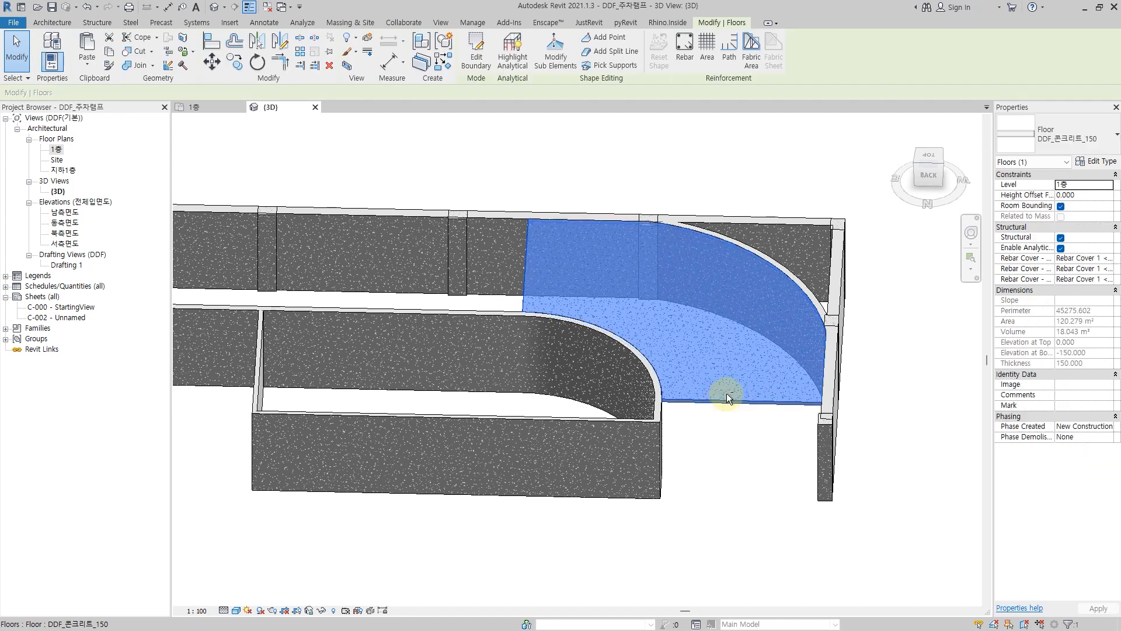
shift+middle_drag(726, 394, 737, 386)
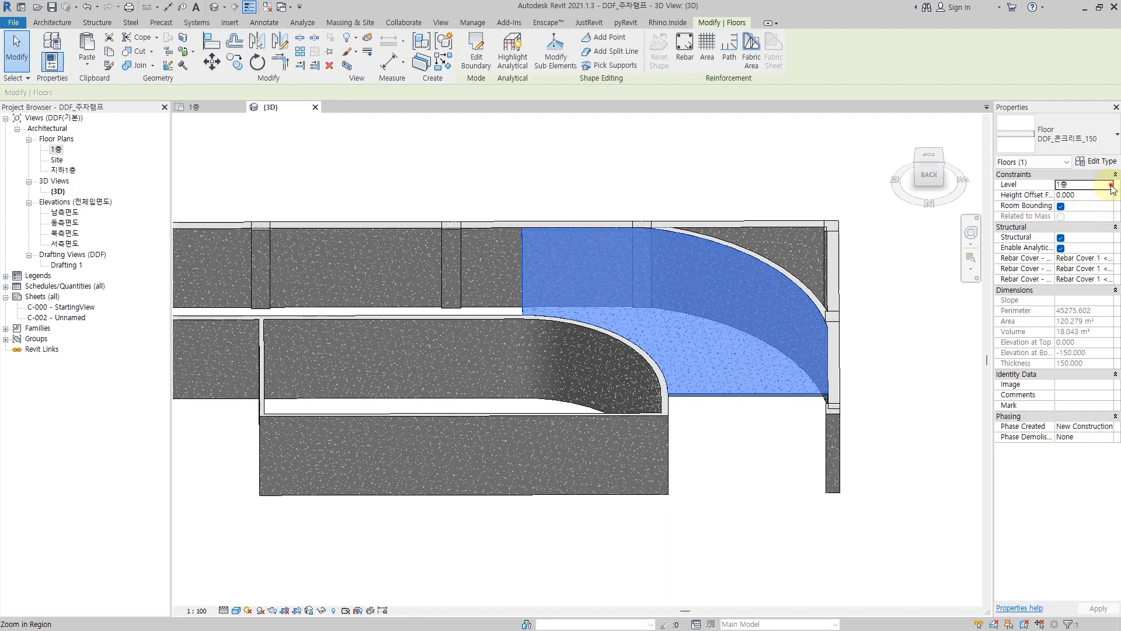
click(1110, 185)
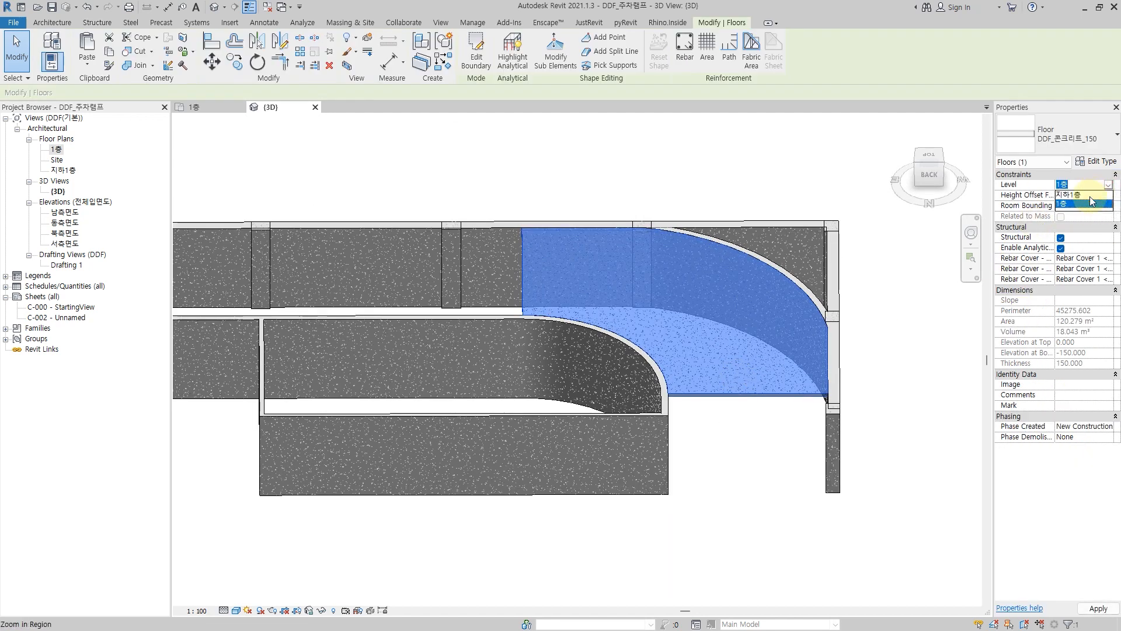
click(1073, 195)
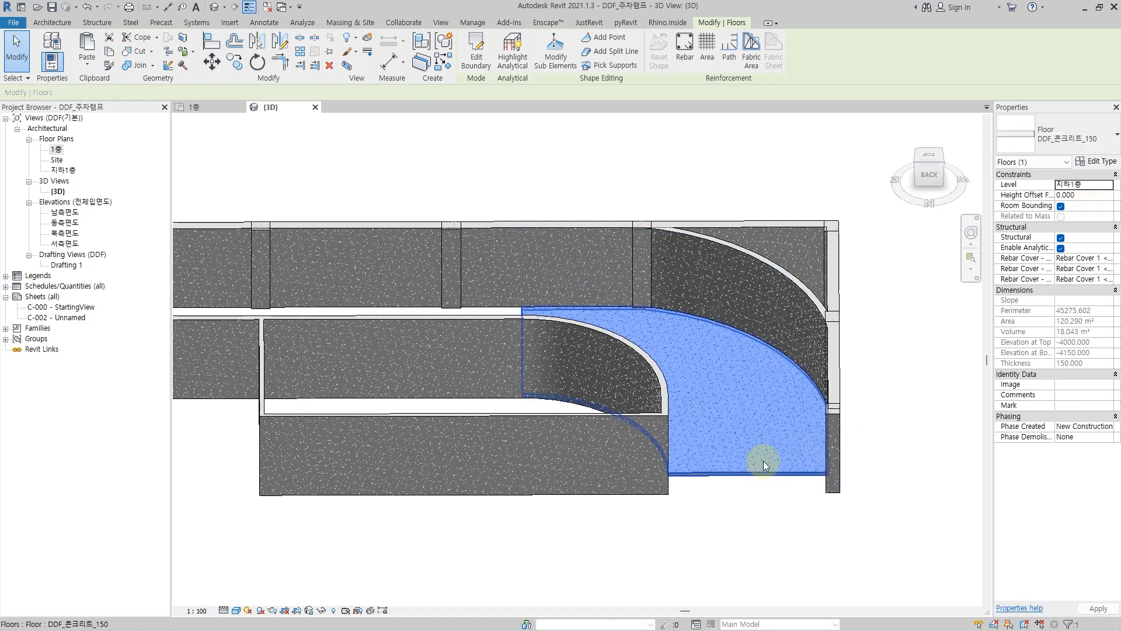
- Modify the curved floor's sub-elements, raising its straight edge between the inner wall and the Y1 wall to an elevation of 1300
shift+middle_drag(739, 353, 607, 327)
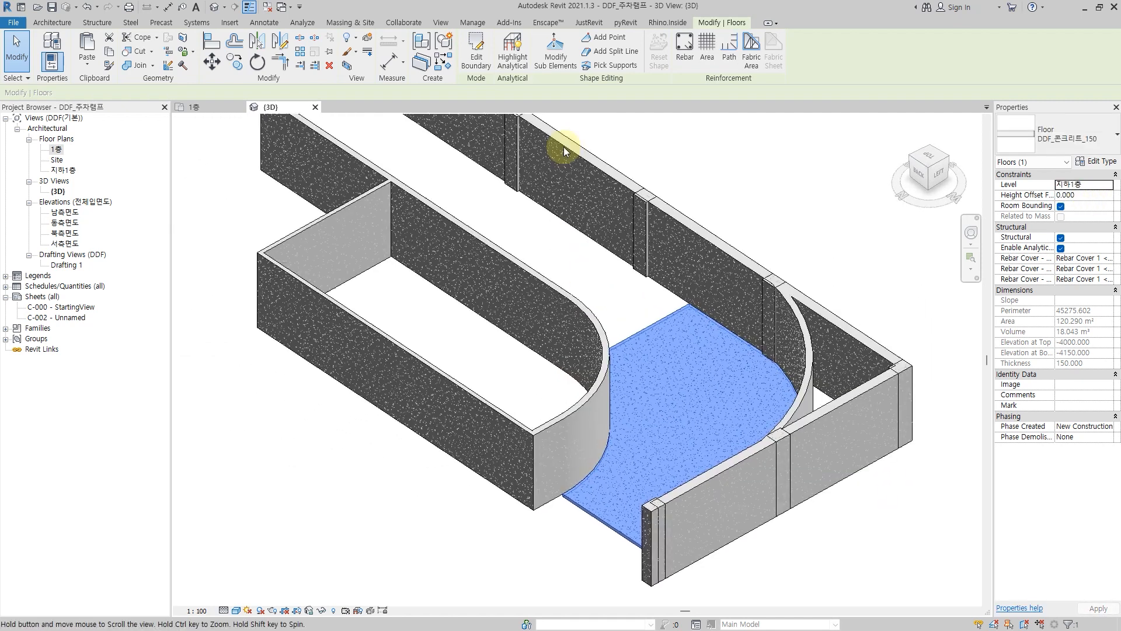
click(550, 64)
scroll(642, 315, up, 3)
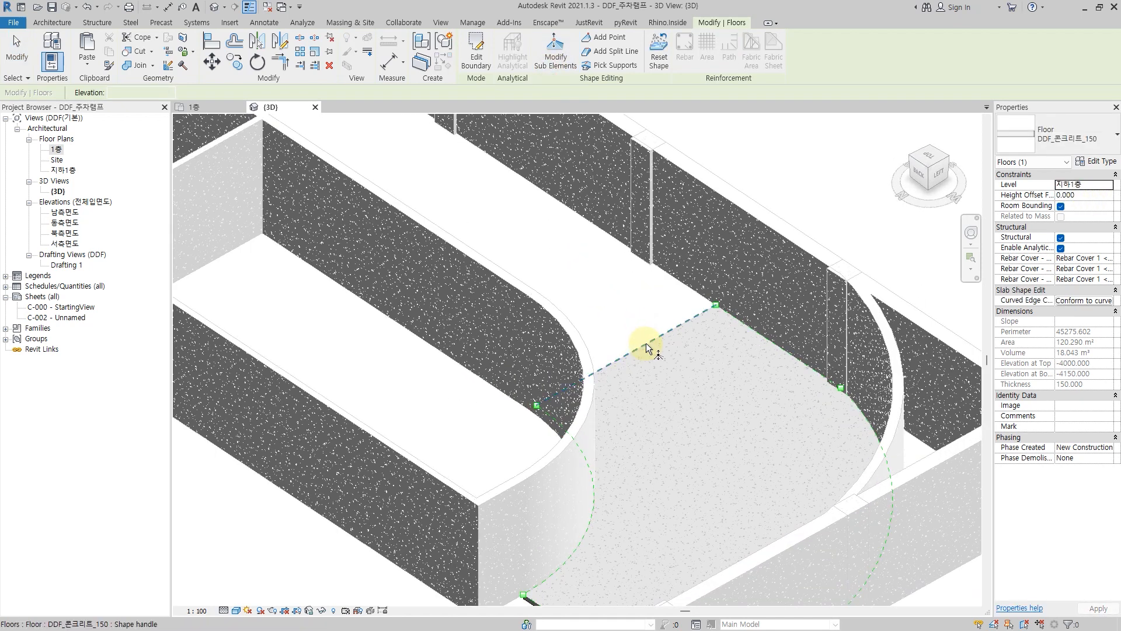
click(646, 344)
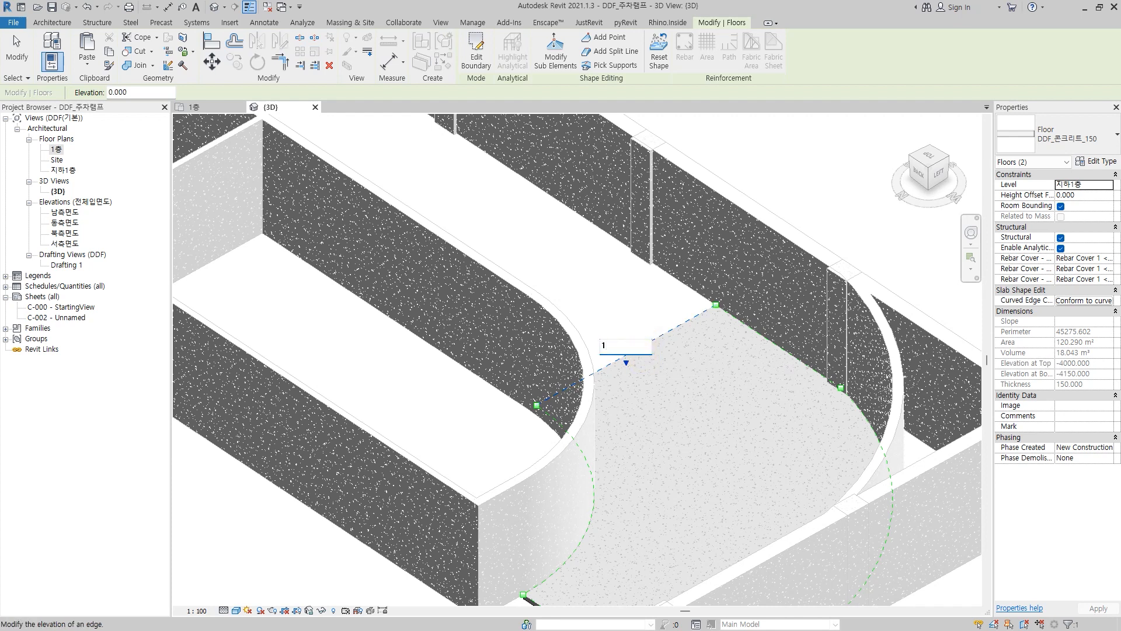
text(1300)
key(Return)
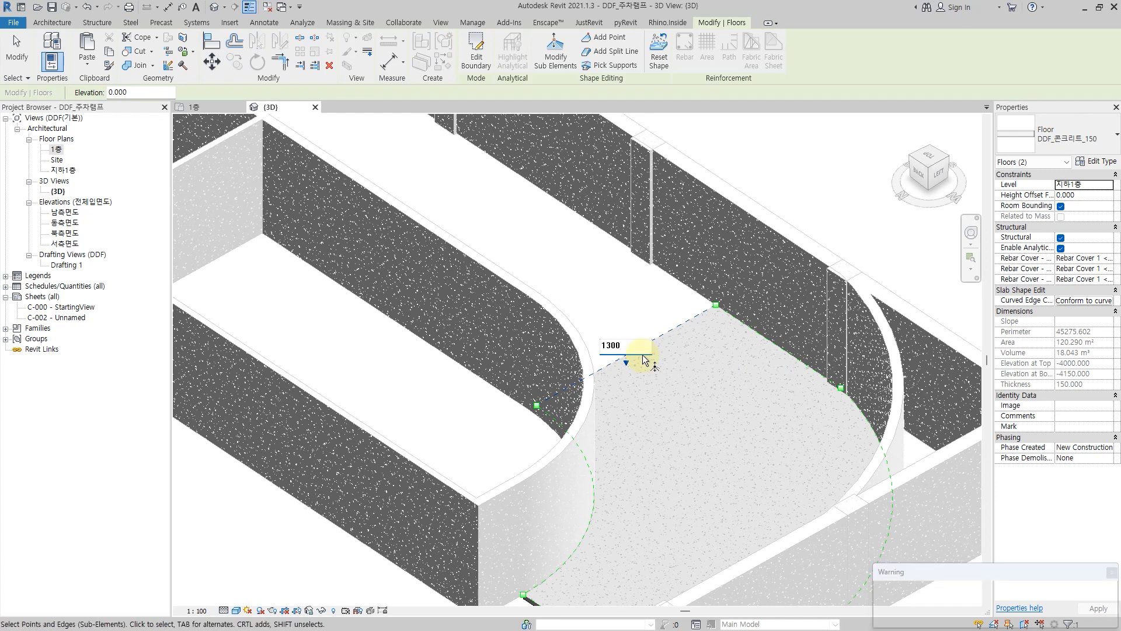
key(Escape)
key(Escape)
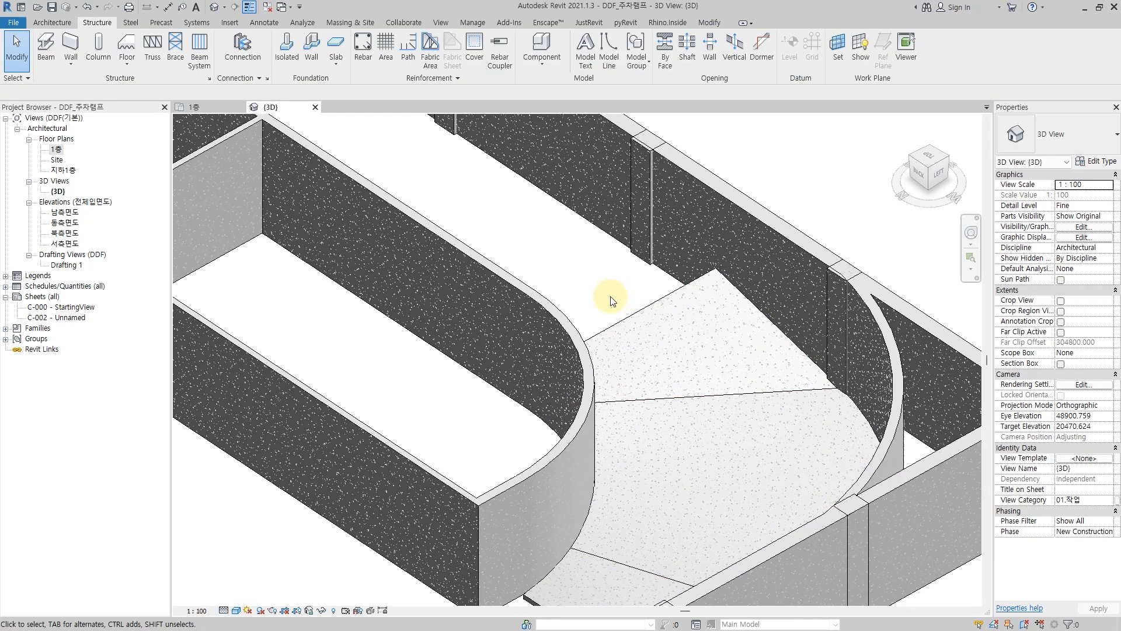
- Examine the fold lines across the curved floor and the sloped area beside its raised edge from several angles
shift+middle_drag(675, 296, 766, 503)
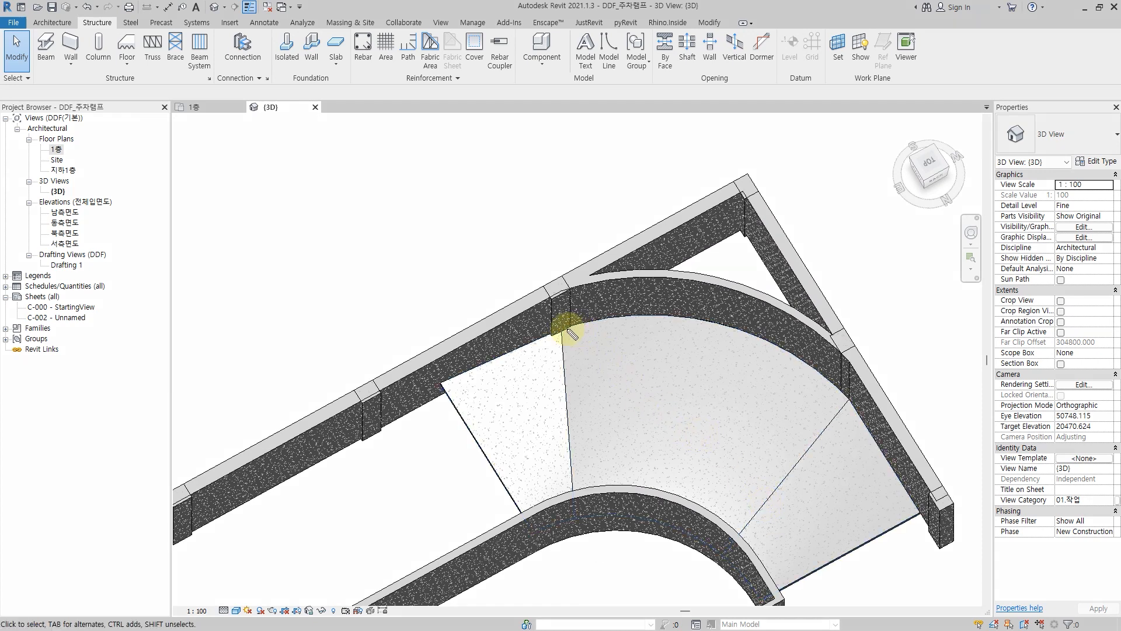
drag(562, 304, 575, 520)
drag(878, 371, 734, 541)
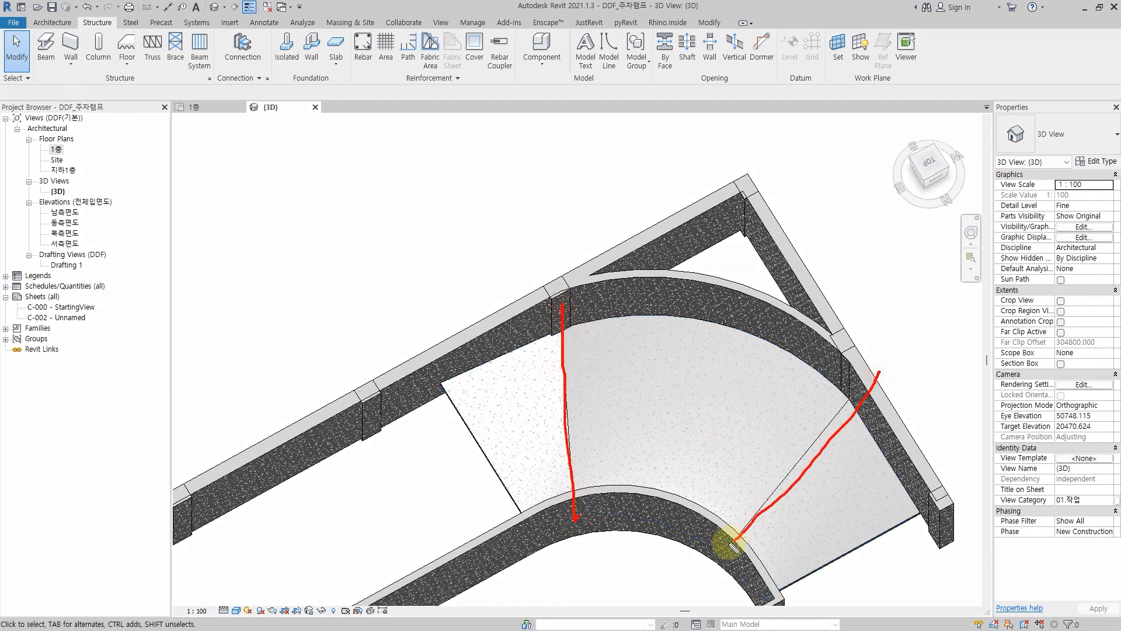
mouse_move(537, 513)
shift+middle_down()
mouse_move(508, 400)
mouse_move(303, 331)
mouse_move(325, 345)
shift+middle_up()
mouse_move(733, 288)
mouse_down()
mouse_move(559, 369)
mouse_move(839, 391)
mouse_move(765, 318)
mouse_up()
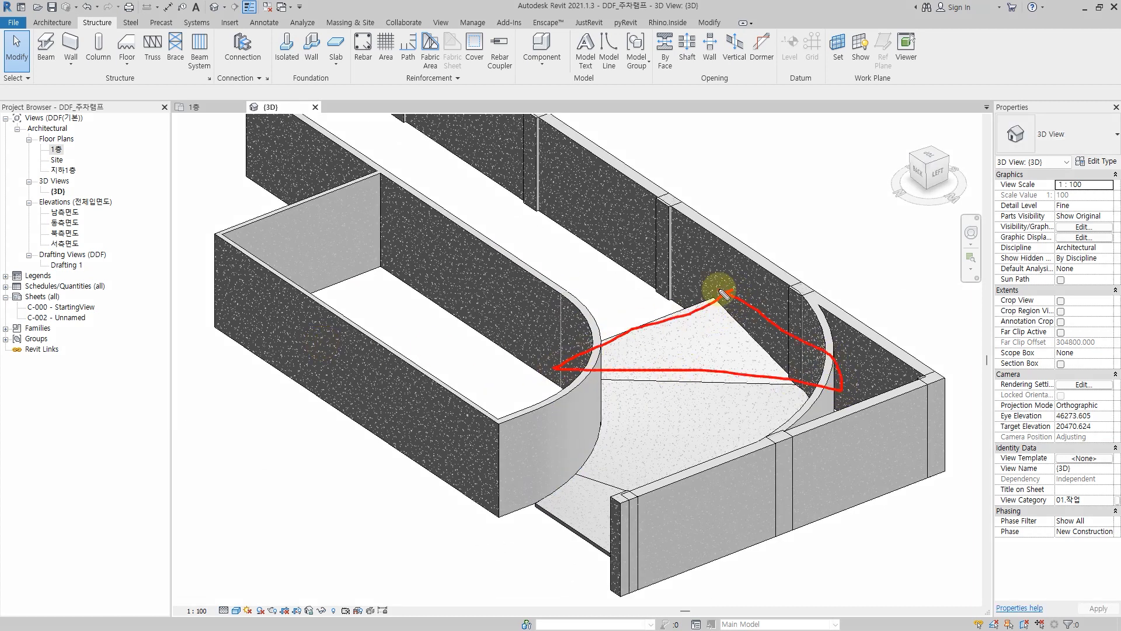
key(Escape)
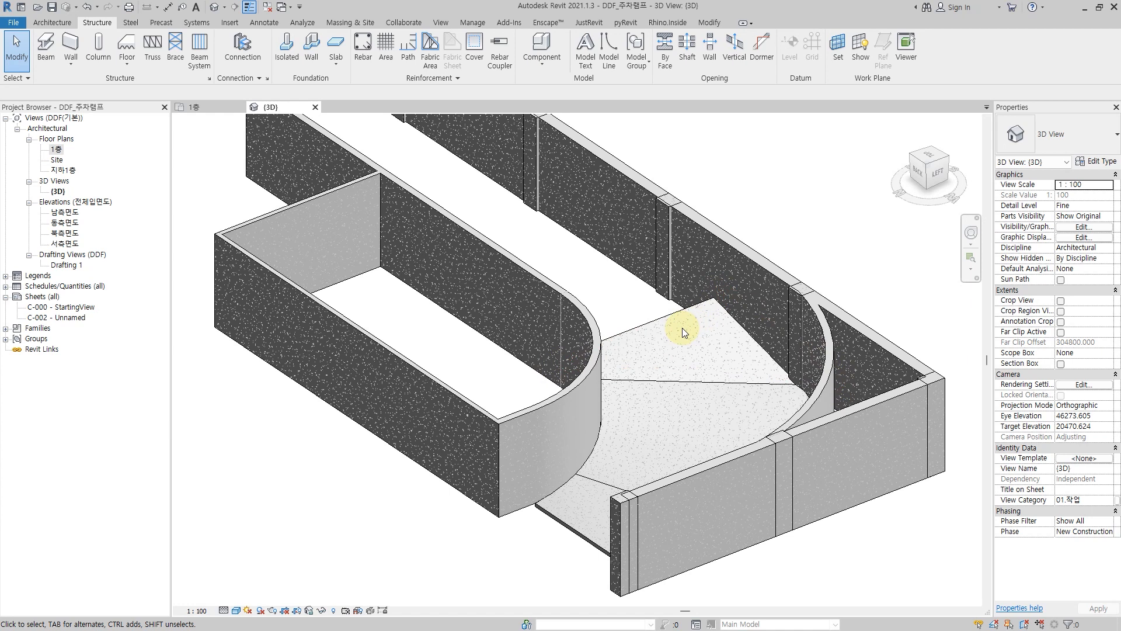
- Reset the curved floor's shape edits
mouse_move(684, 332)
shift+middle_down()
mouse_move(719, 233)
mouse_move(684, 311)
shift+middle_up()
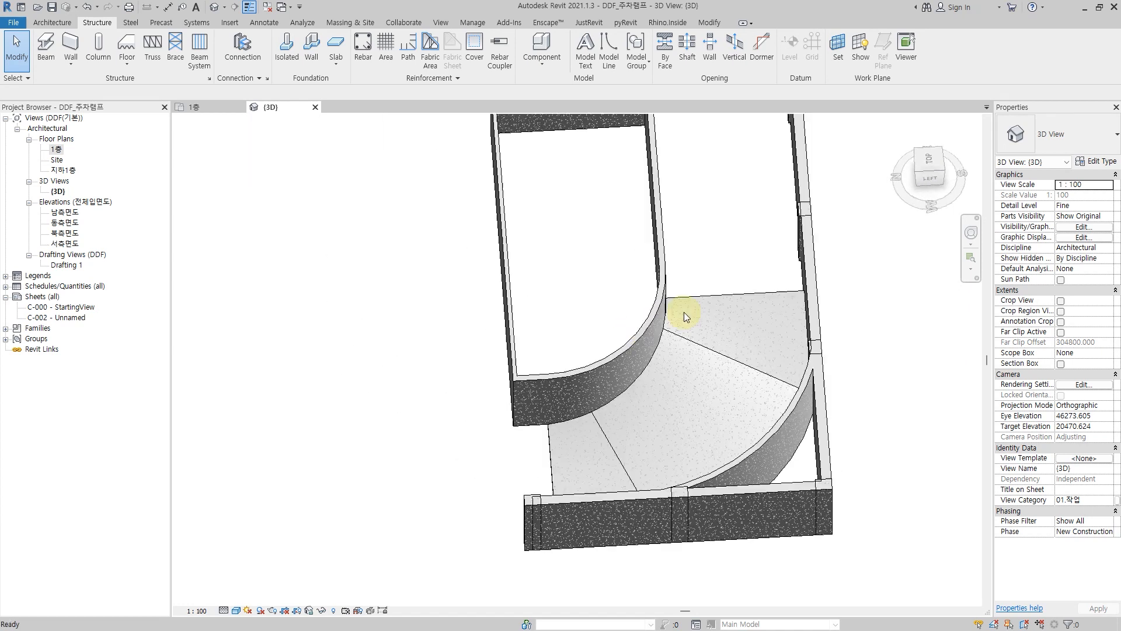
click(709, 297)
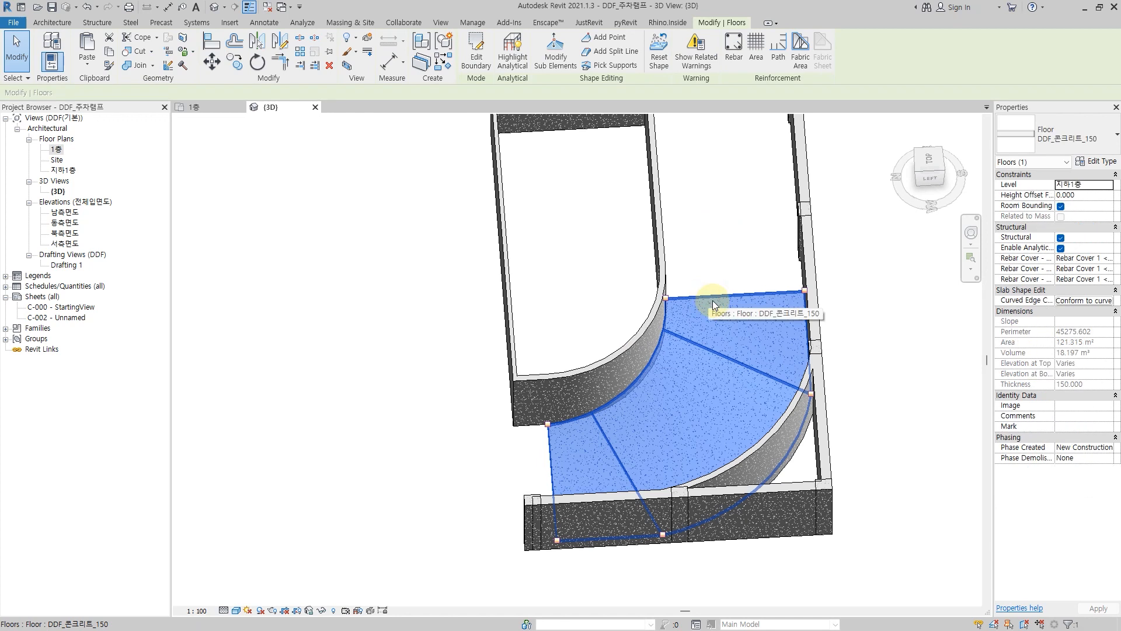
click(659, 63)
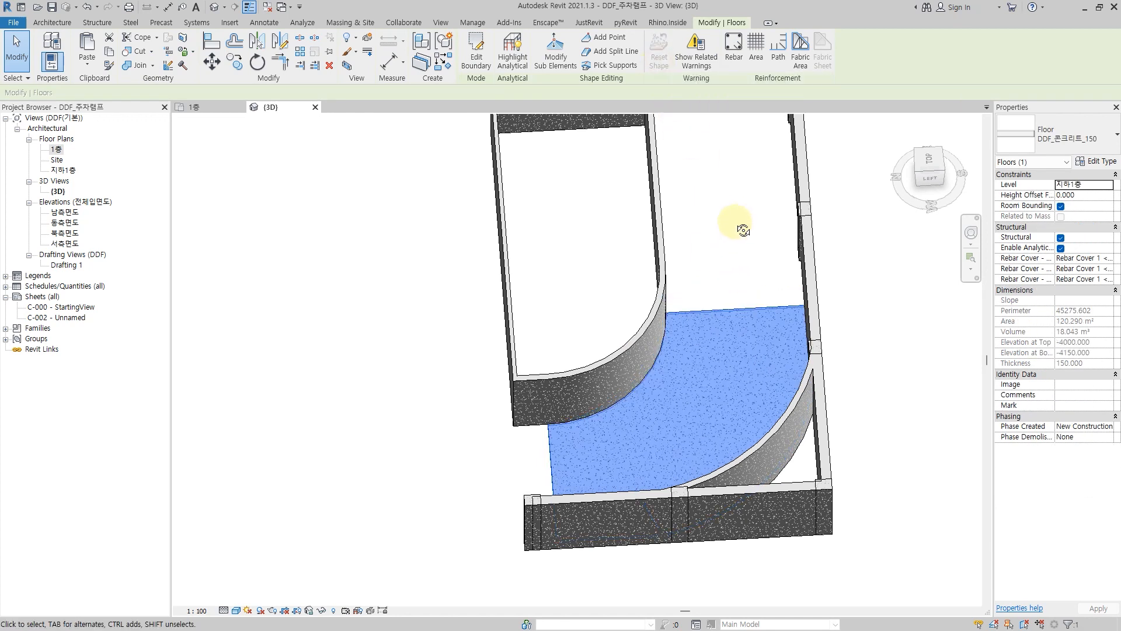
- Edit the curved floor's boundary in the 1층 plan and delete the outer arc and the X1 and Y1 wall lines
shift+middle_drag(742, 230, 583, 283)
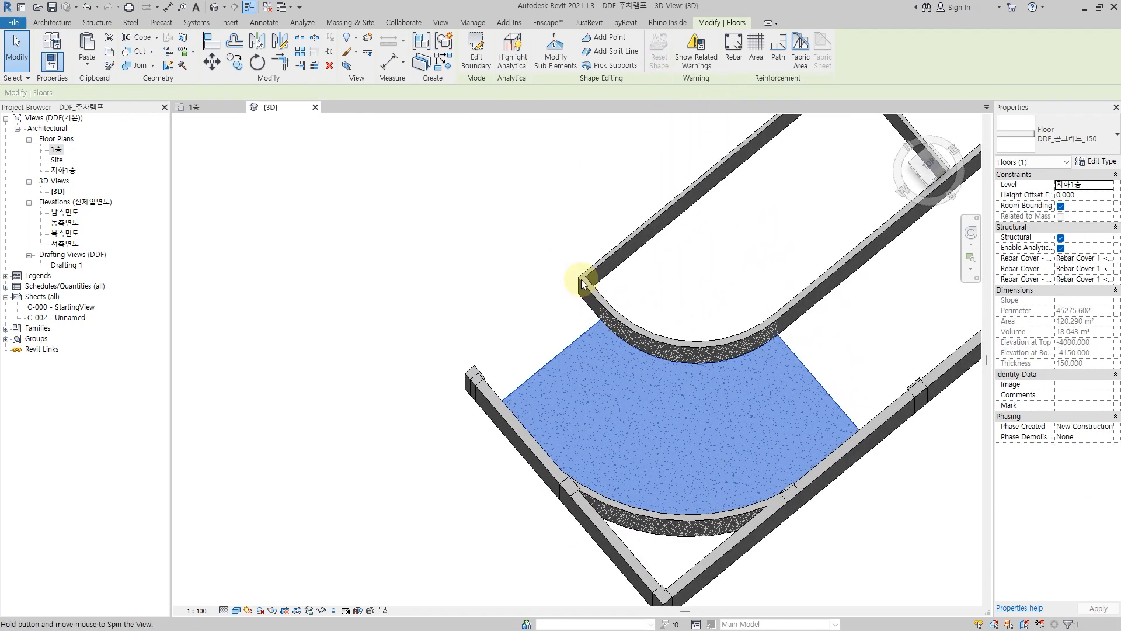
click(477, 61)
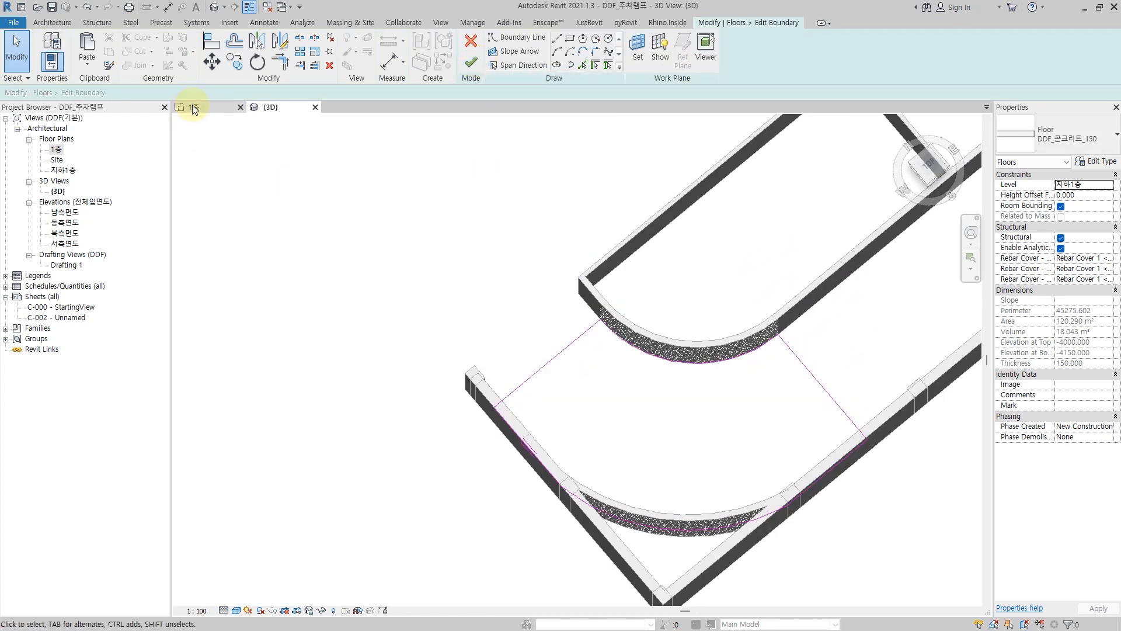
click(194, 109)
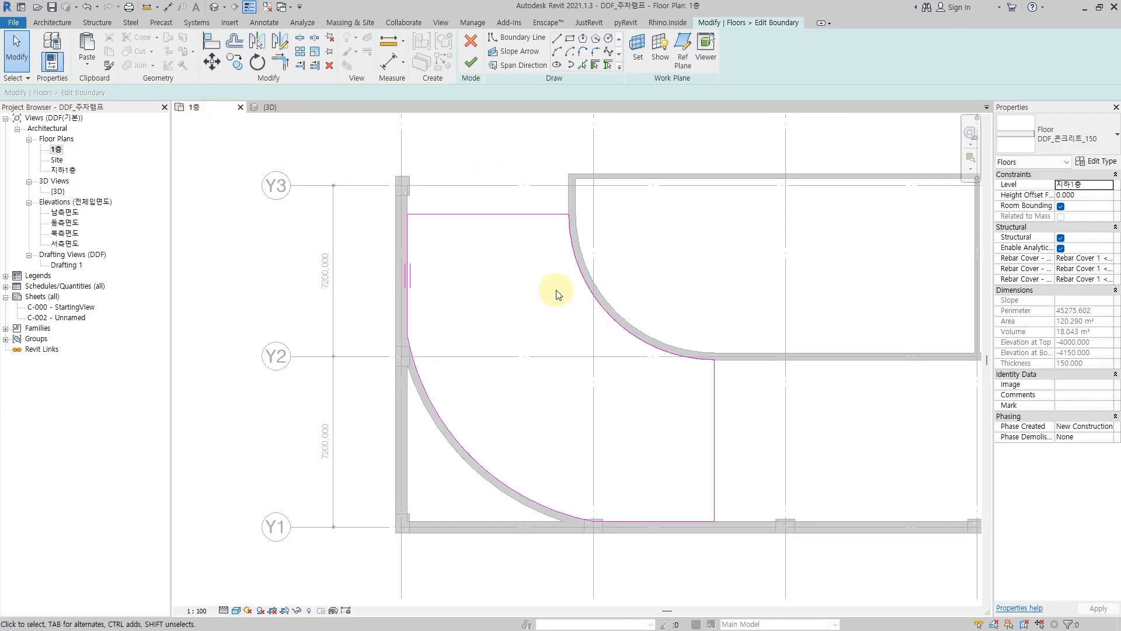
click(457, 293)
drag(495, 280, 355, 357)
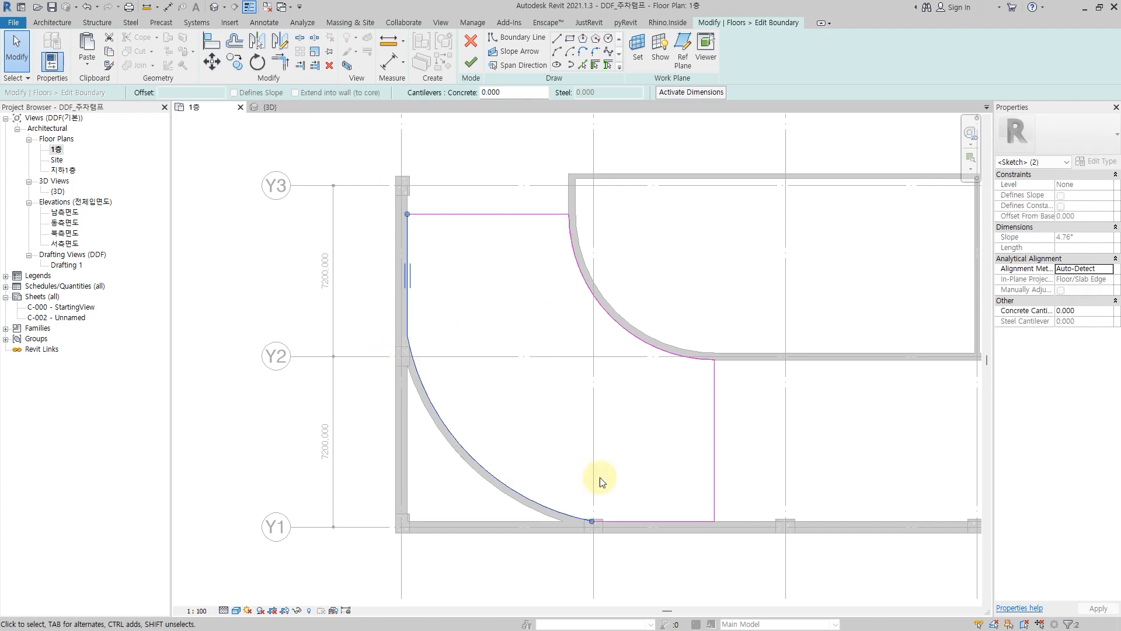
key(Delete)
drag(631, 475, 529, 540)
key(Delete)
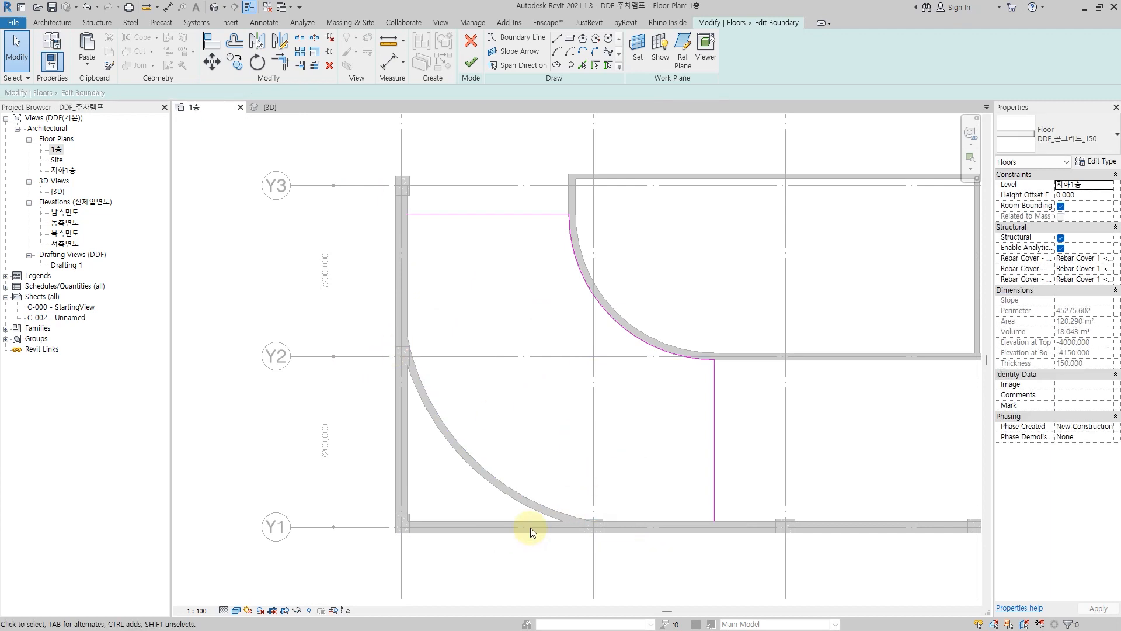
- Add a new outer boundary arc offset 12000 outward from the floor's inner arc by picking lines
click(583, 65)
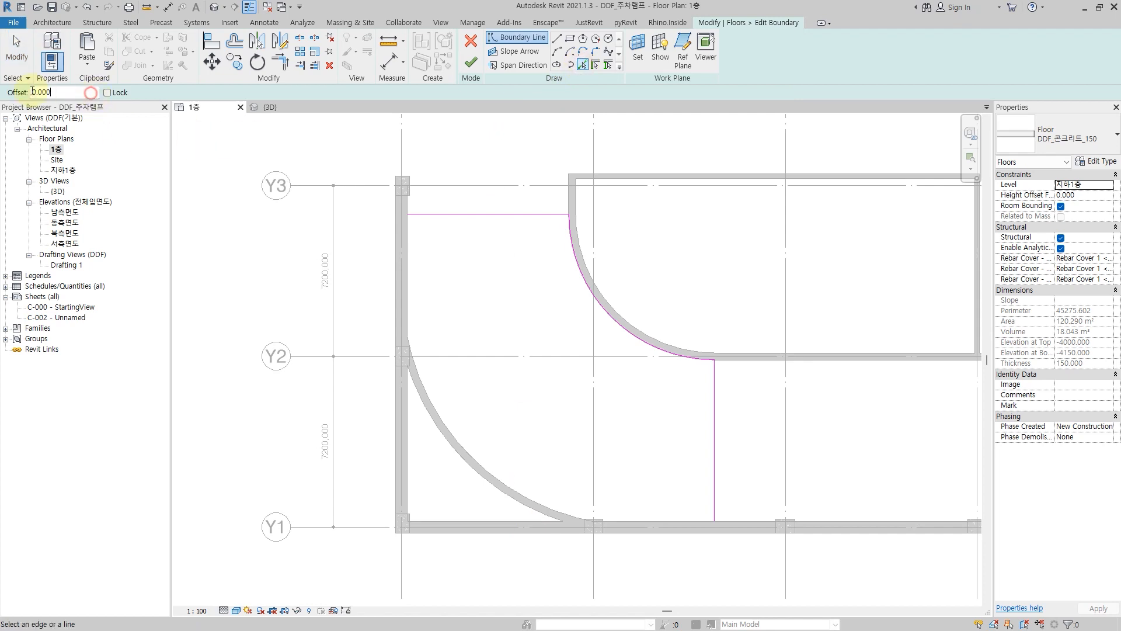
double_click(36, 94)
text(12000)
middle_drag(595, 493, 601, 444)
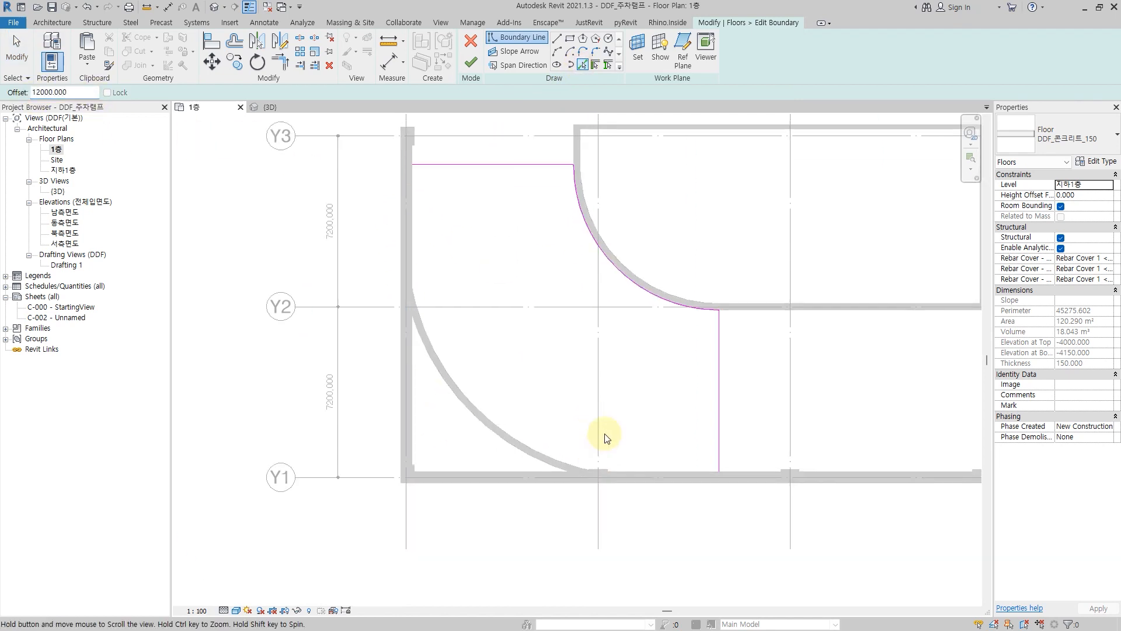
click(628, 286)
key(Escape)
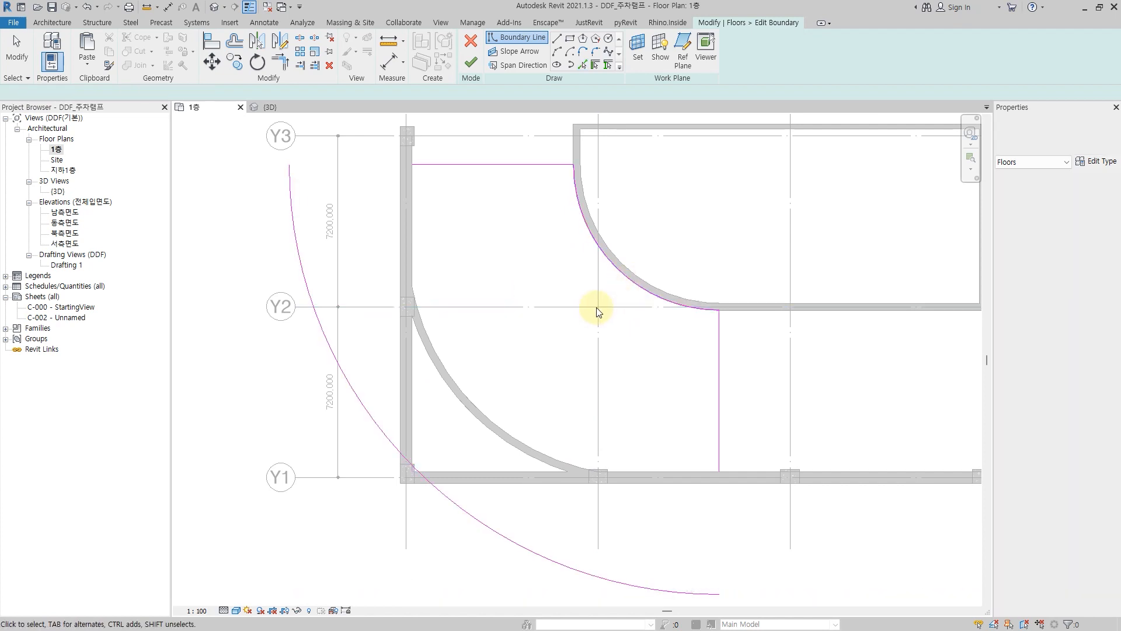
- Trim and extend the two straight boundary lines to meet the new outer arc, closing the floor's loop
scroll(520, 306, down, 1)
key(t)
key(r)
click(349, 297)
click(463, 184)
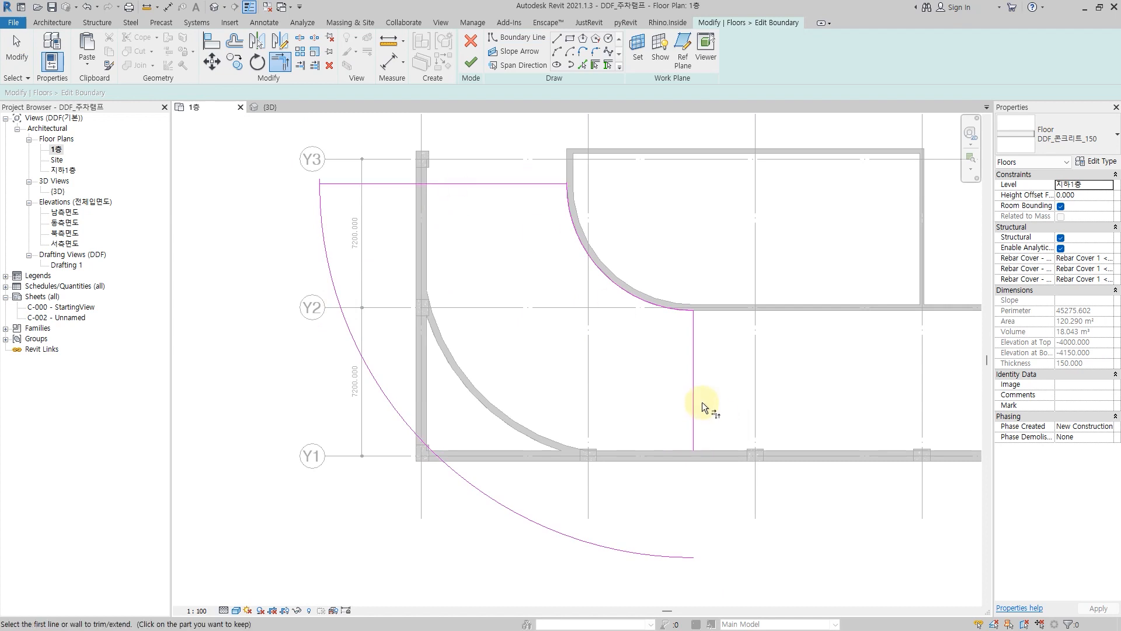
click(694, 398)
click(548, 527)
key(Escape)
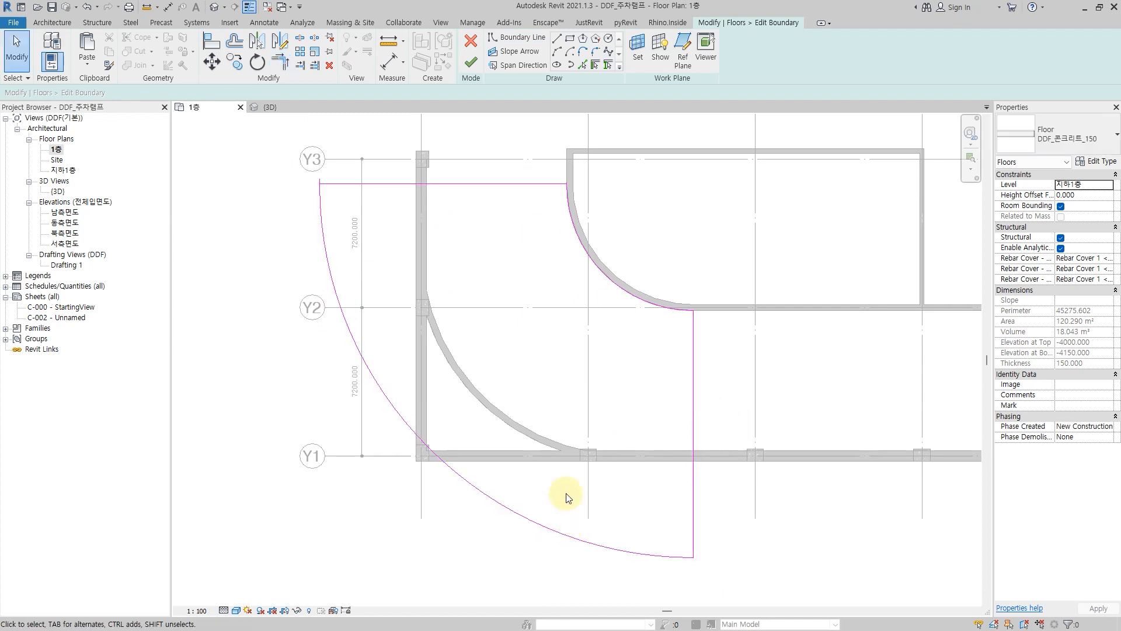
- Set the floor's span direction along the straight boundary line near Y3 and finish the boundary edit
click(470, 63)
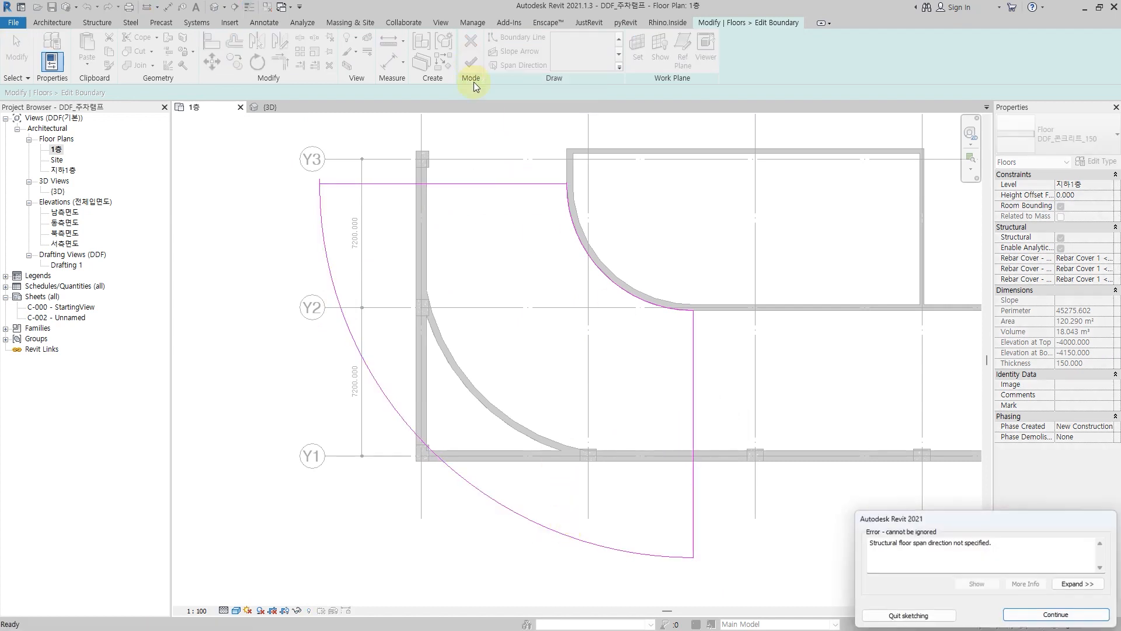
click(1057, 615)
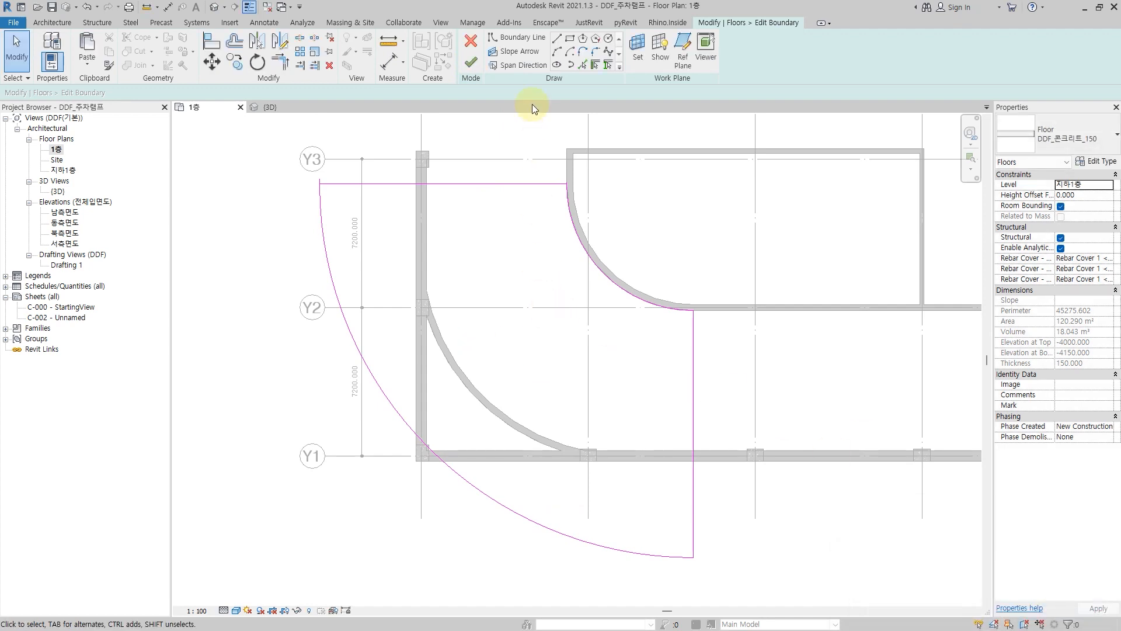
click(523, 66)
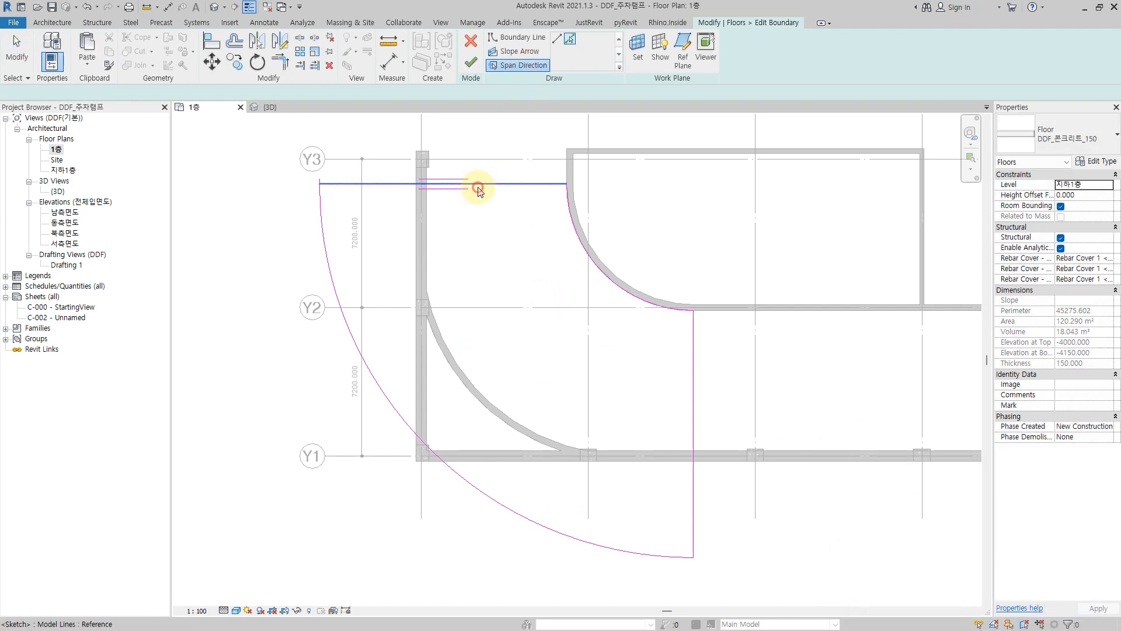
click(467, 63)
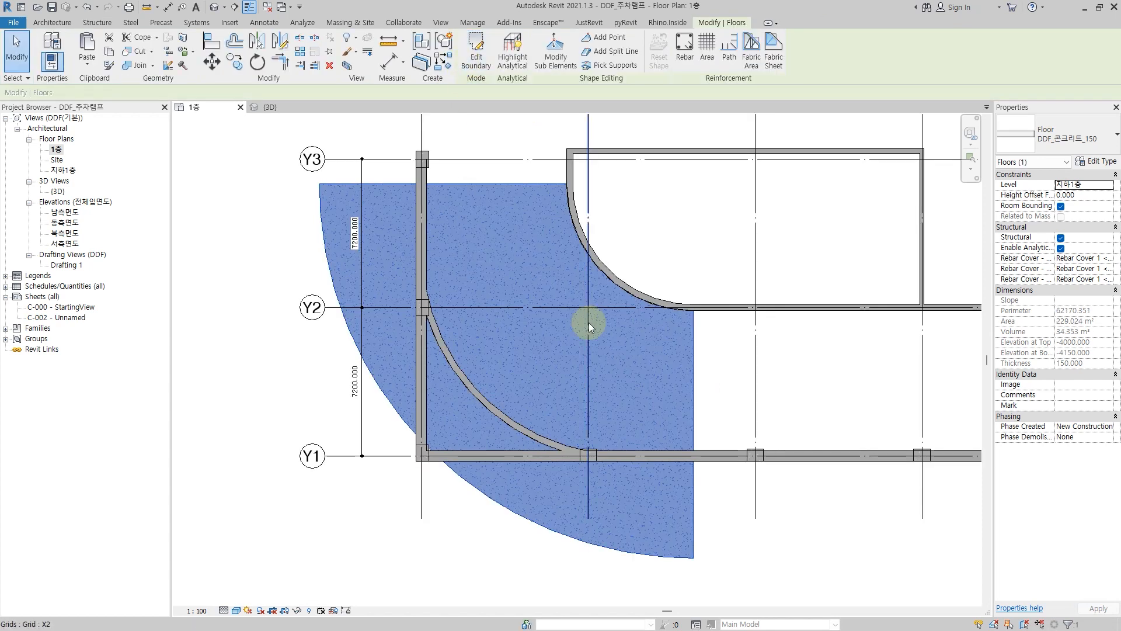
key(Escape)
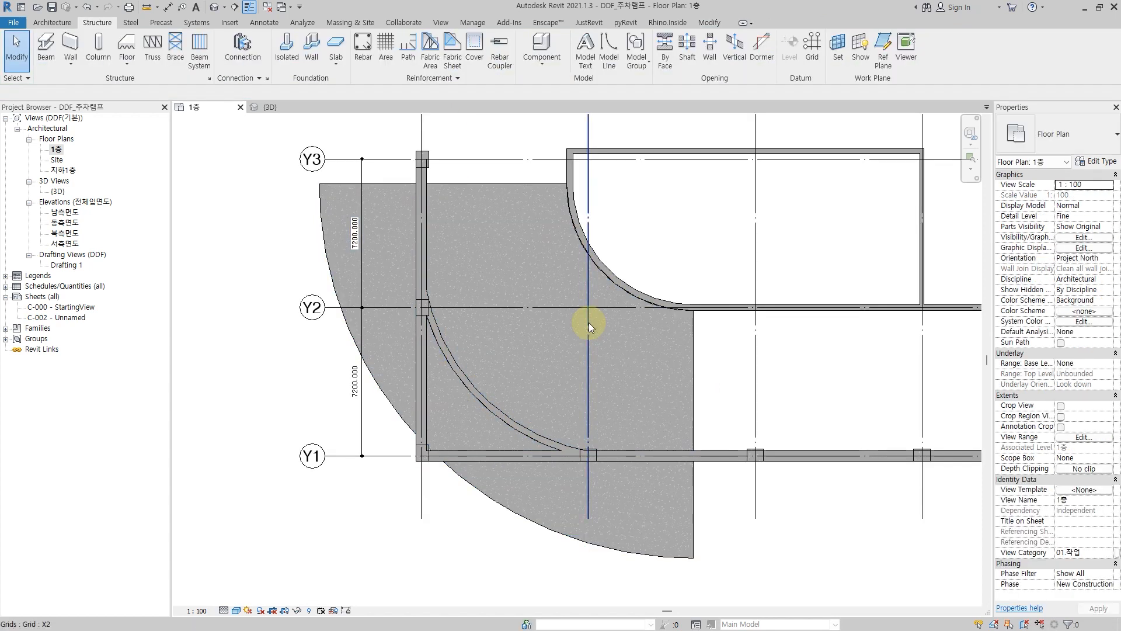
- Start a vertical opening on the curved floor and pick the X1 wall's inner face and the curved wall's face as boundary lines
scroll(589, 322, down, 2)
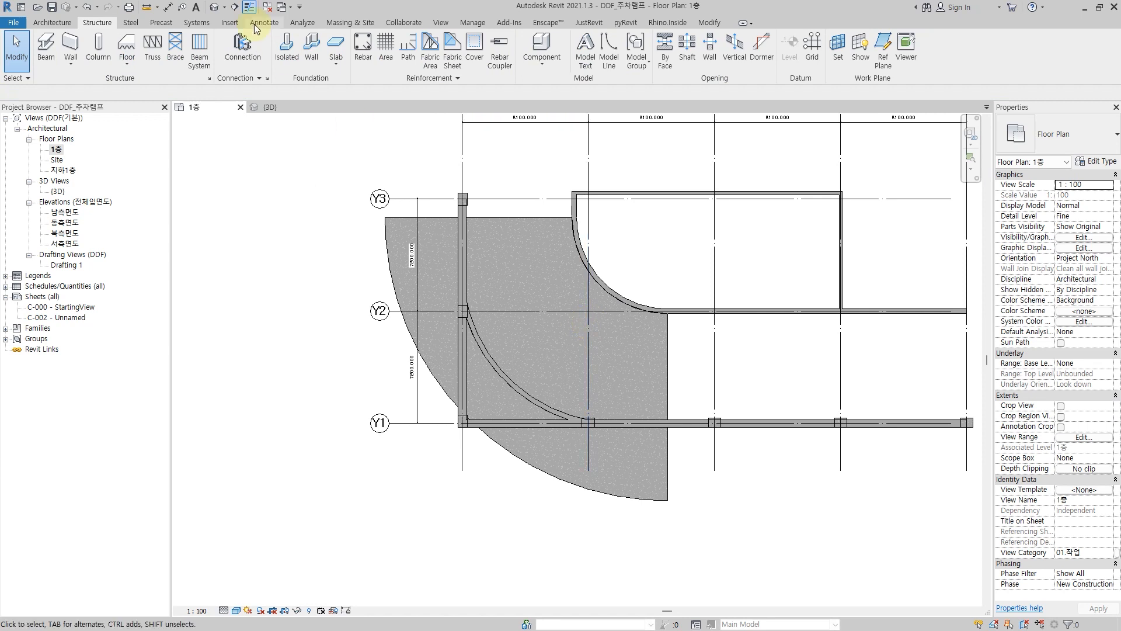
click(52, 22)
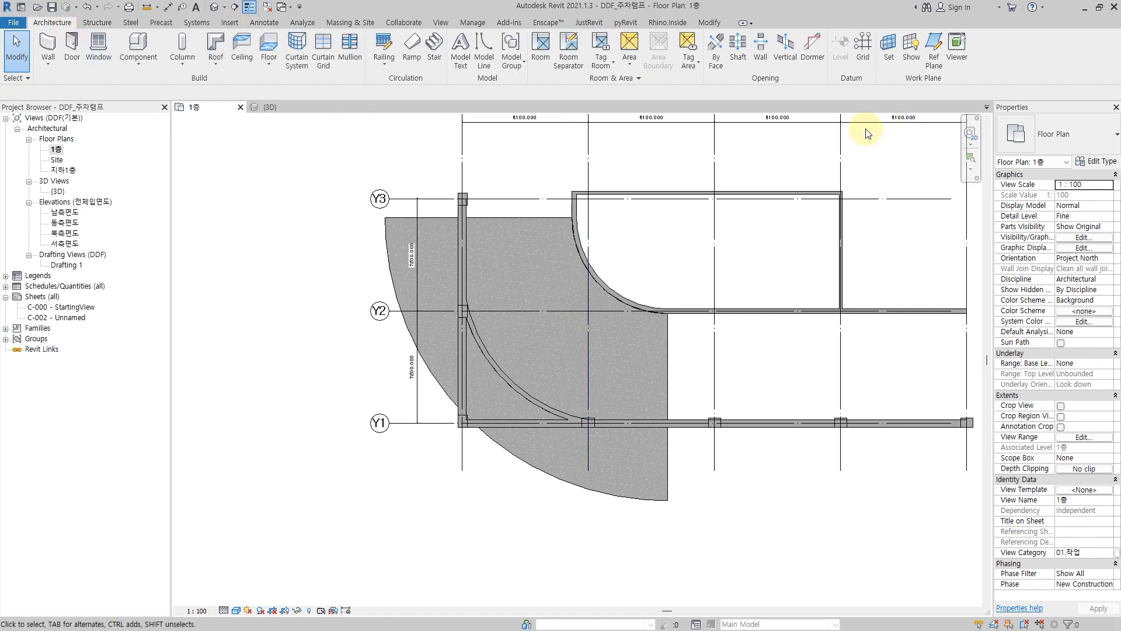
click(786, 53)
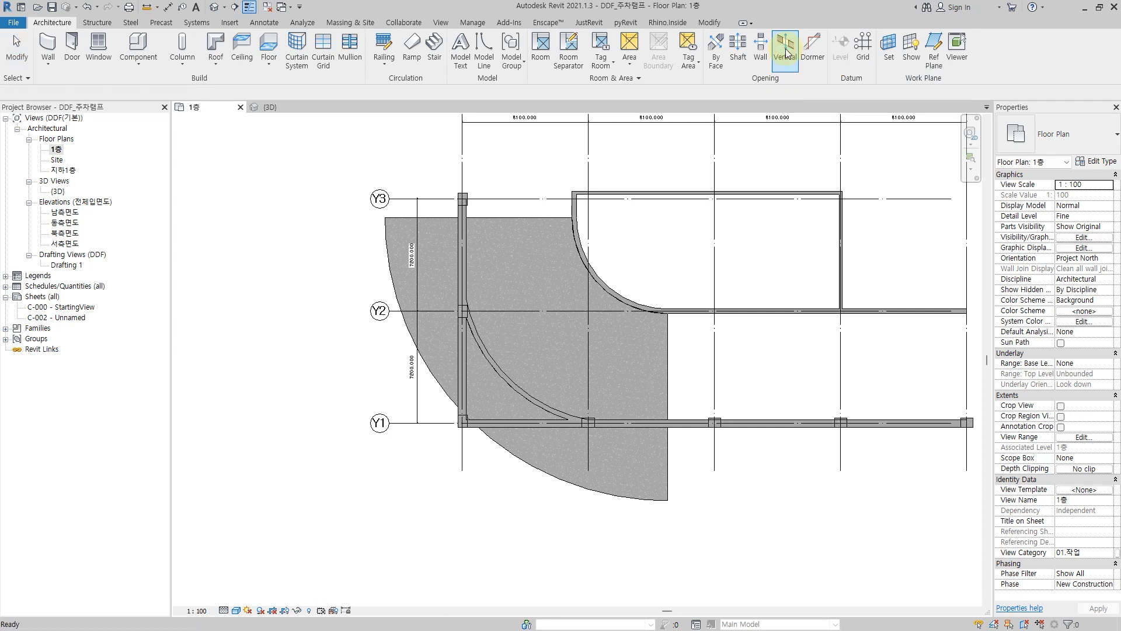
click(623, 502)
click(518, 64)
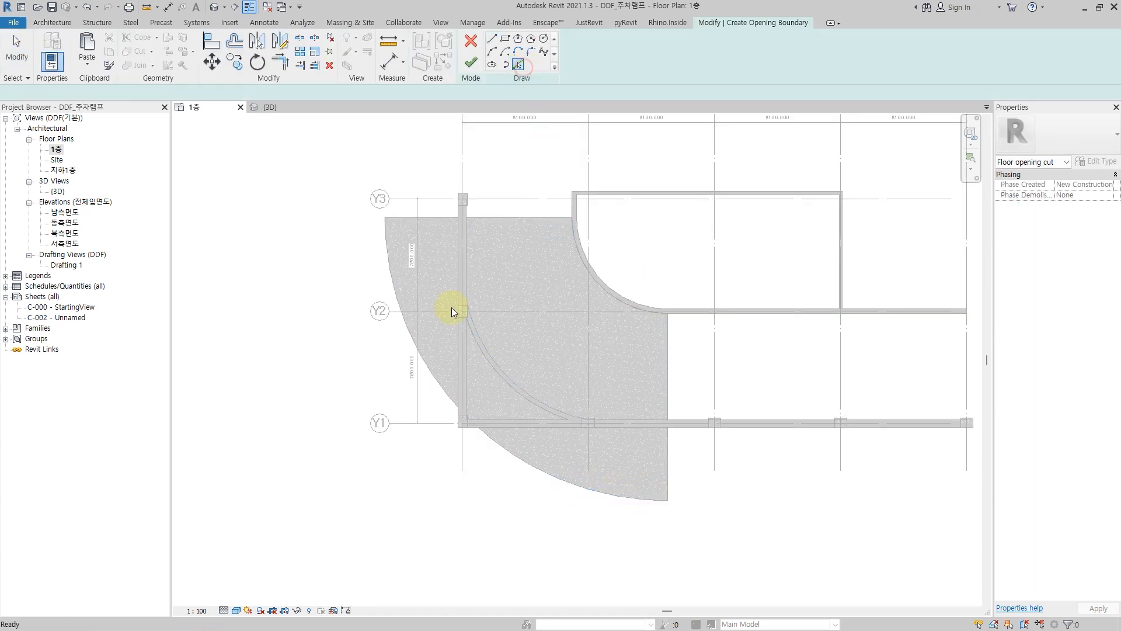
scroll(451, 308, up, 3)
click(480, 265)
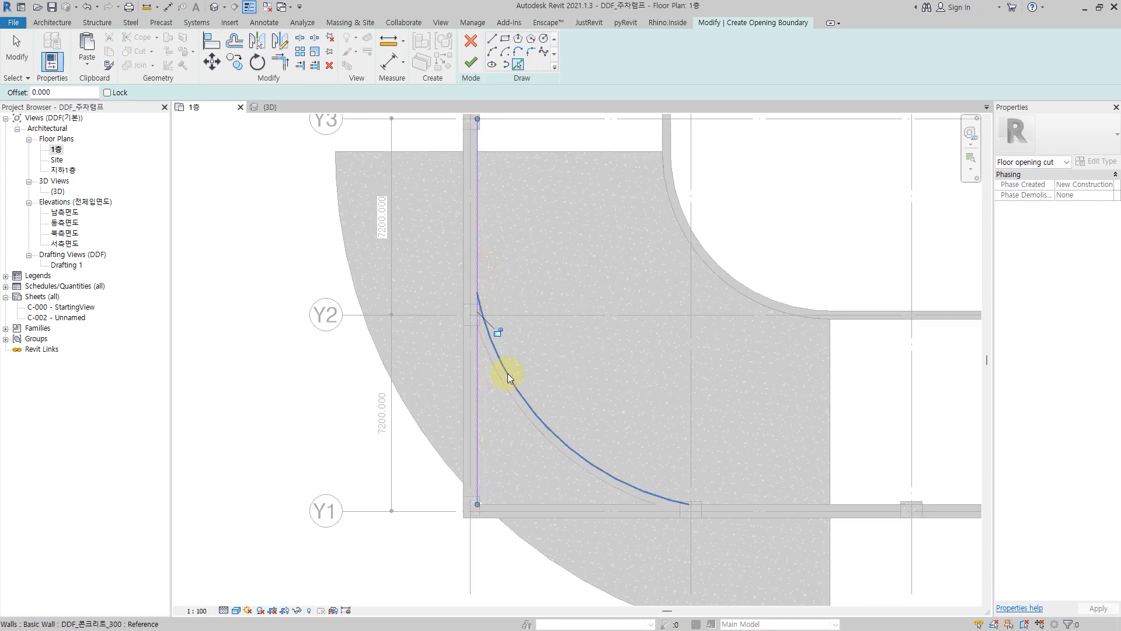
click(508, 374)
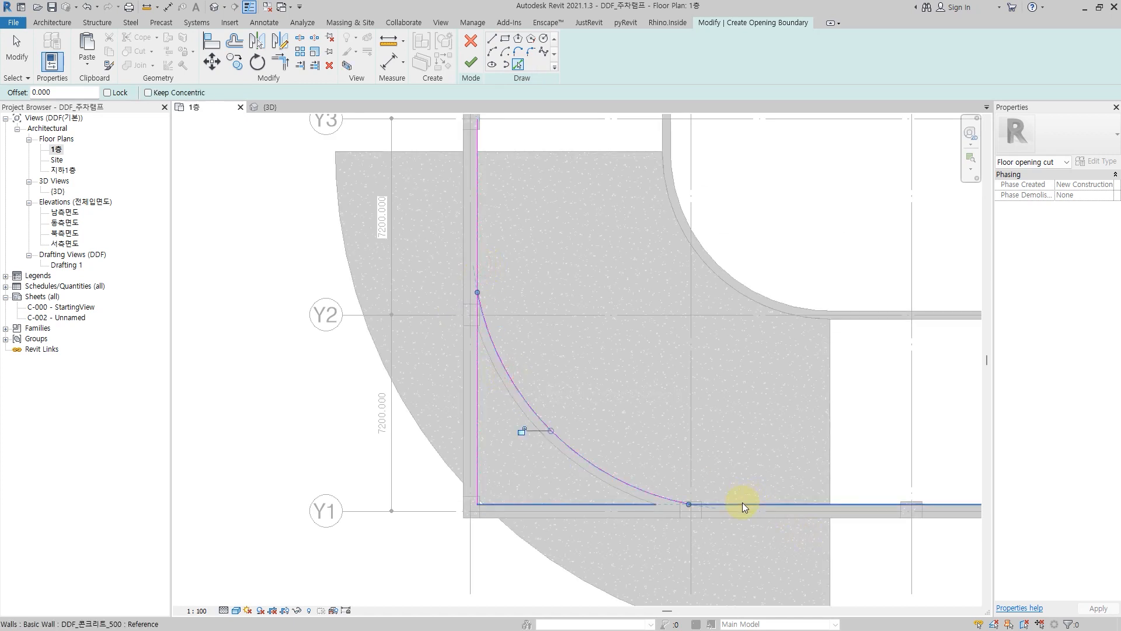
click(742, 502)
key(Escape)
key(Escape)
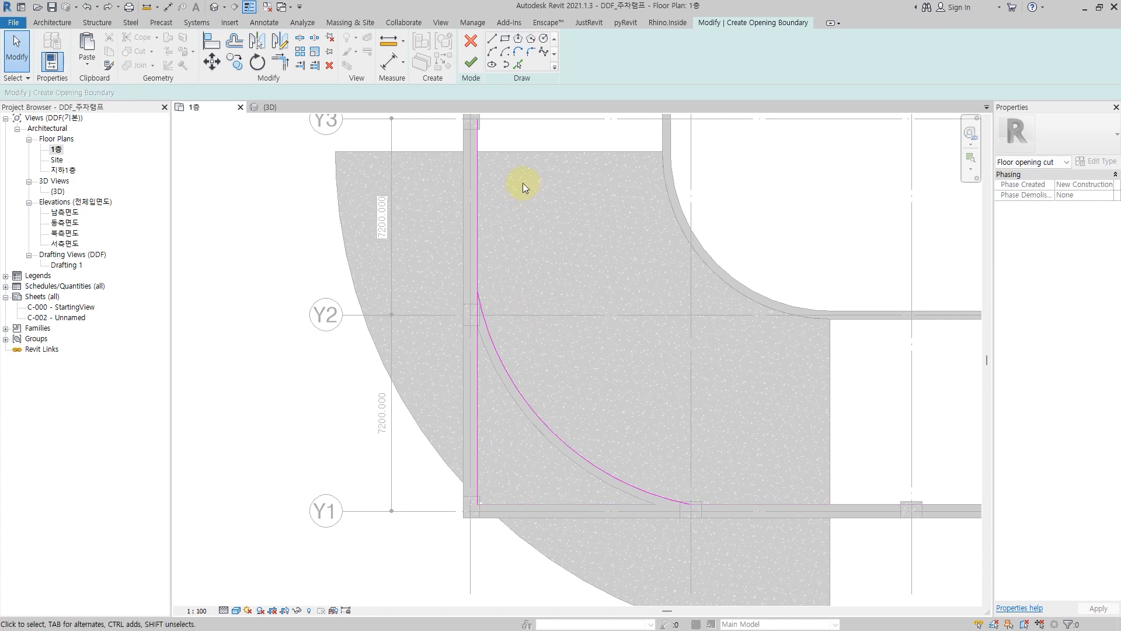
- Add opening boundary lines by picking the Y1 wall's inner face and the floor's two straight edges
click(517, 67)
click(734, 502)
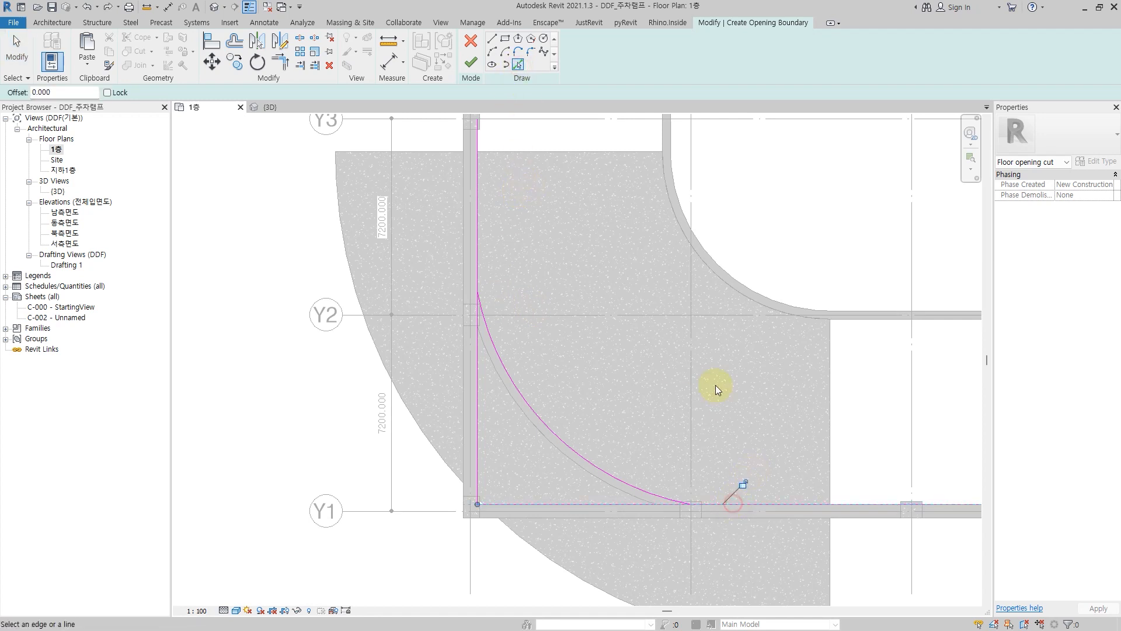
scroll(716, 384, down, 1)
click(814, 537)
click(454, 182)
scroll(458, 184, down, 2)
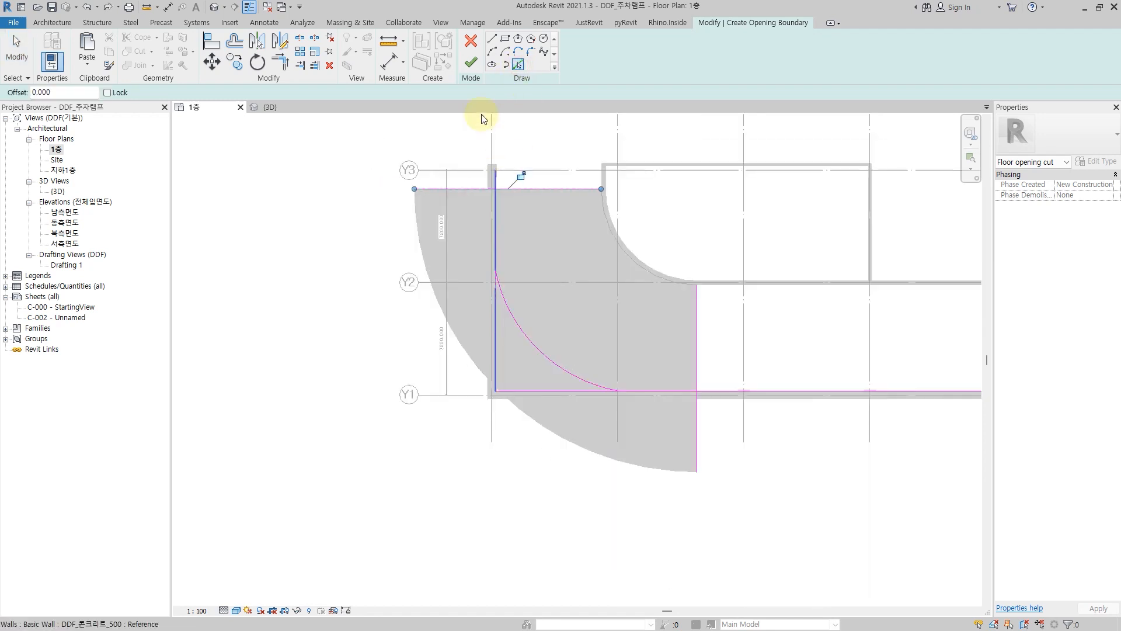
- Draw a vertical and a horizontal boundary line from the two outer corners of the floor, running outside its outer arc
click(493, 39)
click(415, 189)
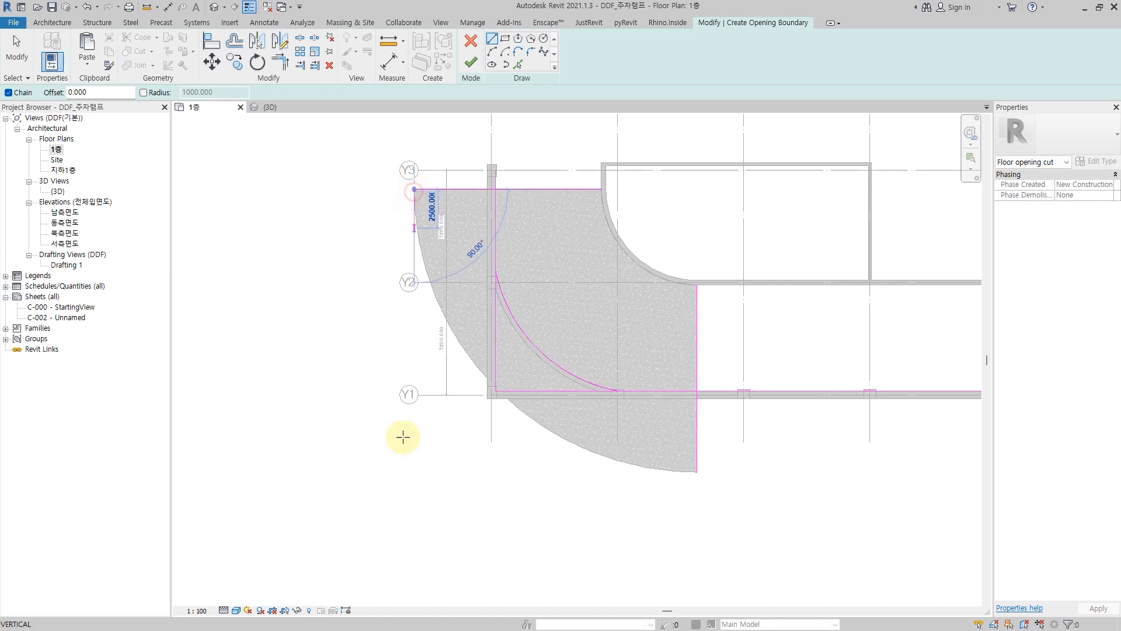
click(419, 508)
key(Escape)
click(697, 472)
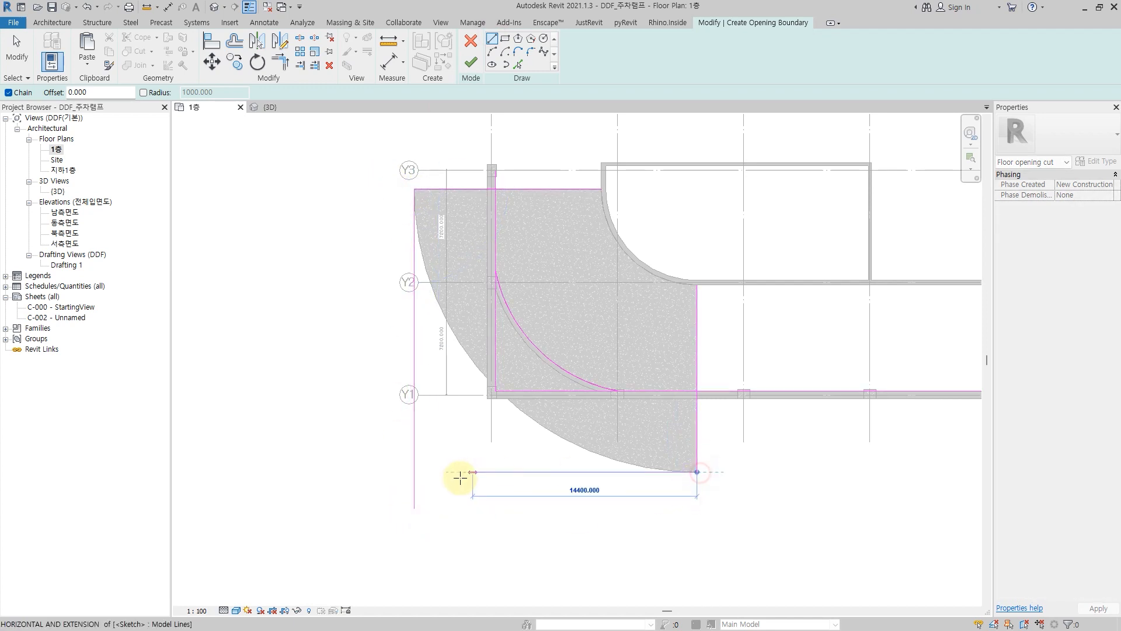
click(459, 479)
key(Escape)
key(Escape)
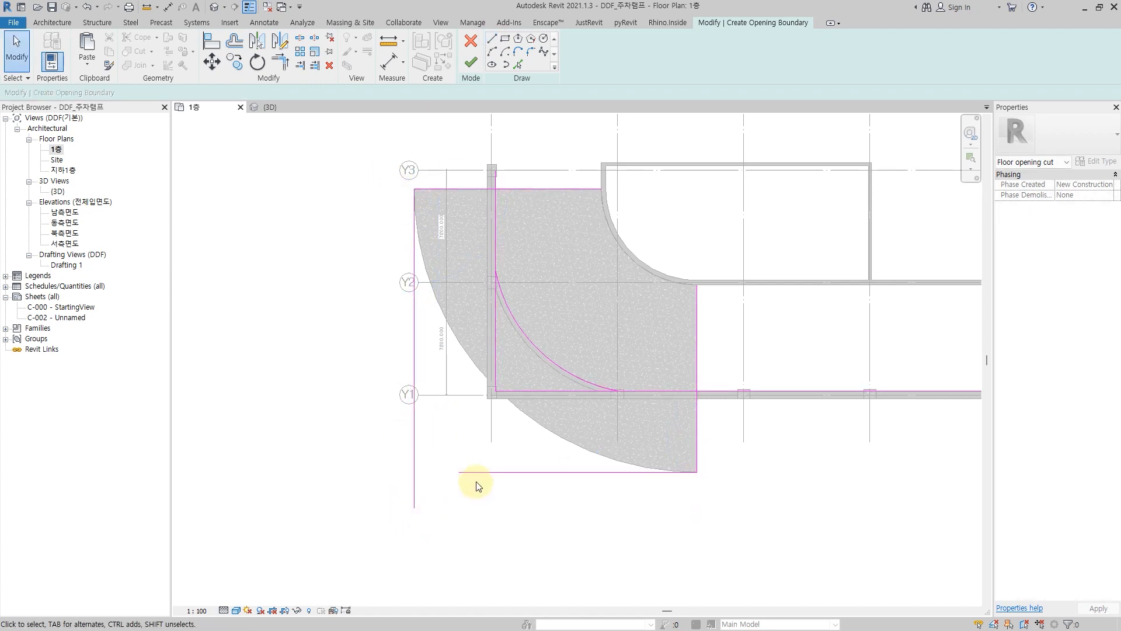
- Trim the two drawn lines into a corner and trim the straight floor edge near Y3 to the X1 wall line
key(t)
key(r)
click(484, 472)
click(416, 451)
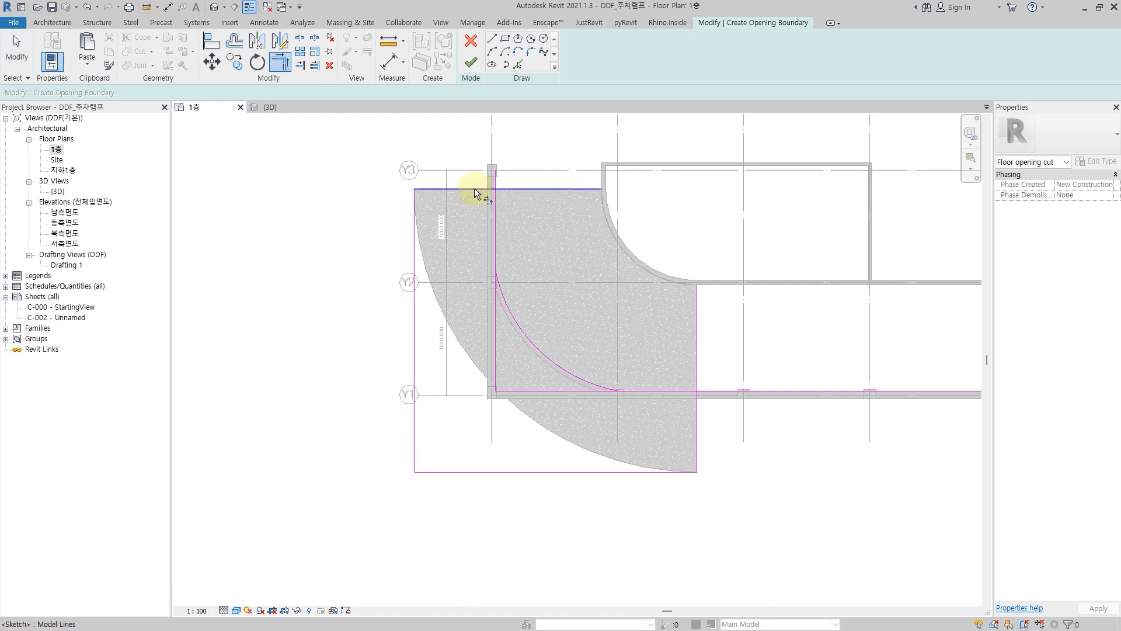
click(474, 189)
click(495, 205)
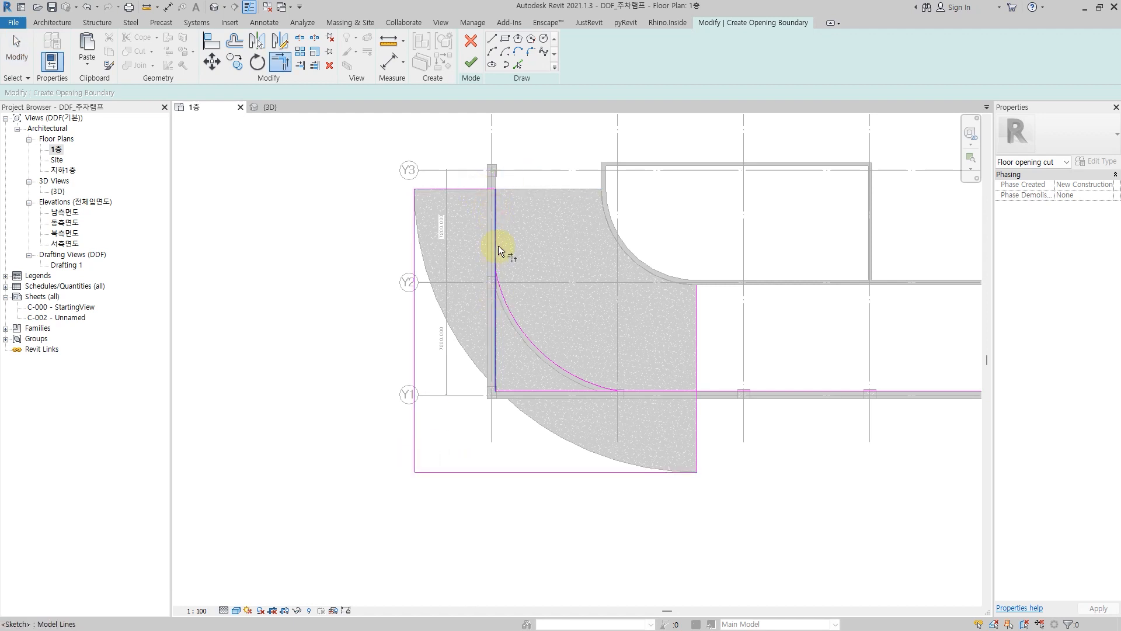
- Trim the X1 and Y1 wall lines to the curved line, and the Y1 line to the floor's straight edge
click(516, 328)
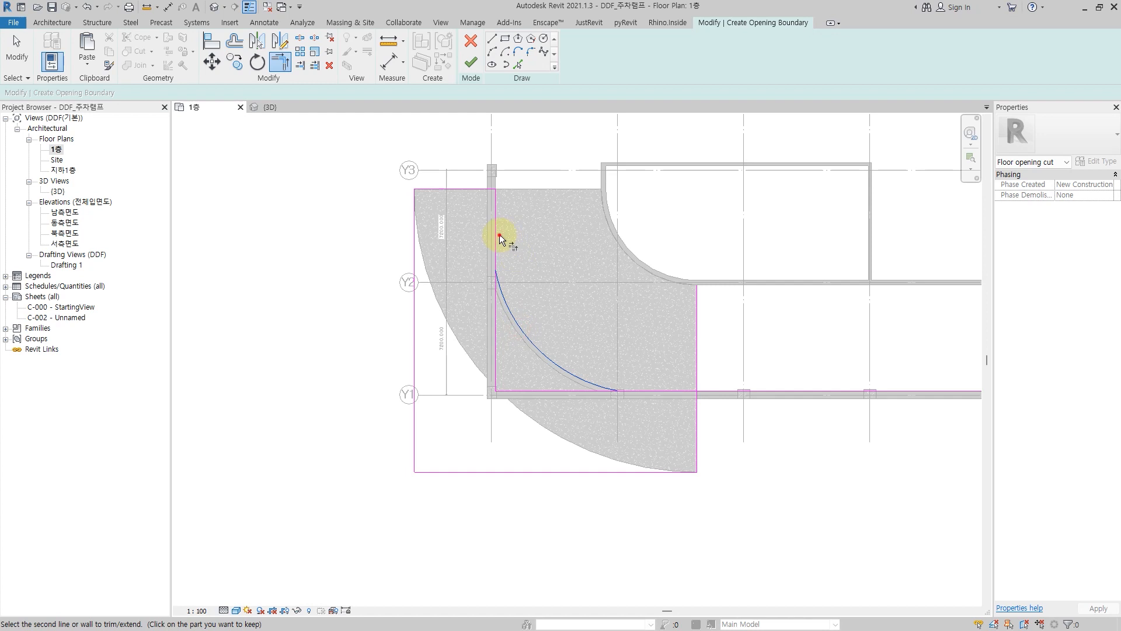
click(497, 236)
click(519, 334)
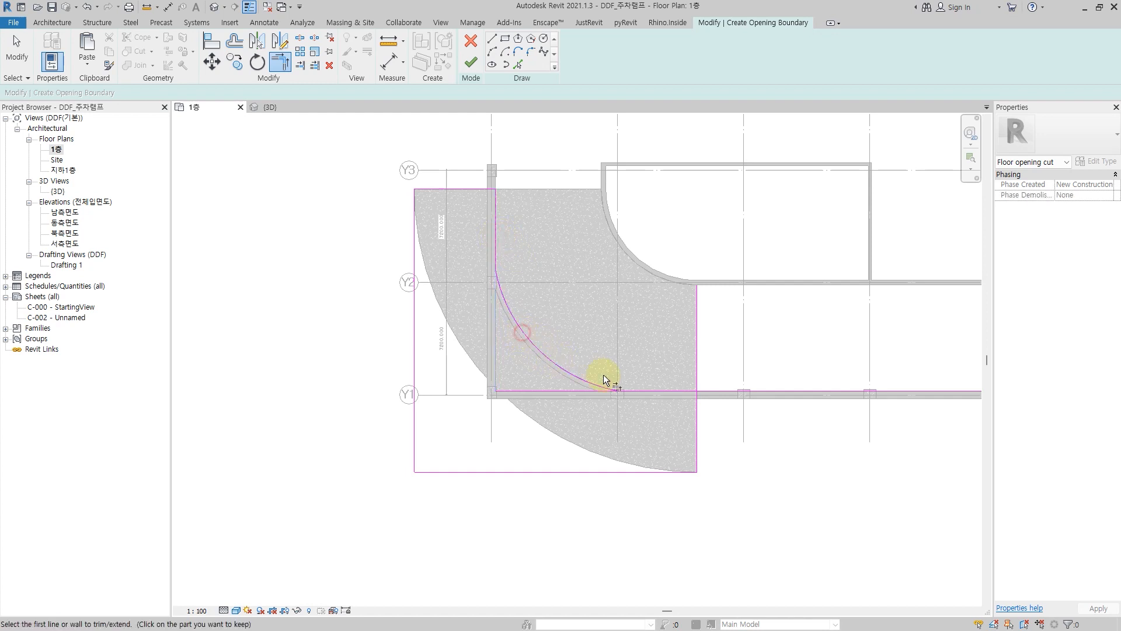
click(580, 376)
click(675, 390)
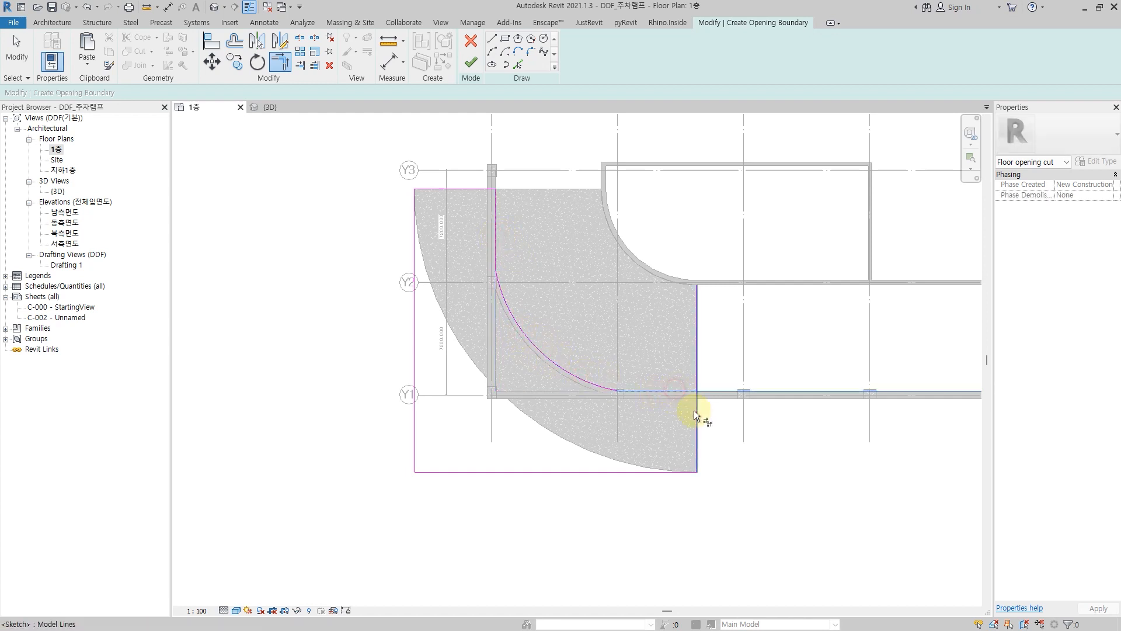
click(695, 411)
key(Escape)
key(Escape)
- Select the whole boundary chain to check that it is closed, and finish the floor opening
key(Tab)
click(681, 390)
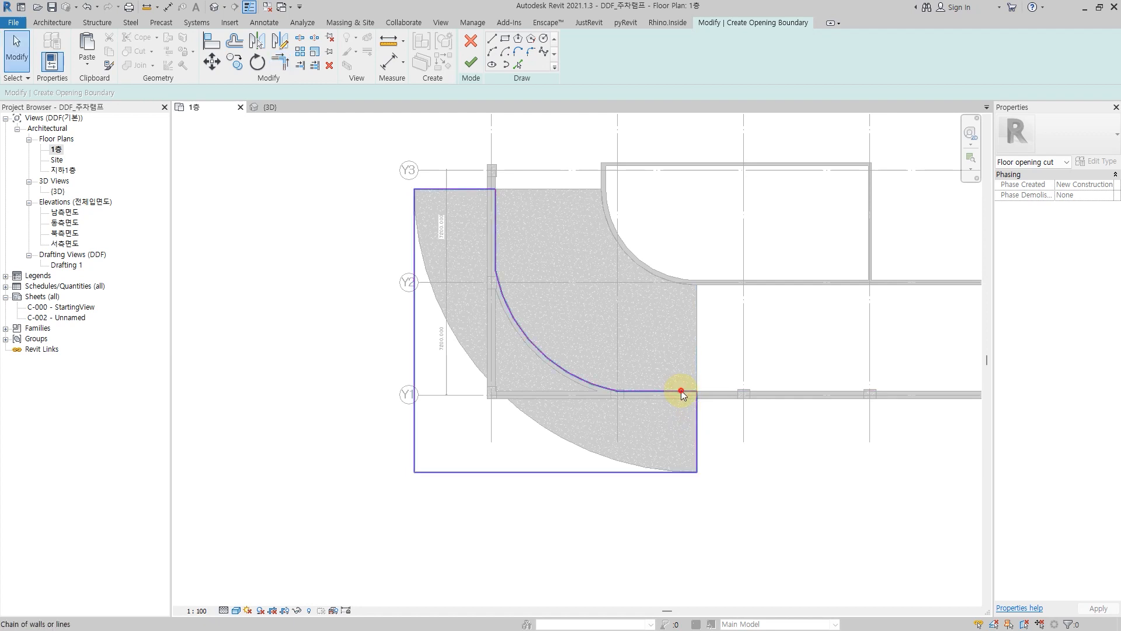
scroll(681, 390, down, 2)
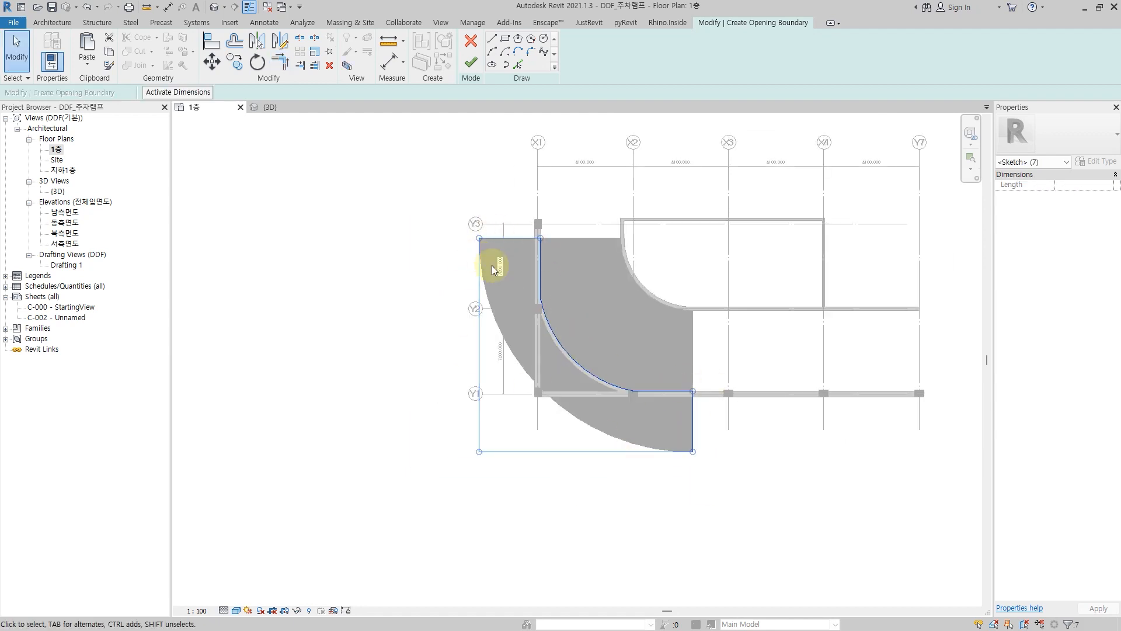
middle_drag(497, 311, 485, 346)
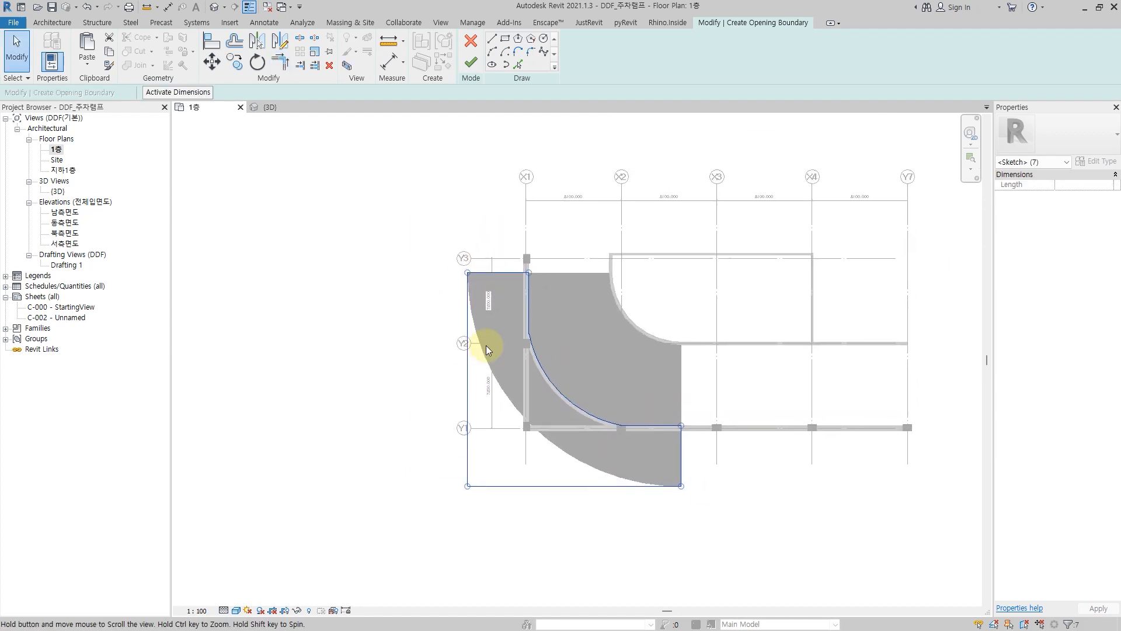
click(479, 73)
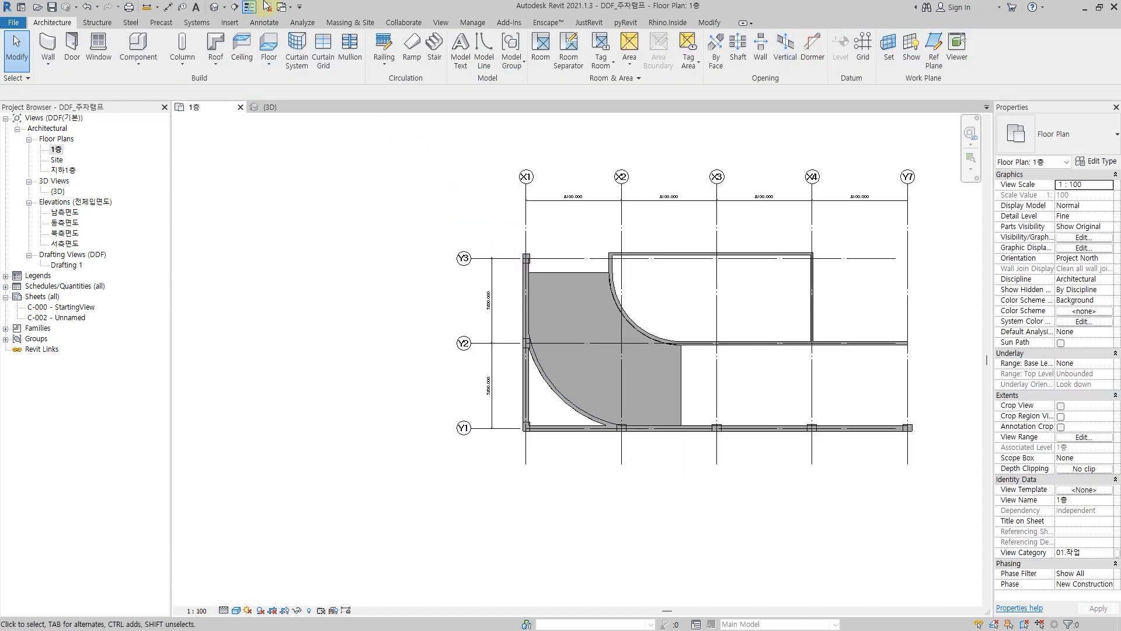
- In the 3D view, modify the curved floor's sub-elements and raise its straight edge between the Y1 and Y2 walls to elevation 1300
click(215, 9)
shift+middle_drag(468, 418, 825, 267)
click(632, 330)
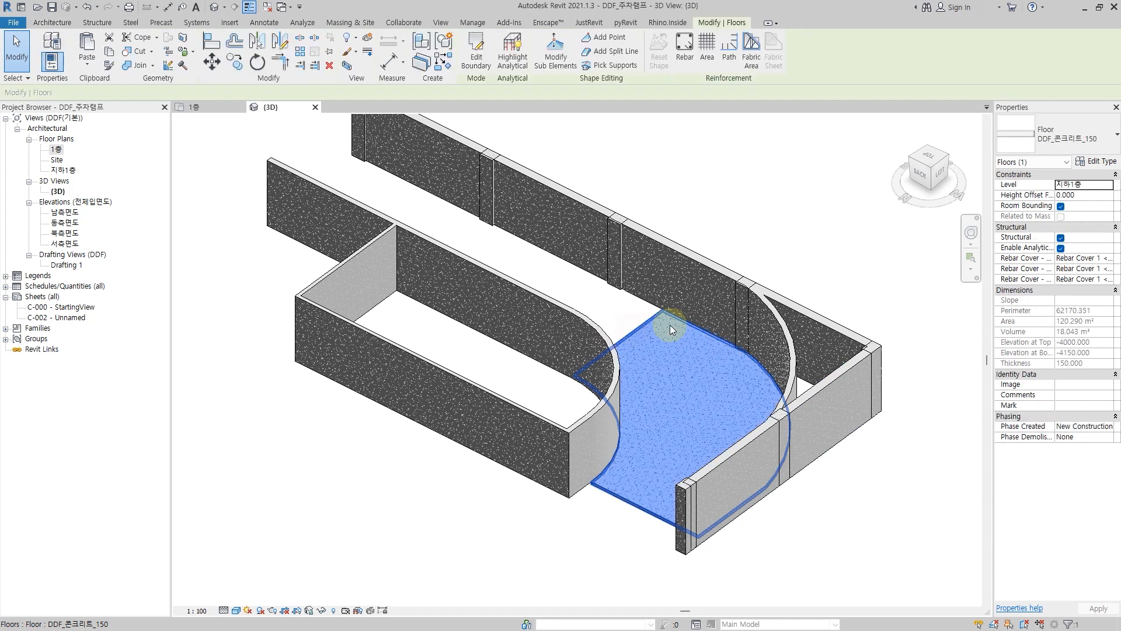
mouse_move(670, 324)
shift+middle_down()
mouse_move(658, 325)
mouse_move(718, 351)
mouse_move(689, 327)
shift+middle_up()
click(555, 53)
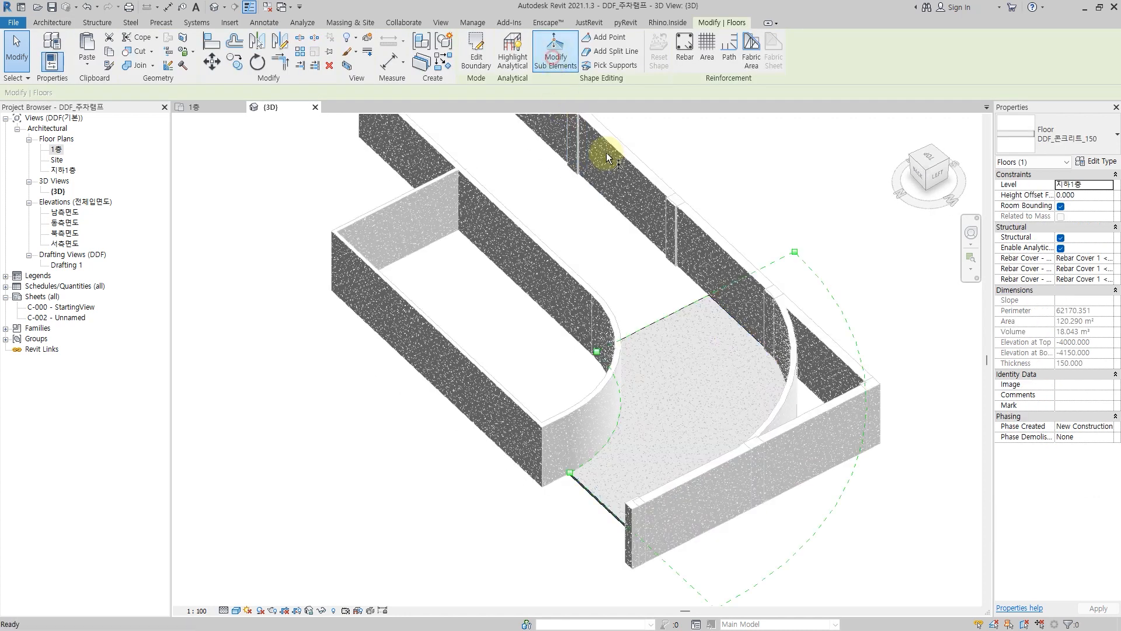
scroll(663, 315, up, 3)
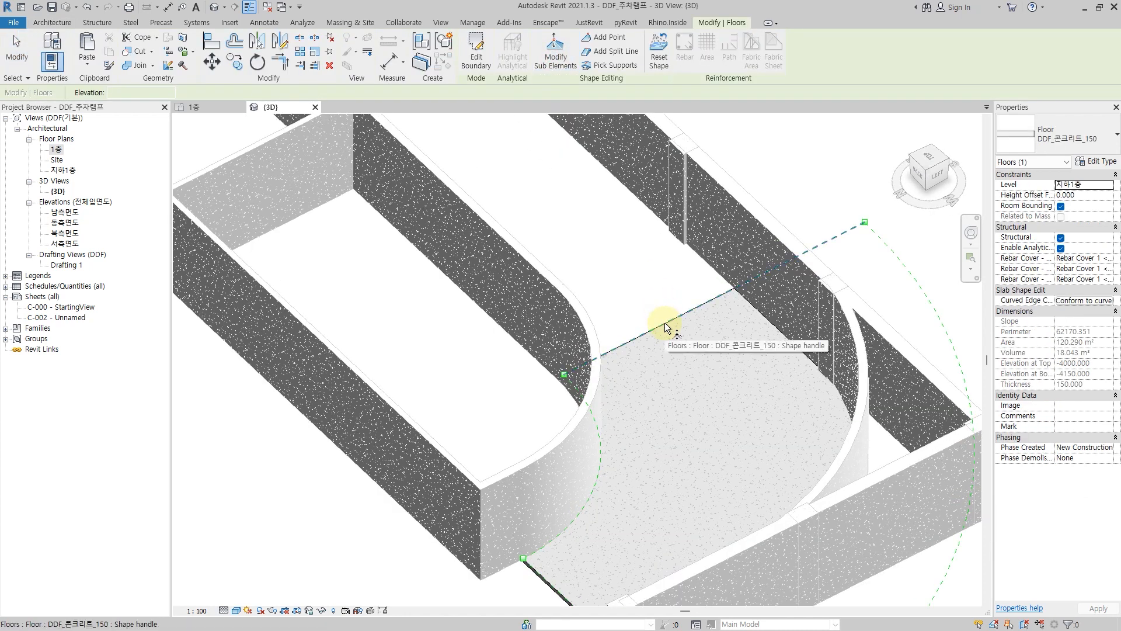
click(724, 295)
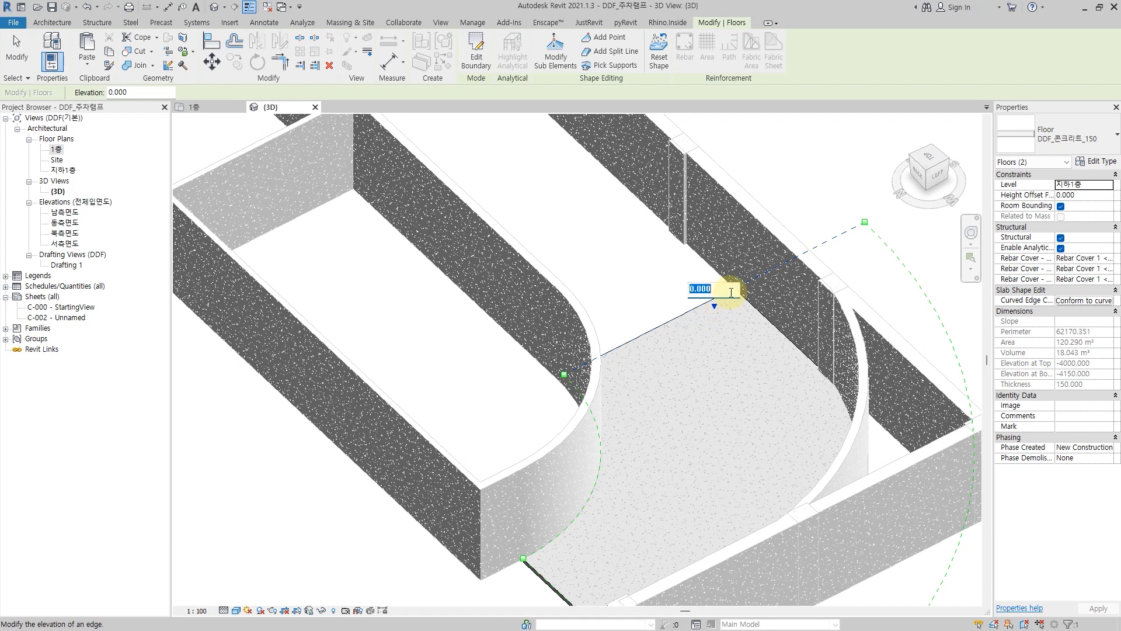
text(130)
key(Return)
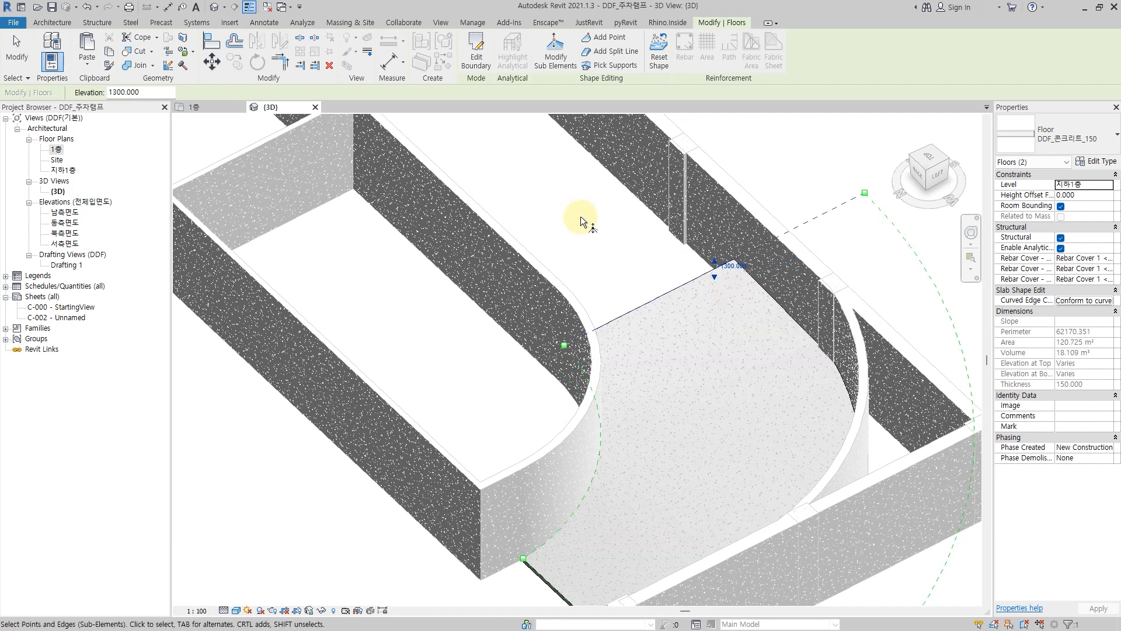
key(Escape)
key(Escape)
- Temporarily hide the inner wall chain in the 3D view to examine the sloped curved floor, and restore the hidden walls
shift+middle_drag(545, 409, 516, 408)
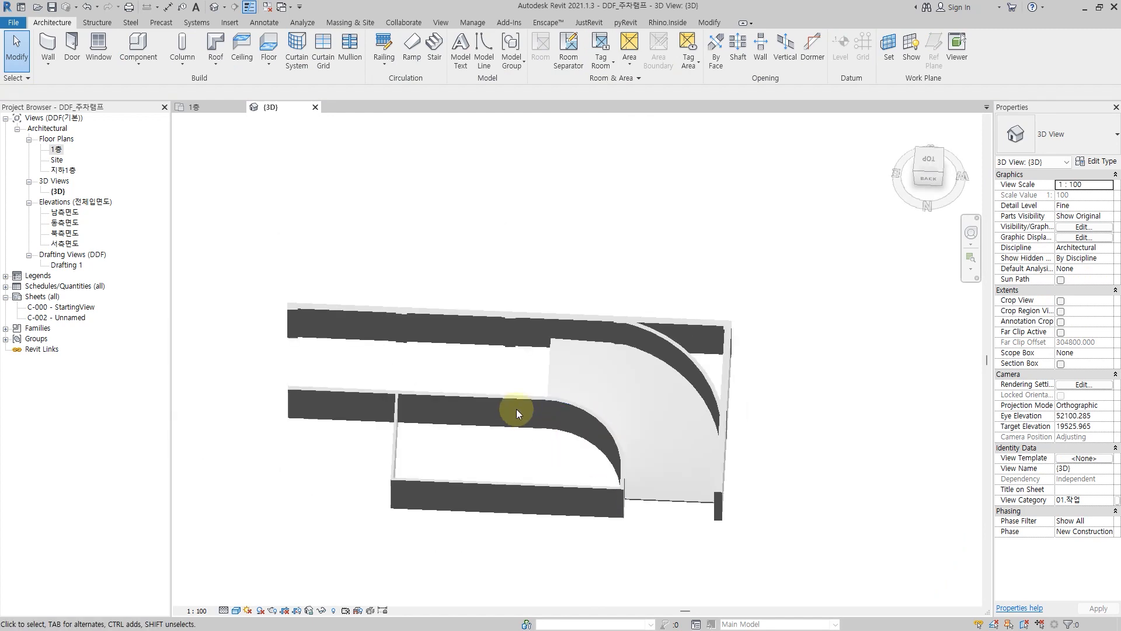
key(Tab)
click(516, 400)
key(h)
key(h)
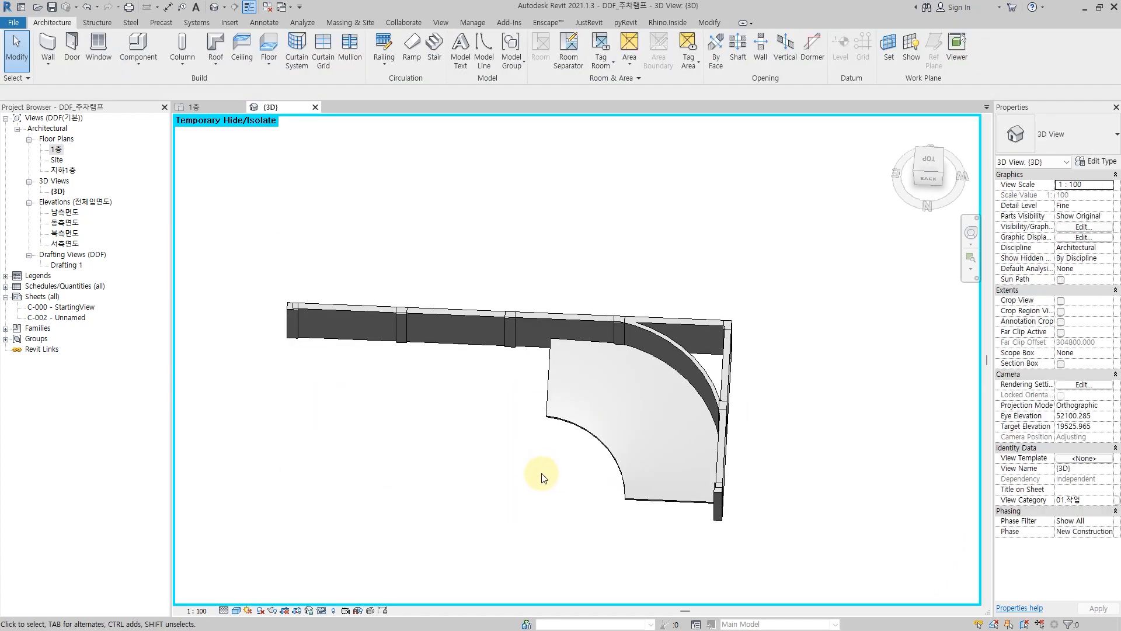
shift+middle_drag(538, 468, 501, 370)
key(h)
key(r)
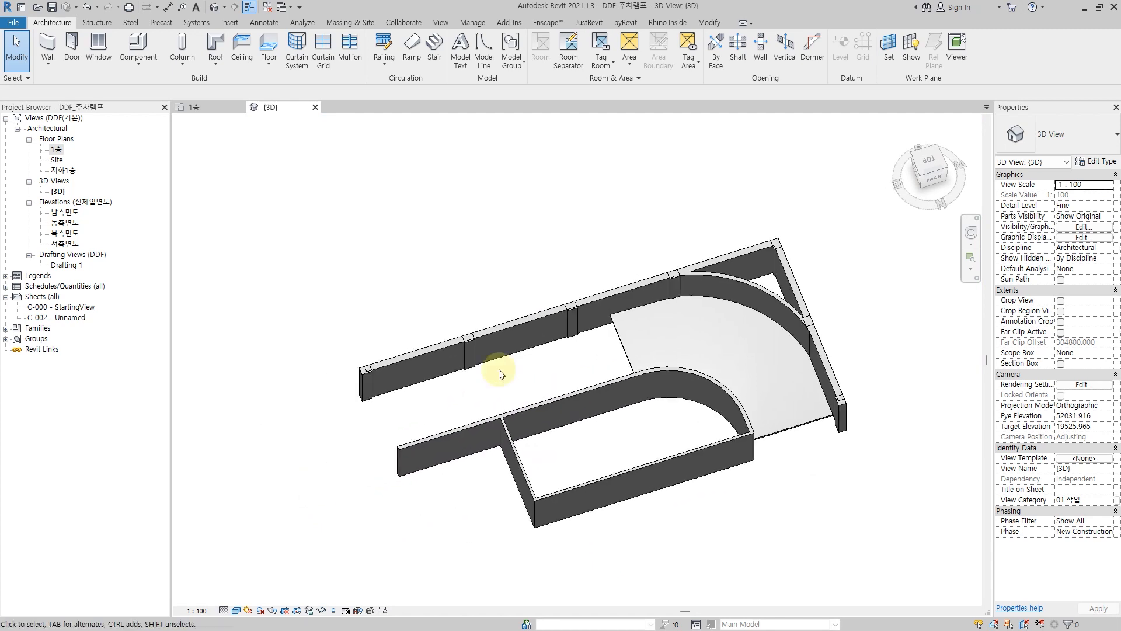
- Check the 1층 plan and open the 남측면도 elevation to examine the height between the 1층 and 지하1층 levels
click(223, 110)
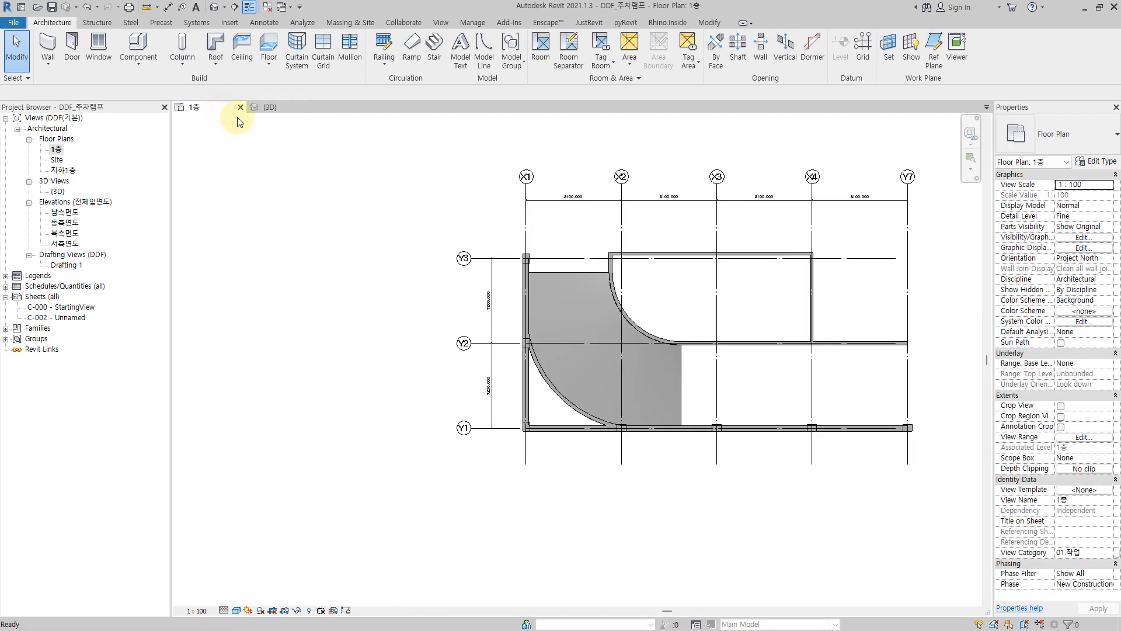
middle_drag(733, 310, 695, 313)
click(711, 301)
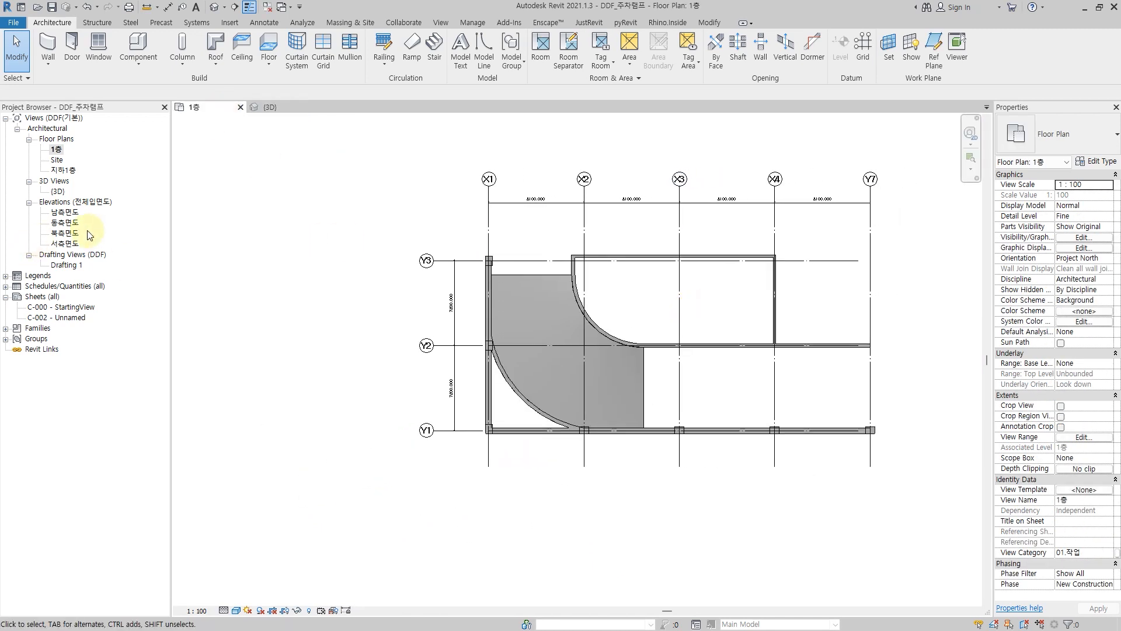
double_click(64, 212)
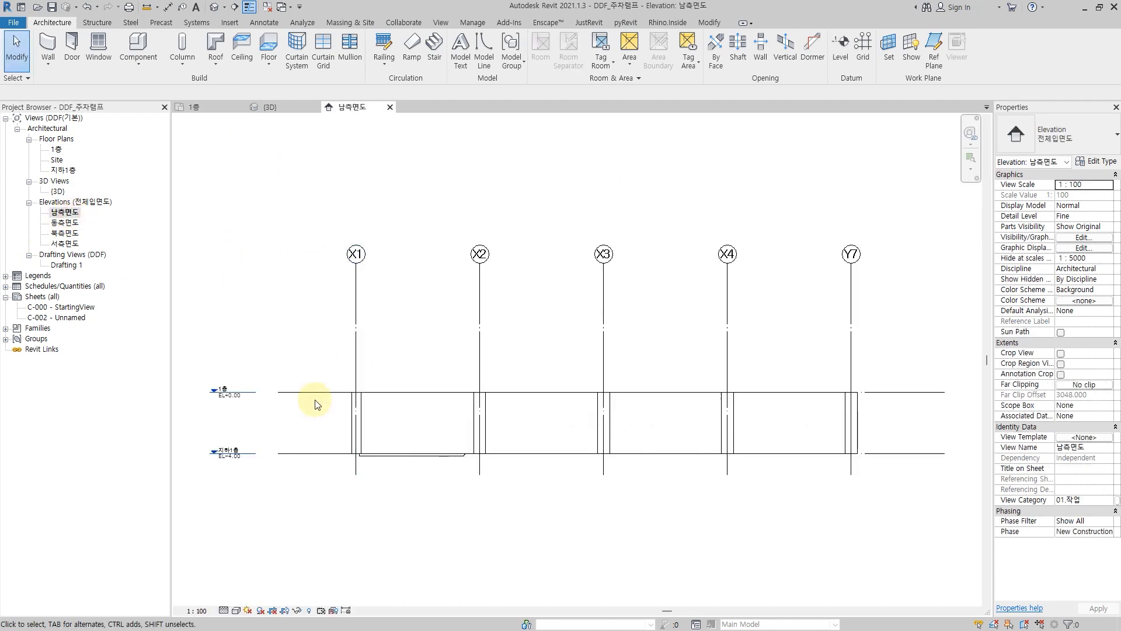
scroll(350, 408, up, 2)
middle_drag(351, 409, 449, 343)
- Work out the straight ramp's length with the calculator by multiplying the remaining height, 4 − 1.3 = 2.7, by 6
drag(385, 367, 390, 432)
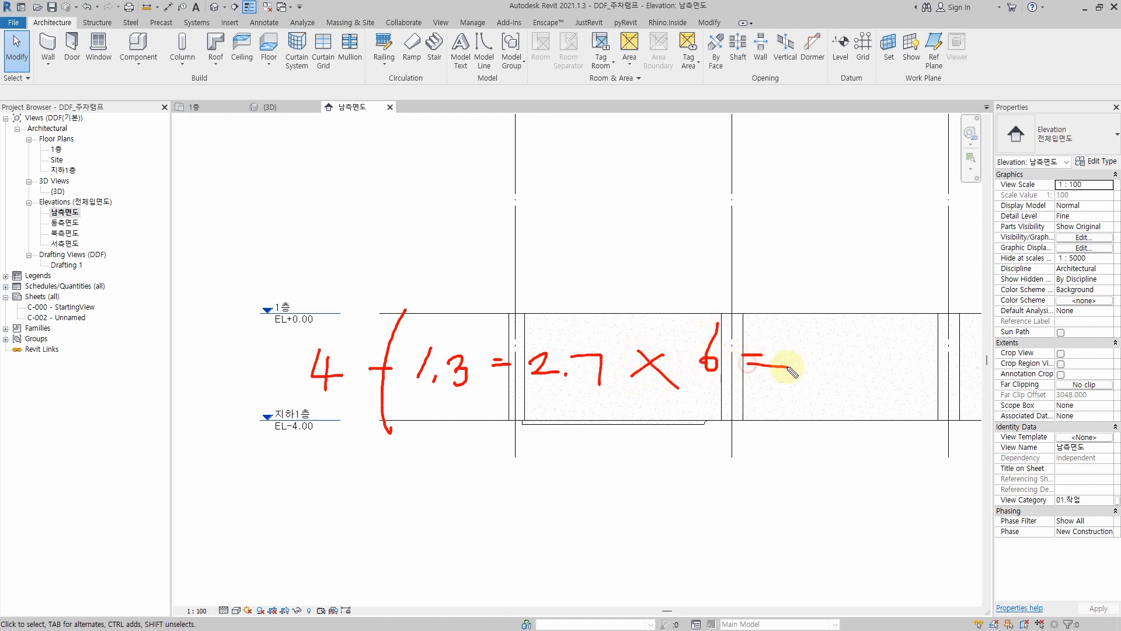
key(XF86Calculator)
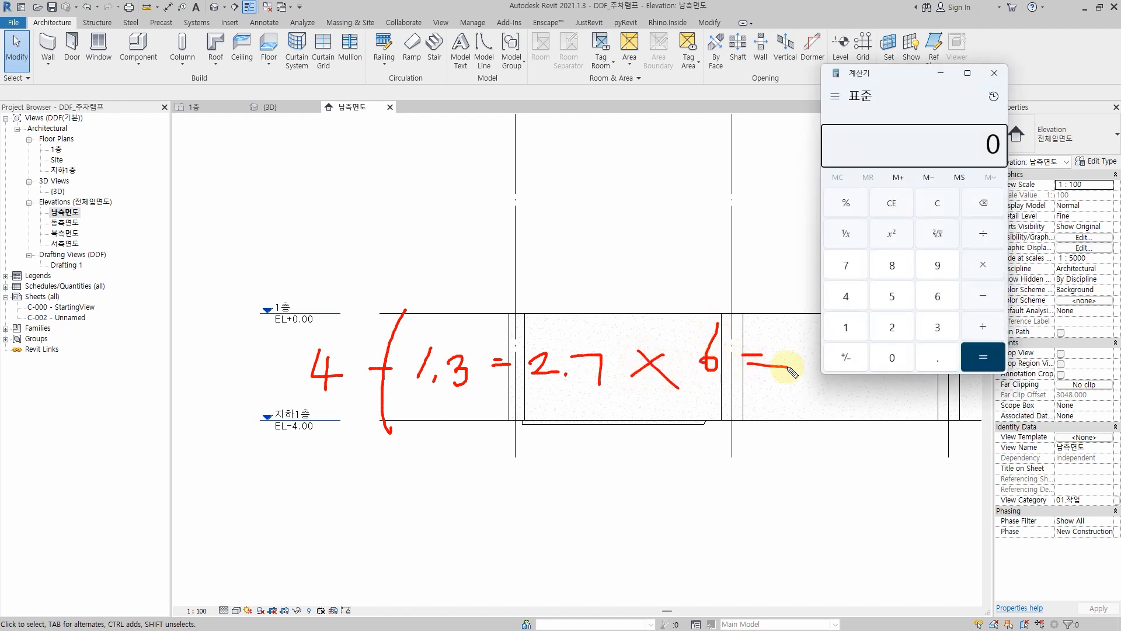
text(6)
key(Return)
key(Escape)
click(701, 283)
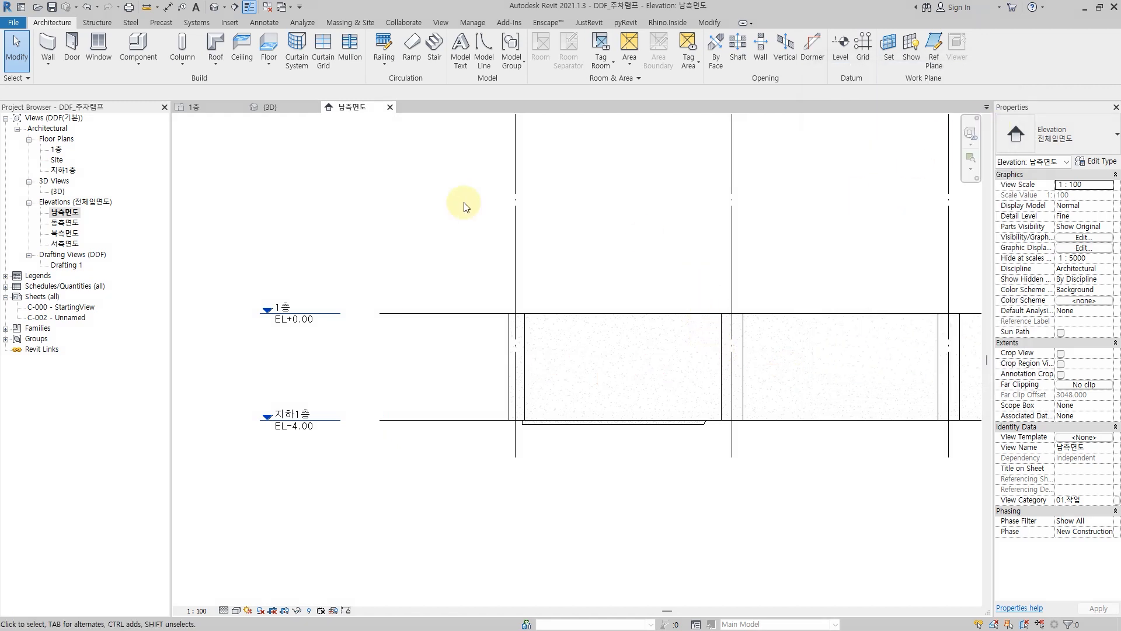
- In the 1층 plan, sketch a rectangular structural floor boundary about 15680 by 6800 mm between the Y1 and Y2 walls, starting at the curved floor's edge
click(217, 108)
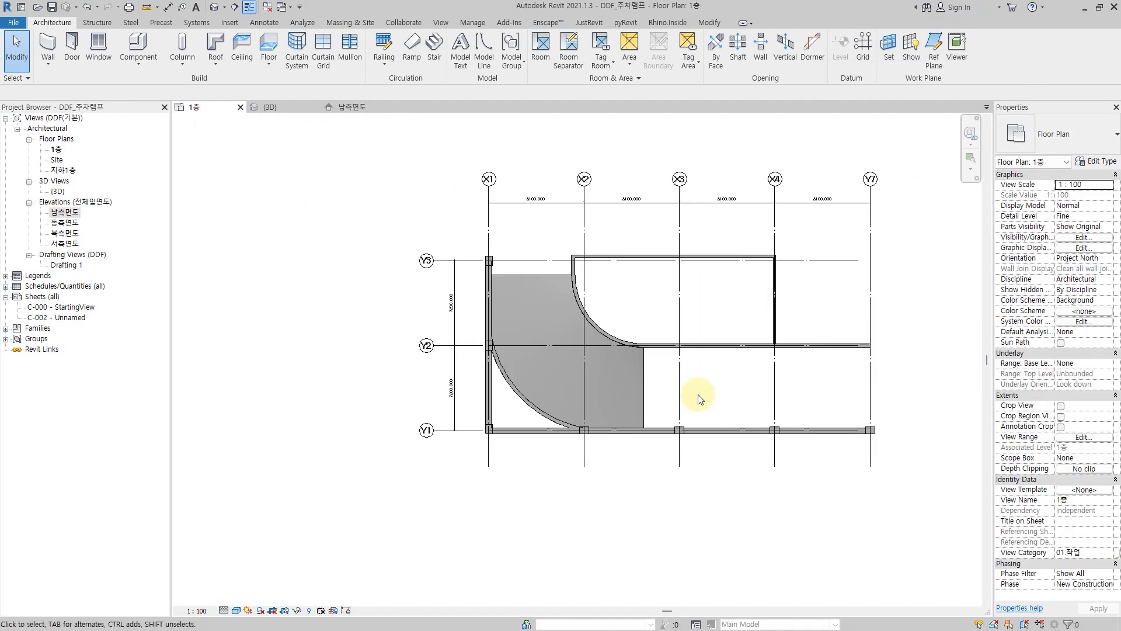
middle_drag(699, 394, 633, 394)
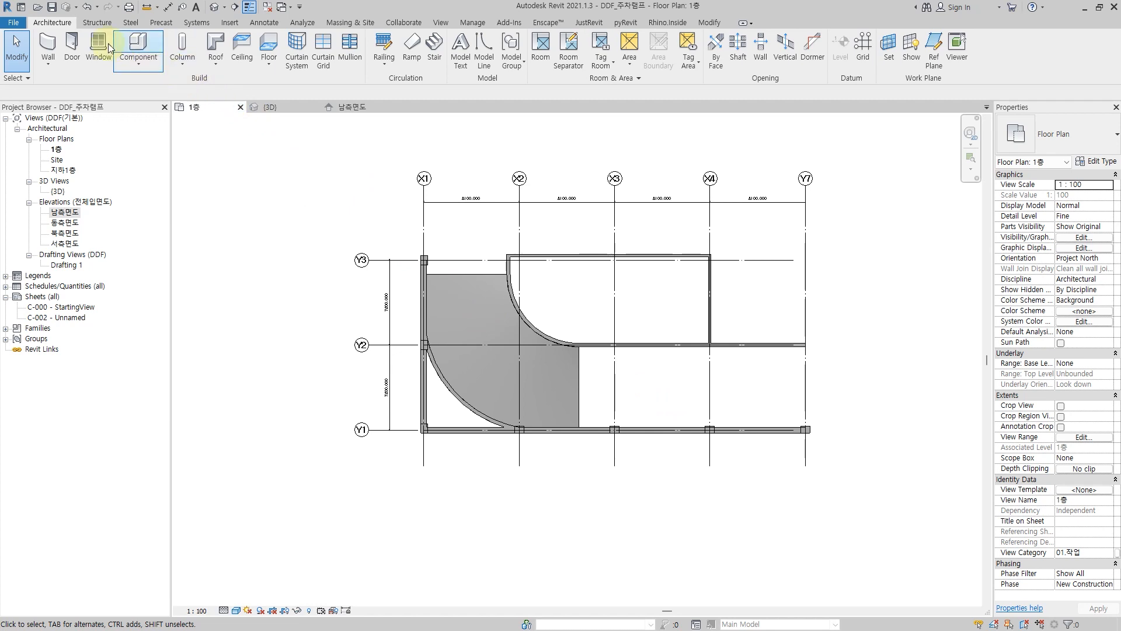
click(97, 23)
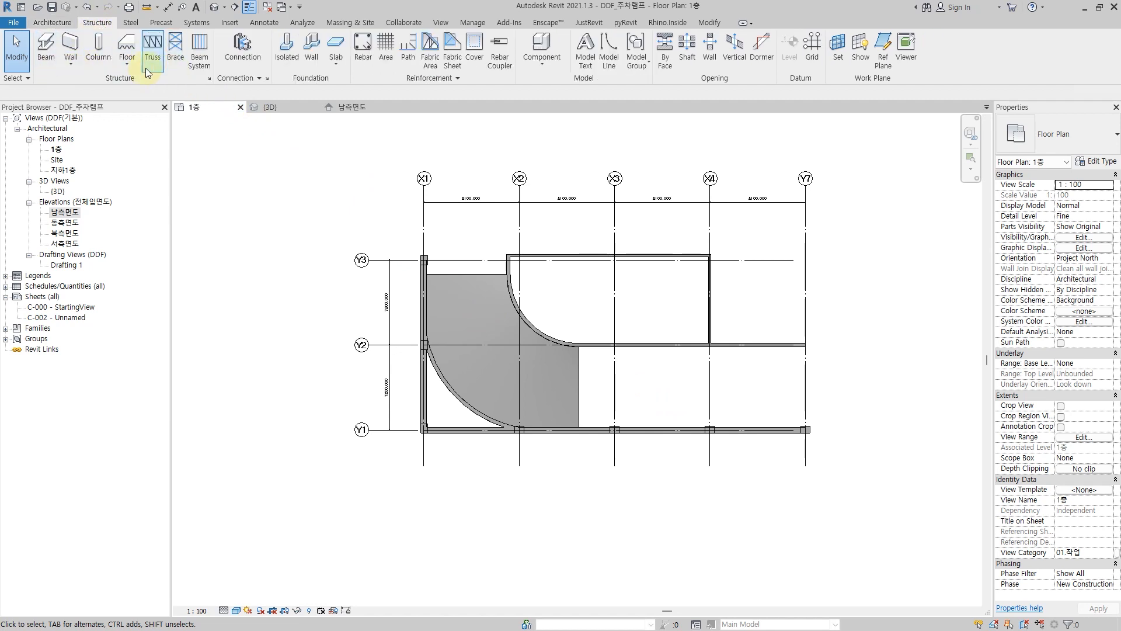
click(126, 63)
click(153, 86)
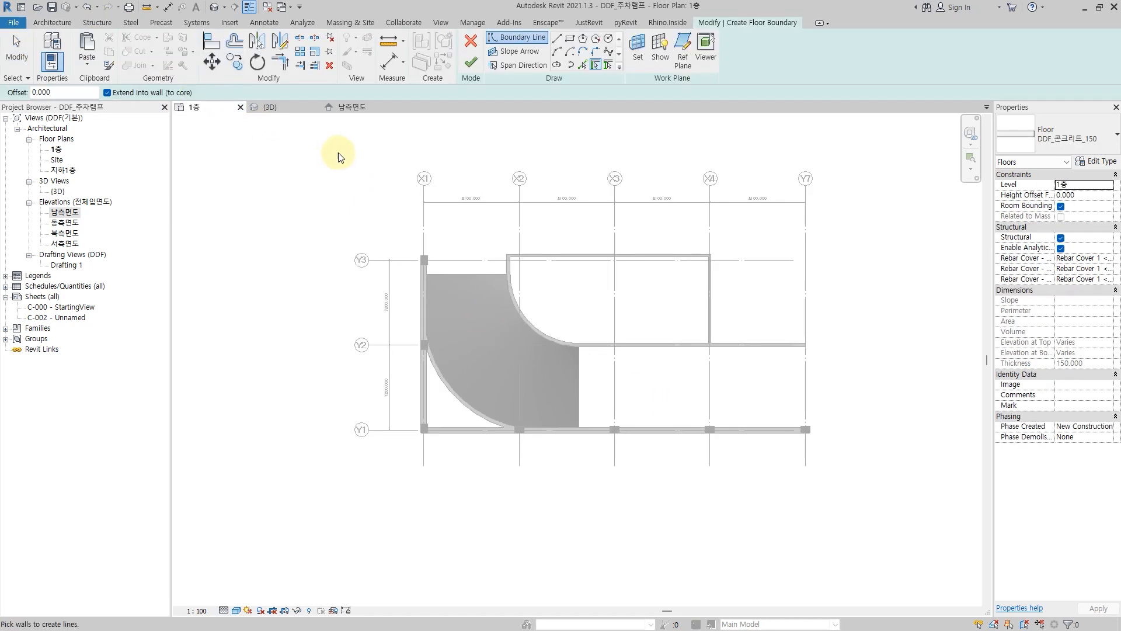
click(569, 40)
scroll(575, 344, up, 4)
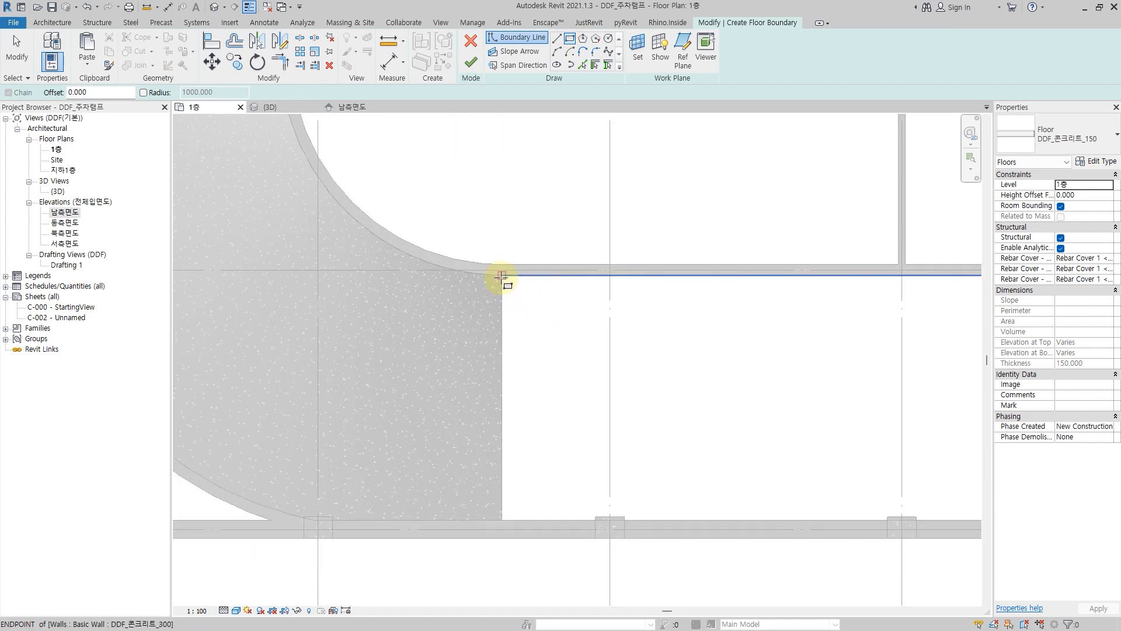
click(477, 296)
middle_drag(876, 460, 799, 452)
scroll(791, 450, up, 3)
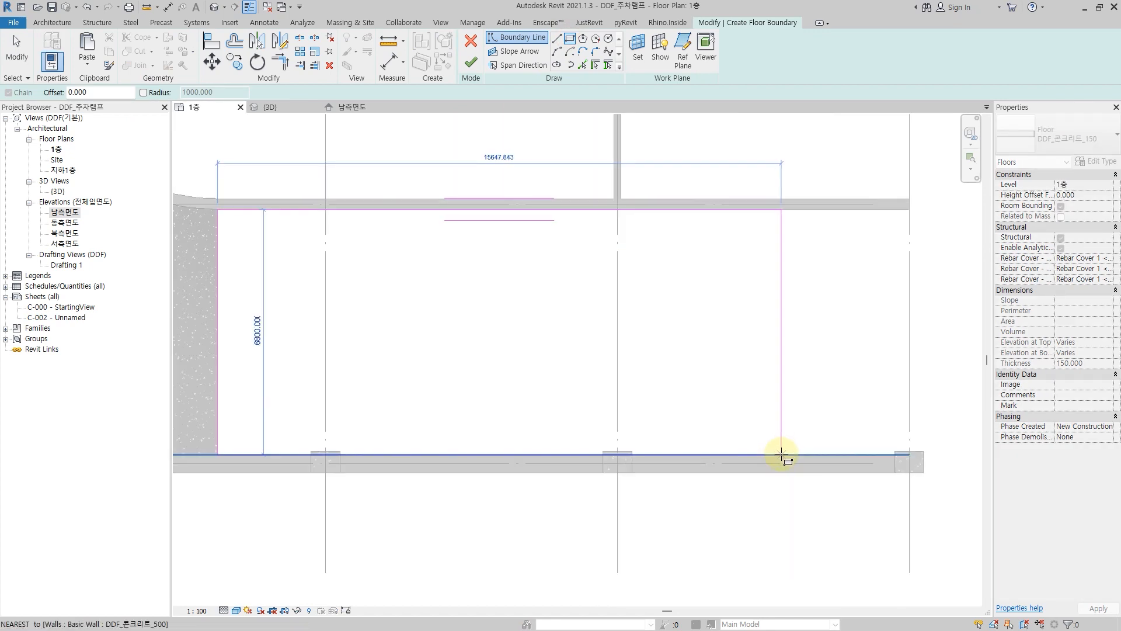
click(783, 453)
scroll(786, 427, down, 2)
key(Escape)
key(Escape)
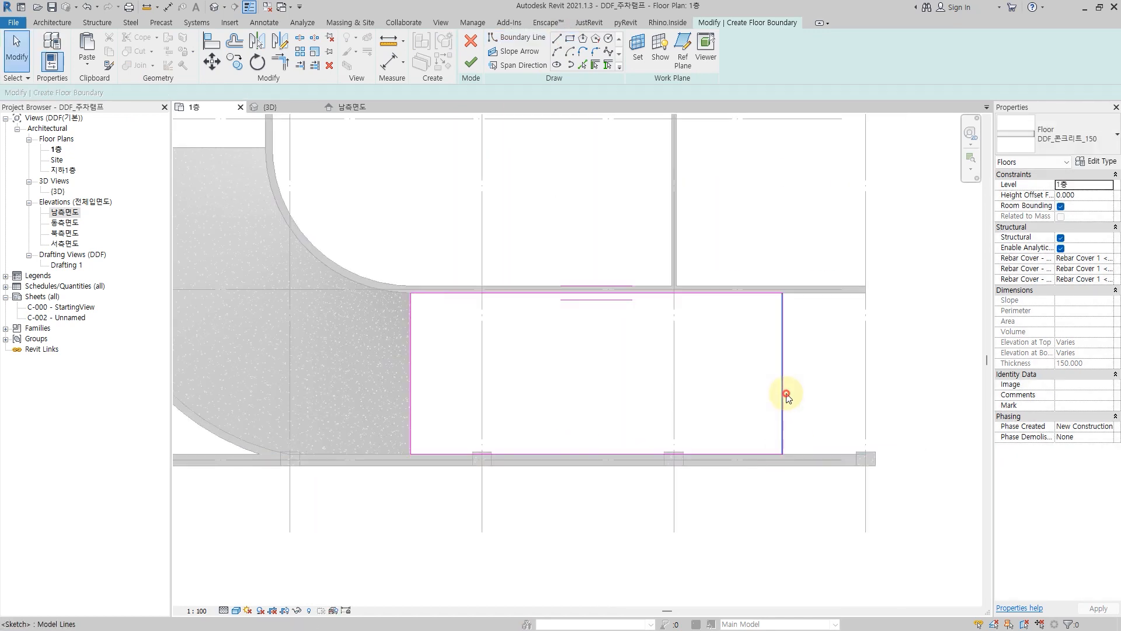
- Dimension the length of the rectangular floor boundary between its two short edges
click(783, 393)
click(541, 268)
key(Escape)
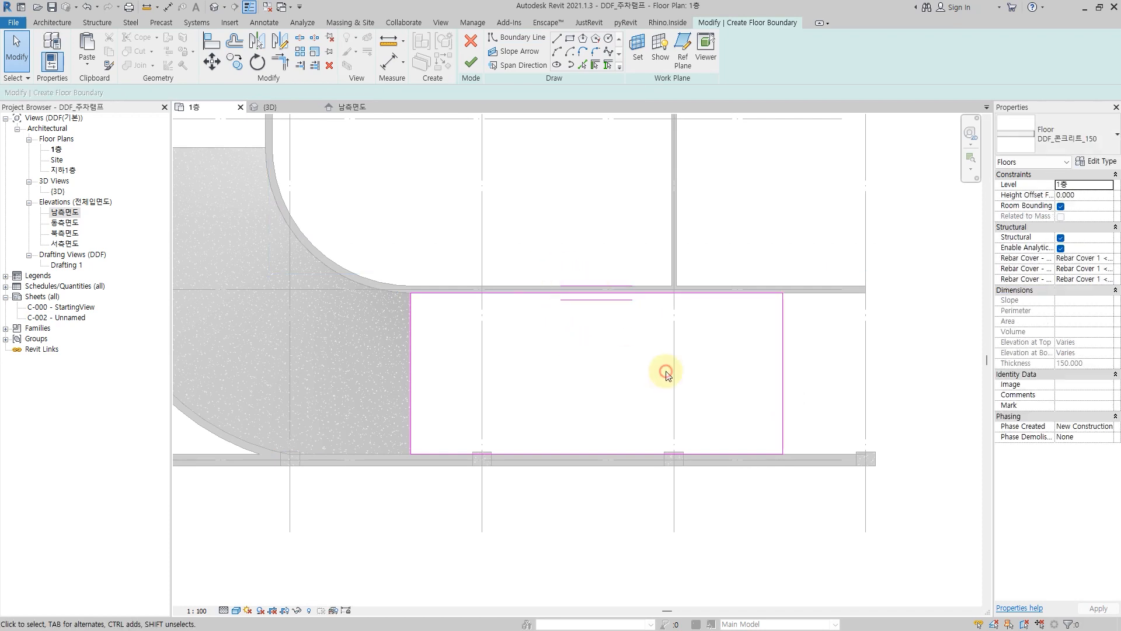
key(d)
key(i)
click(412, 381)
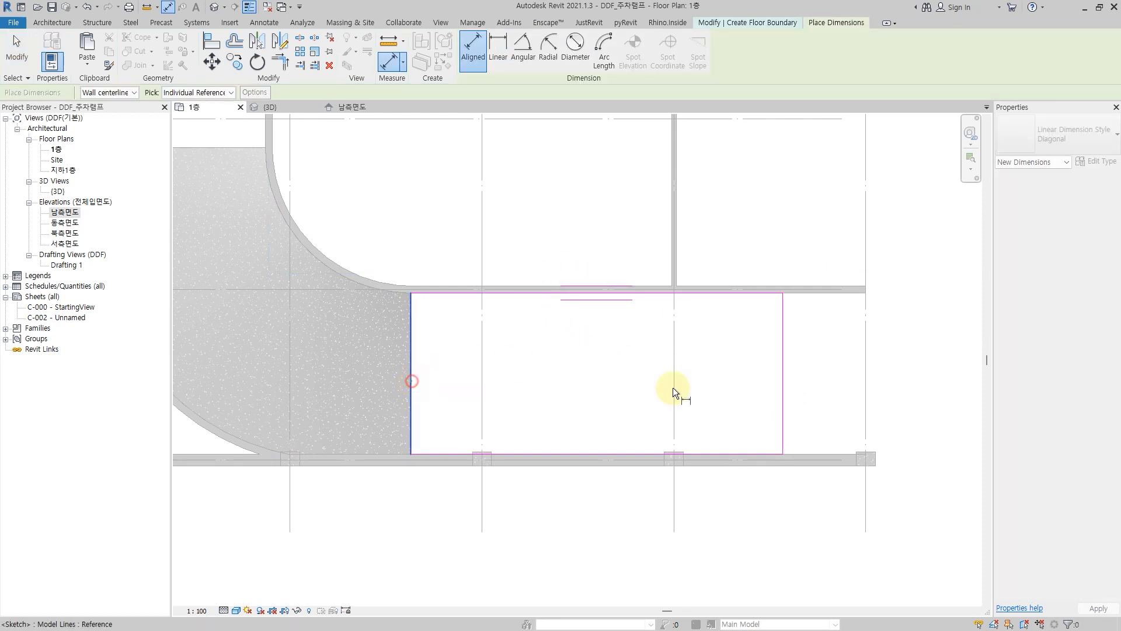
click(783, 370)
click(777, 251)
key(Escape)
key(Escape)
- Set the floor boundary's length to 16500 and finish the floor without attaching the walls to it
click(785, 374)
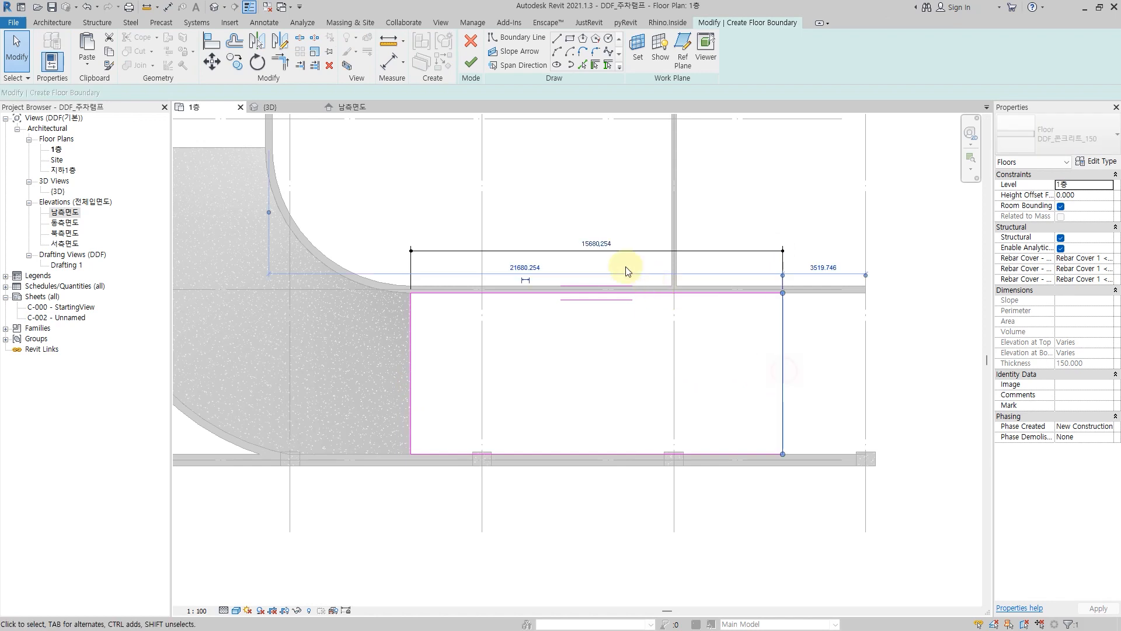
click(596, 242)
text(1650)
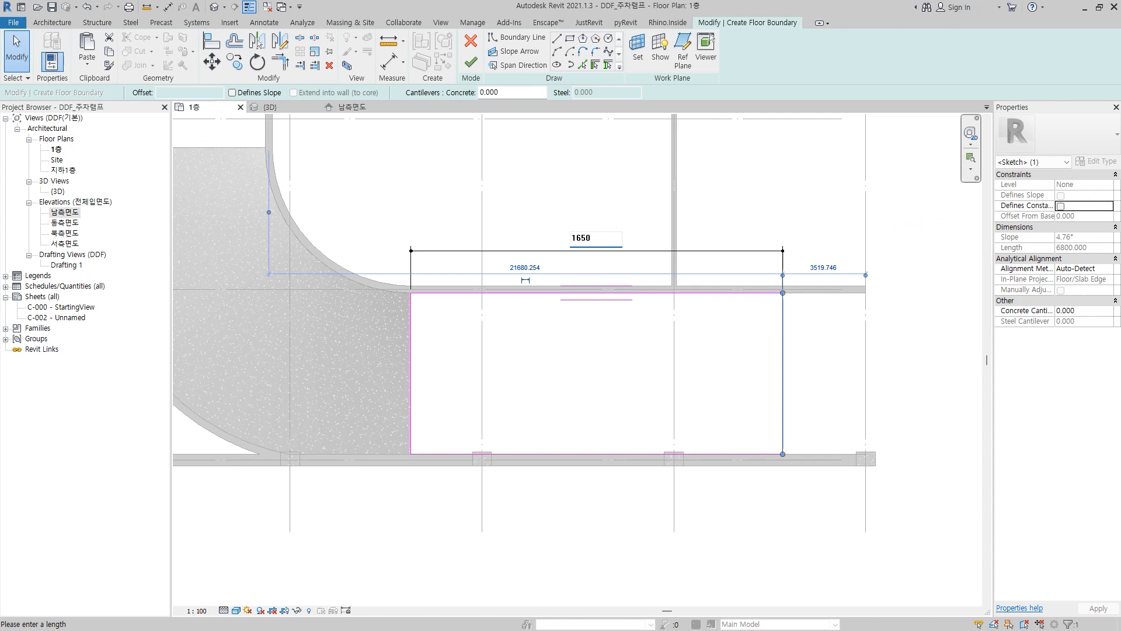
text(0)
key(Return)
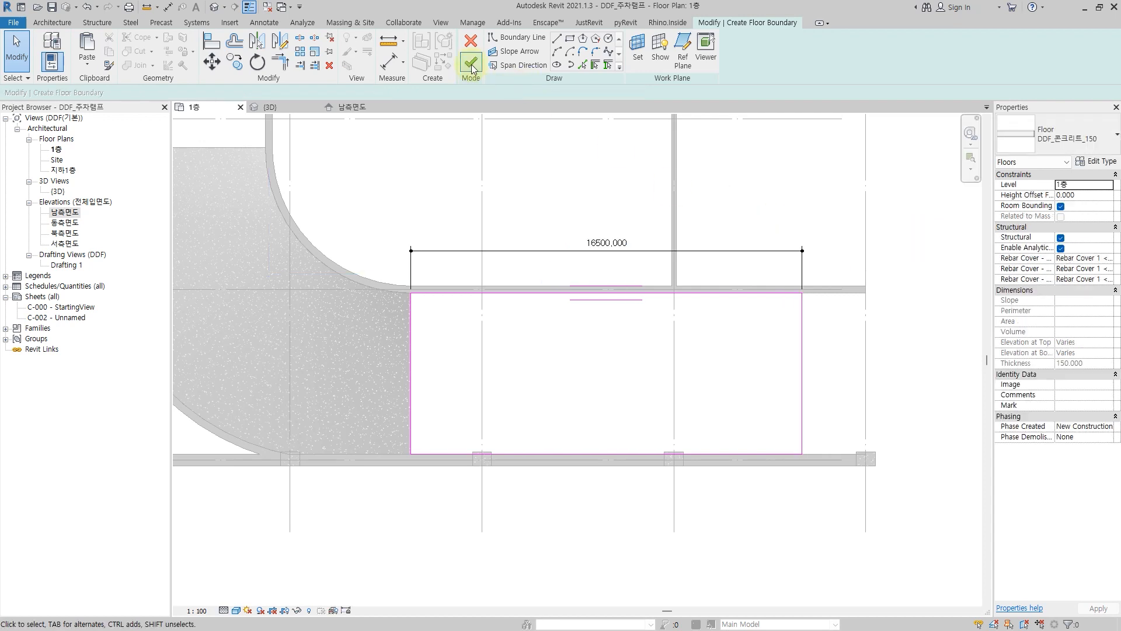
click(471, 63)
click(623, 334)
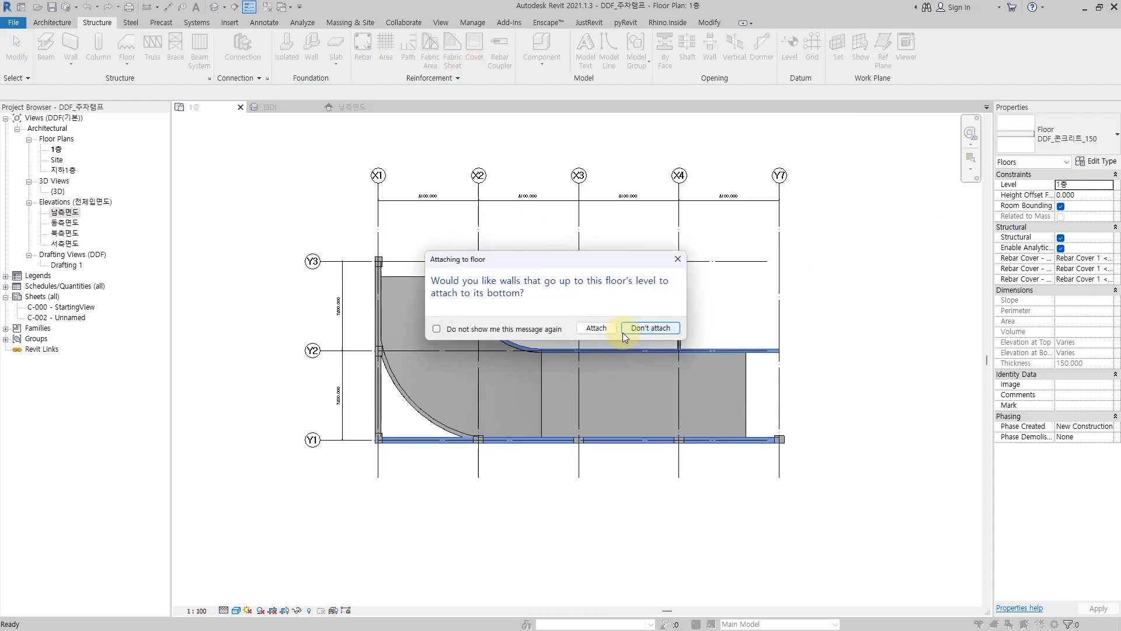
click(659, 334)
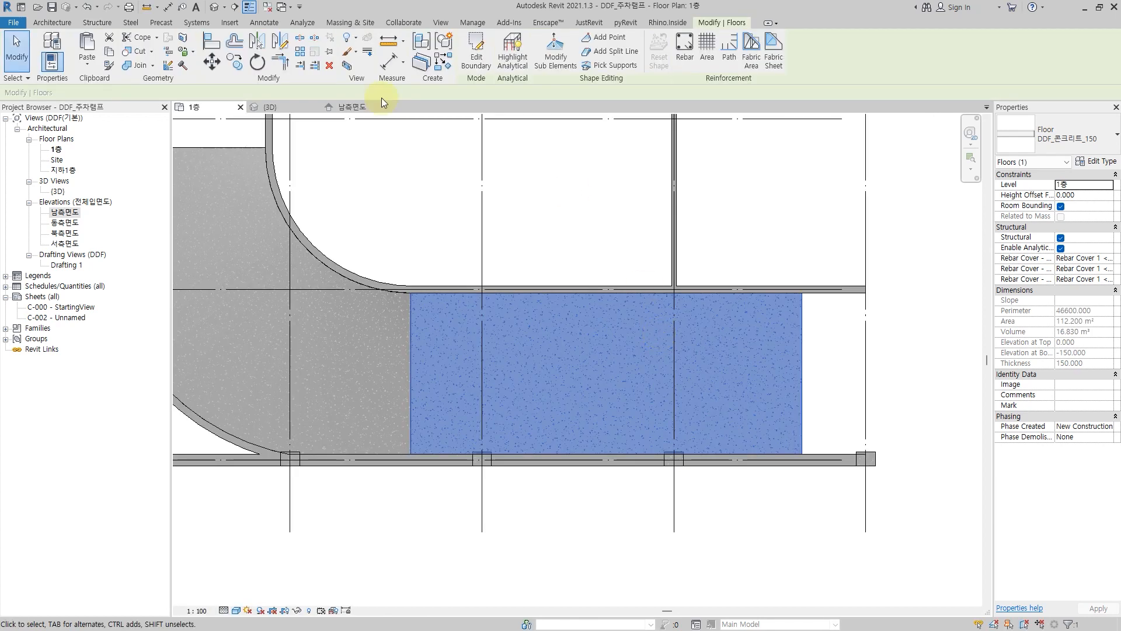
- In the 3D view, modify the straight floor's sub-elements and lower its edge facing the curved floor to elevation -2700
click(211, 10)
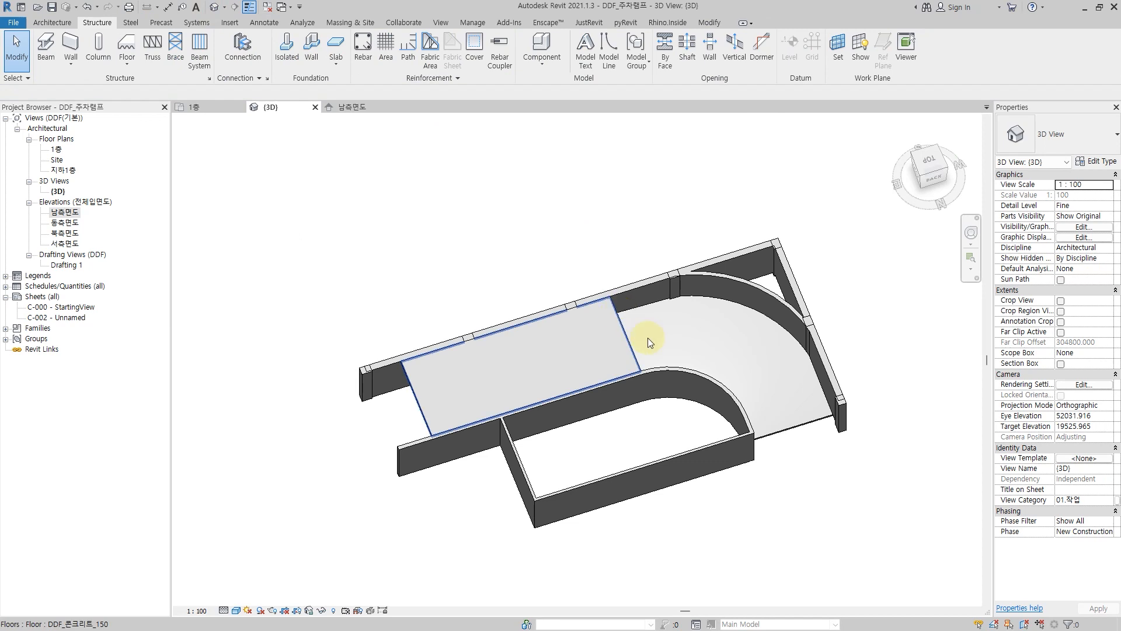
shift+middle_drag(718, 341, 626, 223)
scroll(739, 343, up, 5)
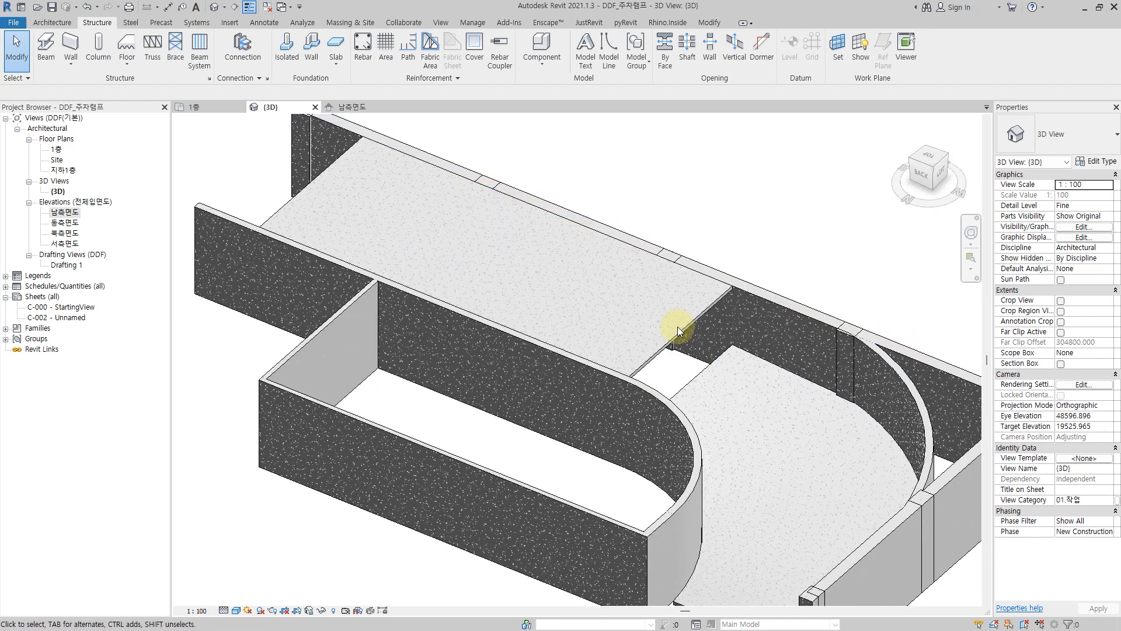
click(679, 327)
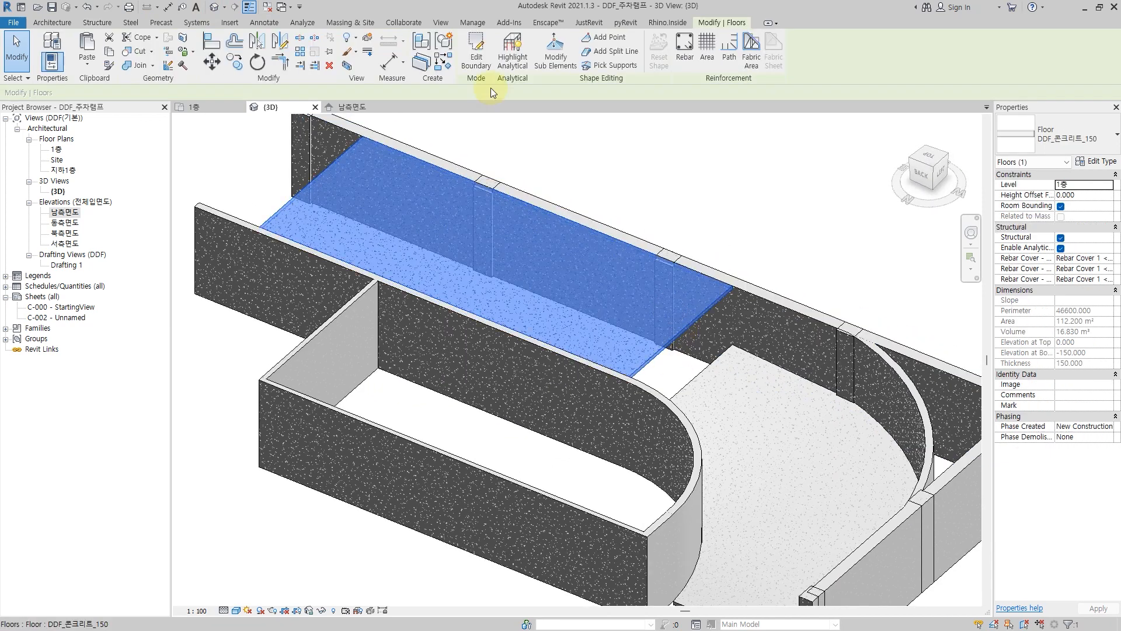
click(556, 56)
click(698, 320)
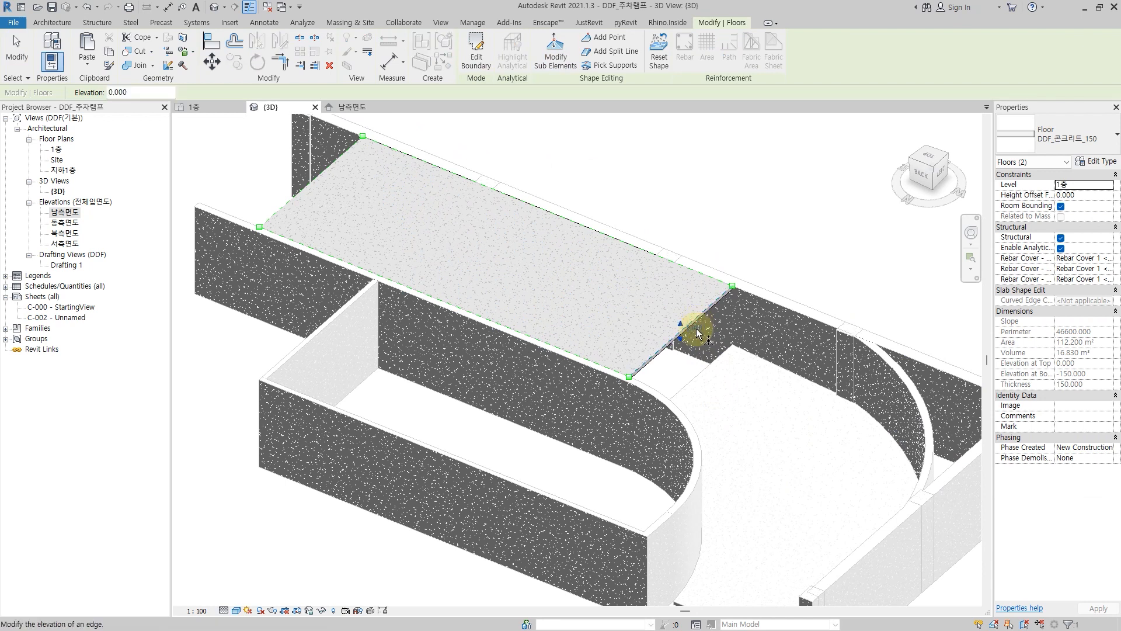
scroll(776, 292, up, 3)
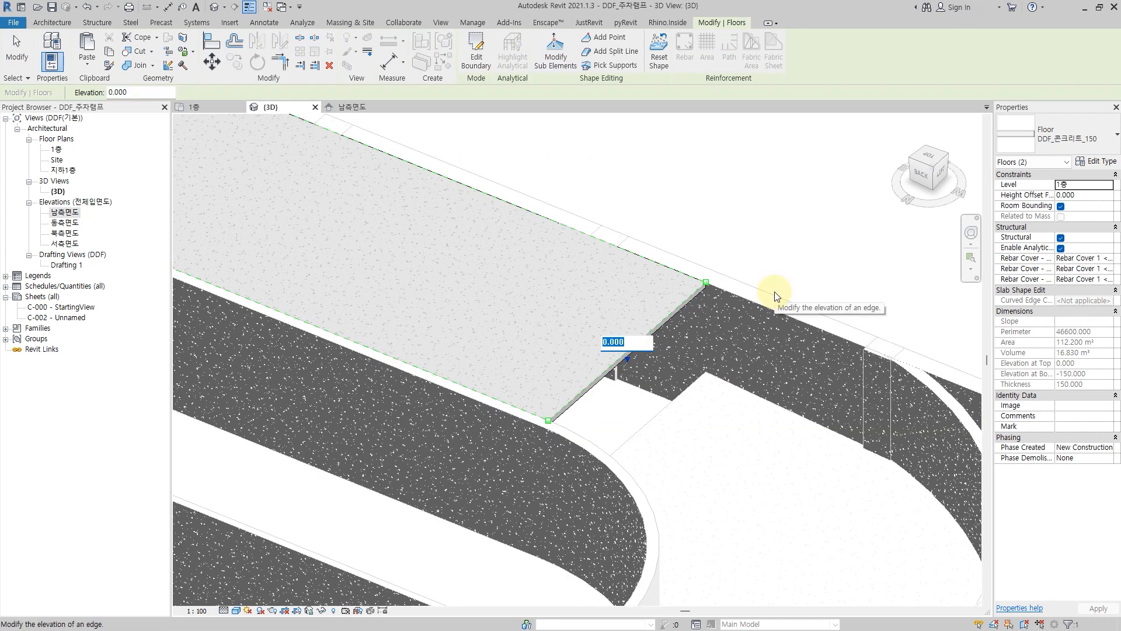
text(-2700)
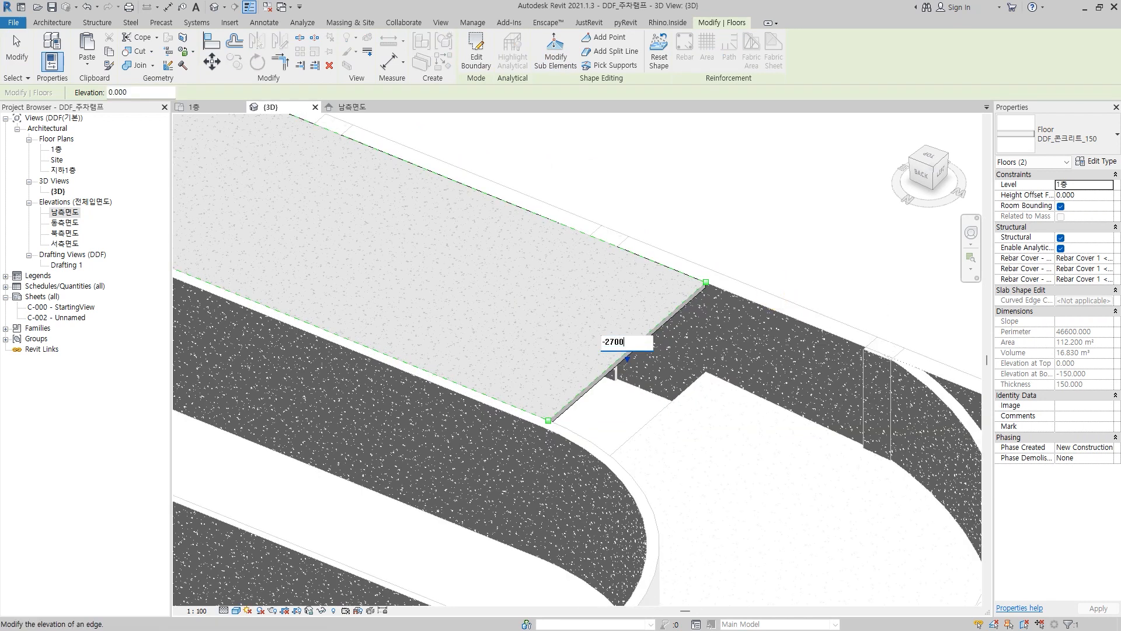
key(Return)
scroll(774, 291, down, 3)
key(Escape)
shift+middle_drag(523, 255, 683, 349)
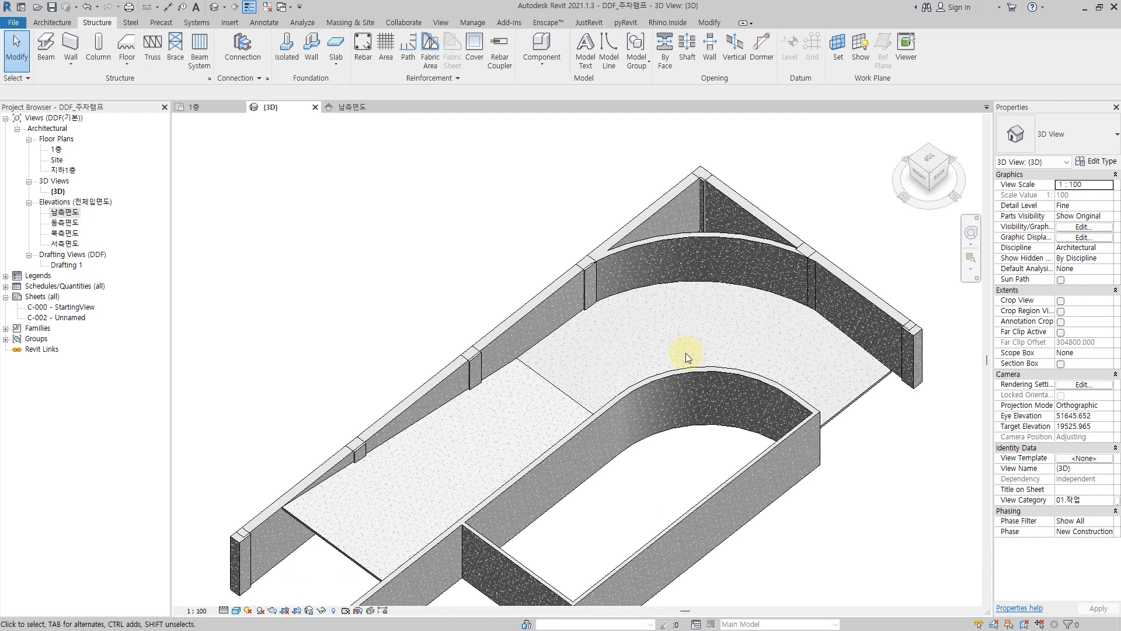
shift+middle_drag(763, 345, 666, 351)
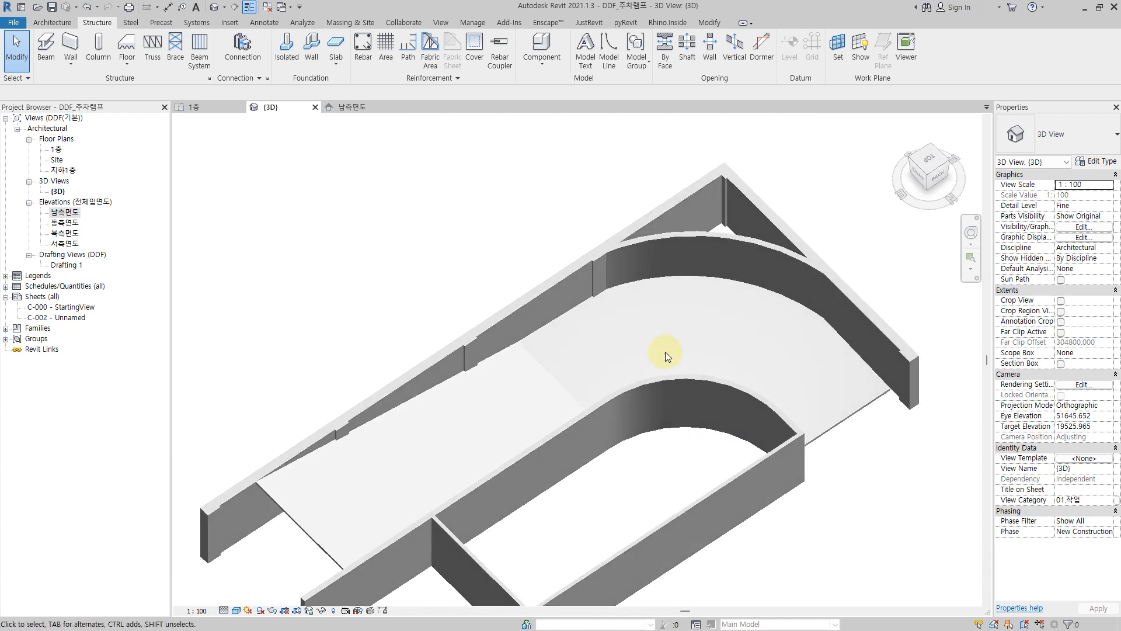
- Place spot slopes on the straight floor, in the middle of the curved floor and beside the curved floor's inner wall
click(261, 23)
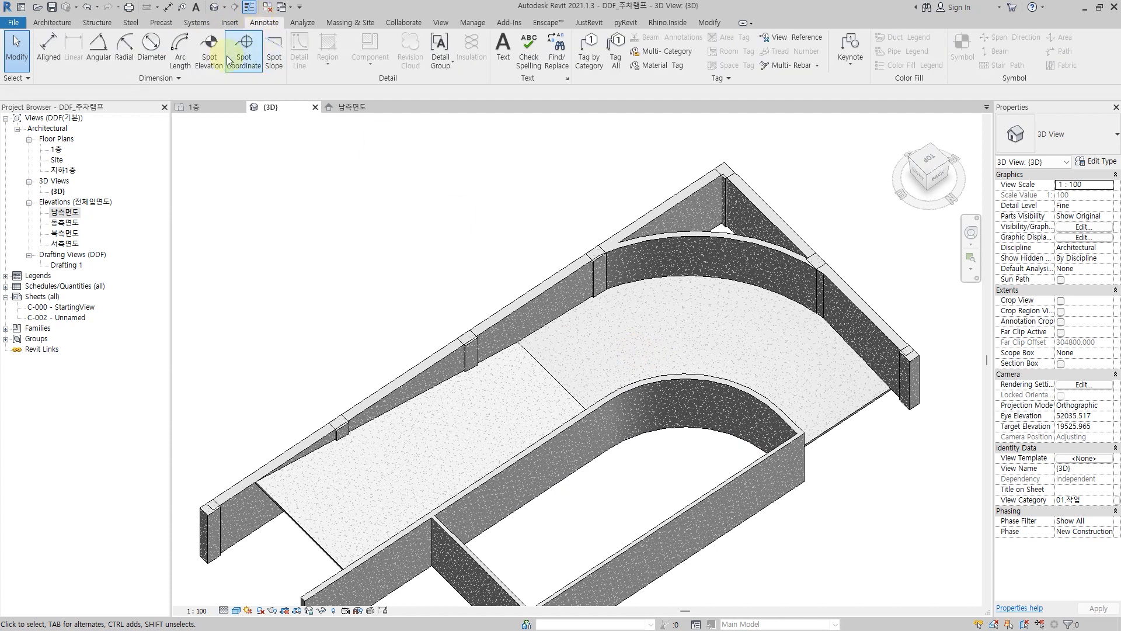
click(276, 49)
scroll(425, 413, up, 5)
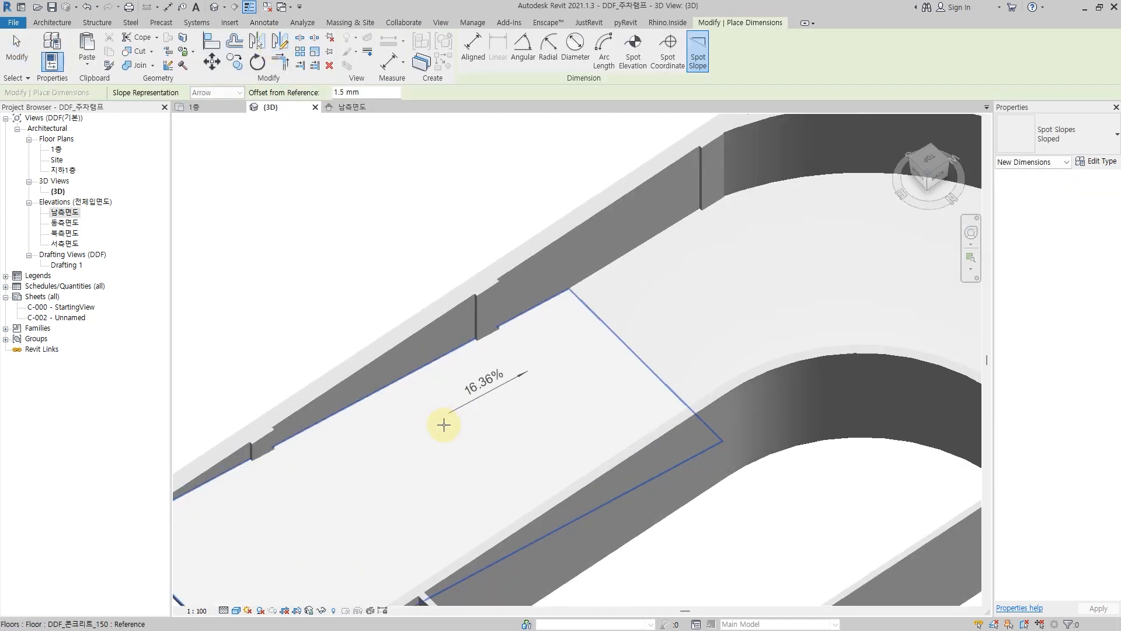
click(395, 482)
scroll(455, 393, down, 3)
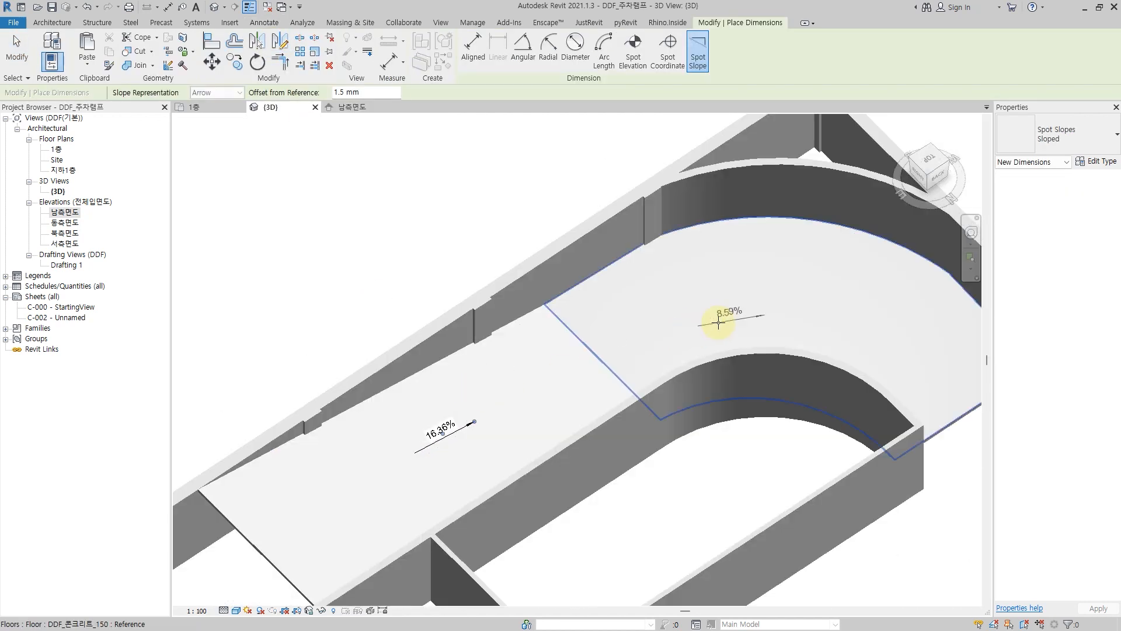
click(771, 301)
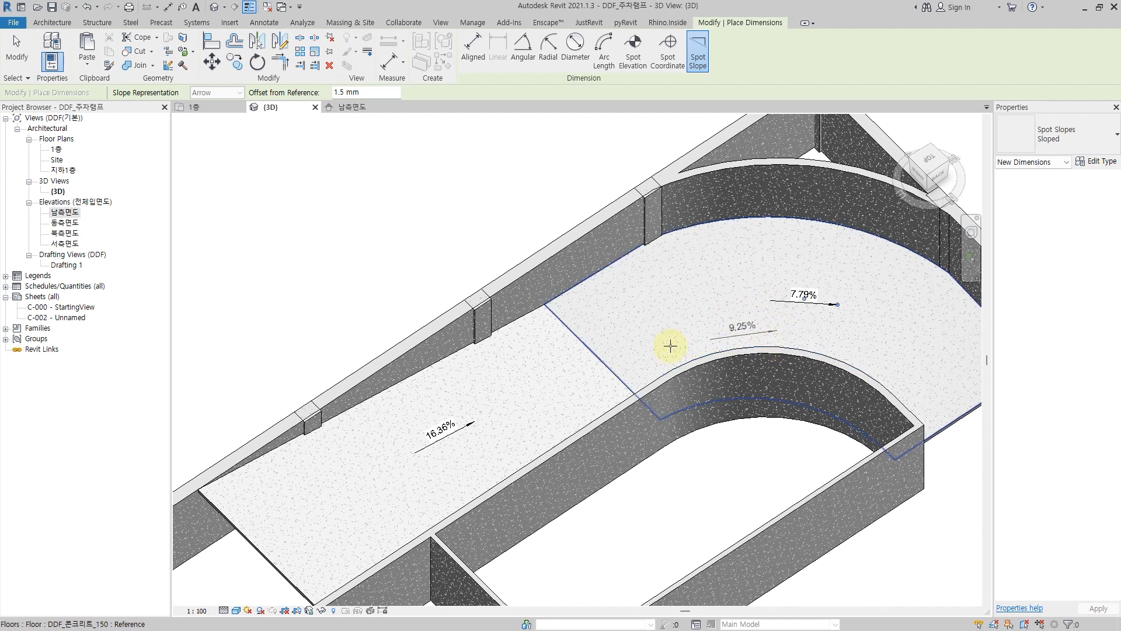
shift+middle_drag(740, 343, 850, 336)
scroll(856, 356, up, 2)
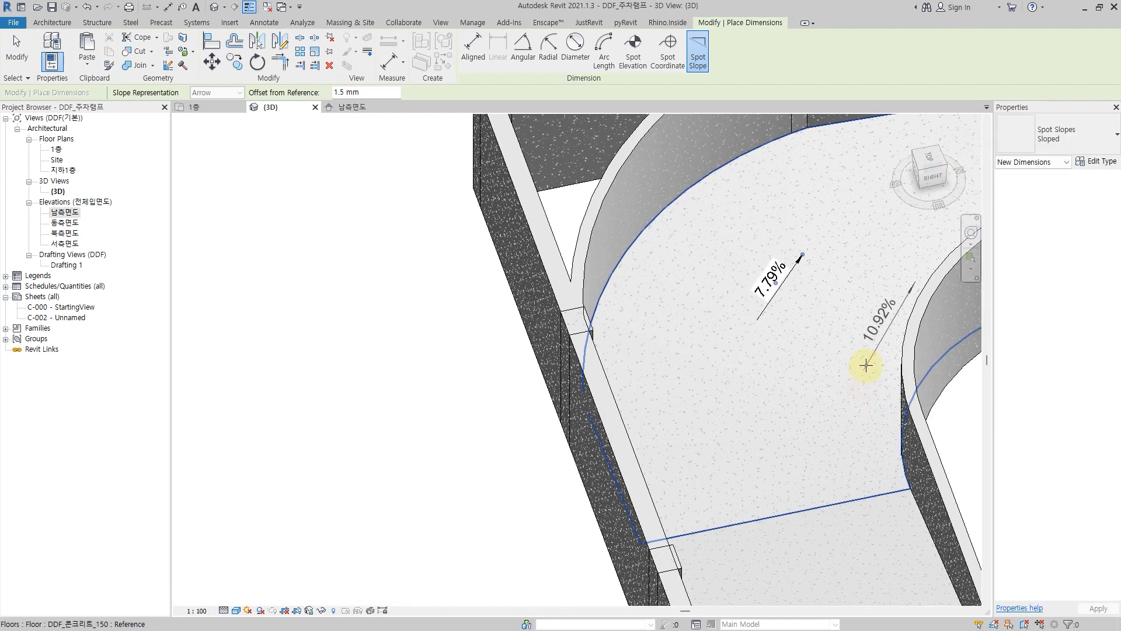
click(863, 377)
key(Escape)
scroll(698, 373, down, 3)
shift+middle_drag(698, 374, 450, 385)
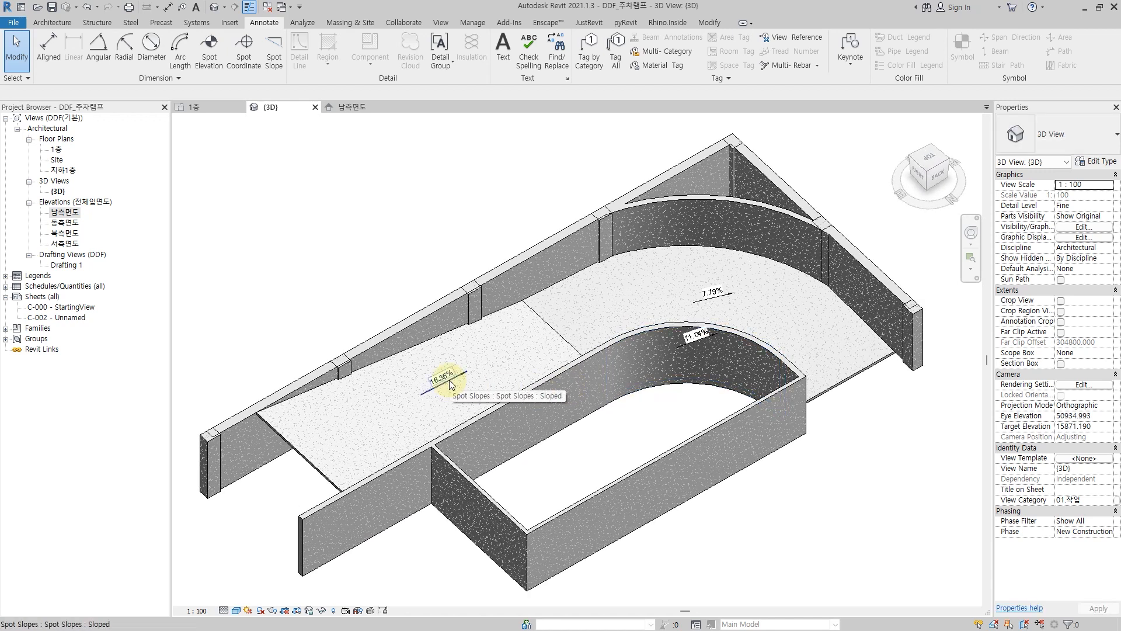
- Delete all three spot slopes from the straight and curved floors
click(451, 383)
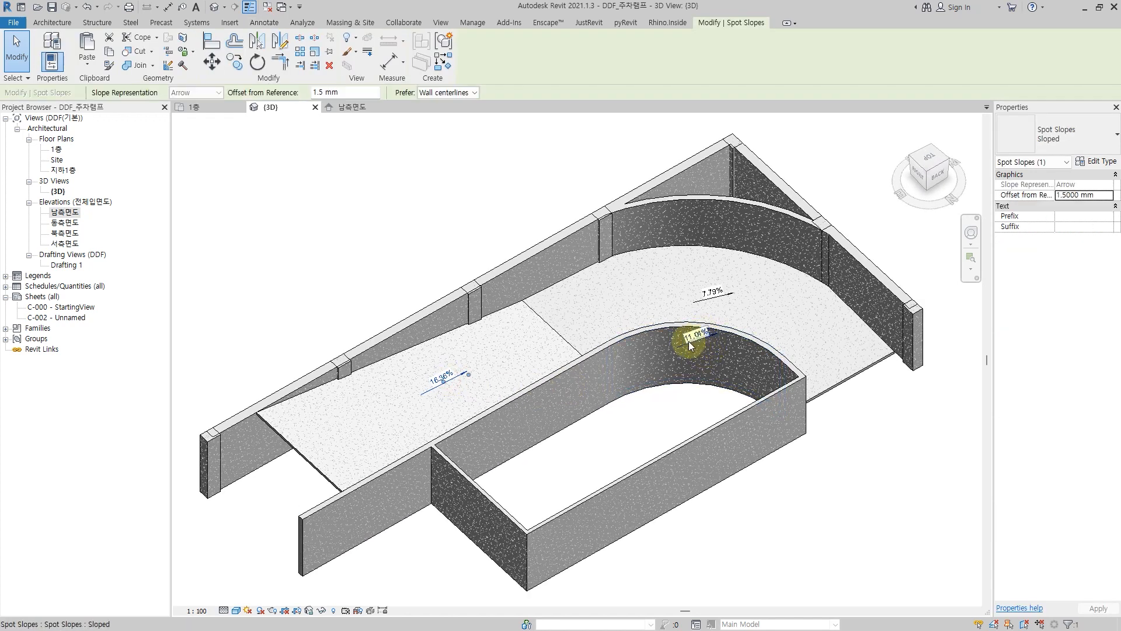
ctrl+click(689, 341)
key(Escape)
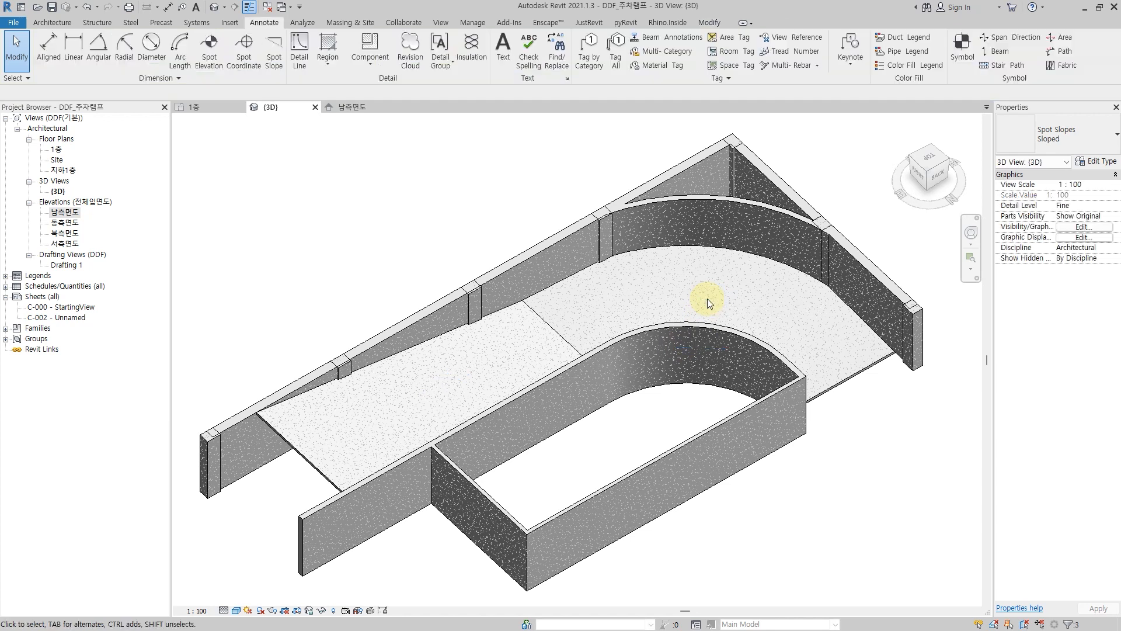
- Temporarily hide the inner wall chain in the 3D view and examine the sloped straight and curved floors from the side
shift+middle_drag(817, 322, 485, 321)
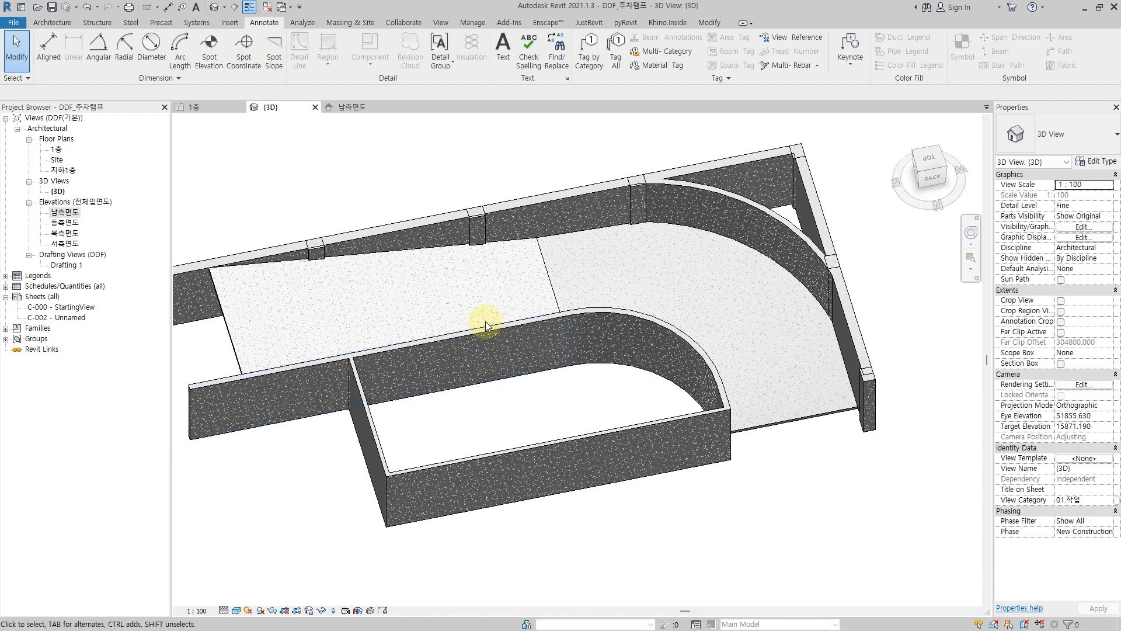
key(Tab)
click(500, 329)
key(h)
key(h)
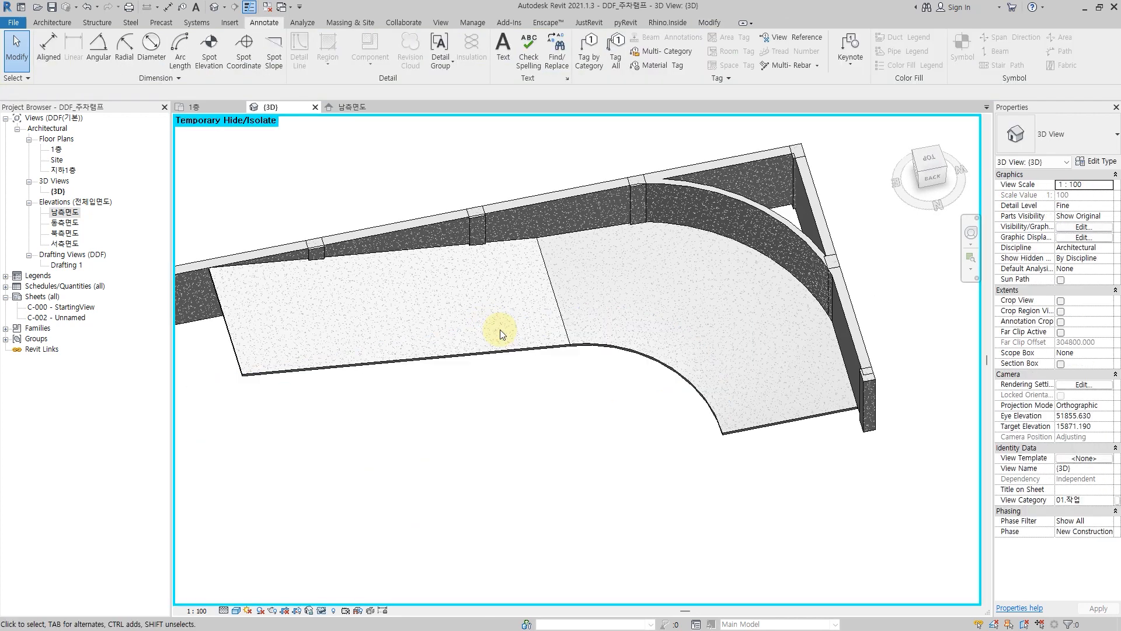
shift+middle_drag(566, 472, 691, 318)
scroll(691, 318, up, 3)
mouse_move(637, 427)
shift+middle_down()
mouse_move(623, 436)
mouse_move(640, 415)
shift+middle_up()
scroll(641, 414, down, 3)
shift+middle_drag(755, 390, 648, 397)
click(759, 397)
click(653, 315)
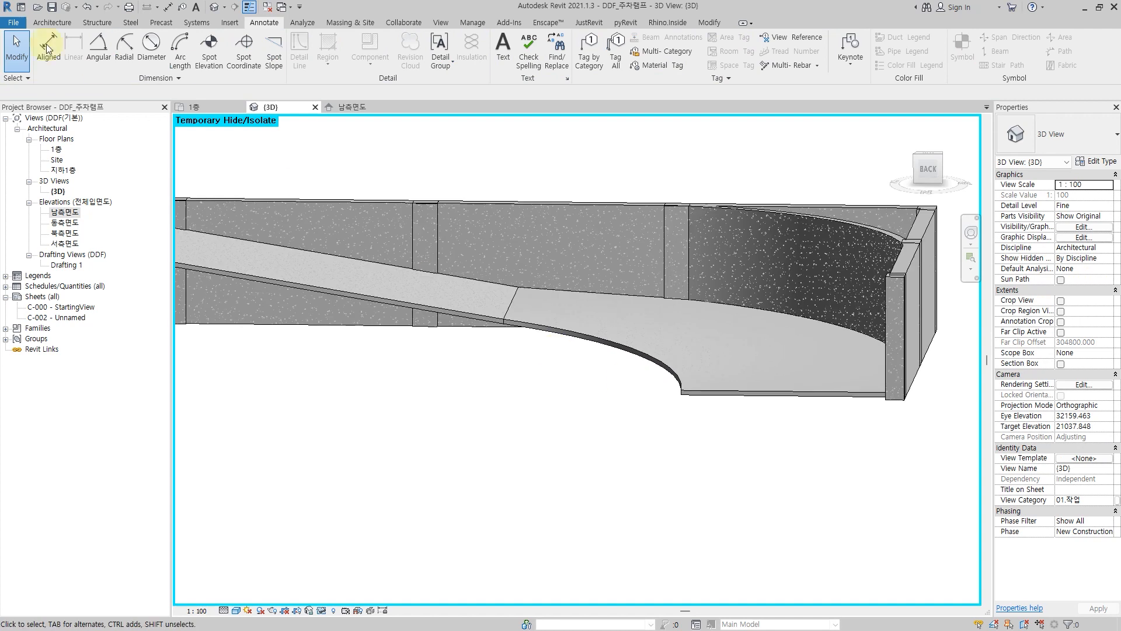
- Start an in-place component in the Structural Framing category and name it Structural Framing 1
click(59, 26)
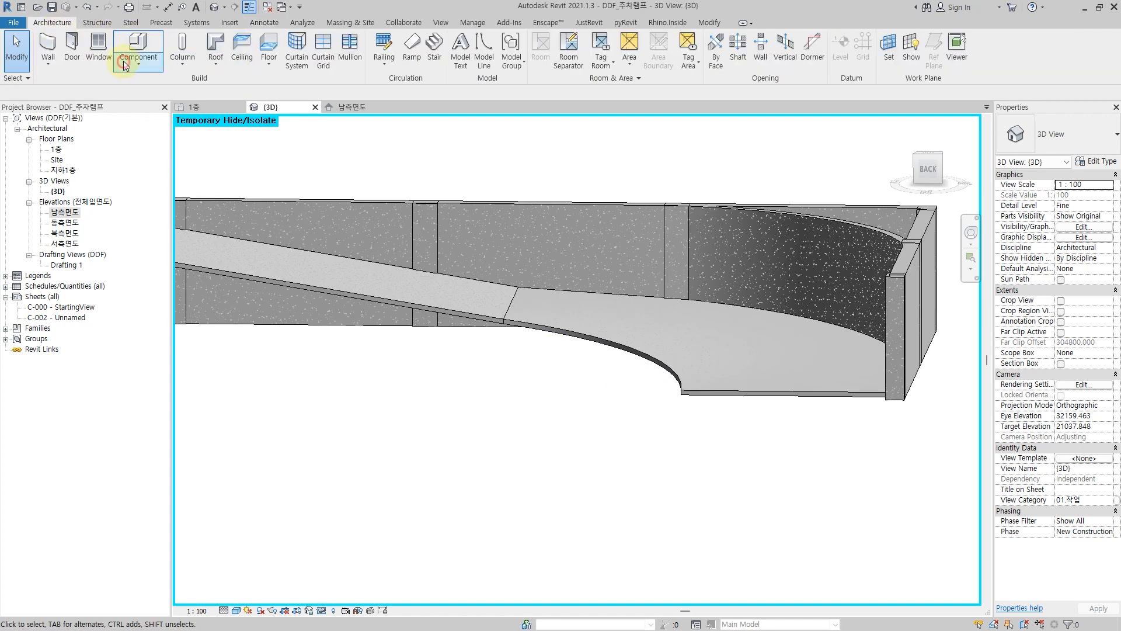
click(148, 65)
click(167, 112)
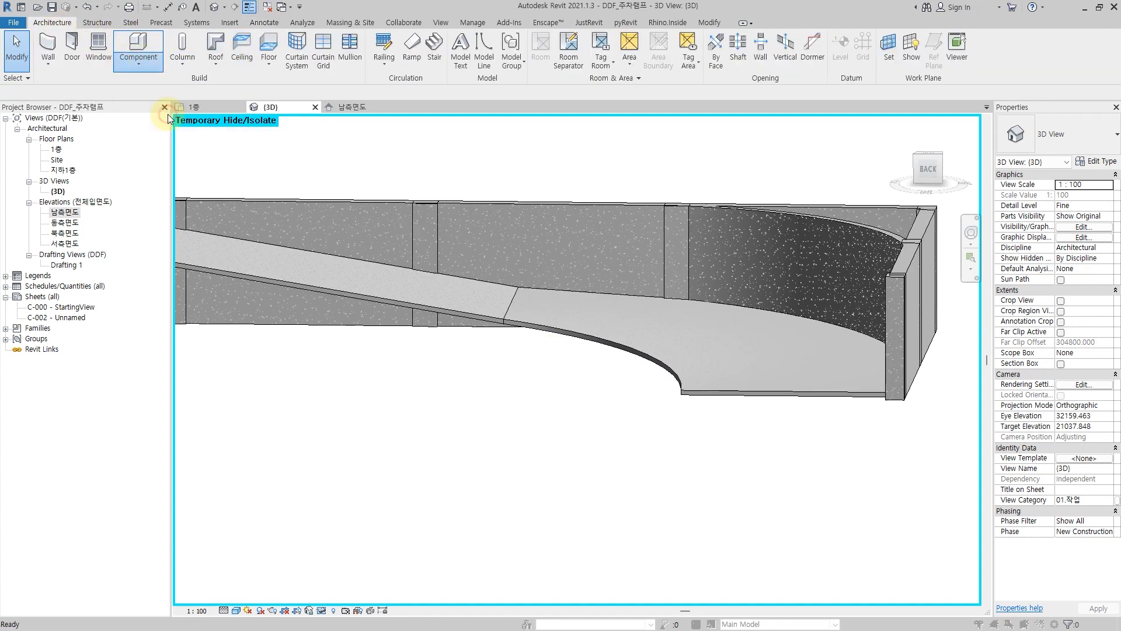
scroll(620, 279, down, 5)
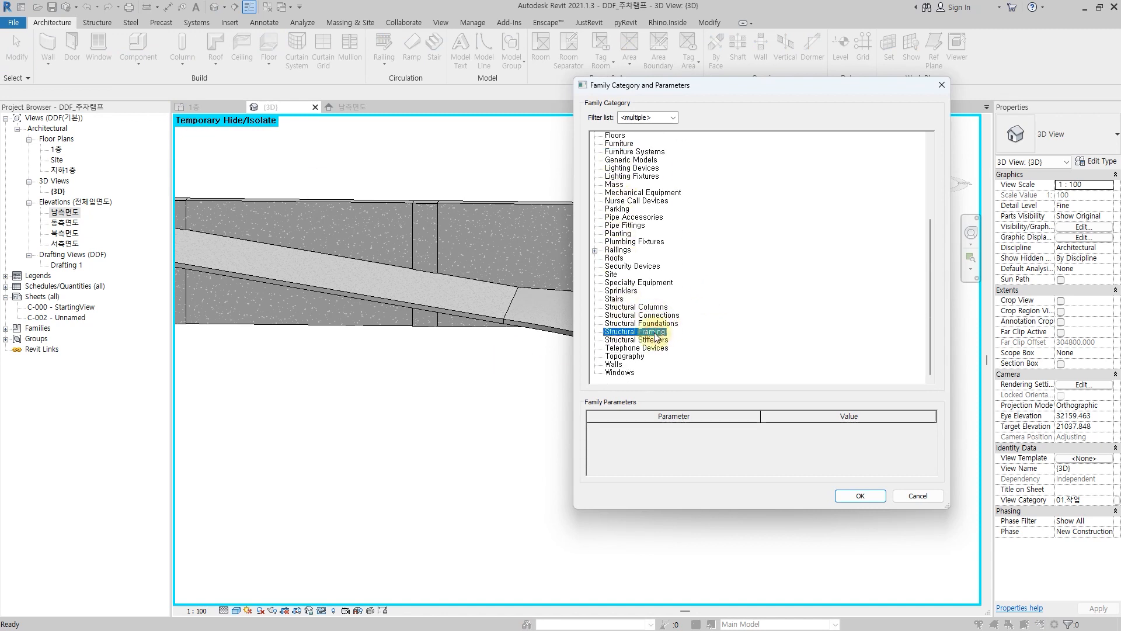
click(875, 496)
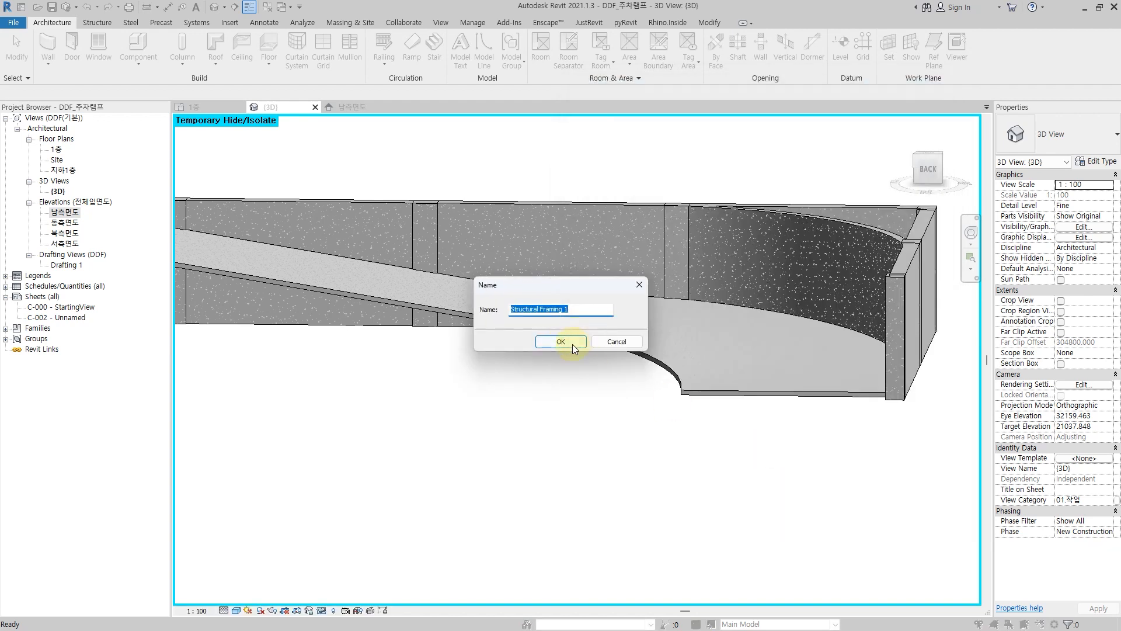
click(572, 344)
- Try sketching a swept blend path in the 1층 plan by picking the arc of the curved floor's inner wall
shift+middle_drag(601, 320, 626, 369)
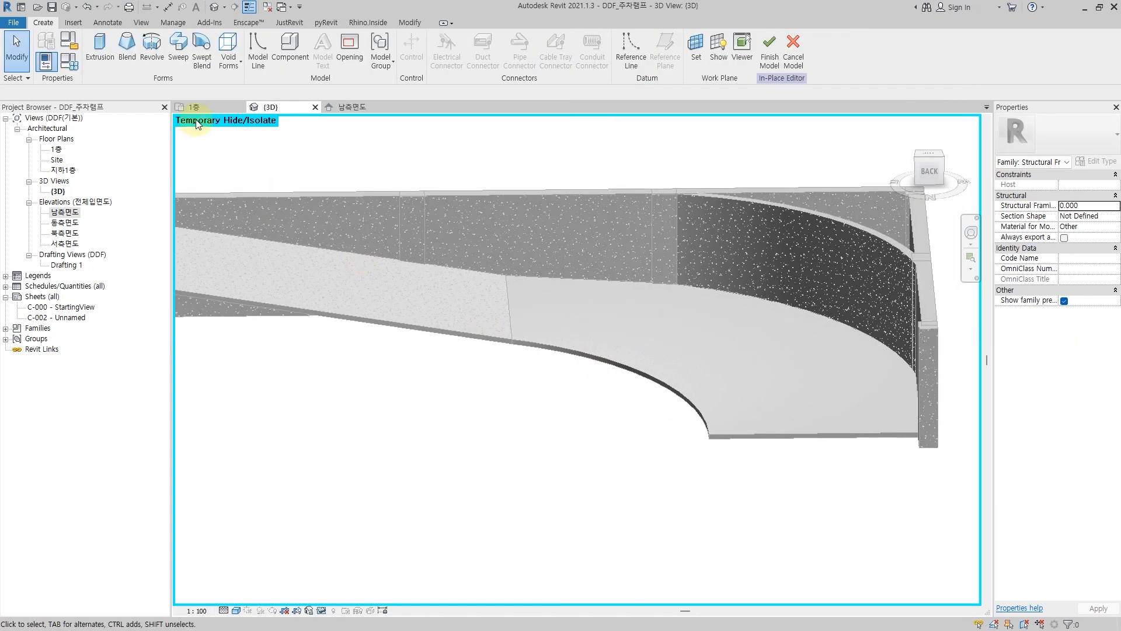
click(202, 58)
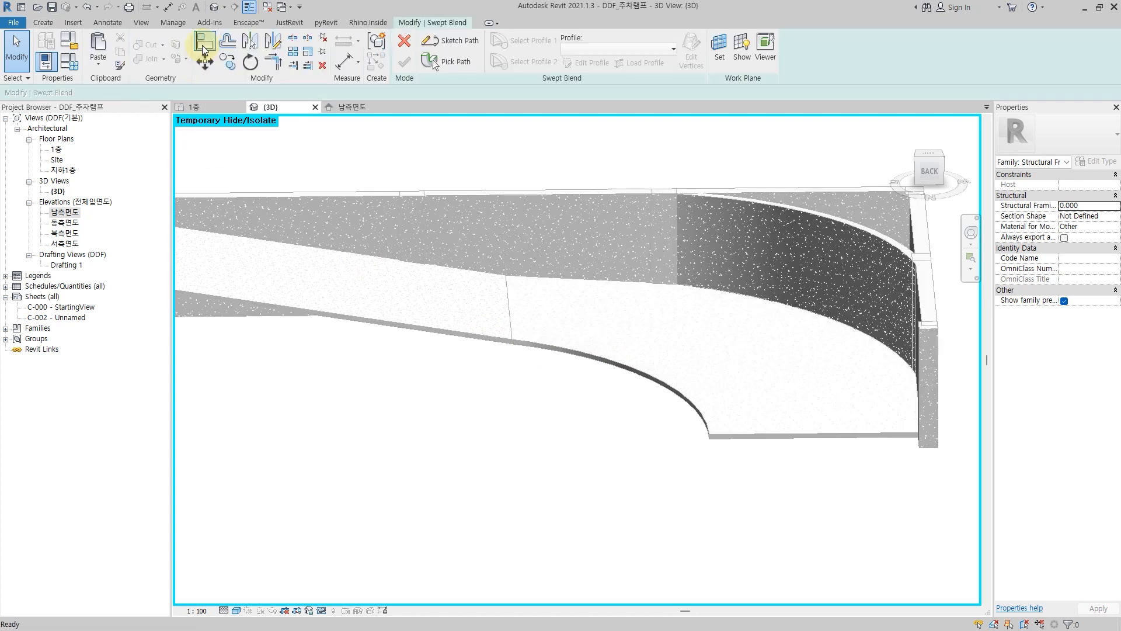
shift+middle_drag(432, 175, 480, 235)
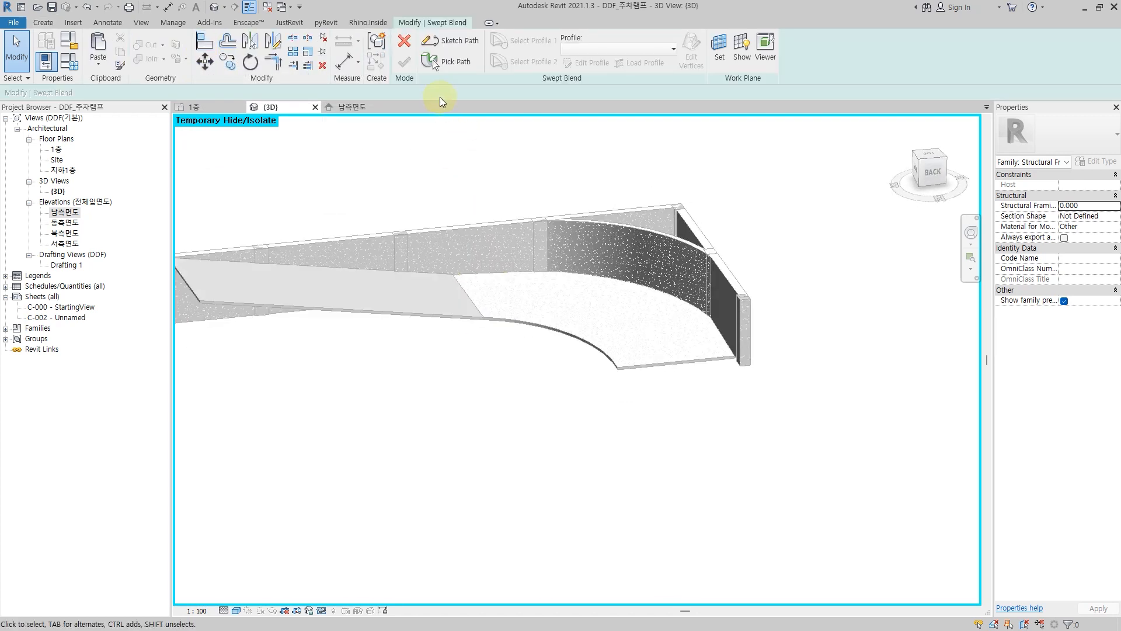
click(455, 42)
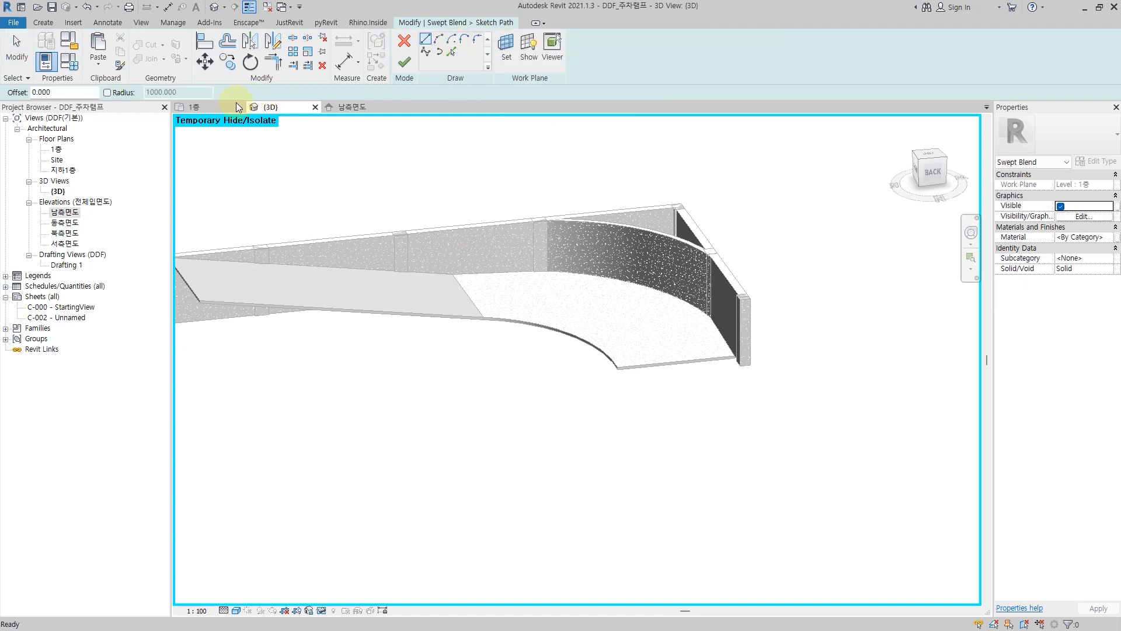
click(212, 105)
scroll(561, 248, down, 3)
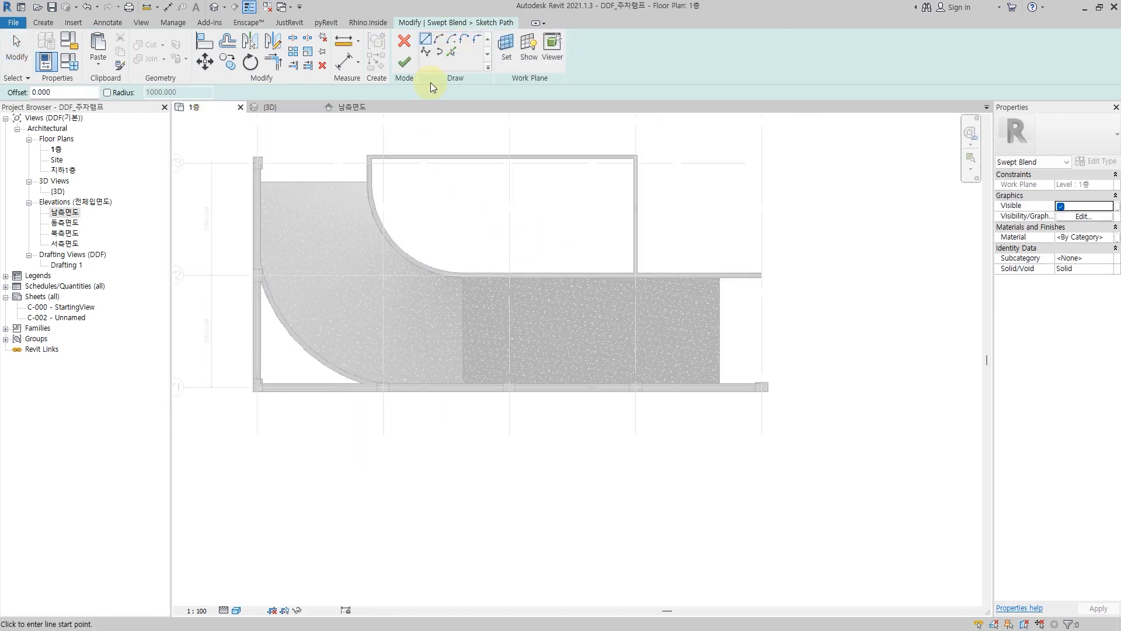
click(456, 54)
scroll(342, 170, up, 4)
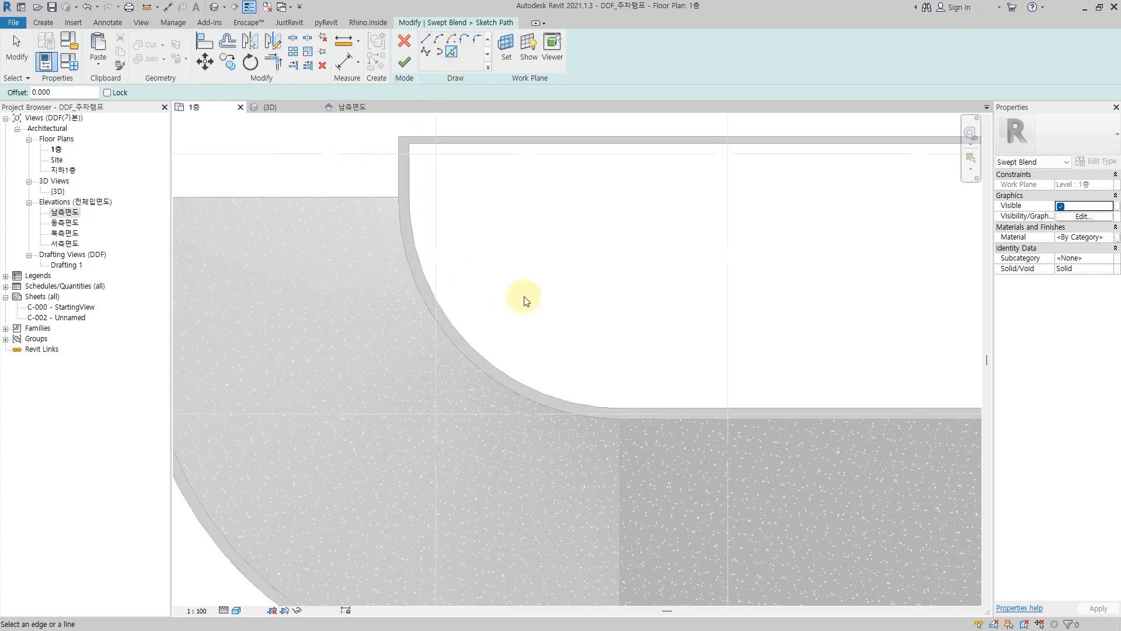
click(497, 366)
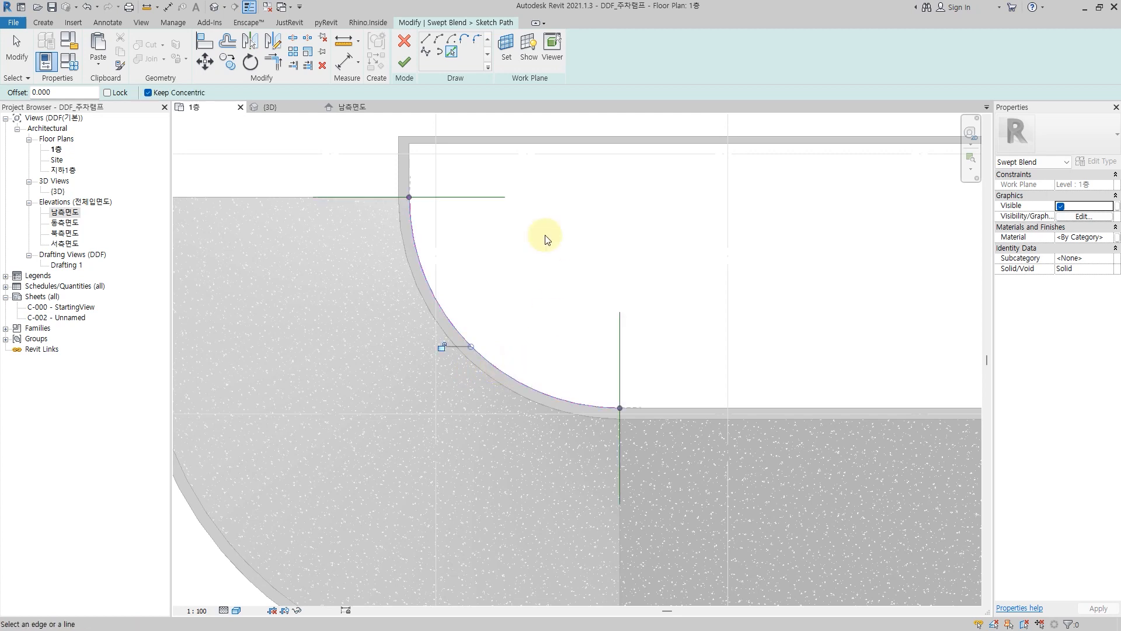
click(405, 62)
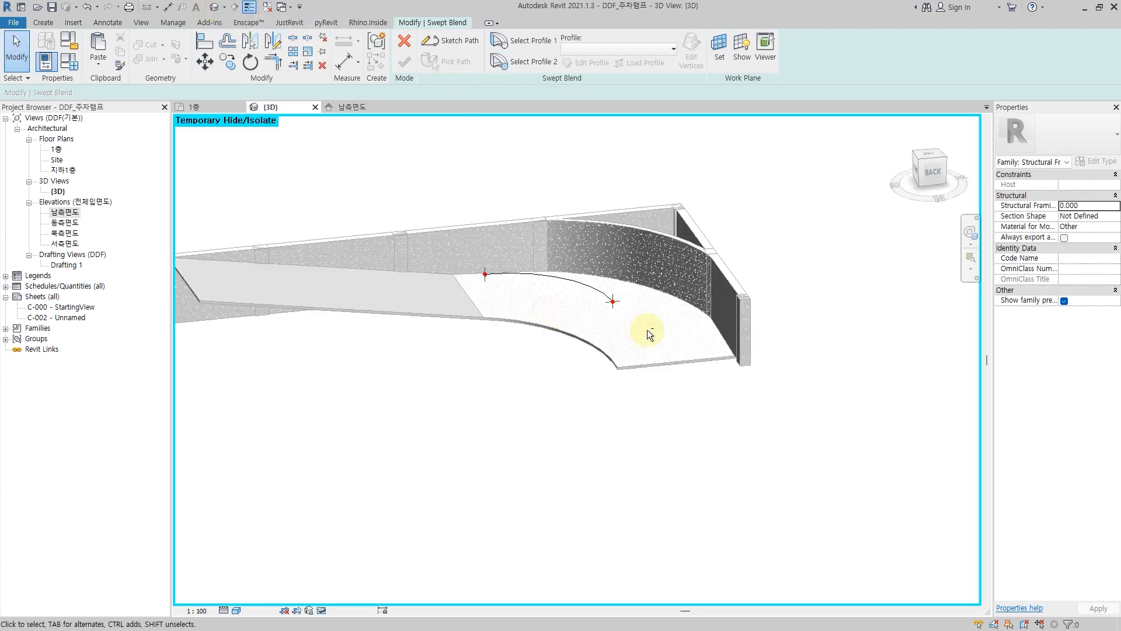
- Check the path's height against the sloped floor in the 3D view and discard the swept blend
shift+middle_drag(646, 325, 594, 299)
scroll(505, 173, up, 3)
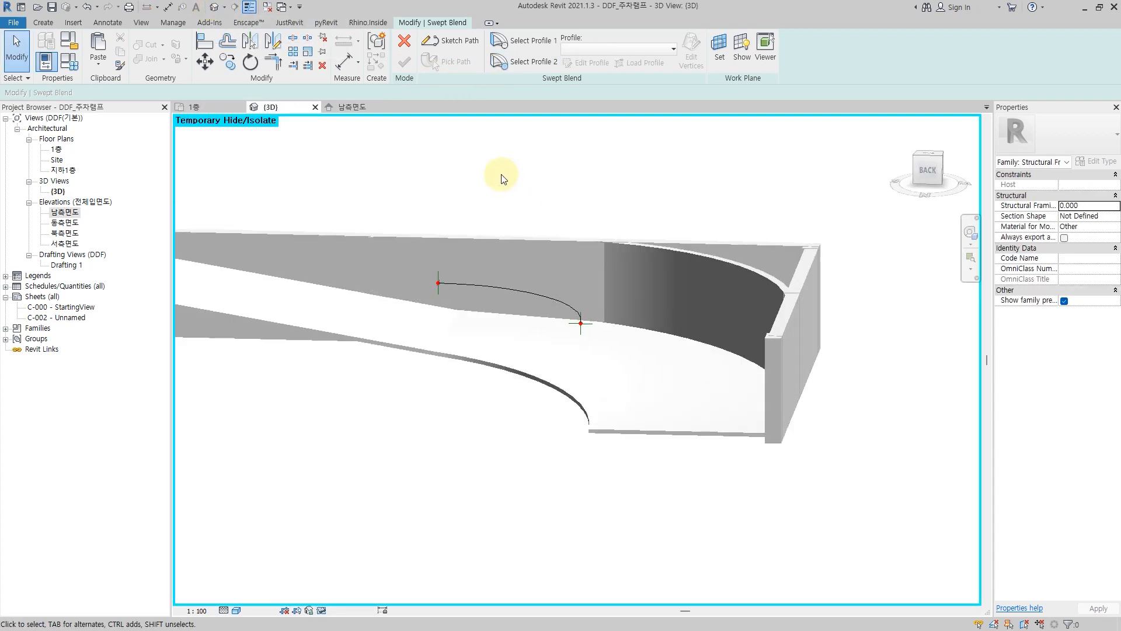
click(404, 40)
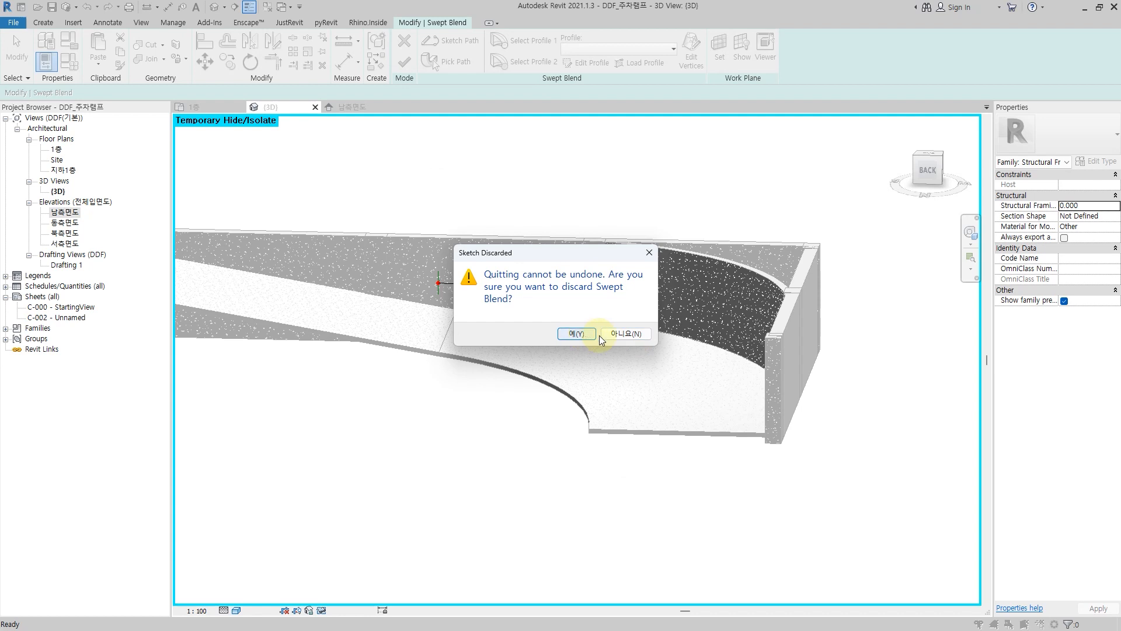
click(576, 333)
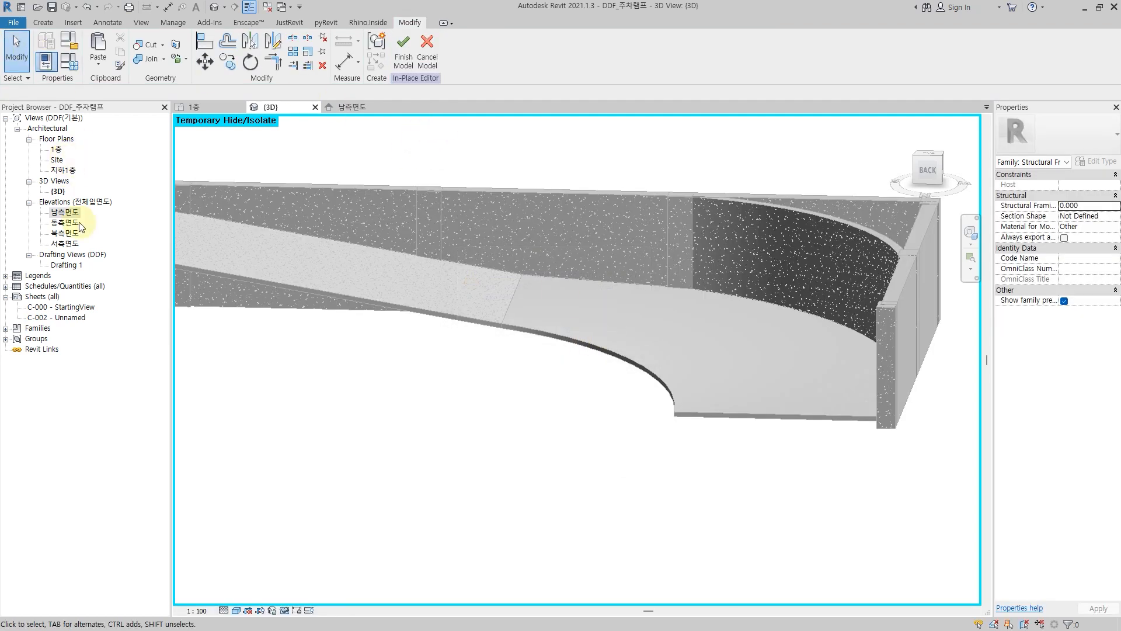
- In the 지하1층 plan, create a swept blend path from the inner wall's arc and finish the path sketch in the 3D view
double_click(63, 169)
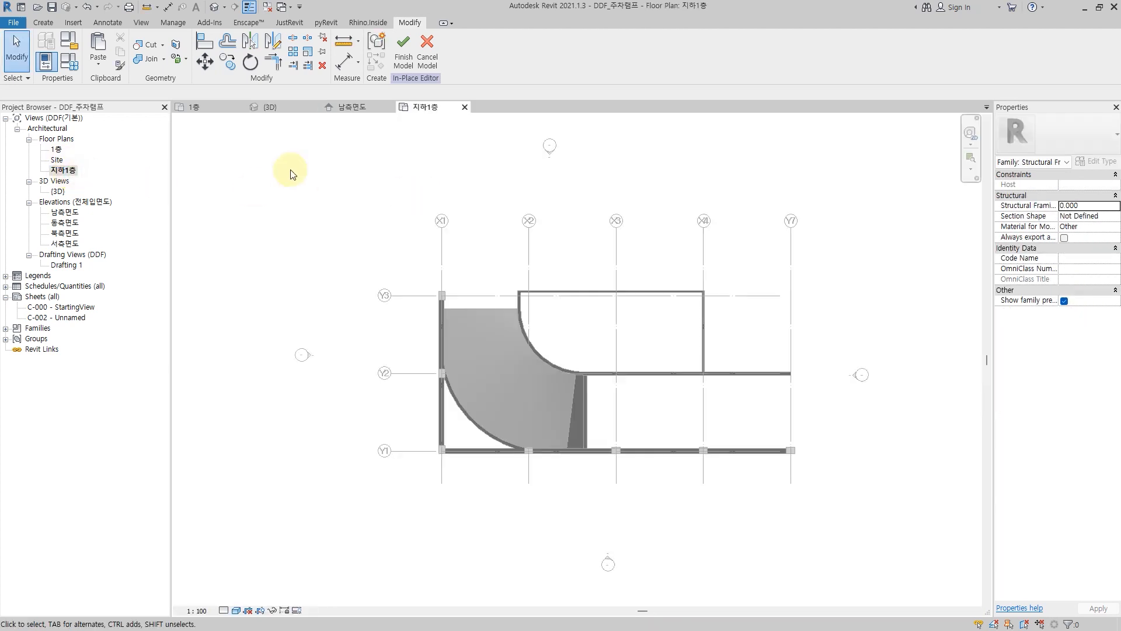
click(42, 22)
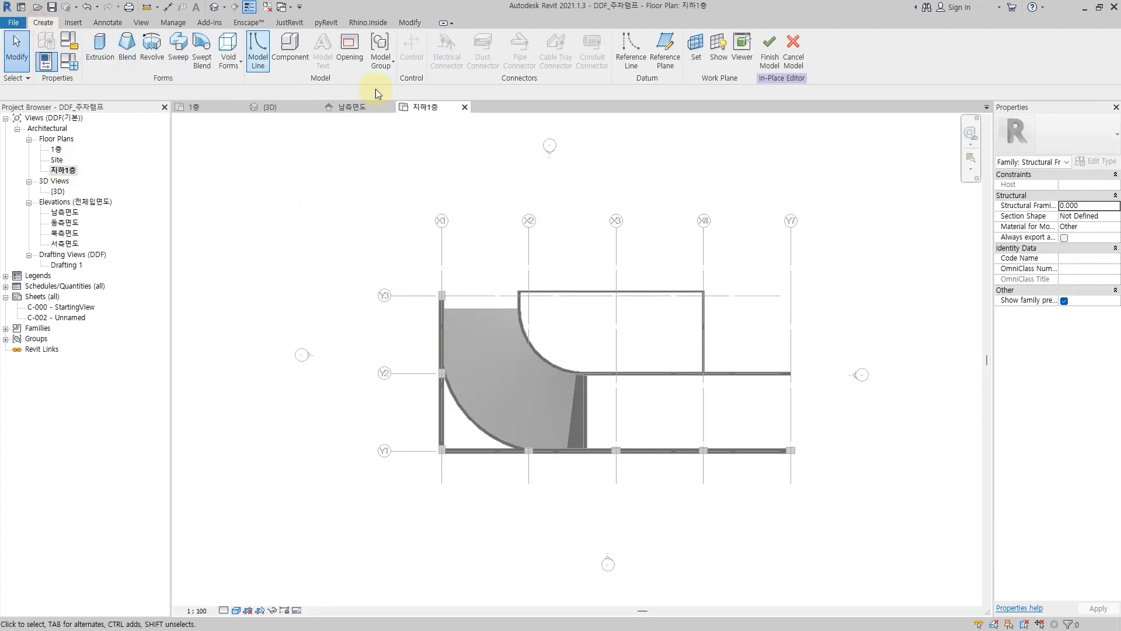
click(203, 59)
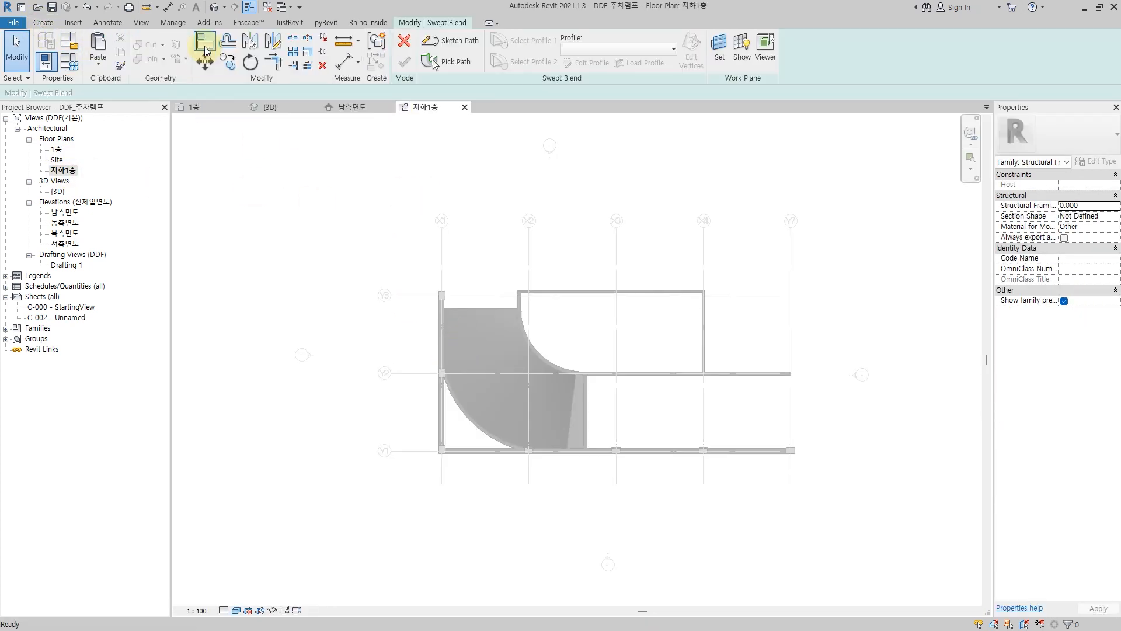
click(451, 40)
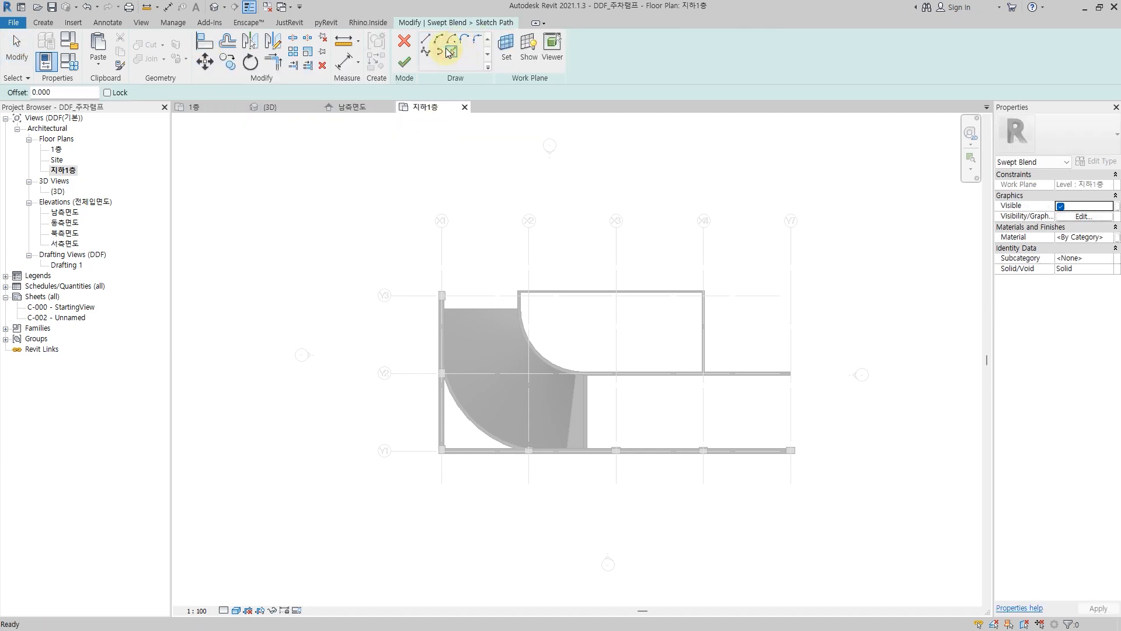
scroll(499, 316, up, 5)
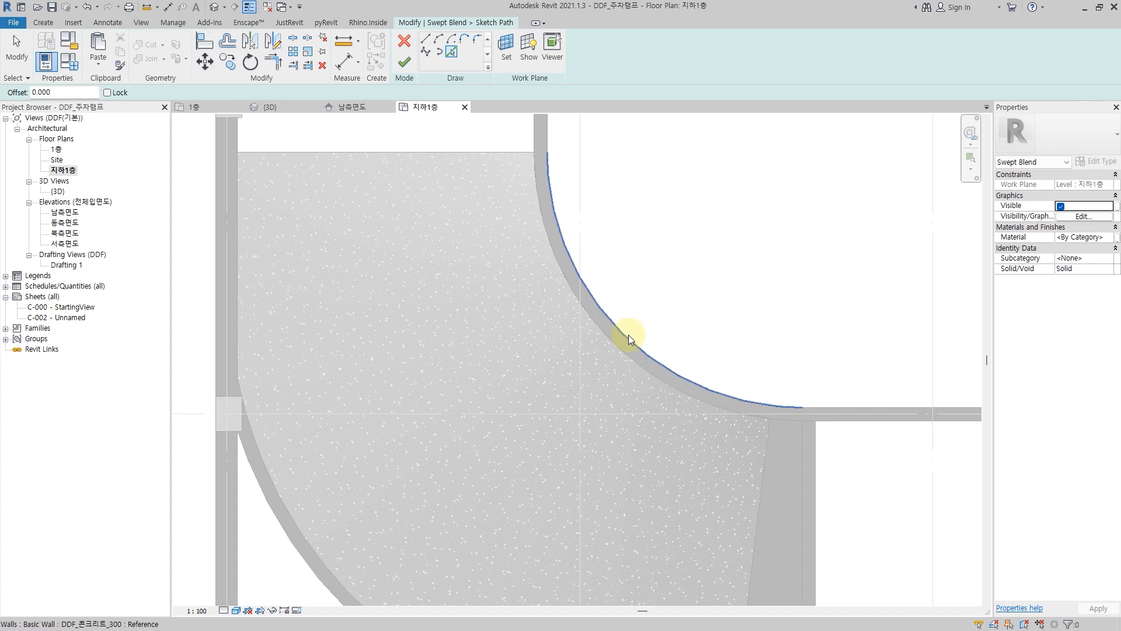
click(629, 335)
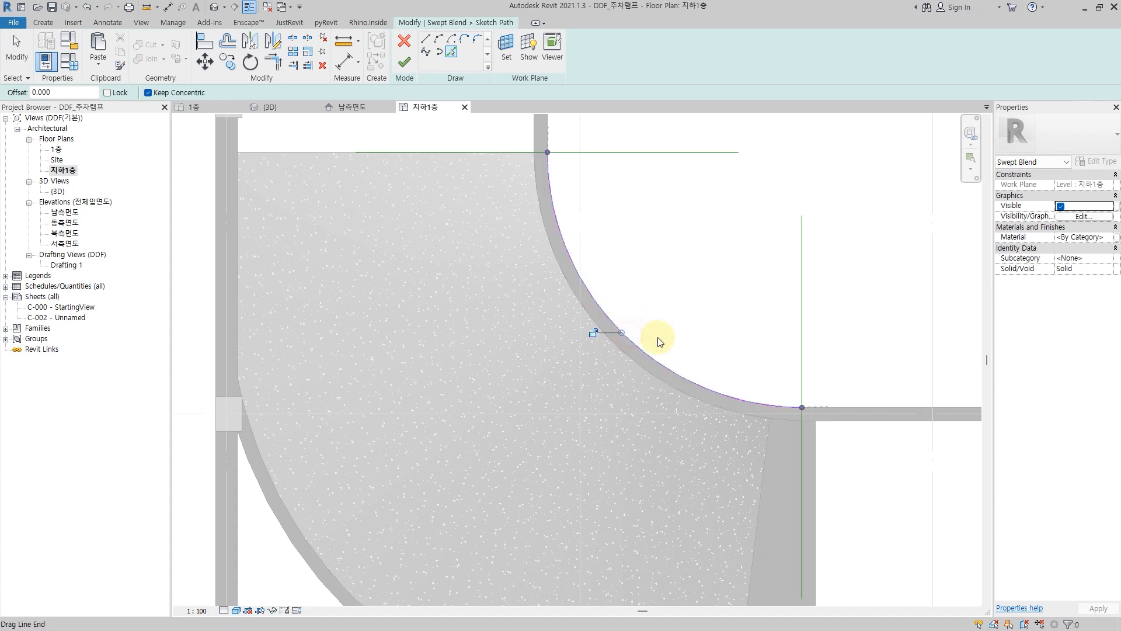
click(214, 10)
shift+middle_drag(485, 336, 552, 397)
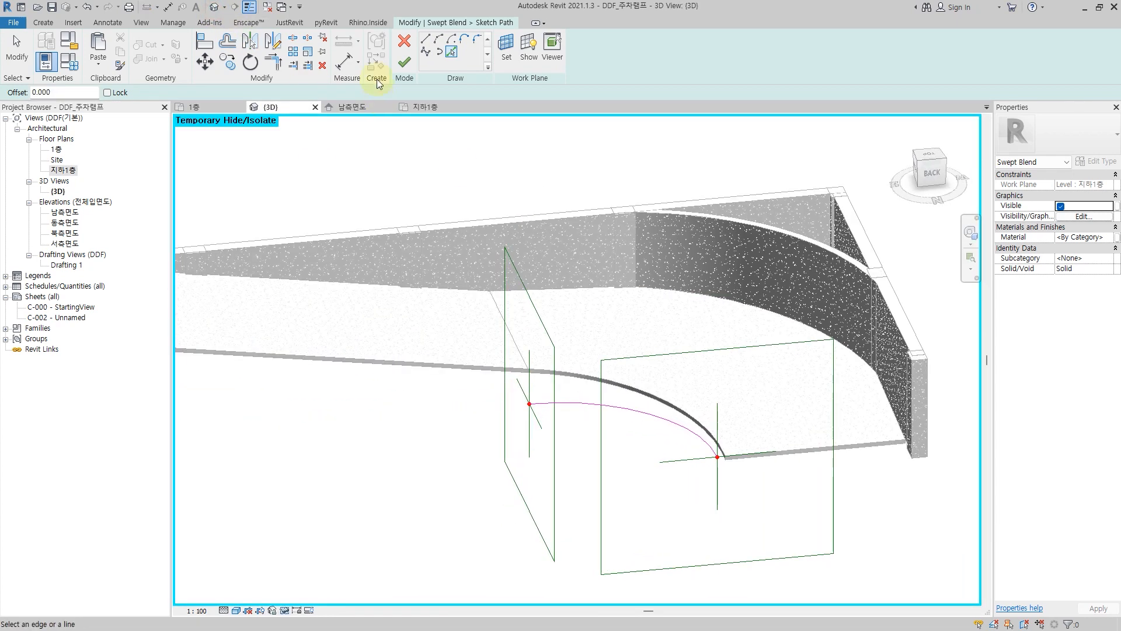
click(403, 63)
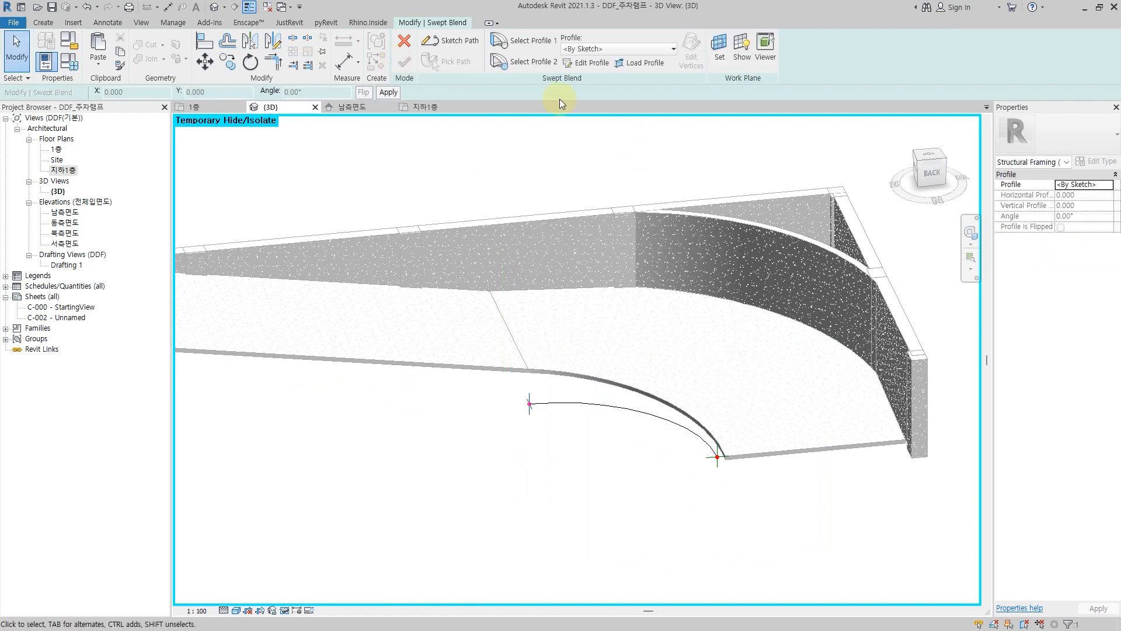
- Sketch profile 1 as a rectangle about 800 wide and 1200 high, below the path's end point near the straight floor
click(542, 51)
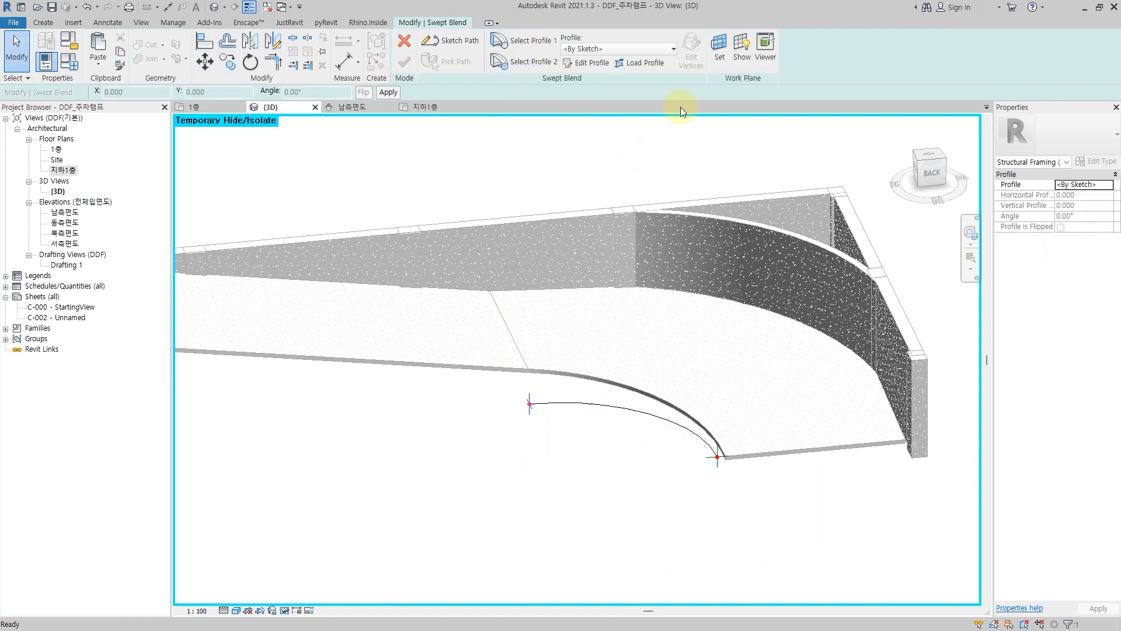
click(604, 69)
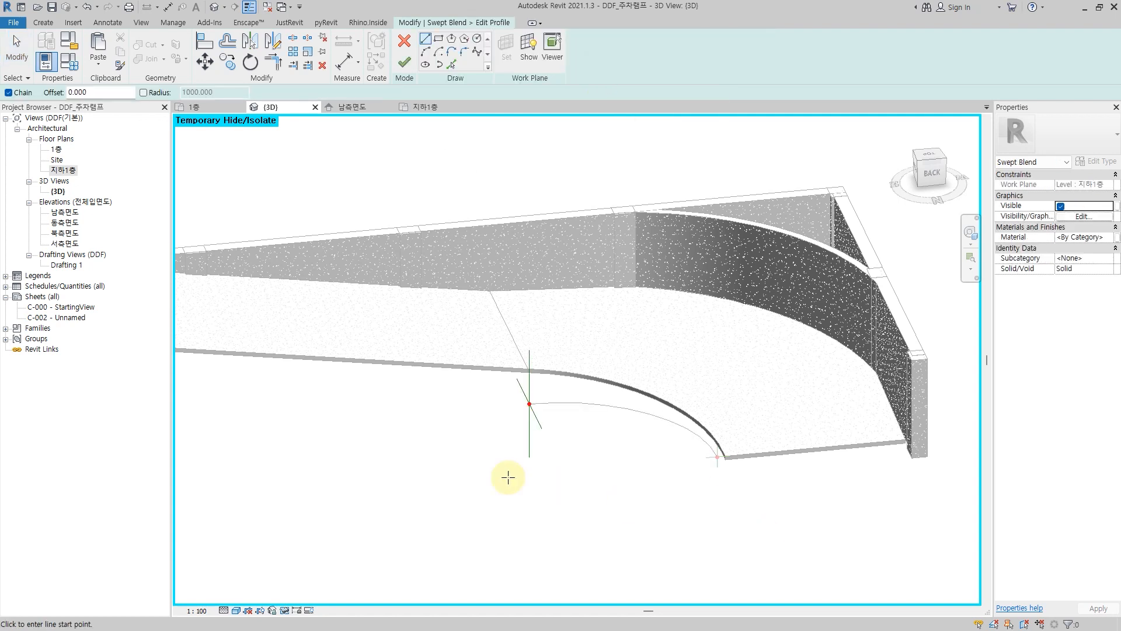
shift+middle_drag(530, 460, 686, 461)
middle_drag(683, 444, 665, 375)
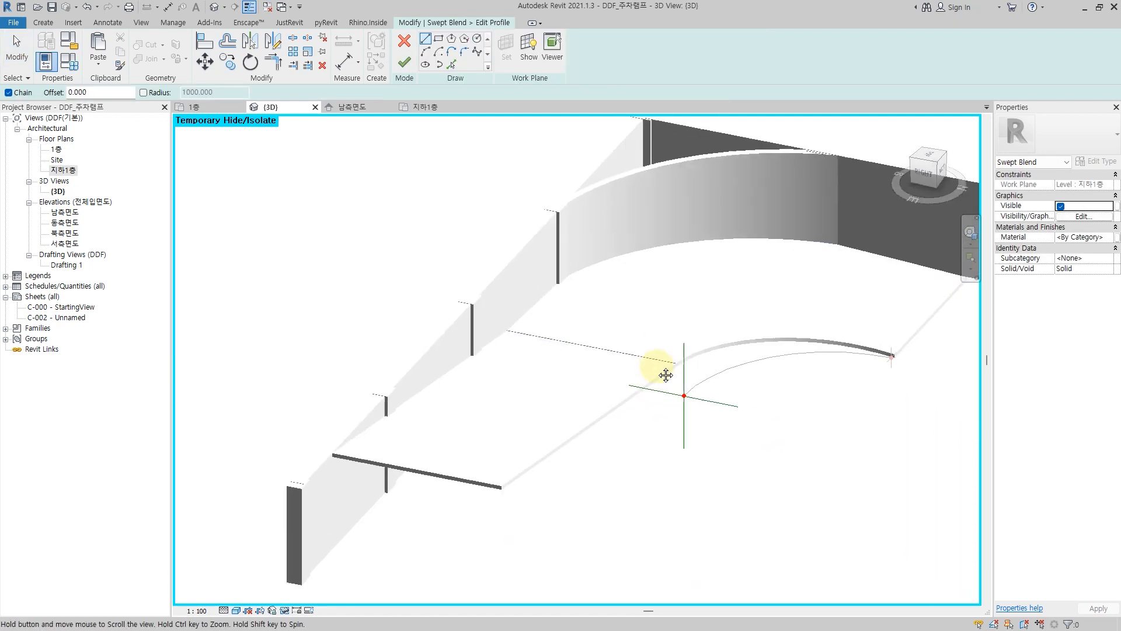
scroll(666, 383, up, 3)
click(438, 38)
scroll(671, 413, up, 2)
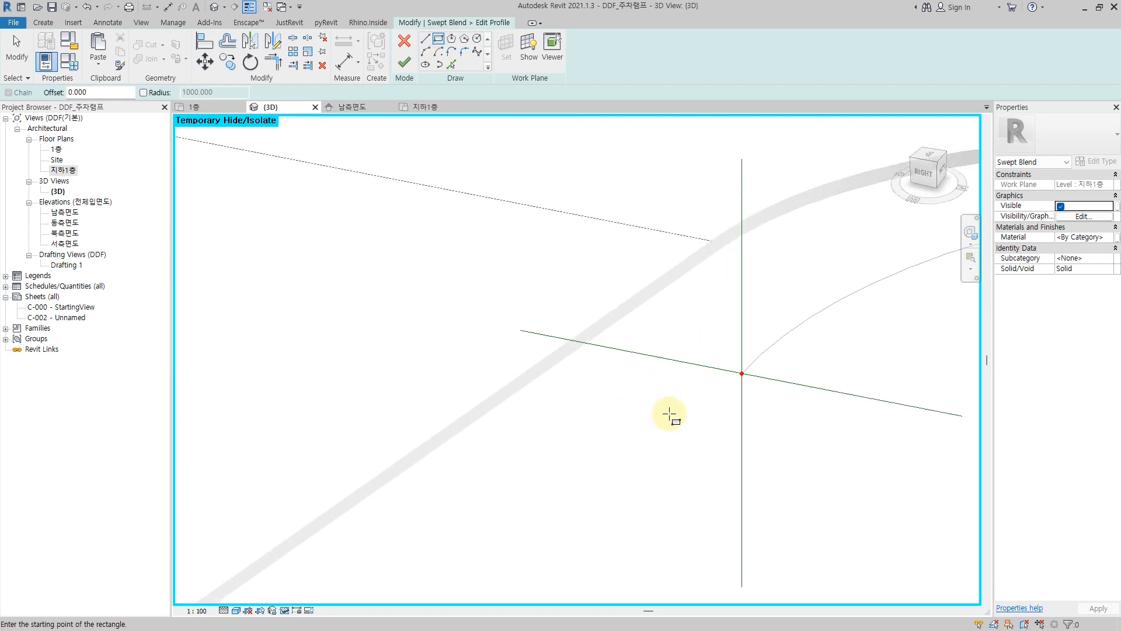
click(741, 371)
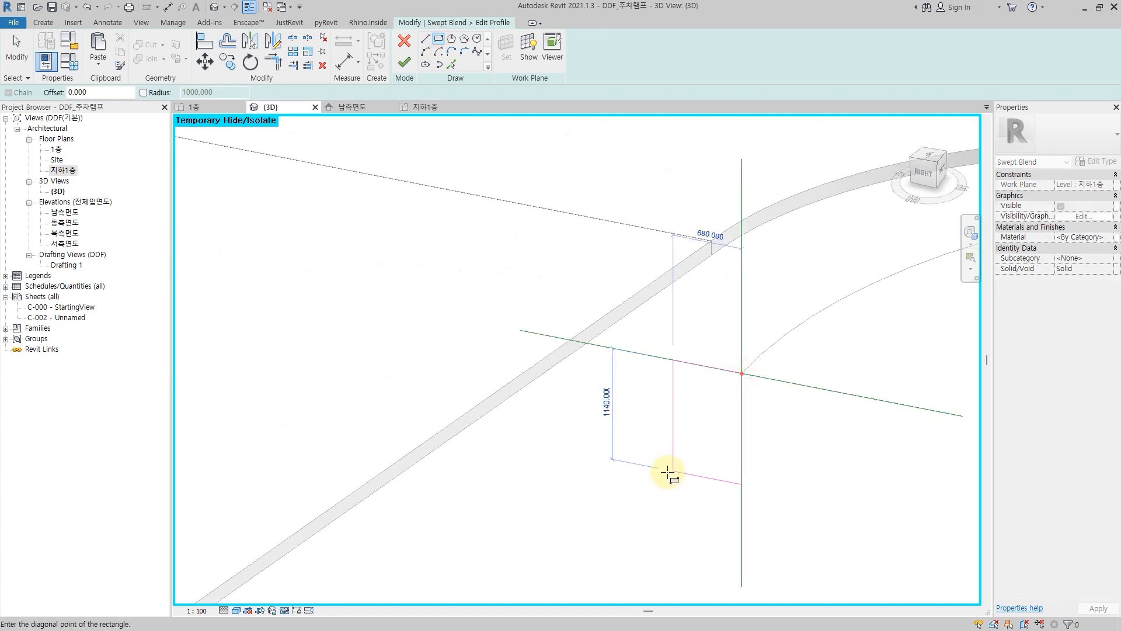
click(661, 474)
key(Escape)
key(Escape)
- Set the profile 1 rectangle to 600 high and 400 wide, and finish the profile sketch
click(709, 488)
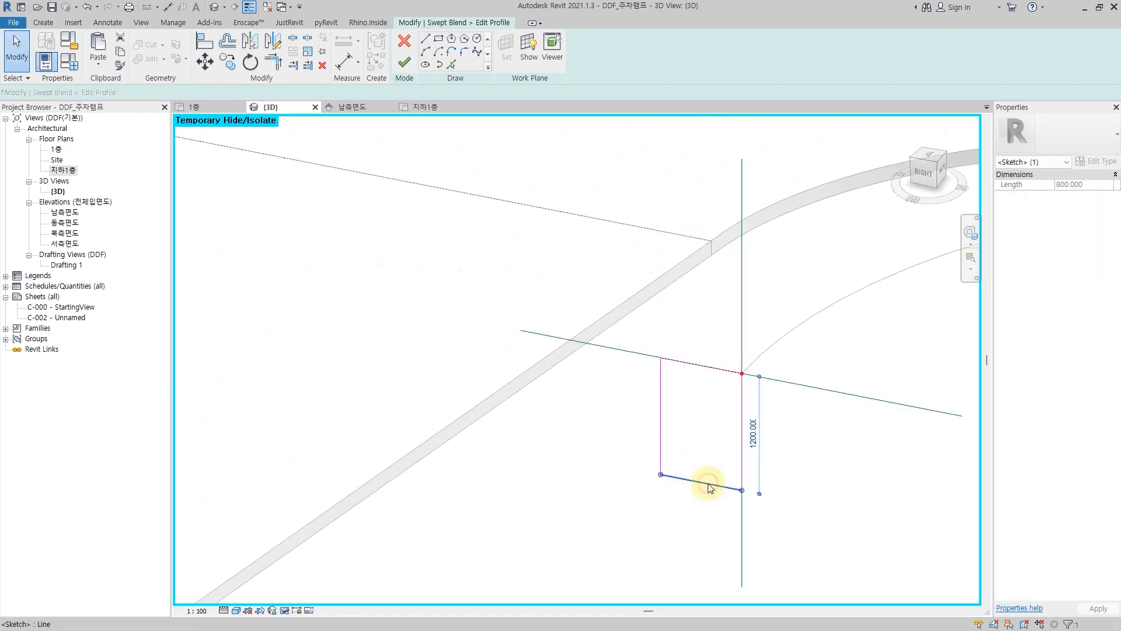
key(Return)
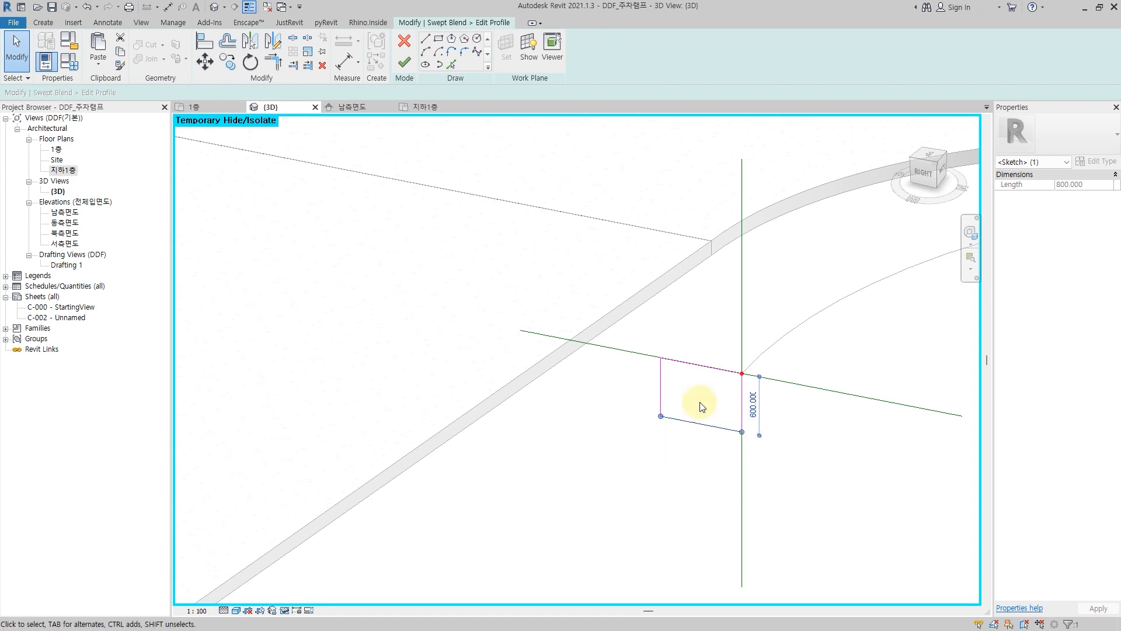
click(660, 388)
click(696, 432)
text(40)
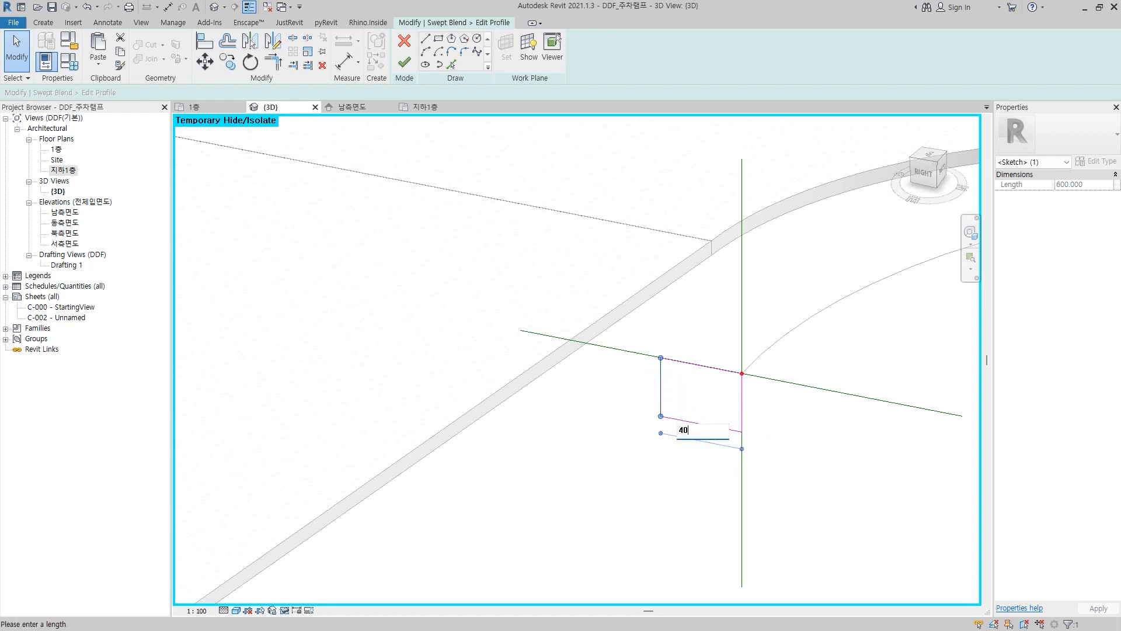
text(0)
key(Return)
click(606, 404)
scroll(599, 409, down, 3)
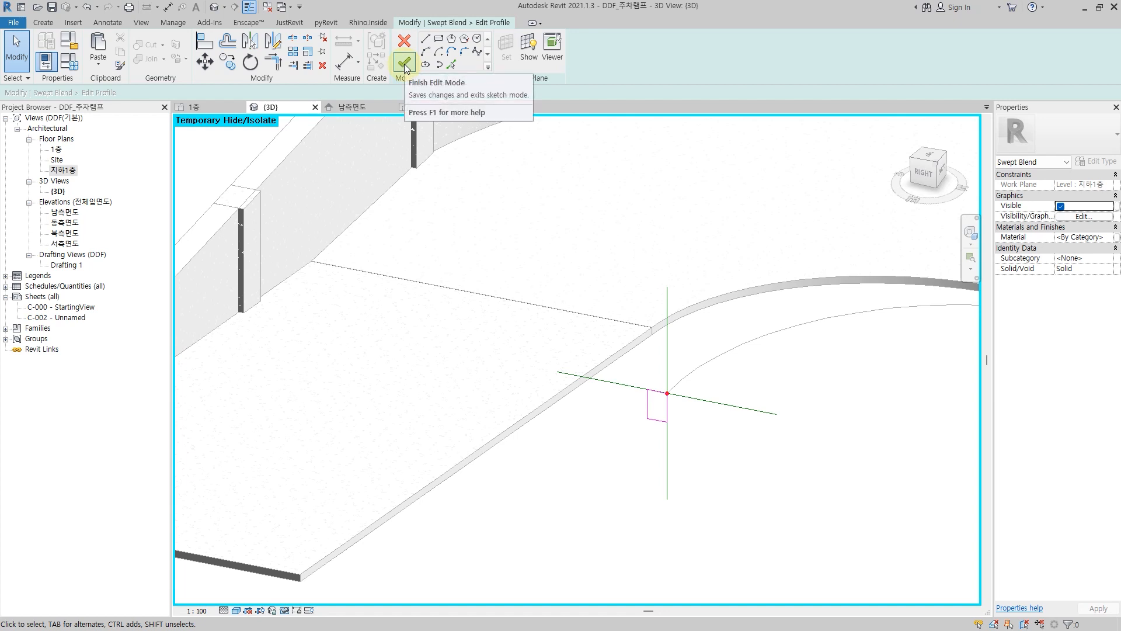
click(405, 63)
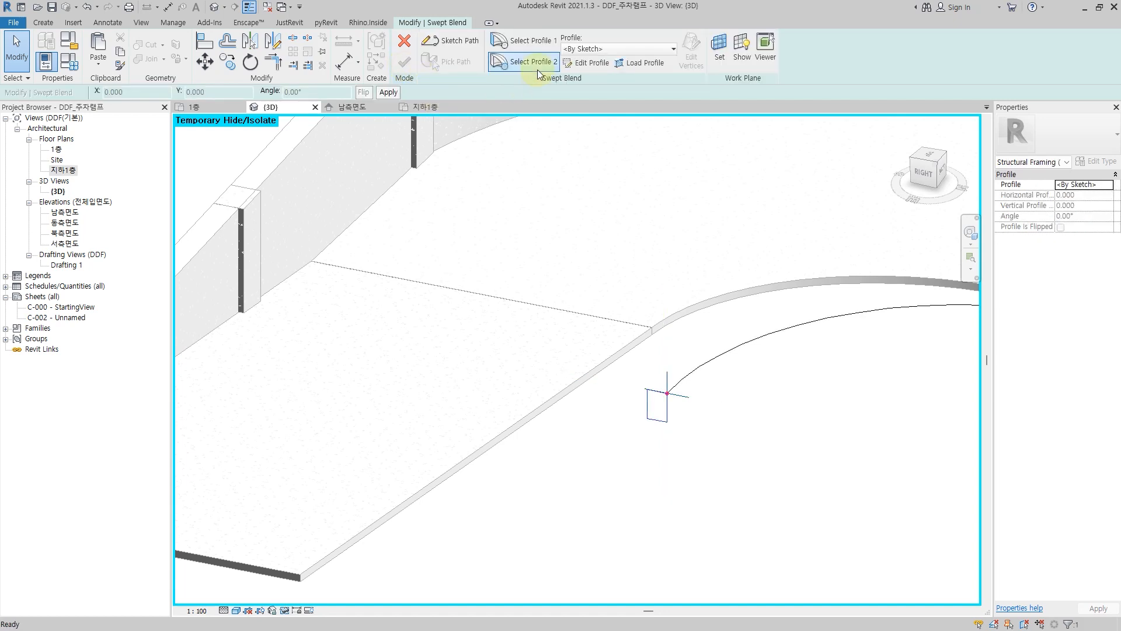
- Sketch profile 2 as a rectangle about 480 wide and 700 high, below the path's other end at the curved floor's edge
scroll(500, 261, down, 1)
middle_drag(795, 360, 695, 355)
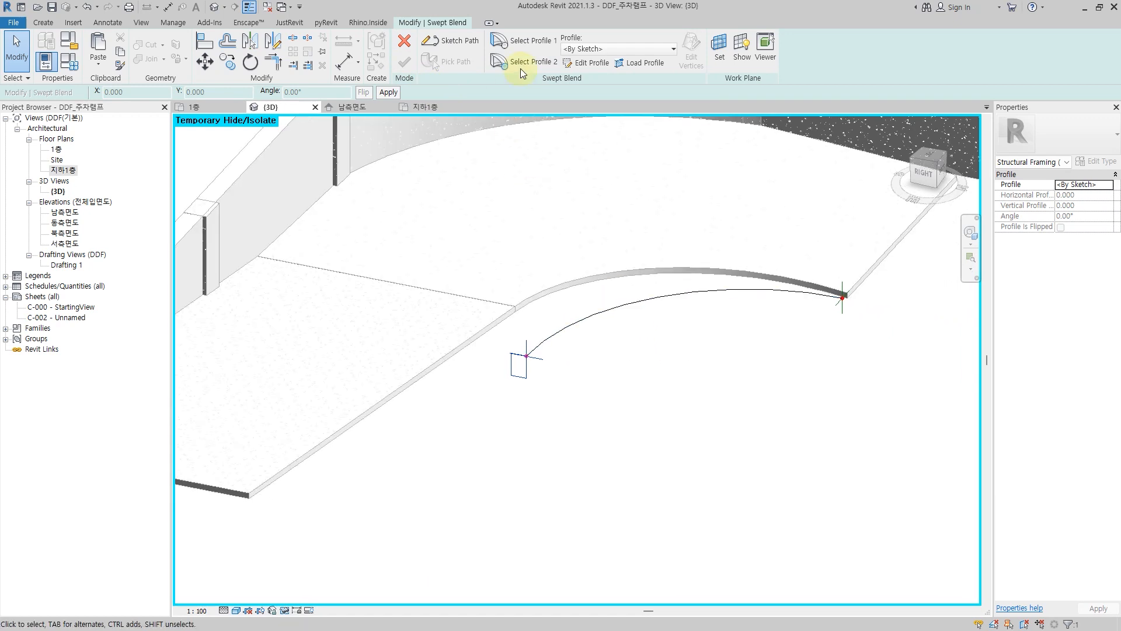
click(537, 68)
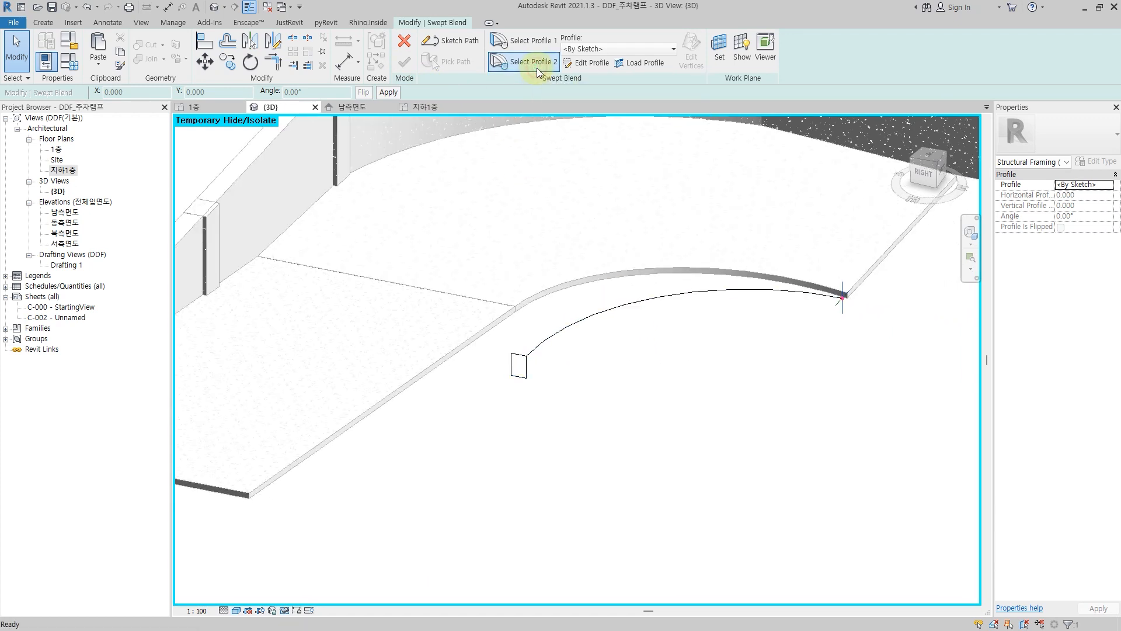
click(585, 64)
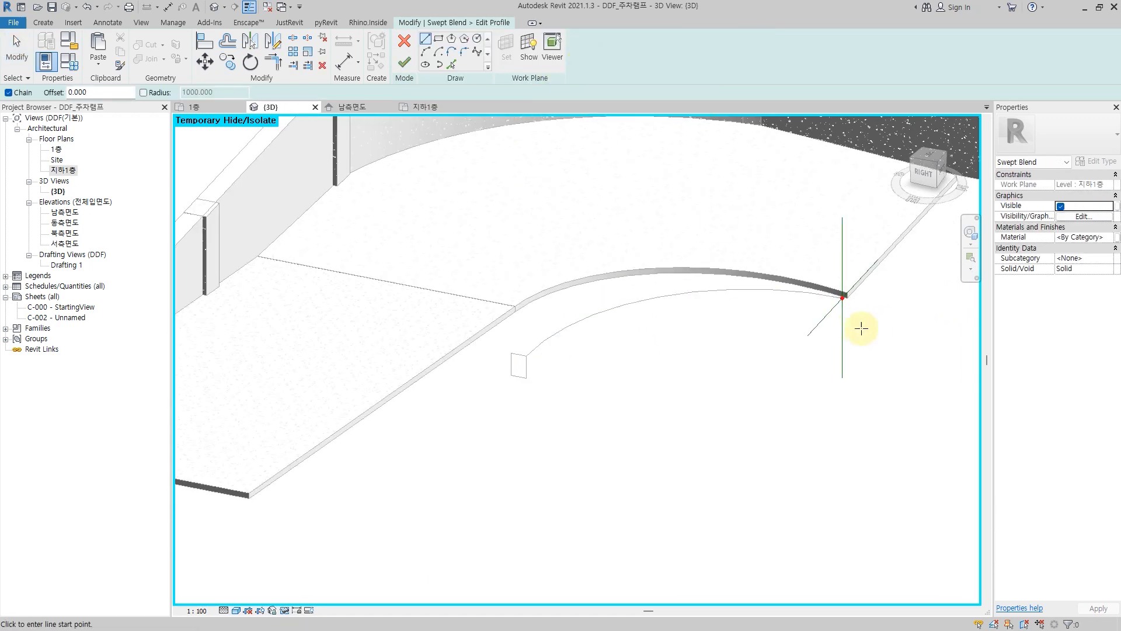
shift+middle_drag(872, 343, 416, 252)
scroll(413, 252, up, 2)
click(435, 37)
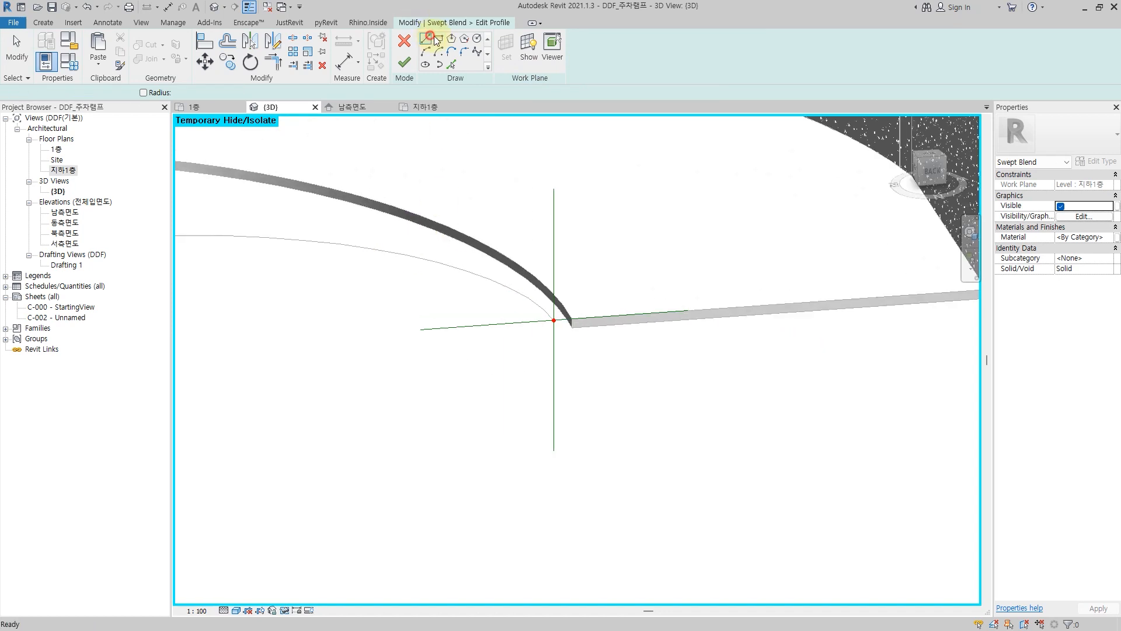
scroll(563, 381, up, 2)
click(558, 281)
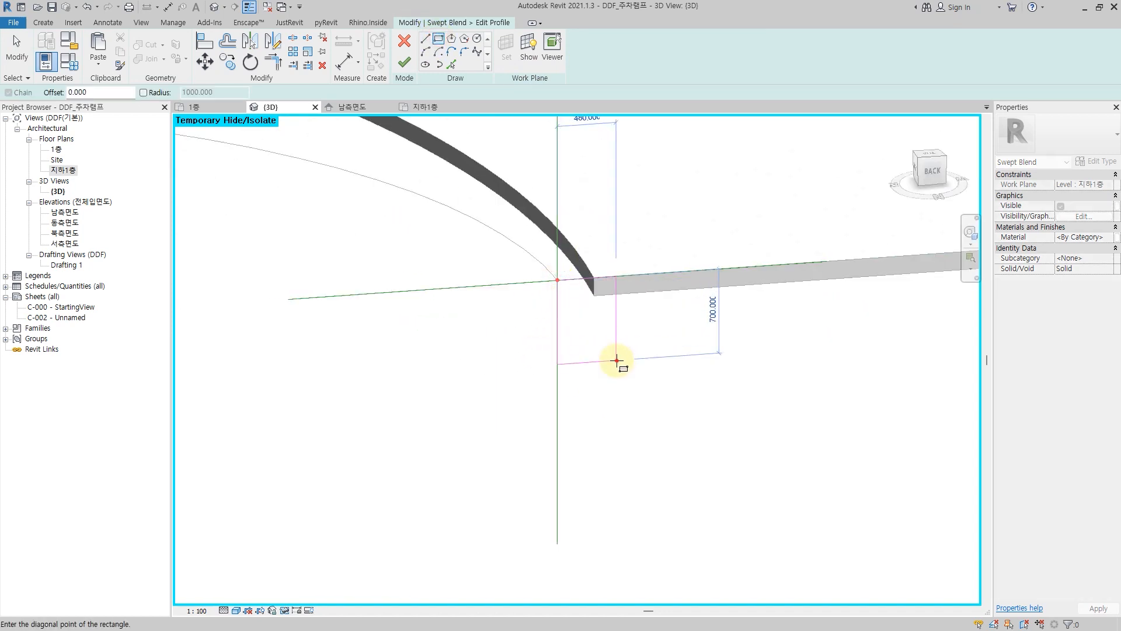
click(616, 360)
key(Escape)
key(Escape)
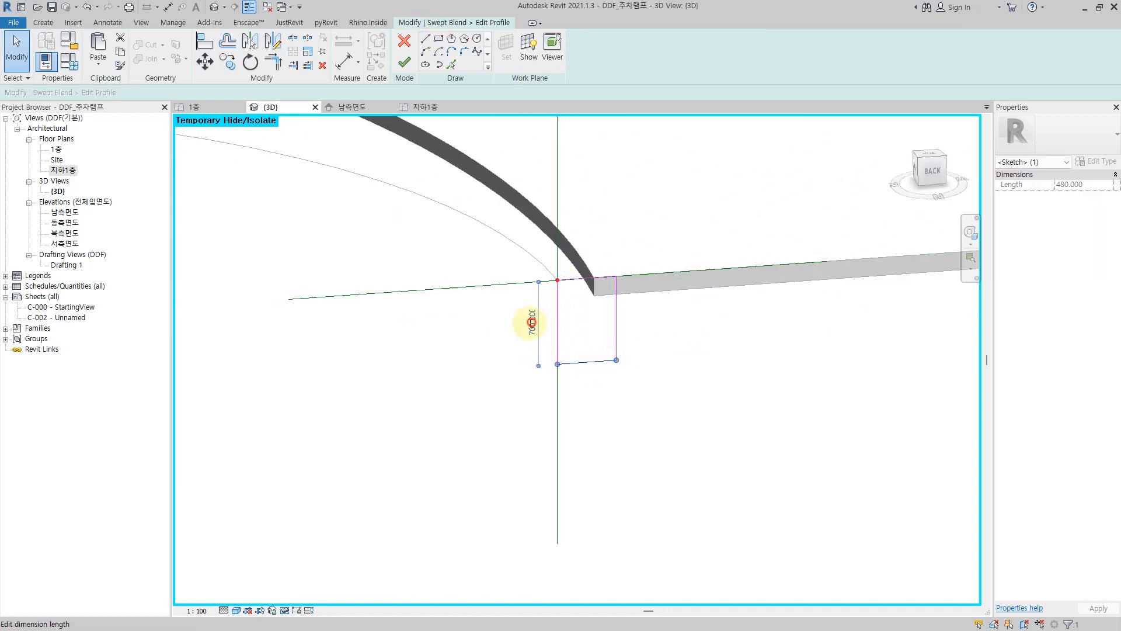
- Set the profile 2 rectangle to 600 high and 400 wide
text(600)
key(Return)
click(616, 315)
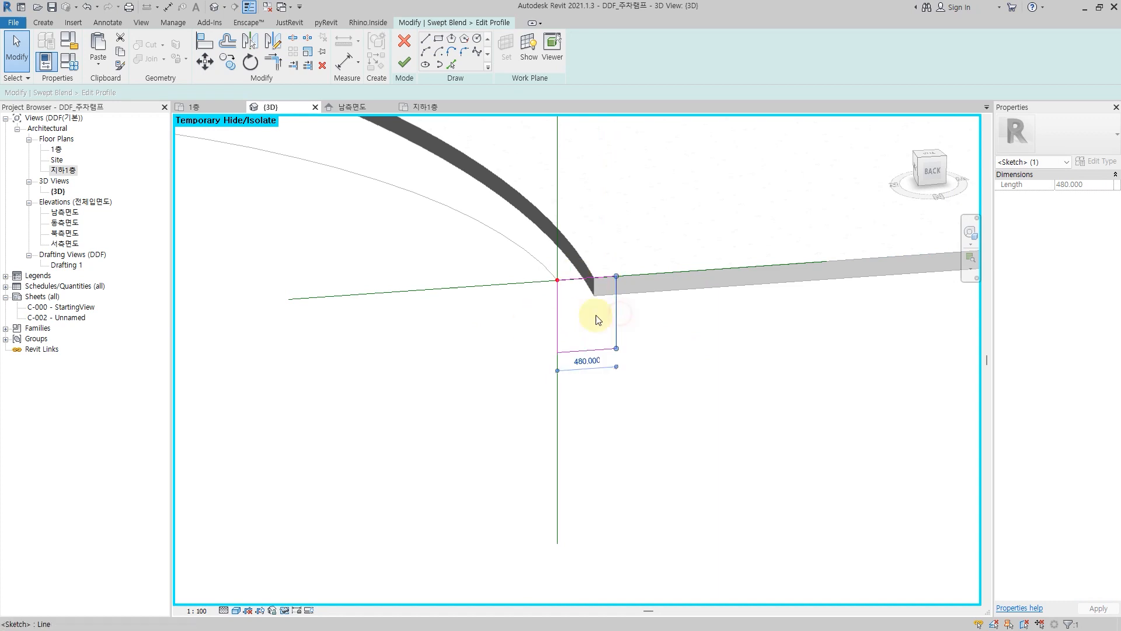
click(587, 362)
text(40)
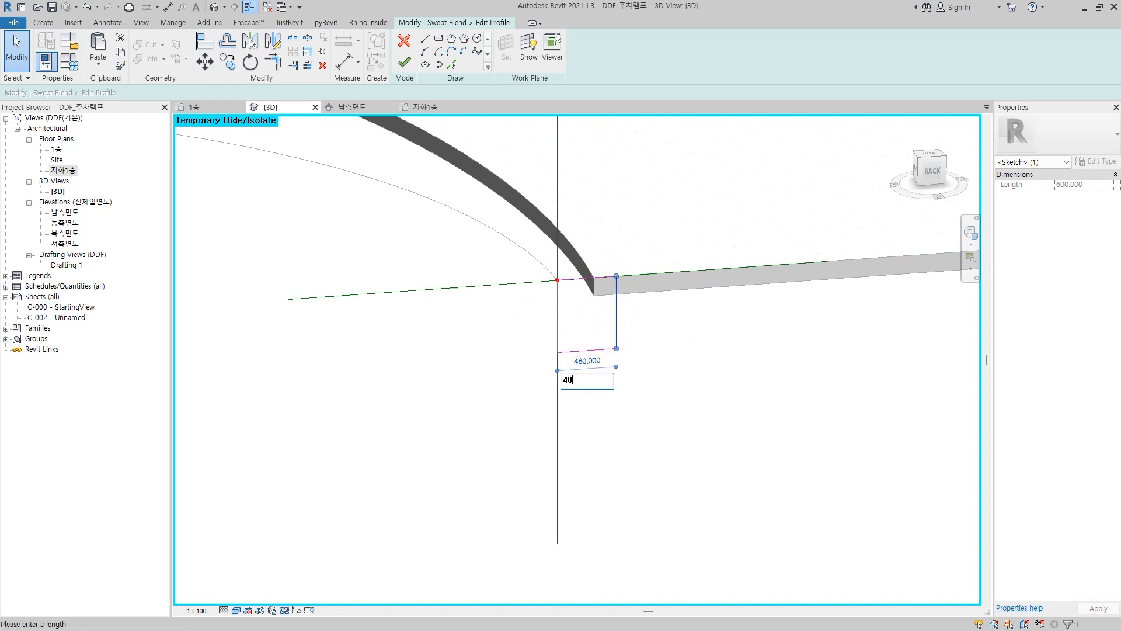
text(0)
key(Return)
click(777, 394)
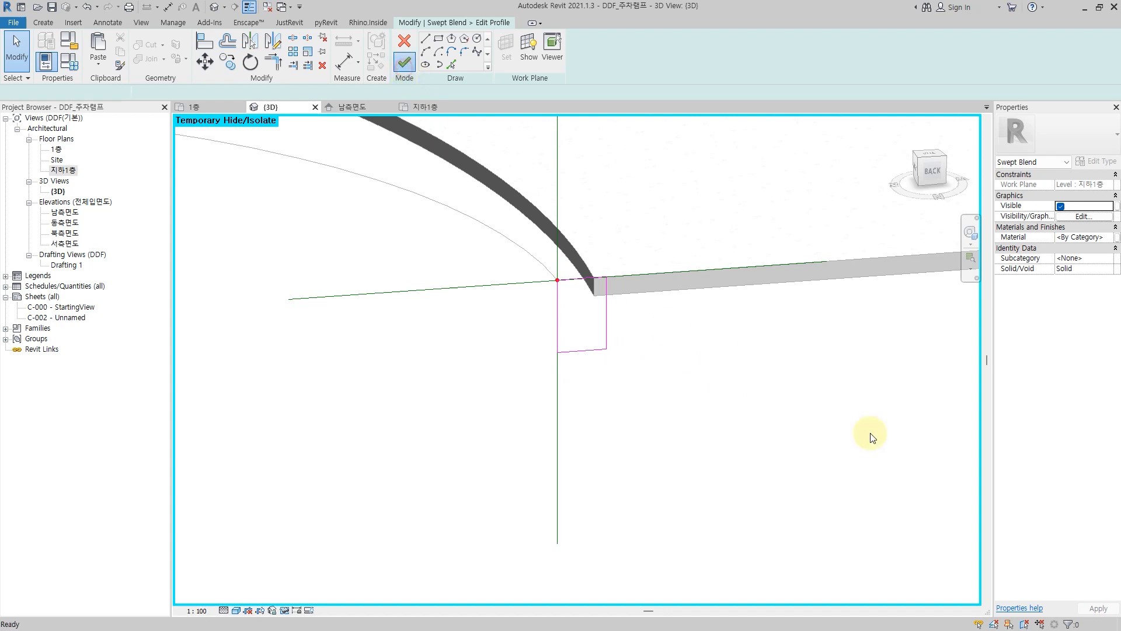
- Finish the profile 2 sketch and complete the swept blend along the curved inner edge
scroll(869, 433, down, 3)
mouse_move(457, 353)
shift+middle_down()
mouse_move(564, 385)
mouse_move(609, 379)
shift+middle_up()
scroll(528, 377, down, 1)
click(608, 383)
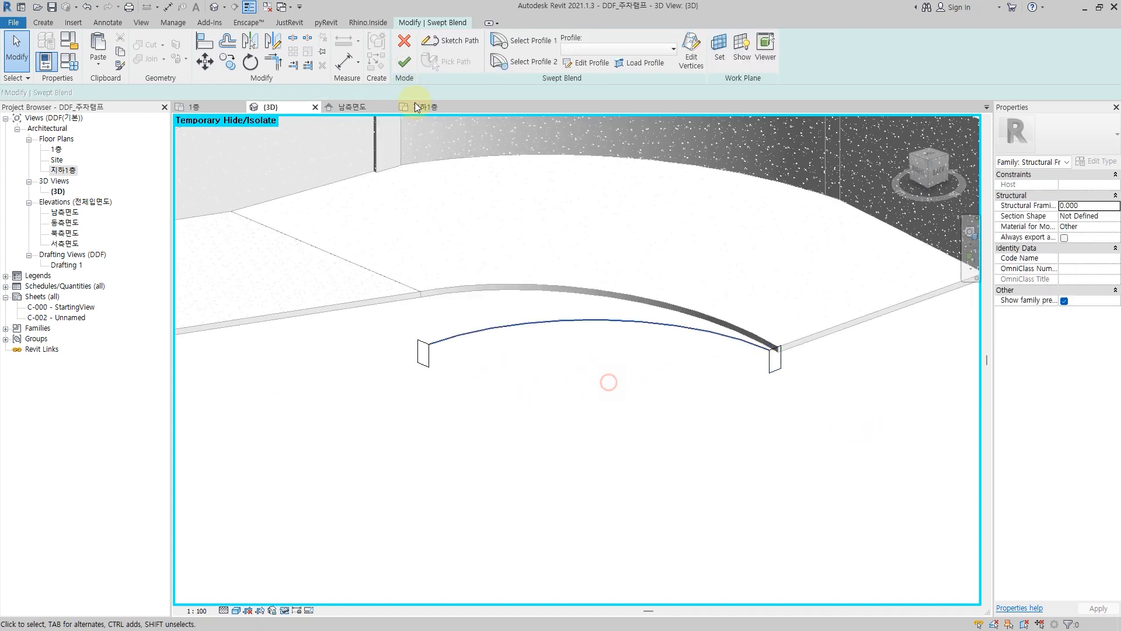
click(404, 61)
shift+middle_drag(666, 403, 538, 375)
scroll(538, 405, up, 2)
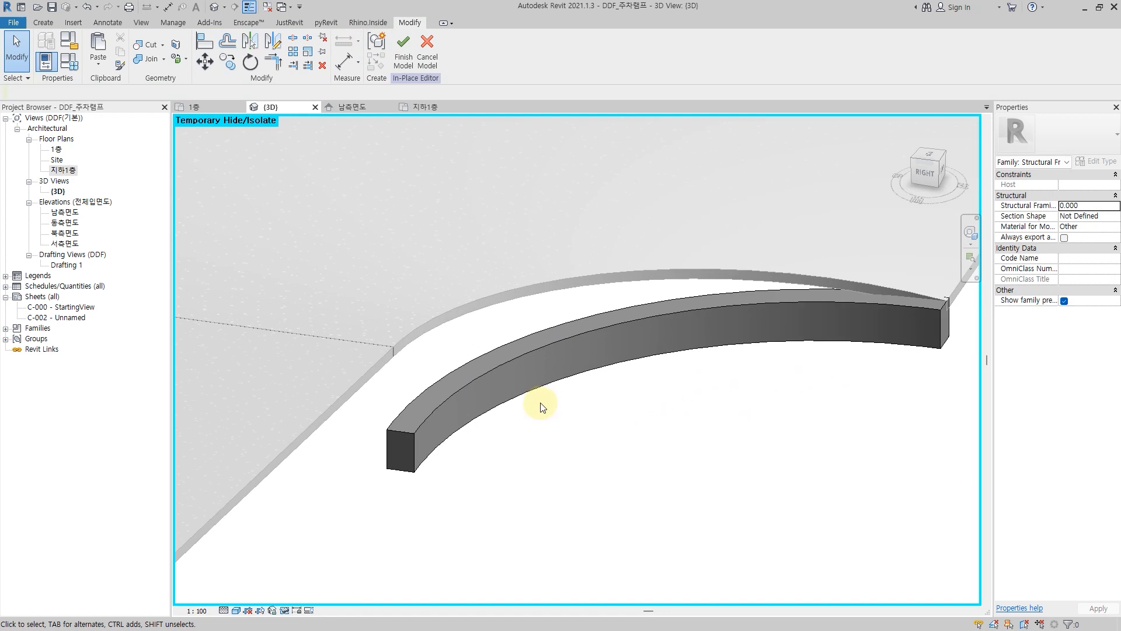
- Assign the material DDF_기본_콘크리트 to the swept blend beam, finding it with a search for 콘크리트
click(531, 349)
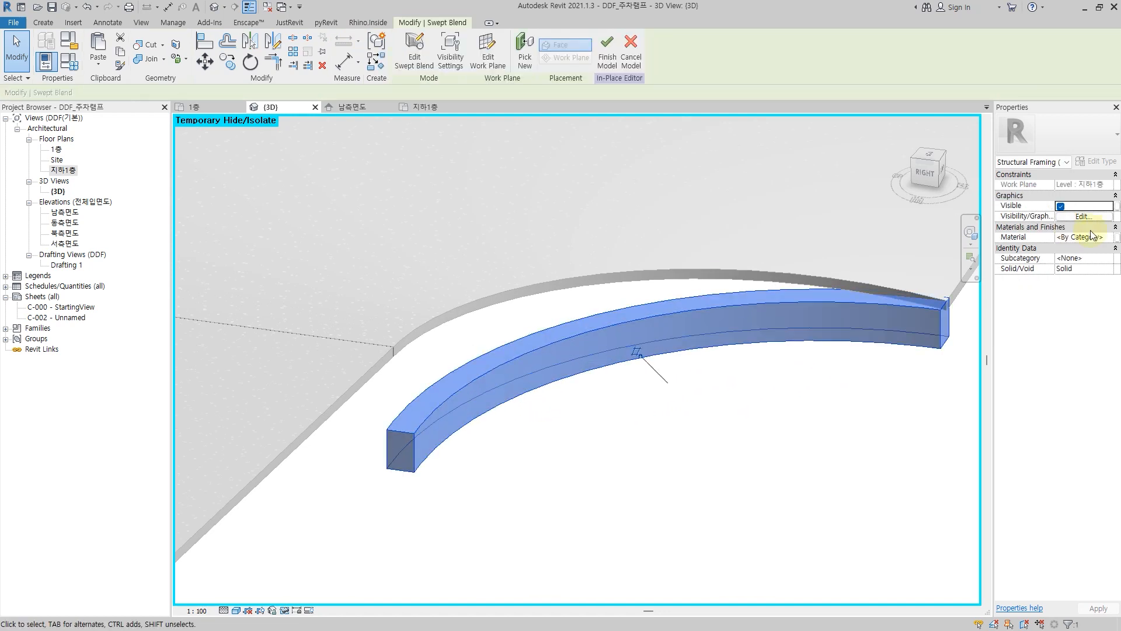
click(1112, 238)
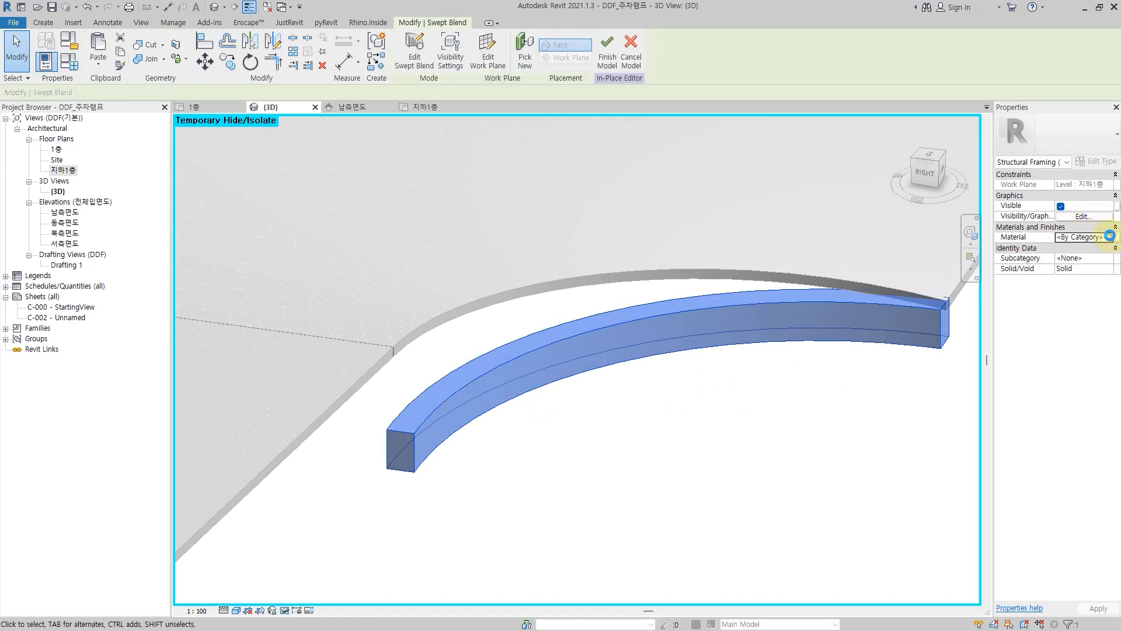
click(1110, 237)
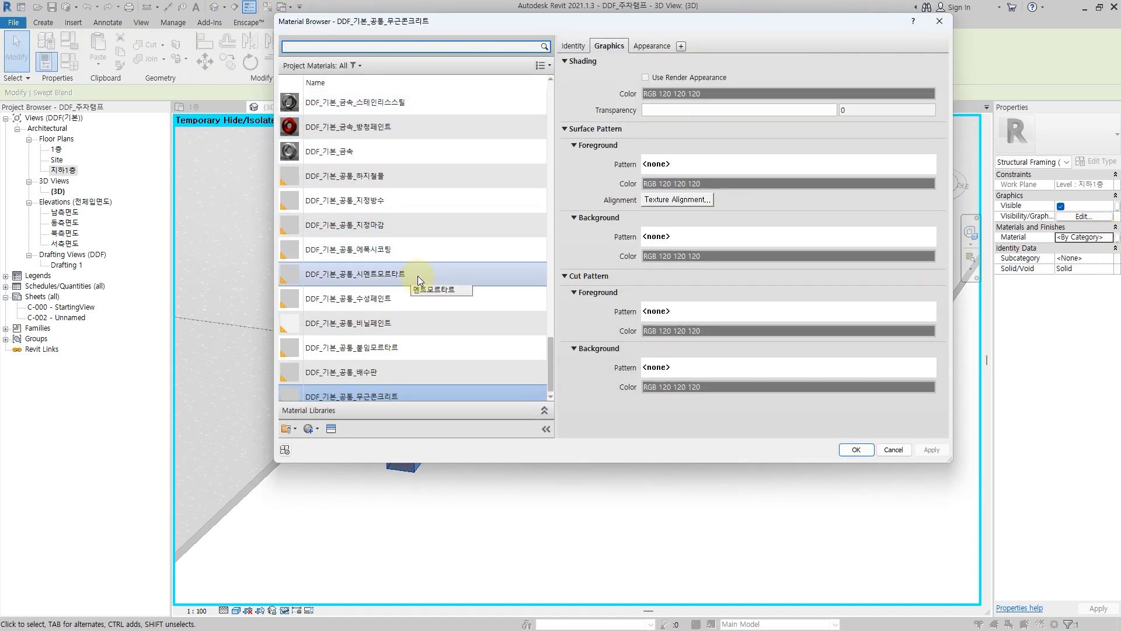
scroll(418, 276, down, 1)
scroll(402, 209, up, 6)
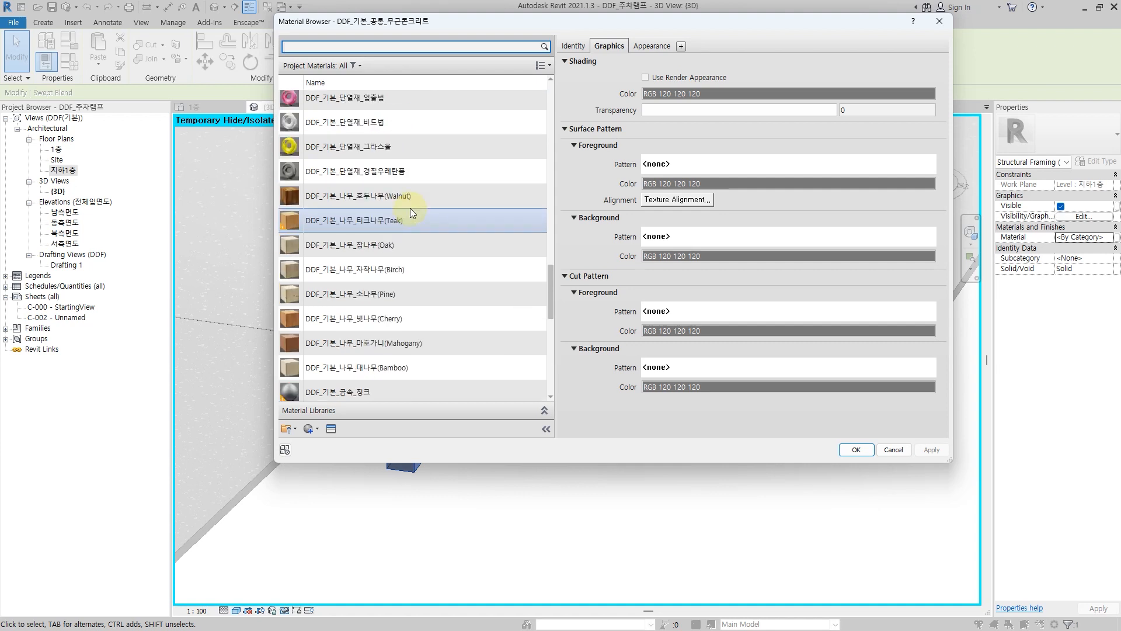
click(386, 41)
text(콘크리트)
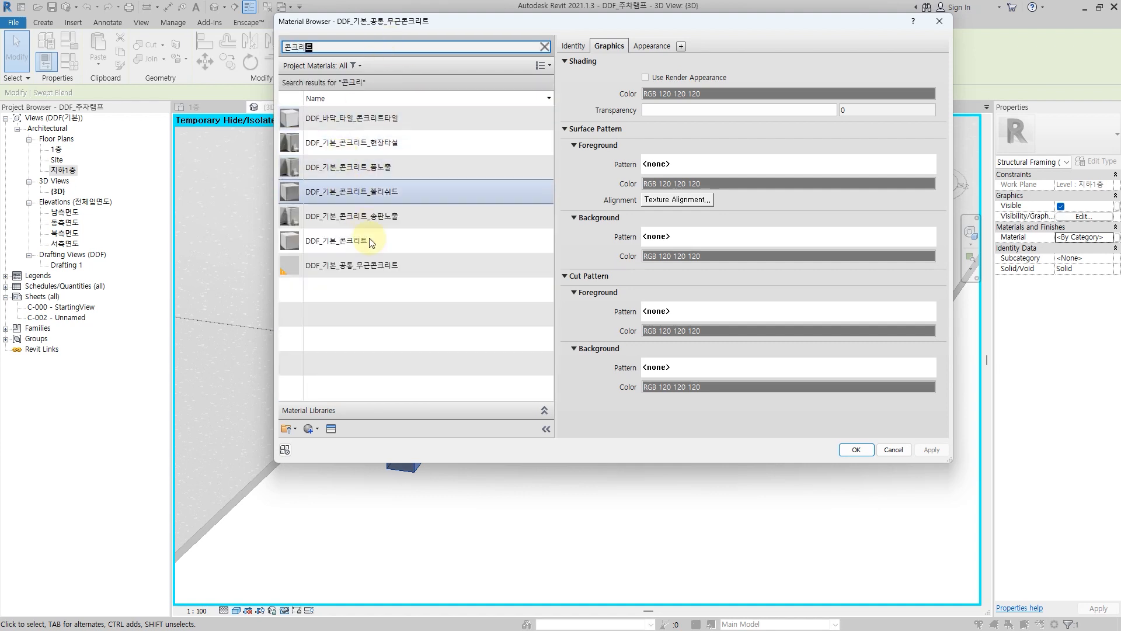
click(370, 239)
click(864, 450)
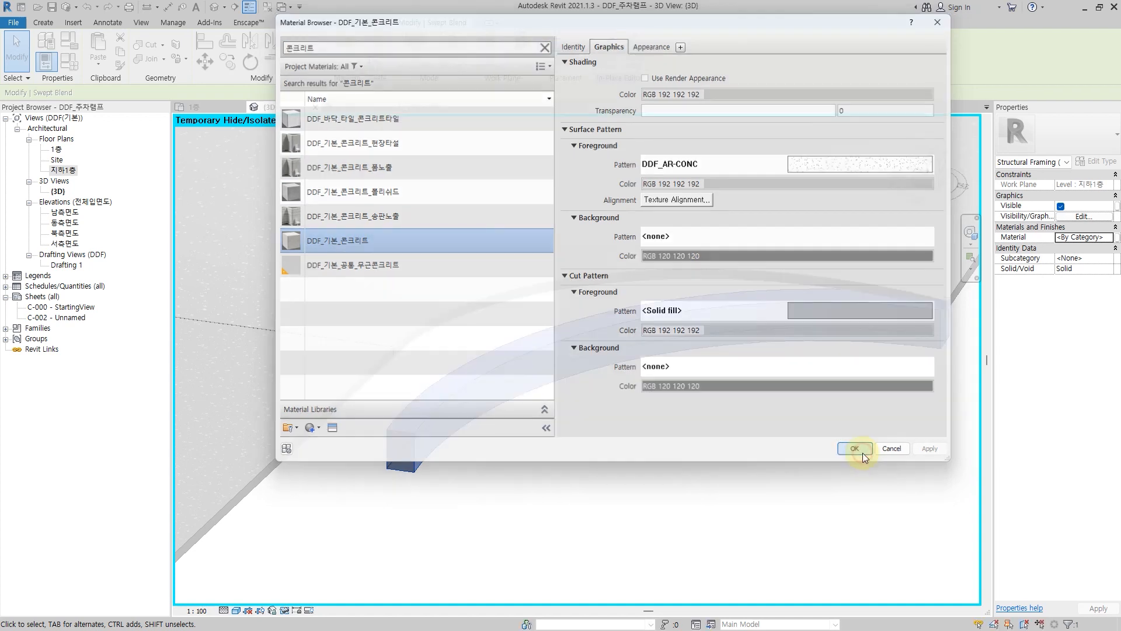
click(805, 451)
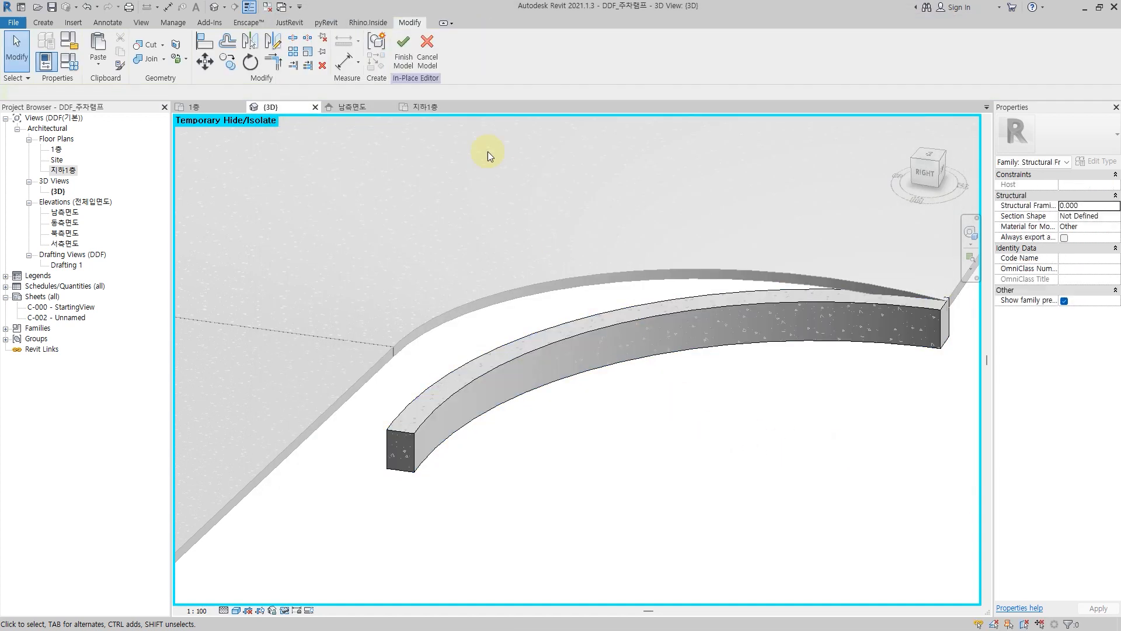
- Finish the in-place beam model and view its end near the straight floor
click(400, 45)
shift+middle_drag(646, 430, 510, 339)
scroll(524, 316, up, 5)
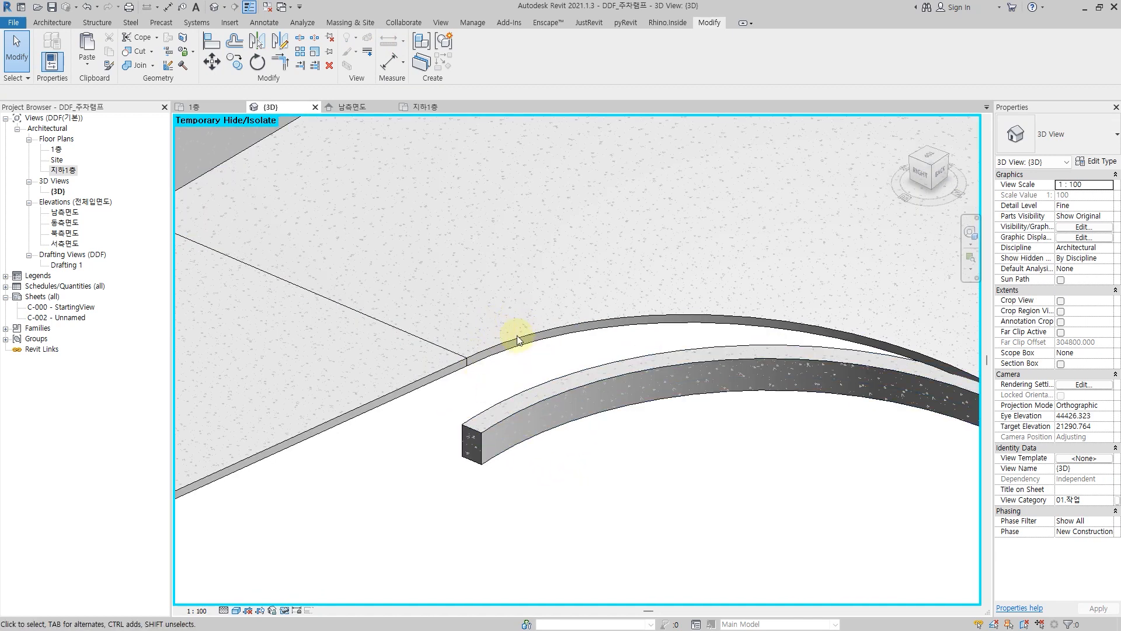
- Reopen the curved beam for in-place editing and open the swept blend's profile 1 sketch
click(538, 404)
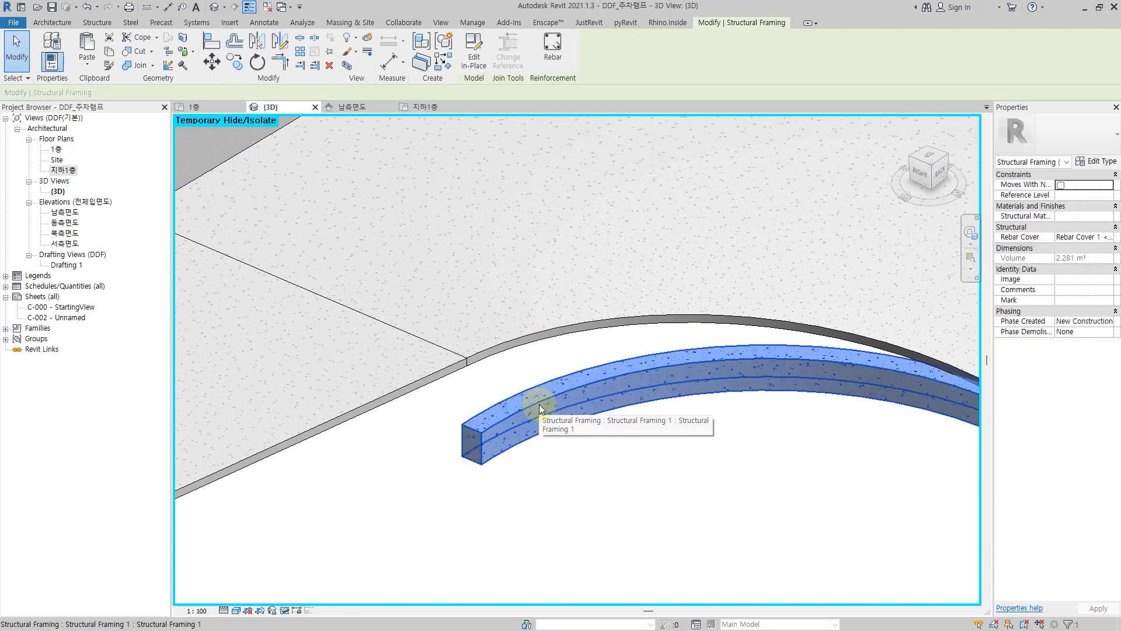
click(474, 61)
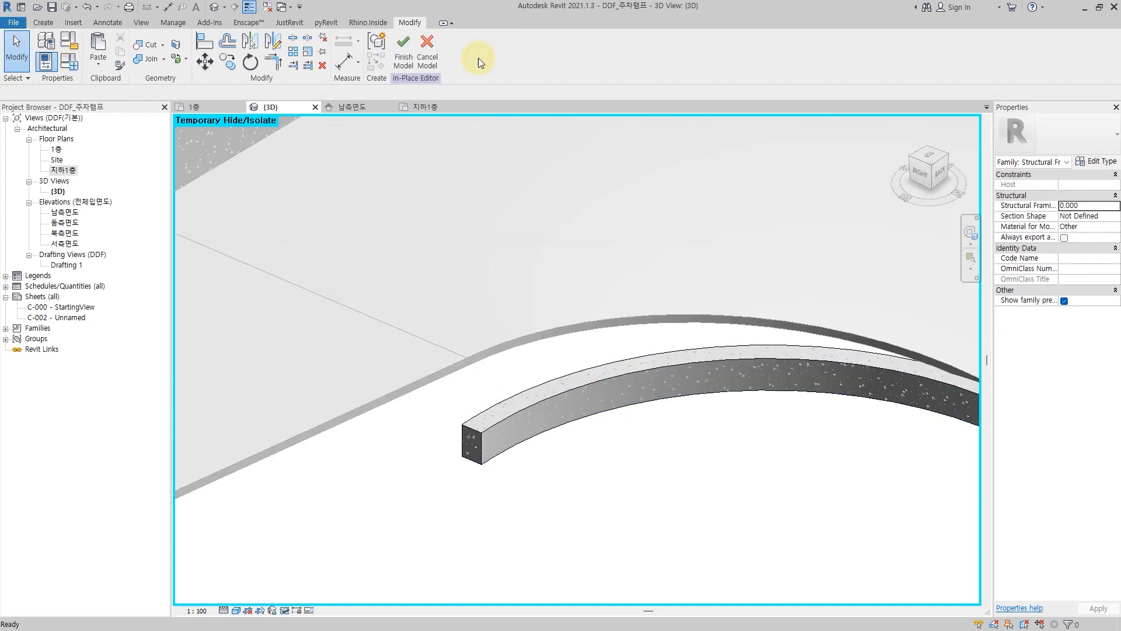
click(503, 404)
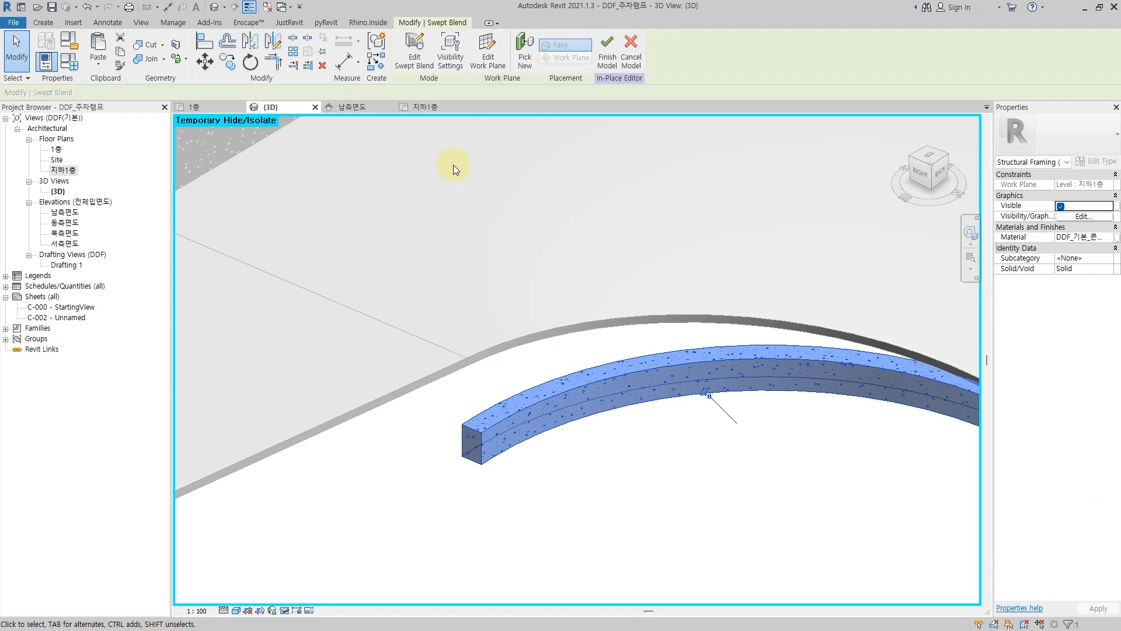
click(419, 68)
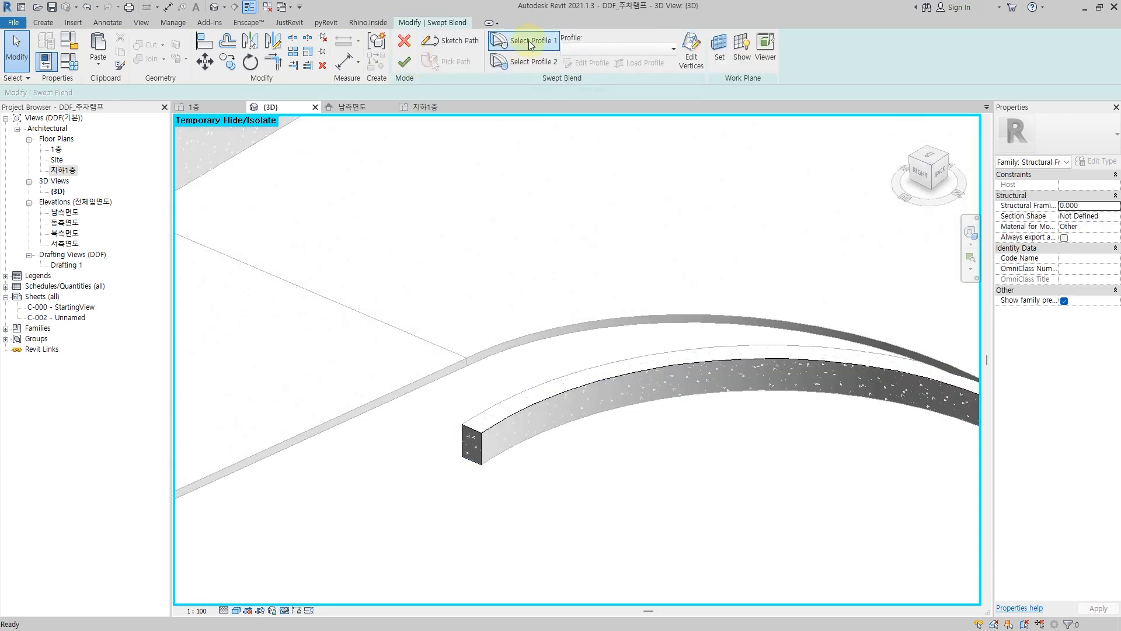
click(529, 42)
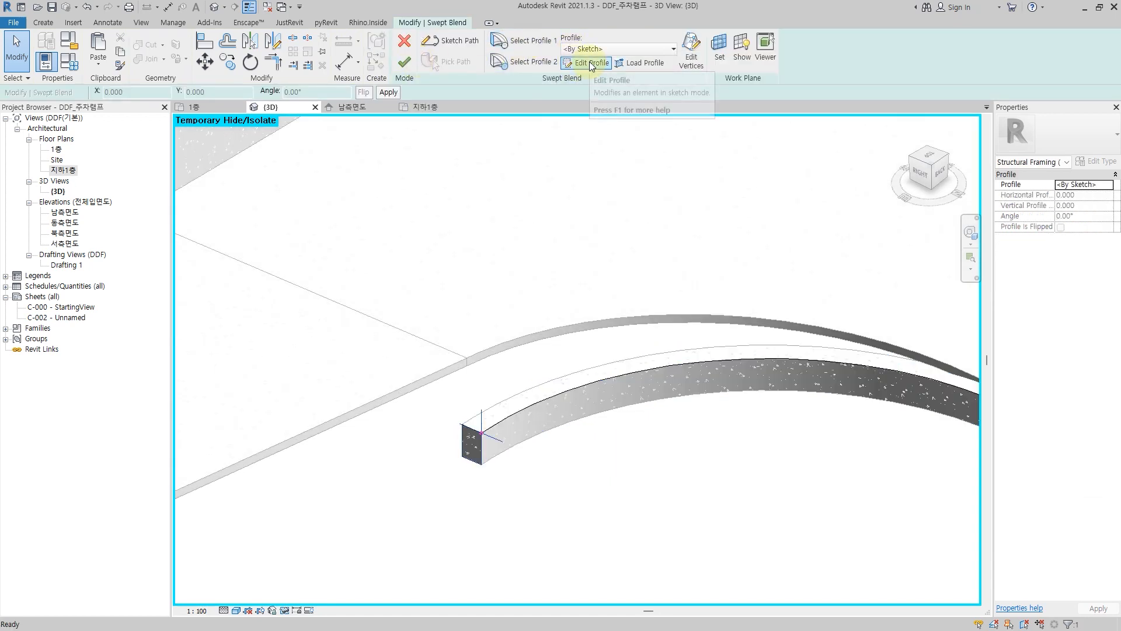
click(592, 63)
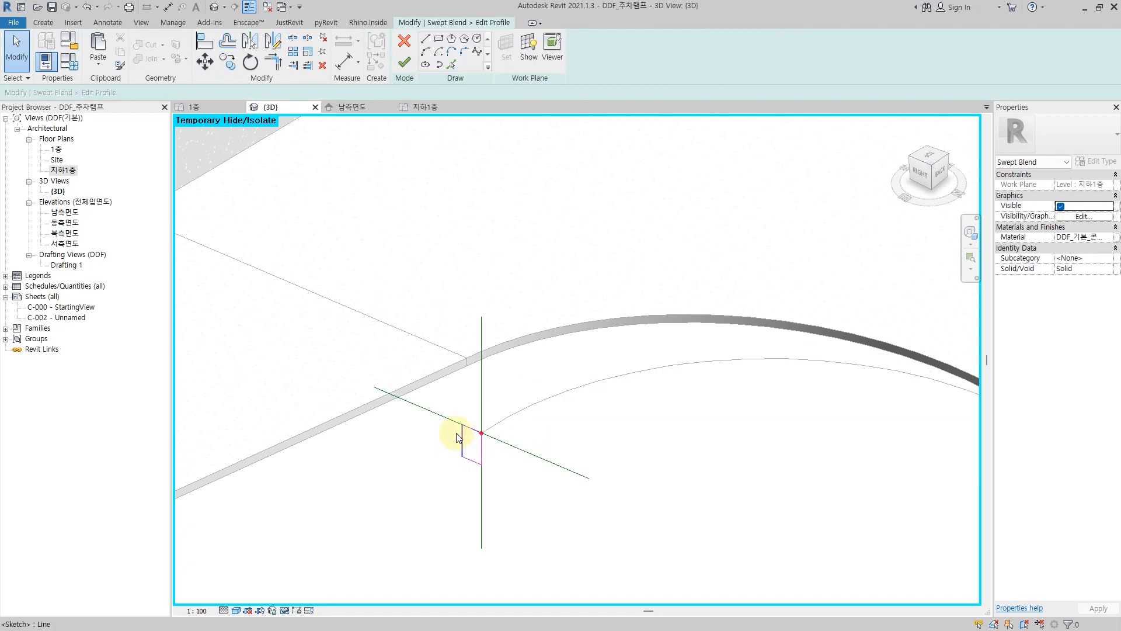
- Move the whole profile 1 rectangle straight up to the floor's top edge and finish the profile sketch
scroll(458, 436, up, 3)
drag(438, 370, 531, 522)
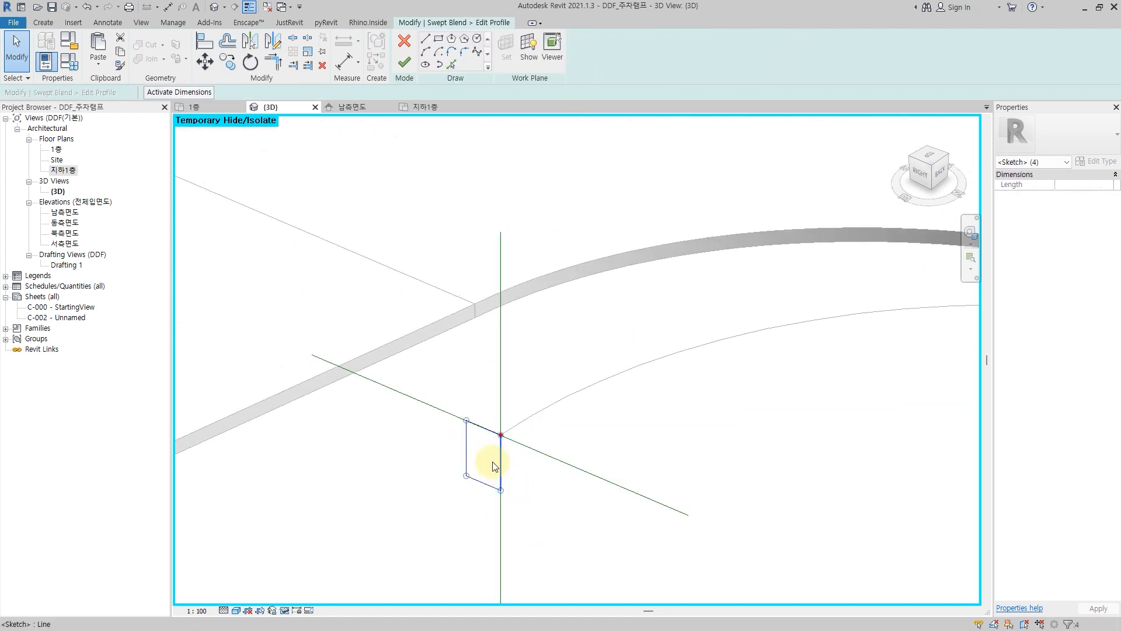
click(204, 60)
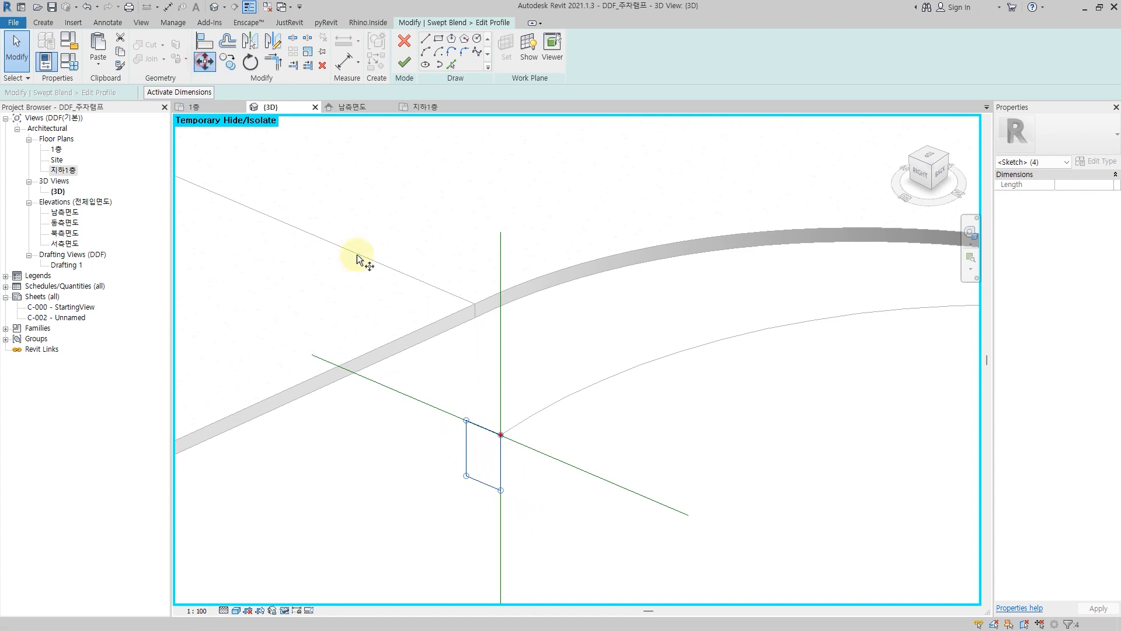
click(466, 420)
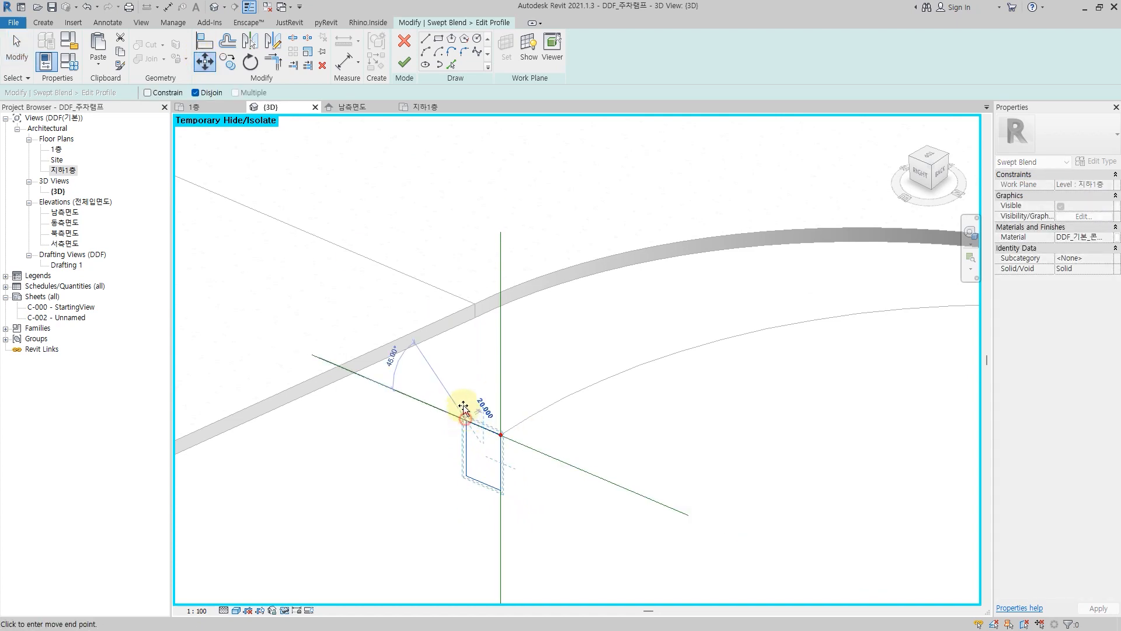
click(466, 301)
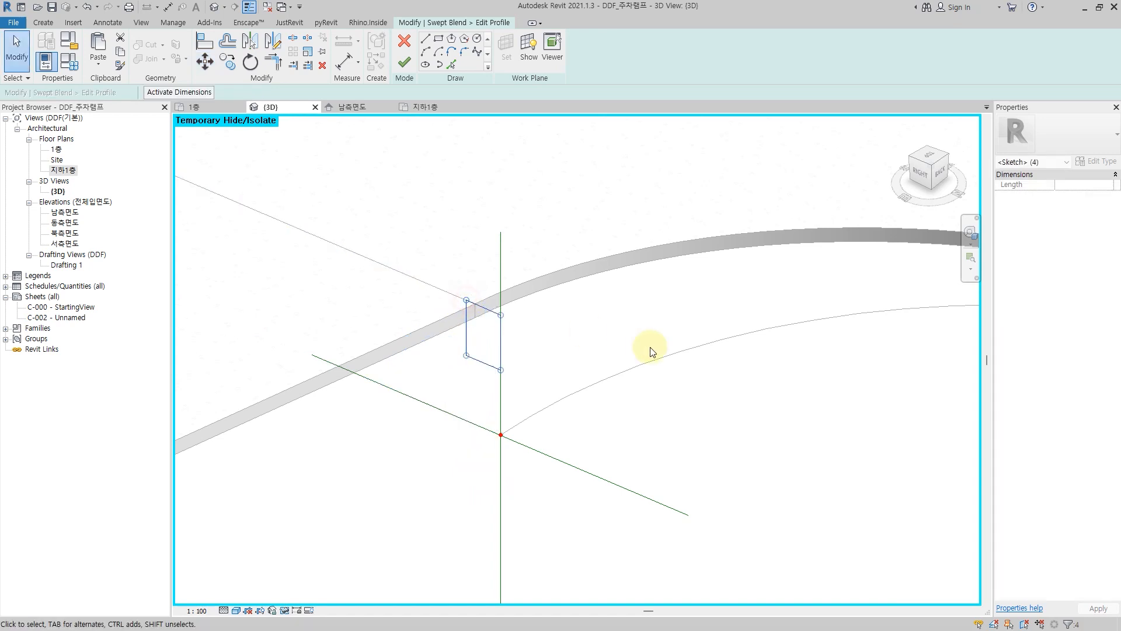
click(404, 63)
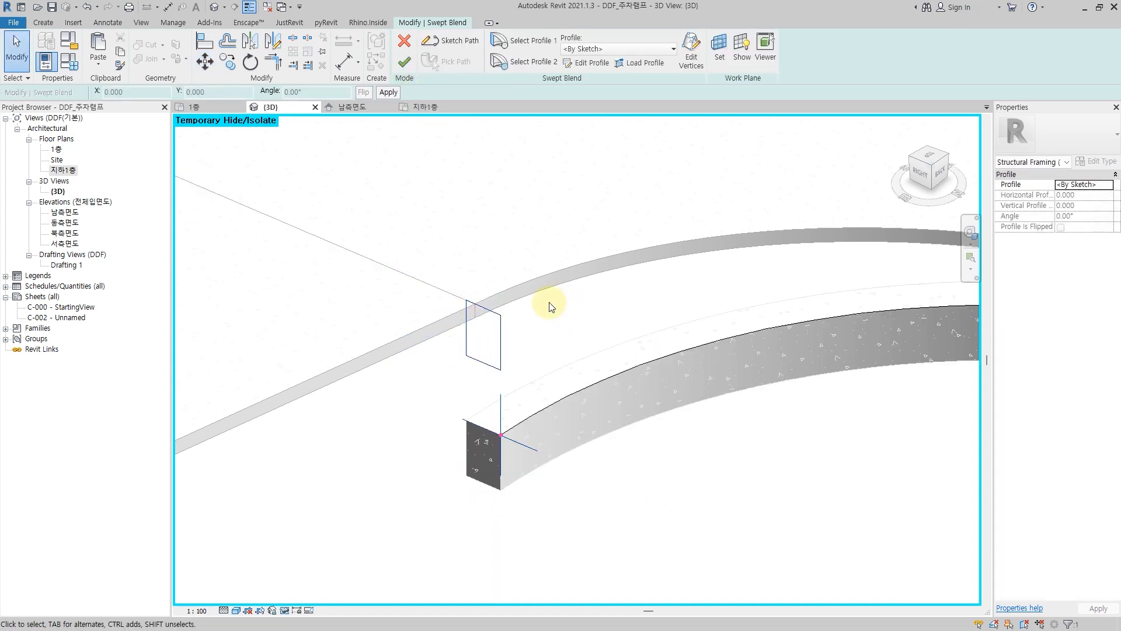
- Finish the swept blend edit and reset the temporary hide/isolate in the 3D view
click(405, 63)
click(432, 400)
shift+middle_drag(433, 400, 681, 435)
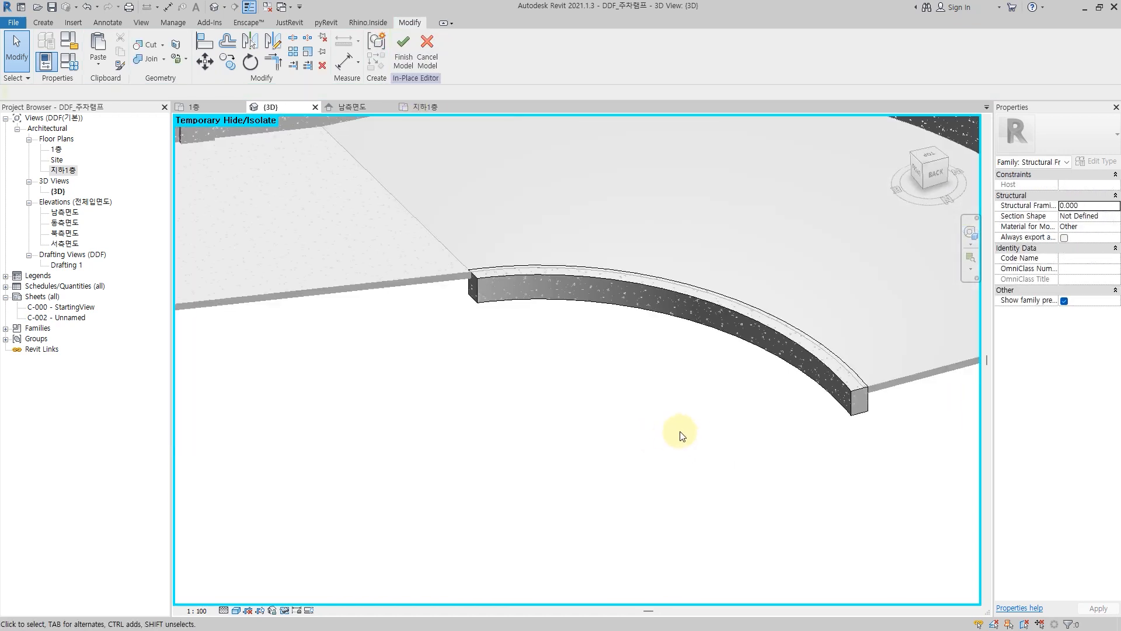
key(r)
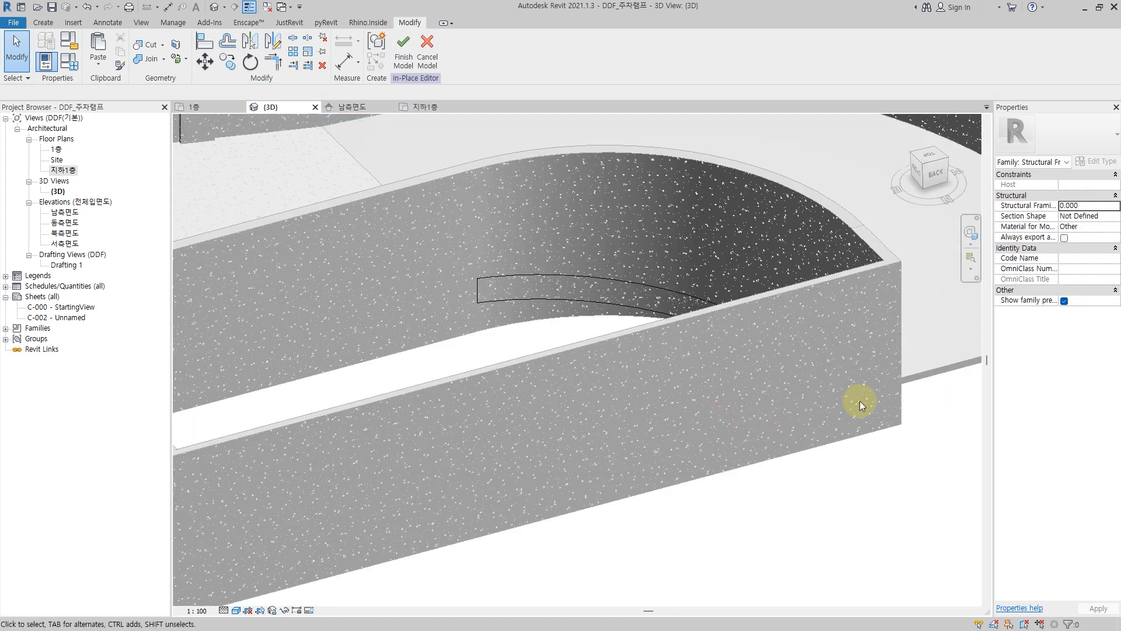
- Examine from several sides how the curved beam meets the inner wall and the sloped floor
shift+middle_drag(861, 401, 625, 322)
middle_drag(677, 368, 575, 426)
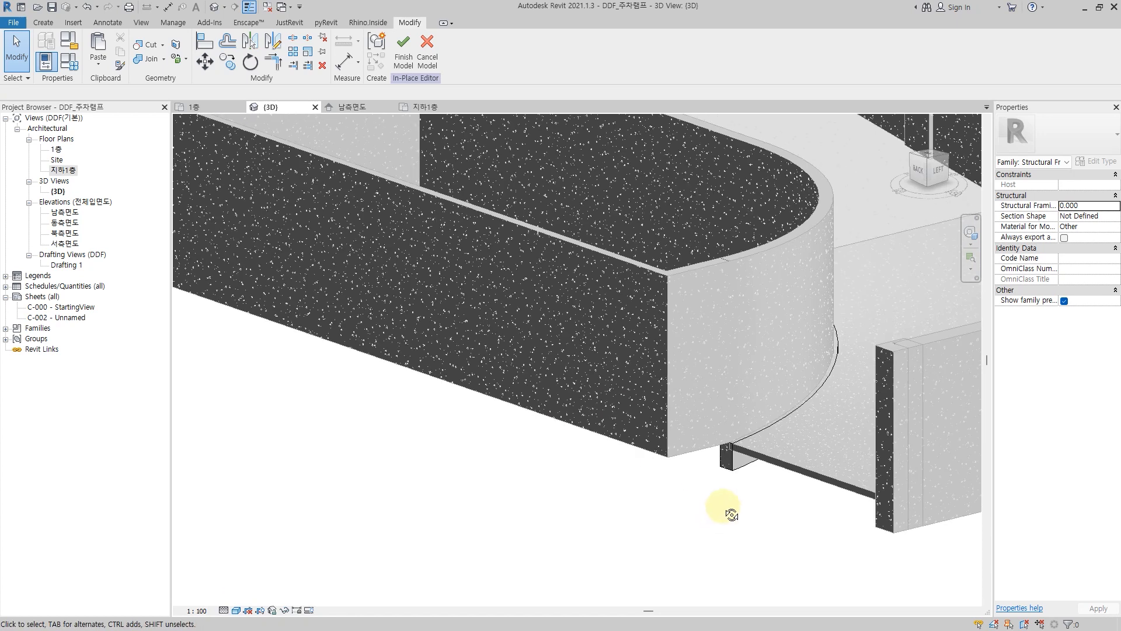
shift+middle_drag(729, 511, 770, 514)
shift+middle_drag(783, 357, 794, 431)
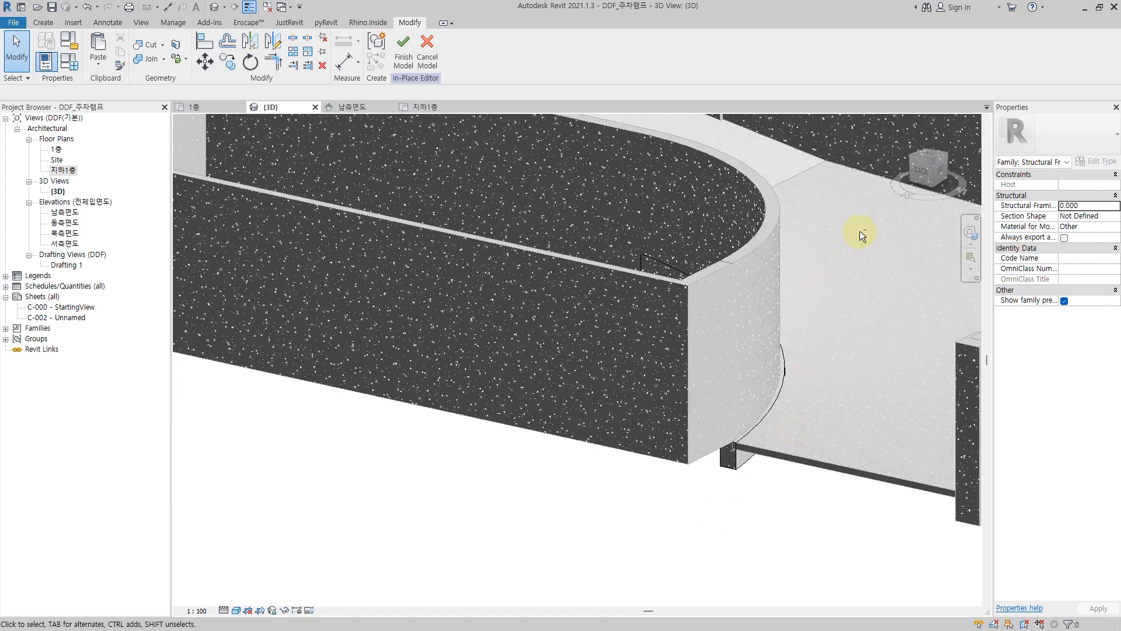
shift+middle_drag(860, 232, 812, 379)
middle_drag(790, 467, 858, 275)
shift+middle_drag(533, 479, 627, 389)
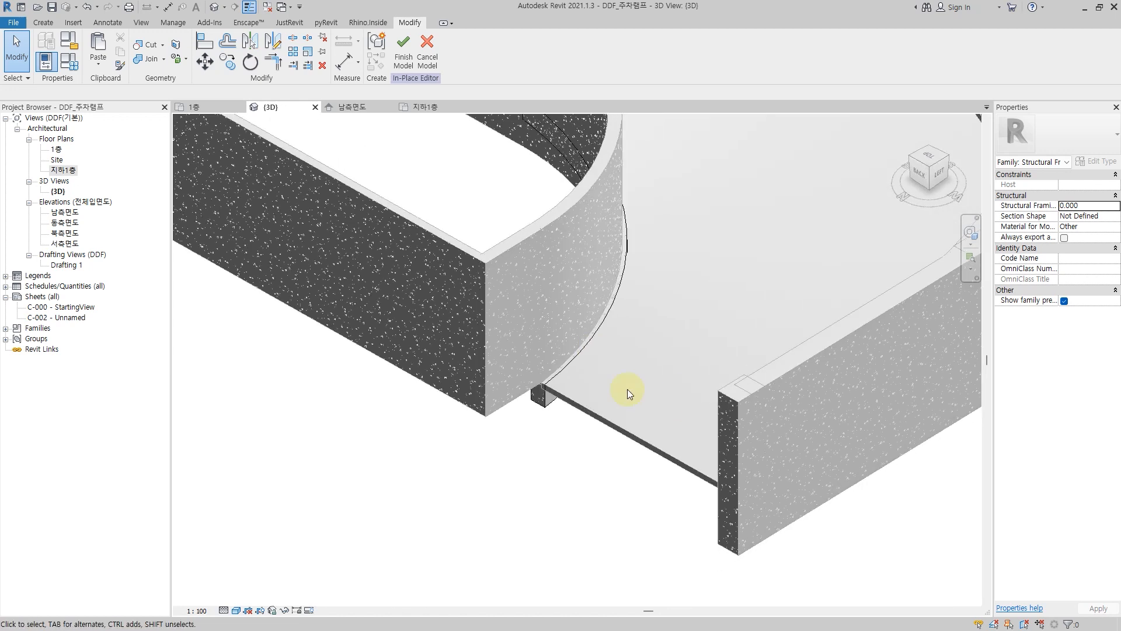
- Finish the in-place beam model and return to the project
shift+middle_drag(637, 517, 663, 368)
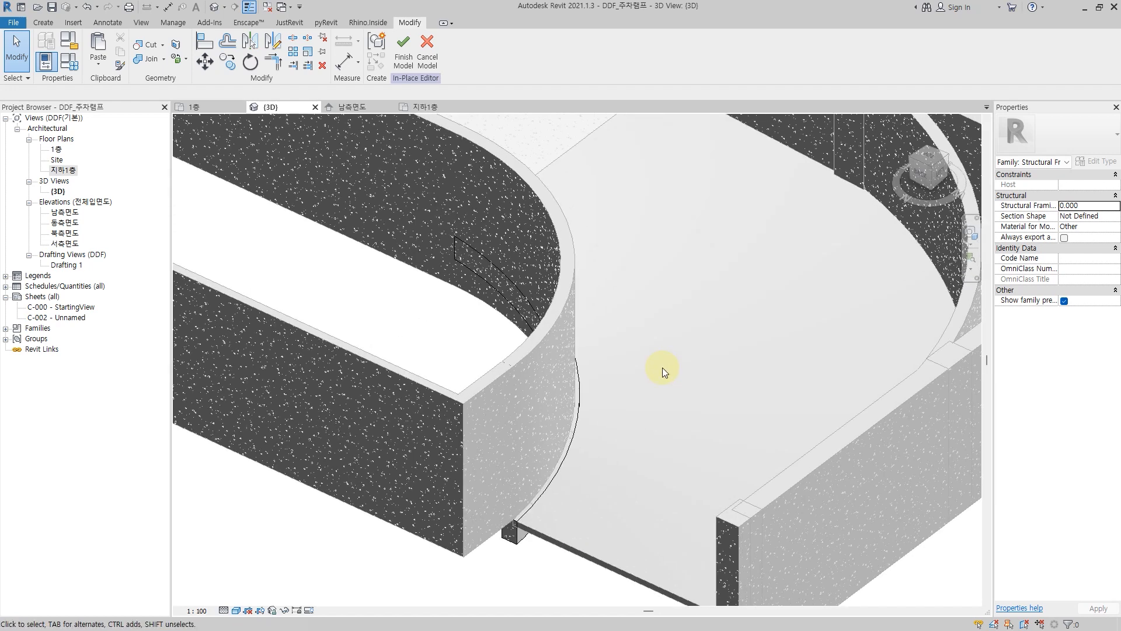
shift+middle_drag(662, 366, 717, 415)
scroll(699, 418, up, 2)
scroll(723, 454, down, 3)
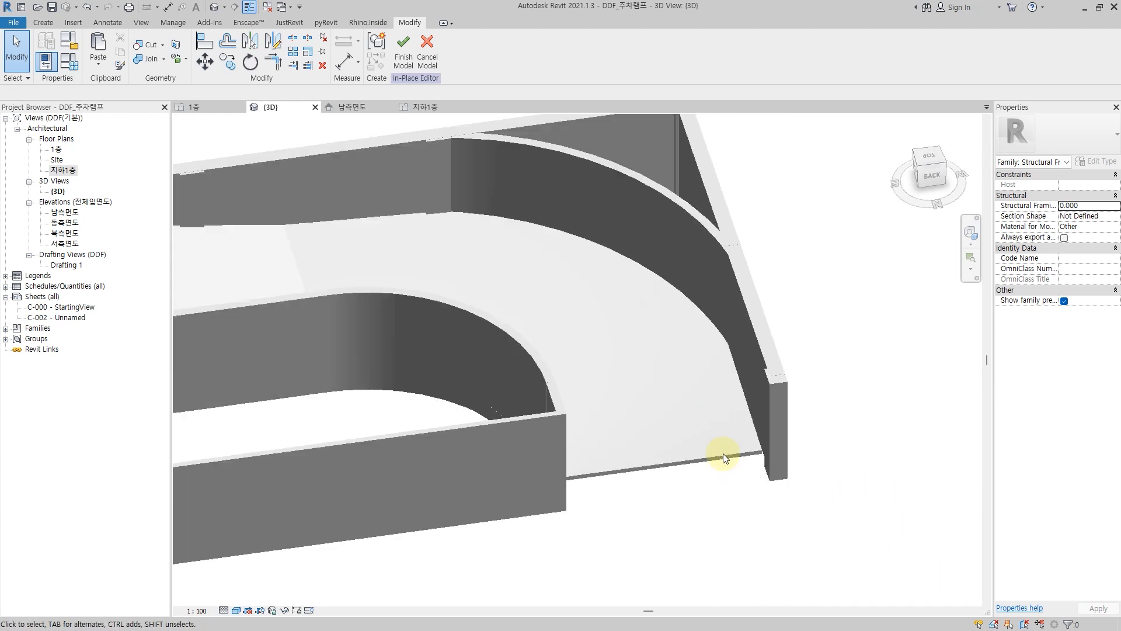
click(403, 48)
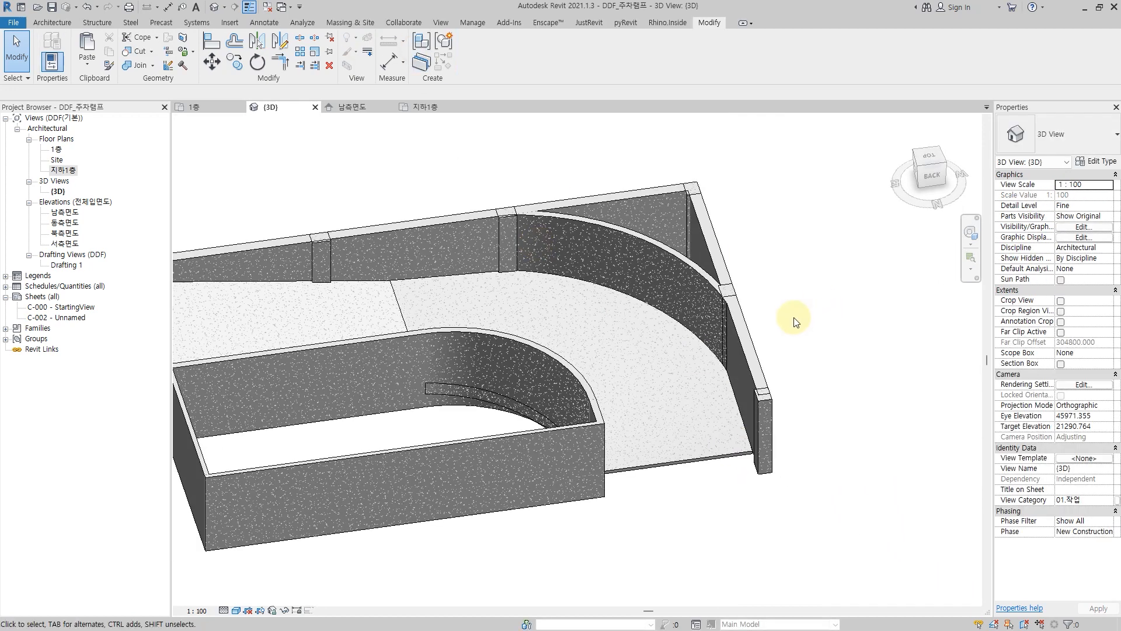
- Select the curved ramp floor together with the curved and straight outer walls around it to examine where they meet
click(694, 455)
shift+middle_drag(713, 321, 626, 507)
ctrl+click(643, 269)
ctrl+click(507, 187)
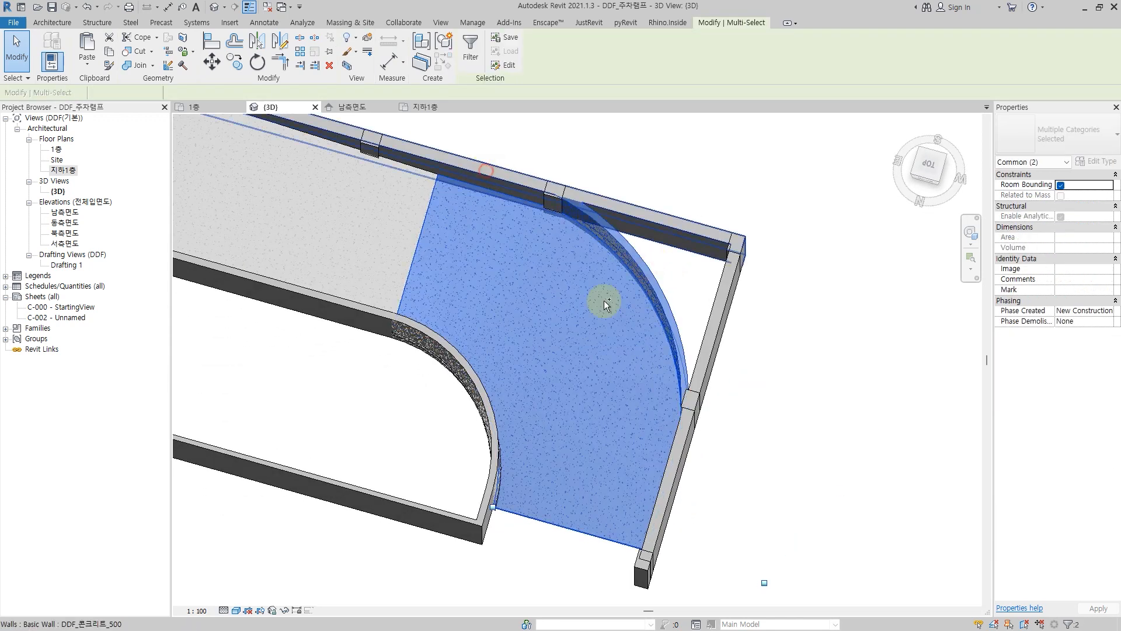
click(766, 451)
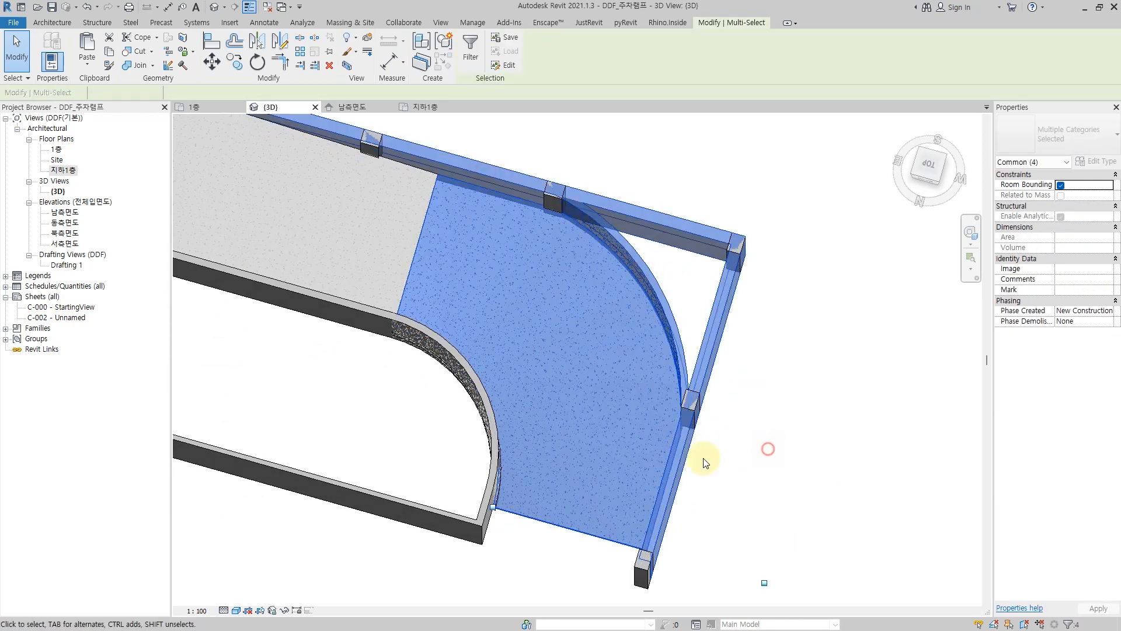
- Isolate the curved floor in the 3D view to examine its outer edge, and reset the temporary hide/isolate
click(604, 534)
shift+middle_drag(604, 533, 549, 402)
key(h)
key(i)
click(615, 486)
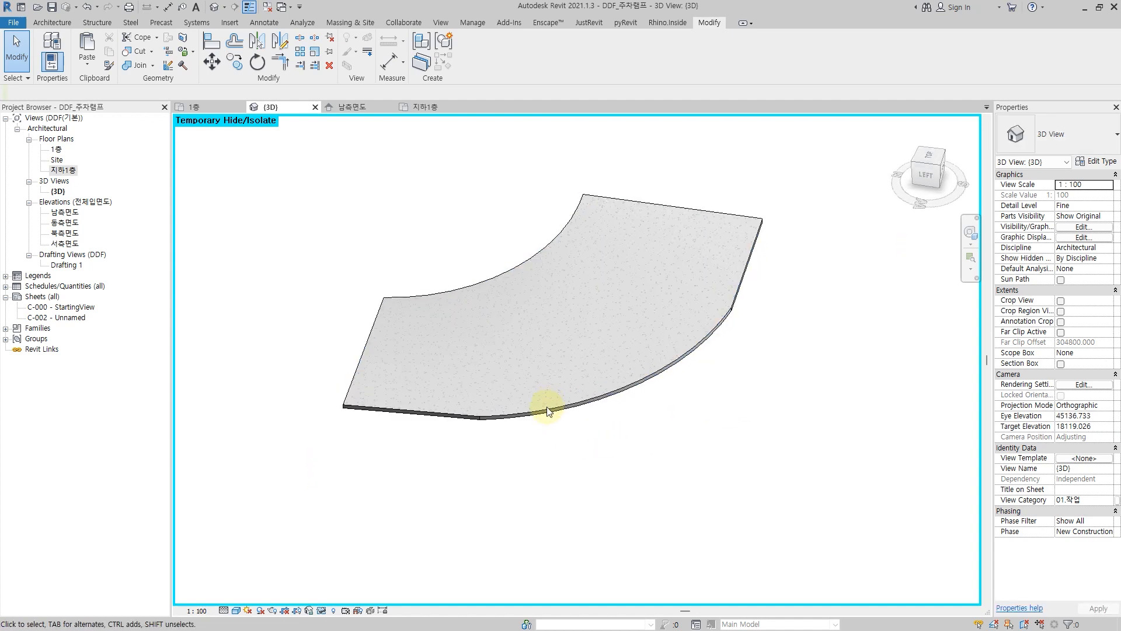
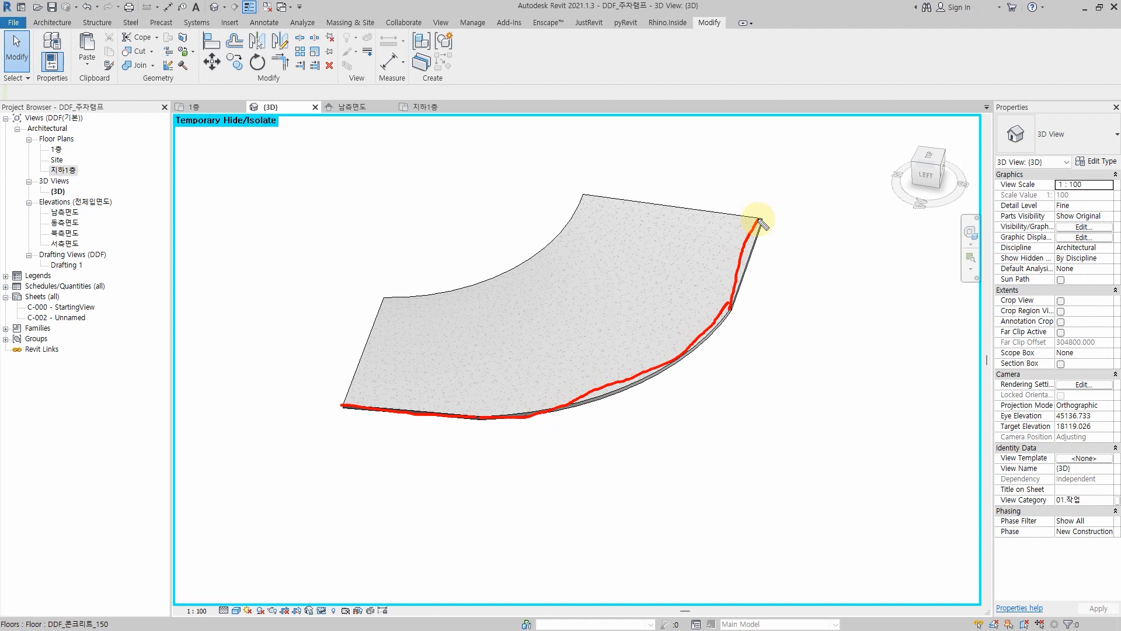
key(h)
key(r)
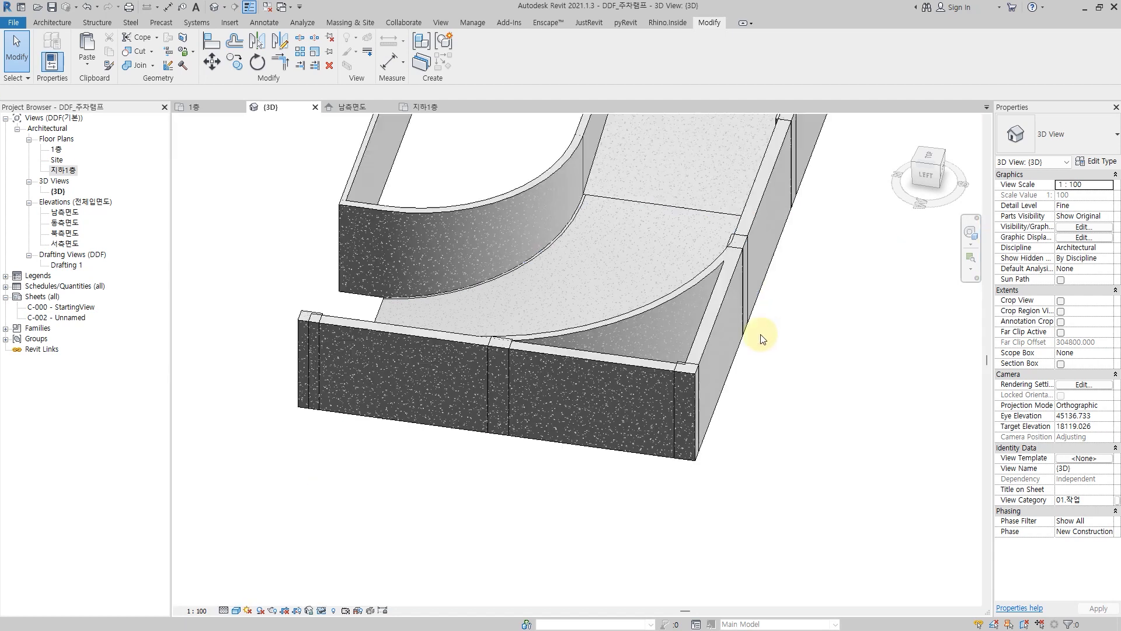
- Delete the in-place curved beam beneath the inner edge of the ramp floor
shift+middle_drag(388, 356, 569, 332)
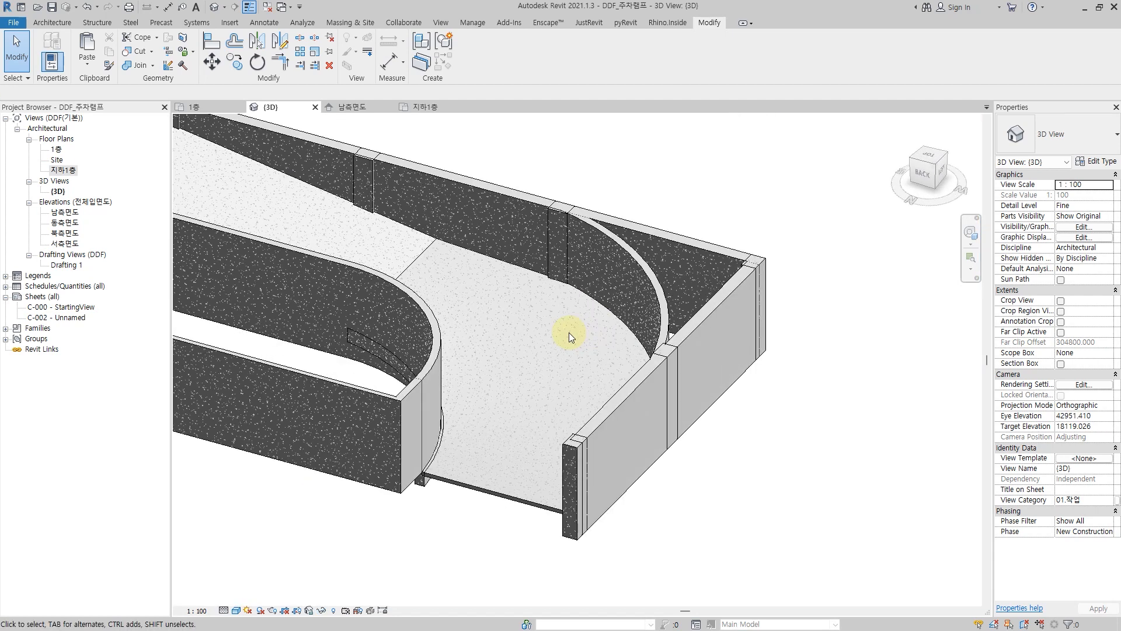
shift+middle_drag(506, 411, 473, 519)
scroll(478, 510, up, 2)
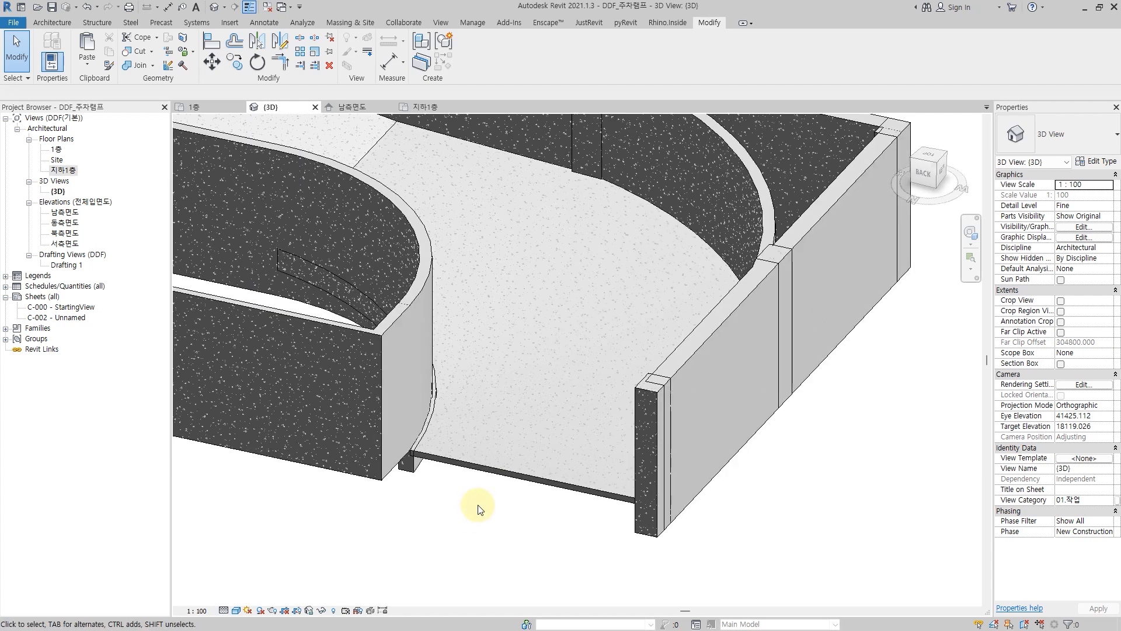
click(413, 471)
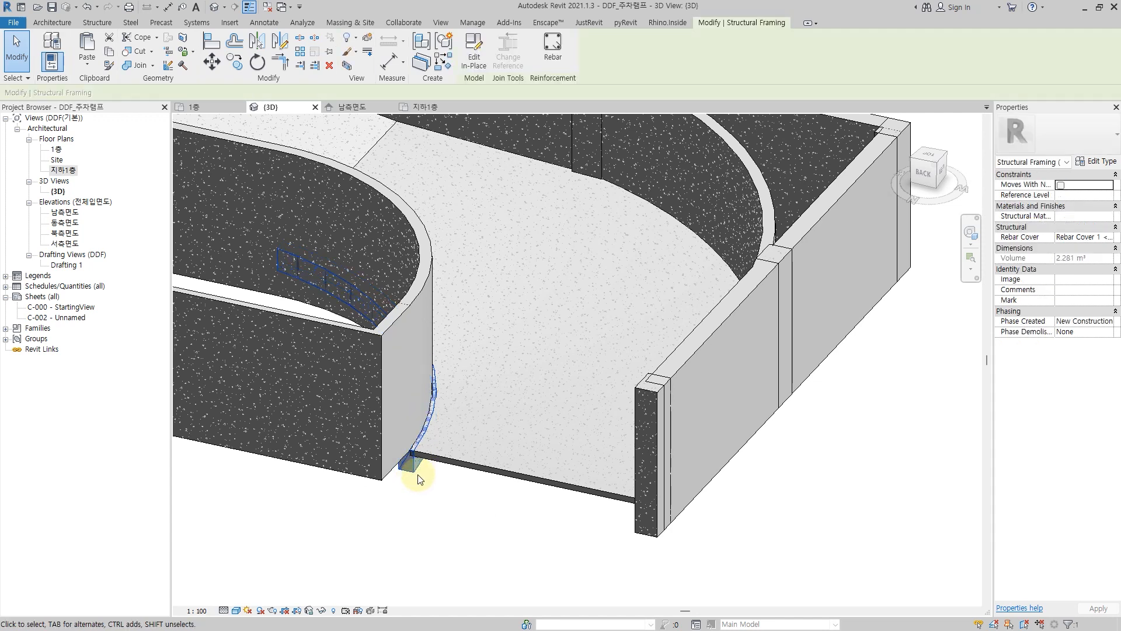
click(465, 498)
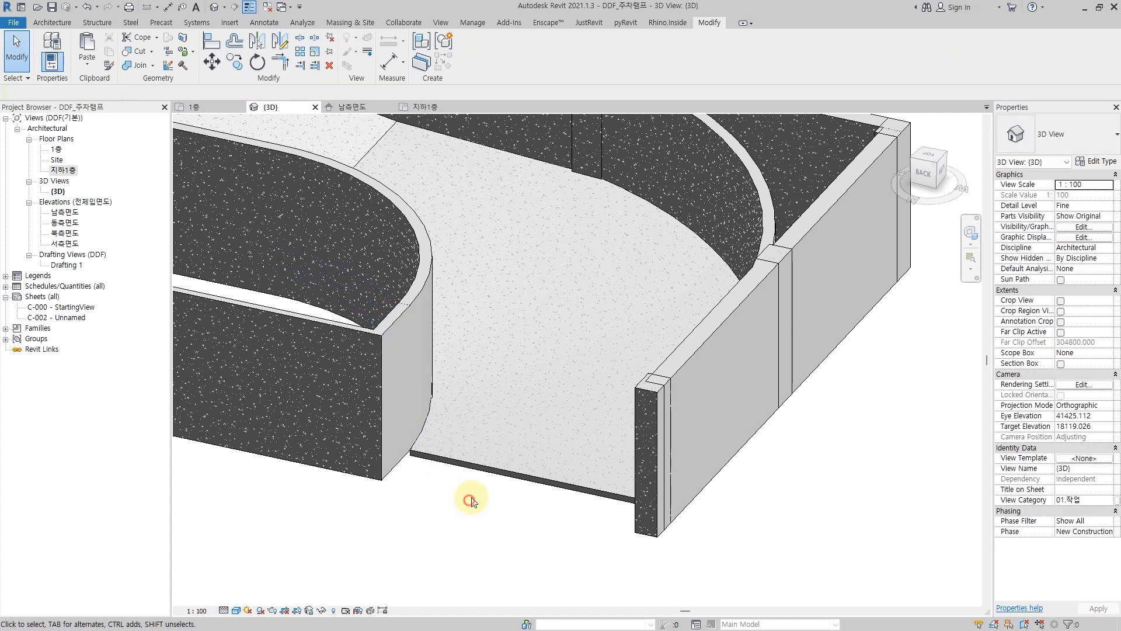
- Copy the curved ramp floor and paste the copy aligned to the same place
click(486, 465)
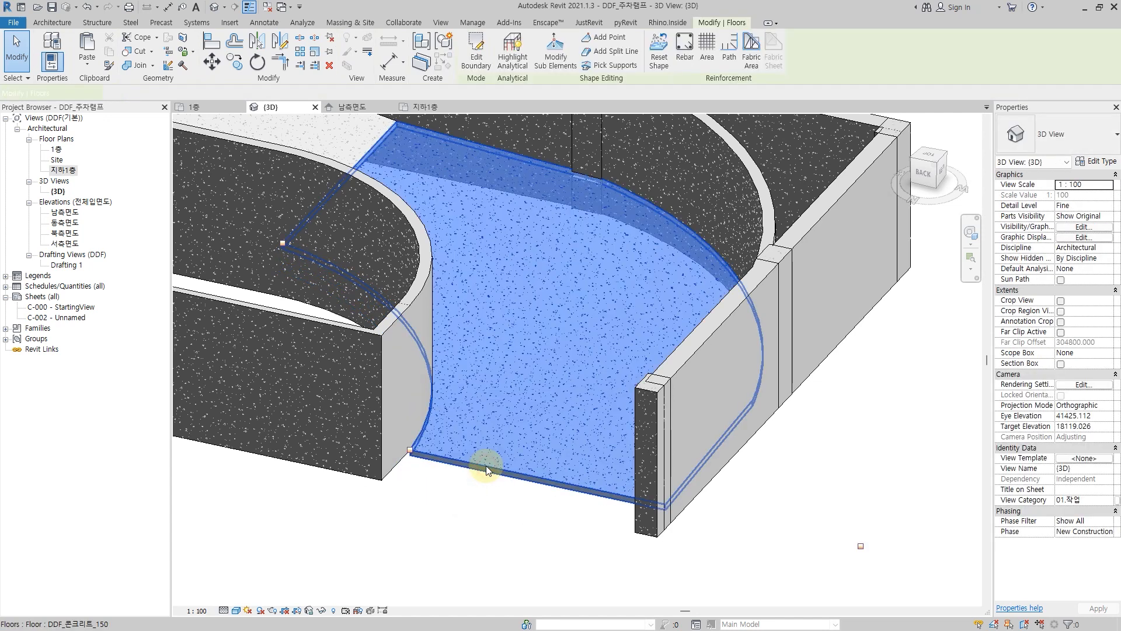
click(89, 61)
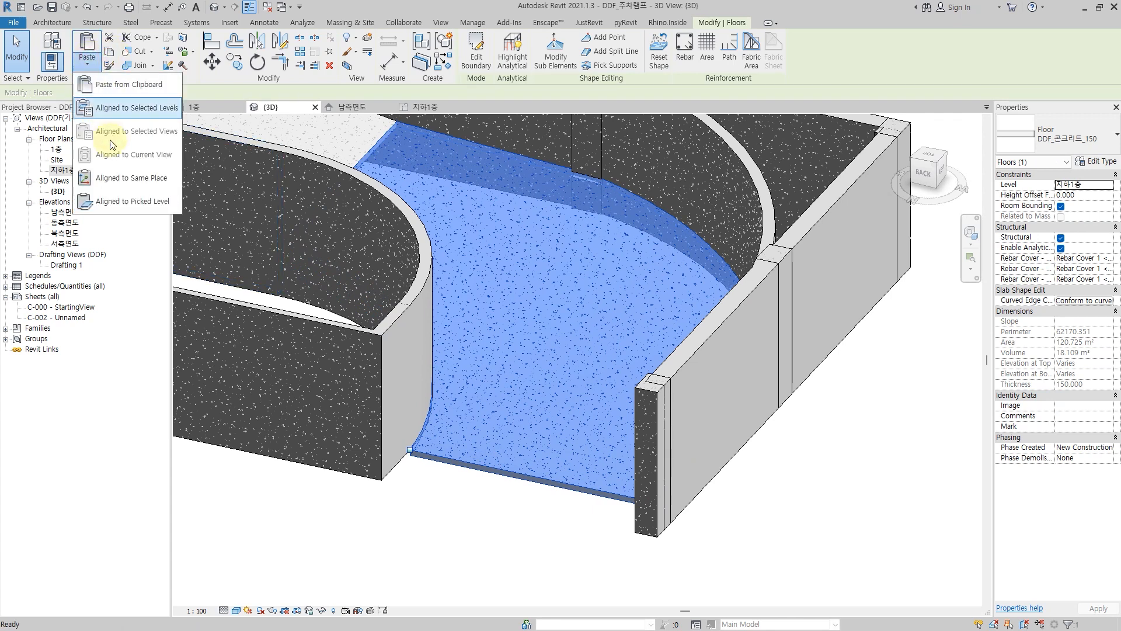
click(128, 185)
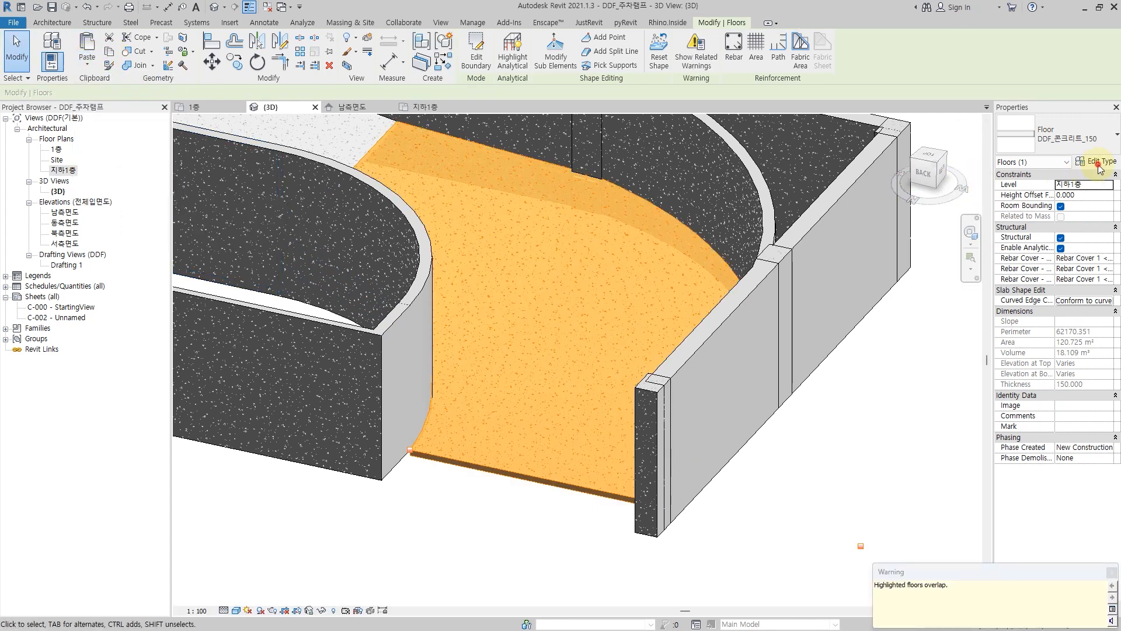
- Duplicate the pasted floor's type under the name DDF_콘크리트_600
click(1098, 163)
click(918, 140)
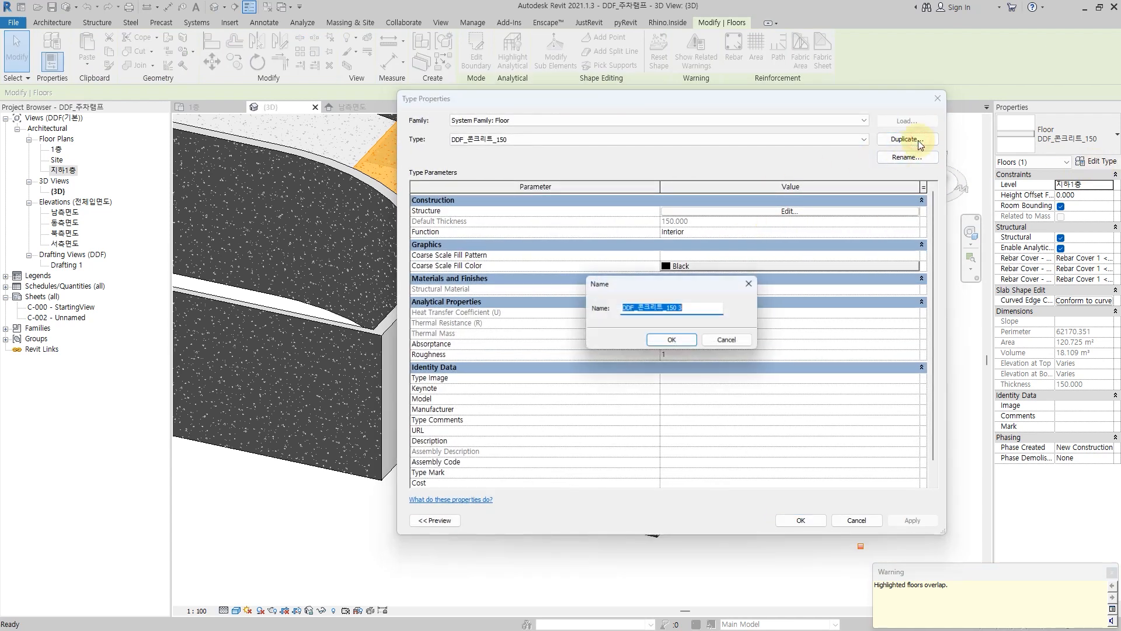
key(Right)
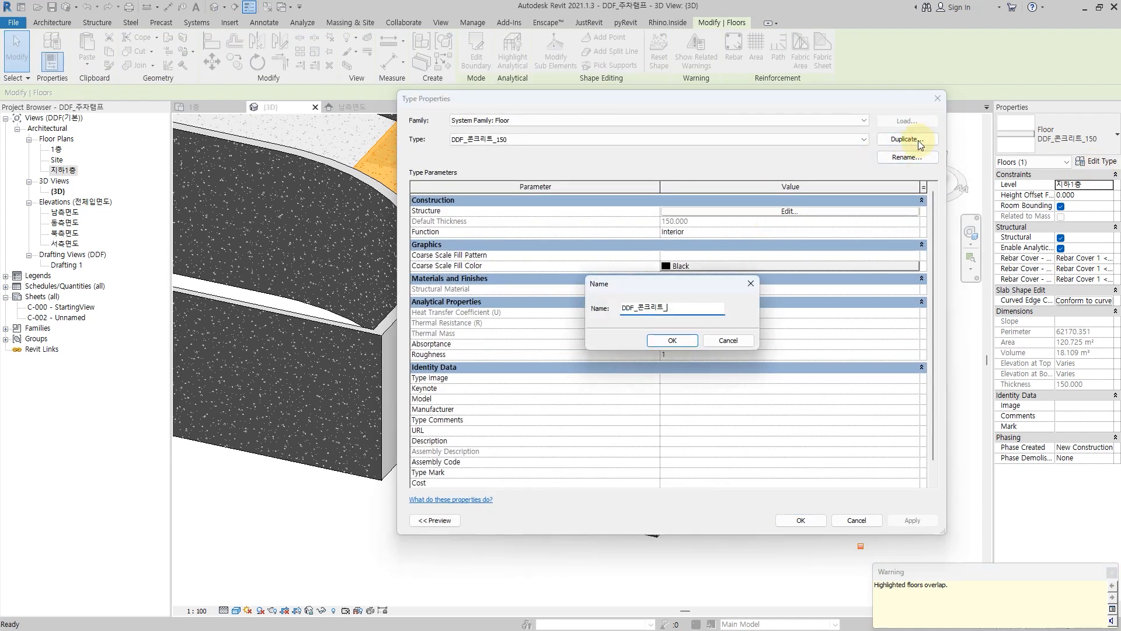
text(600)
click(670, 344)
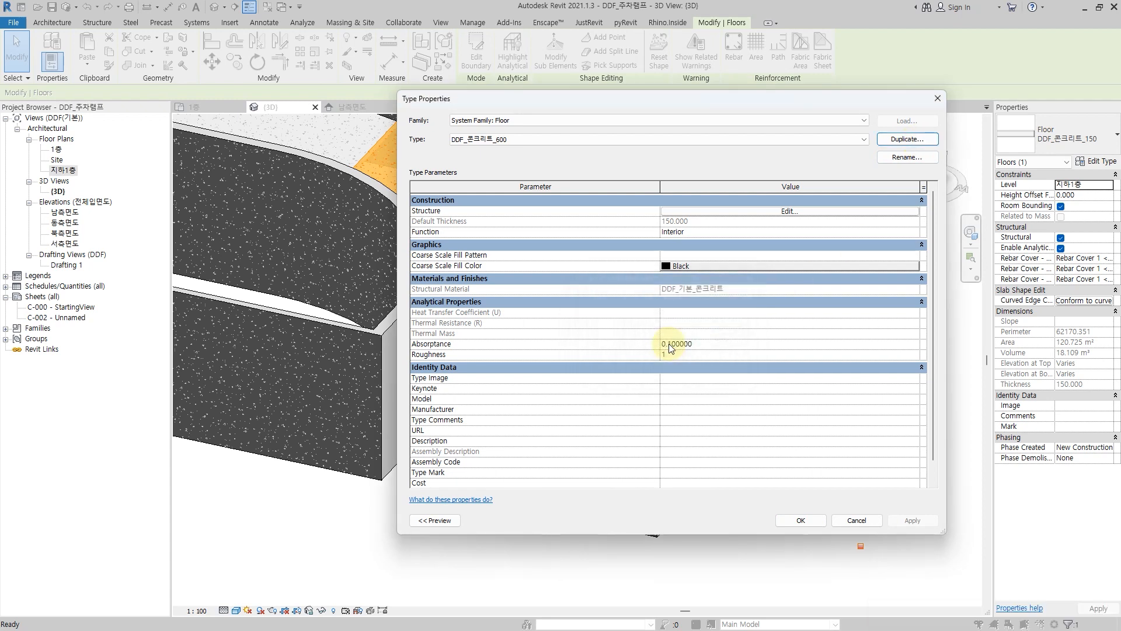
- Set the new floor type's structure layer thickness to 600 and apply the type to the pasted floor
click(790, 213)
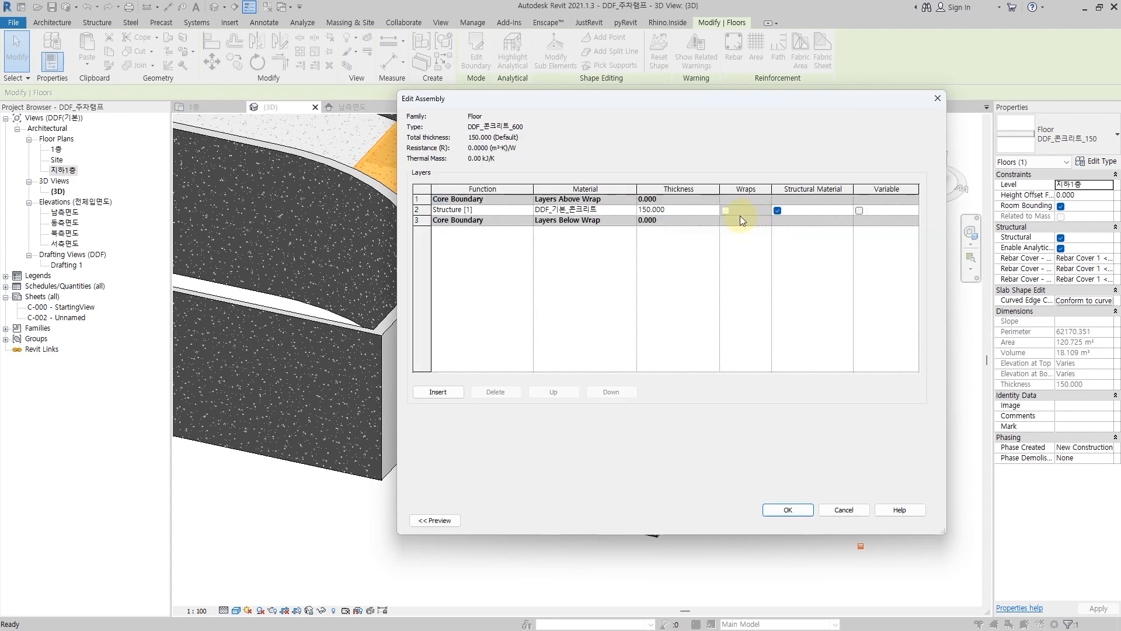
click(705, 212)
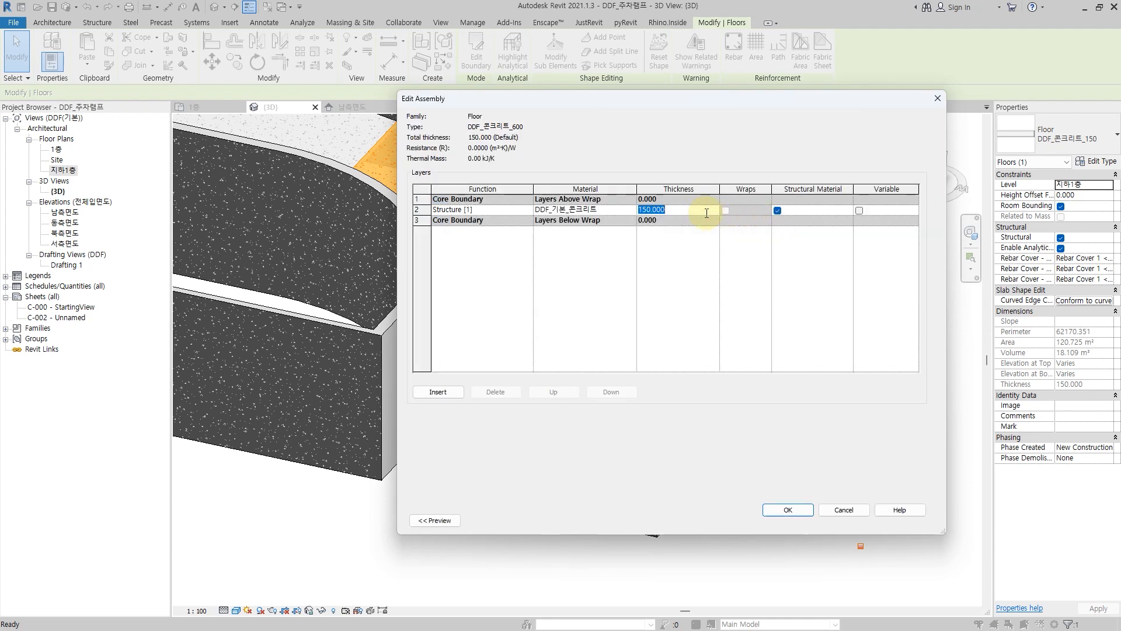
click(798, 511)
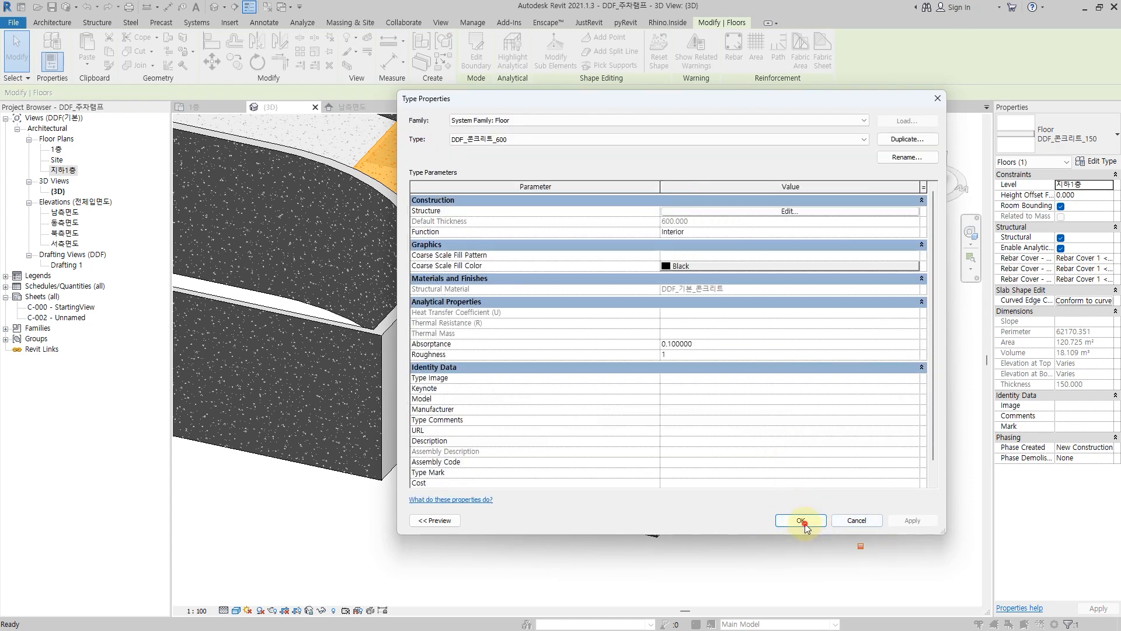
click(800, 520)
click(819, 520)
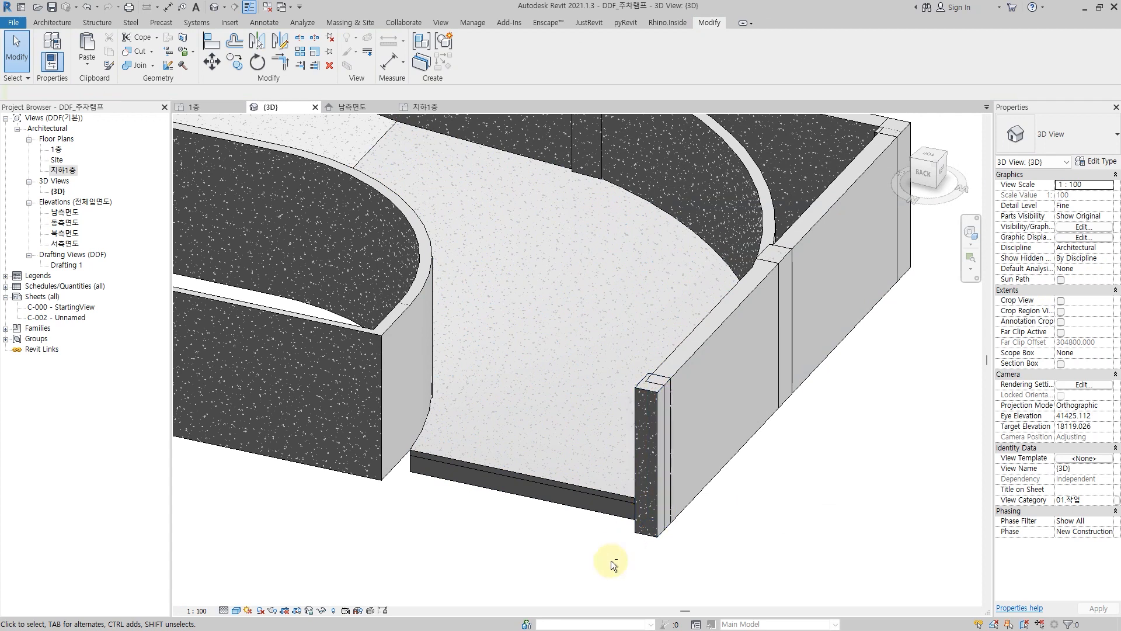
- Start a vertical opening on the DDF_콘크리트_600 floor, dismissing the save reminder
shift+middle_drag(610, 560, 618, 347)
click(678, 362)
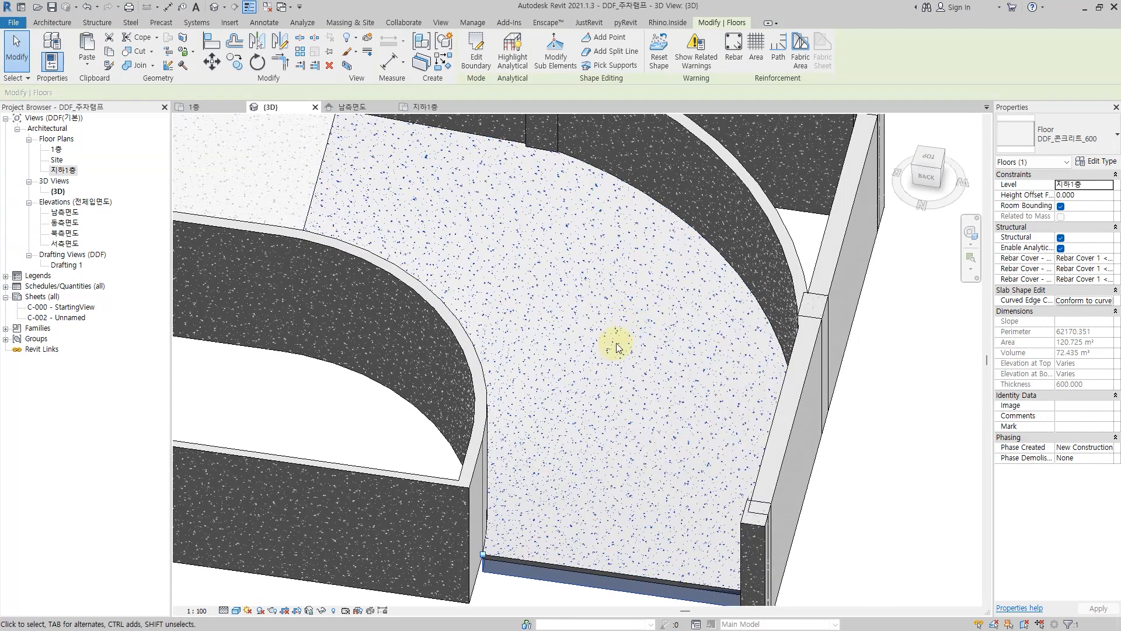
middle_drag(595, 384, 626, 390)
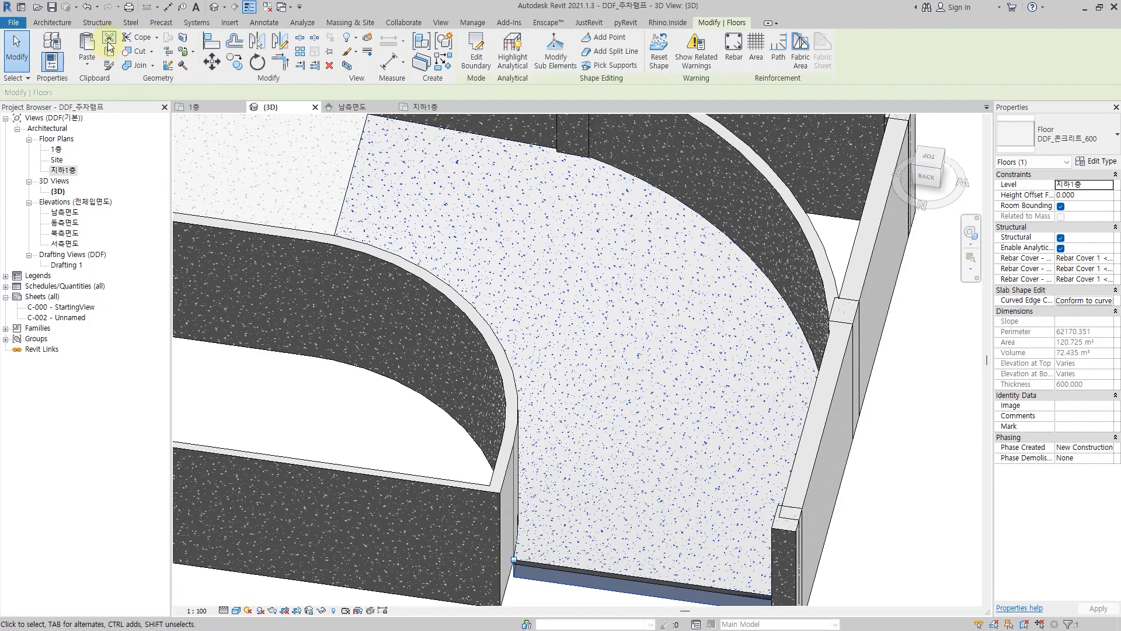
click(52, 26)
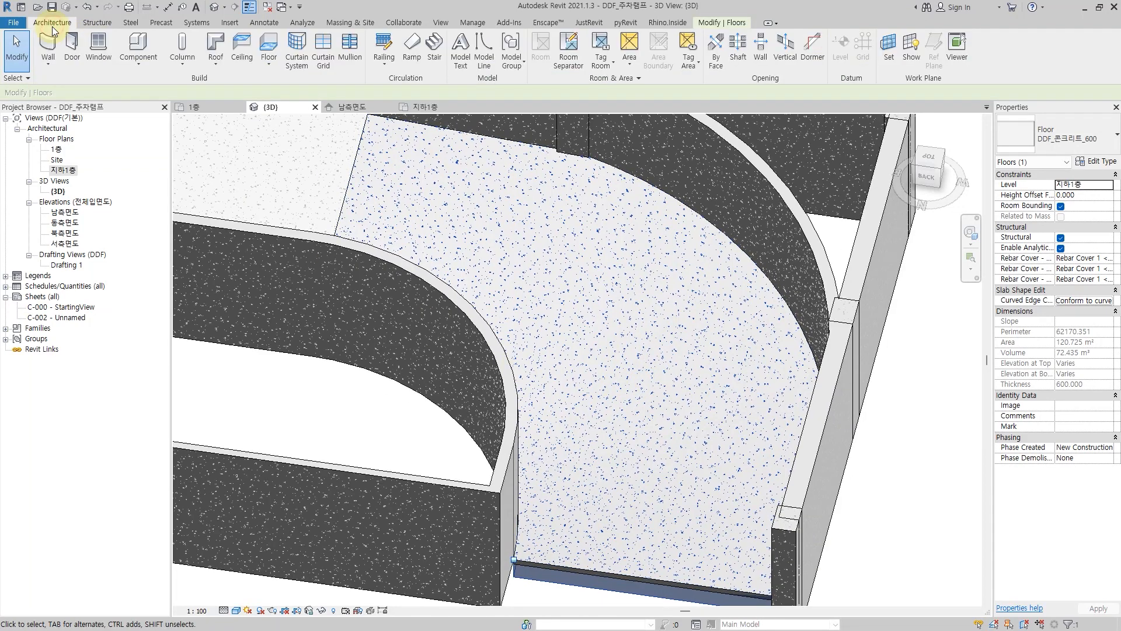
click(785, 56)
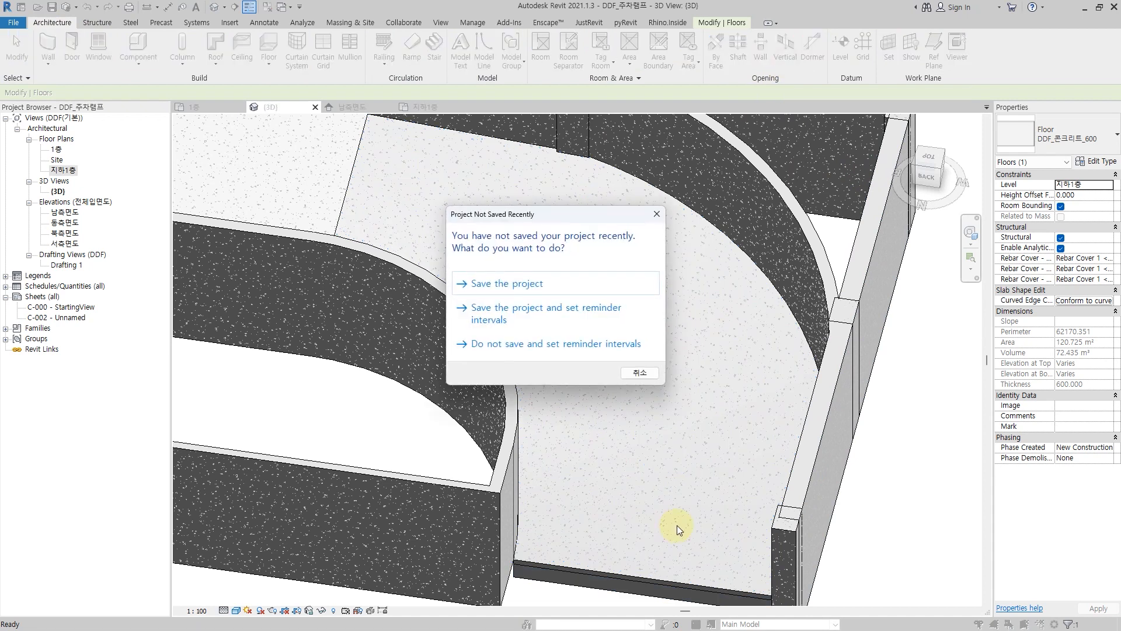
click(639, 374)
shift+middle_drag(676, 489, 730, 497)
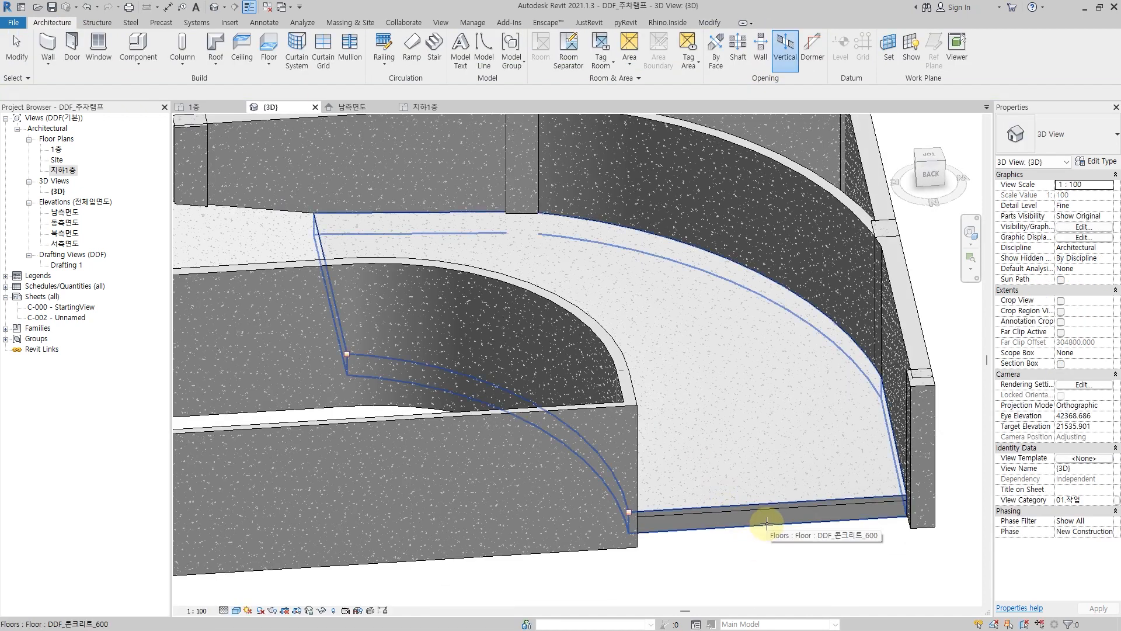
click(767, 523)
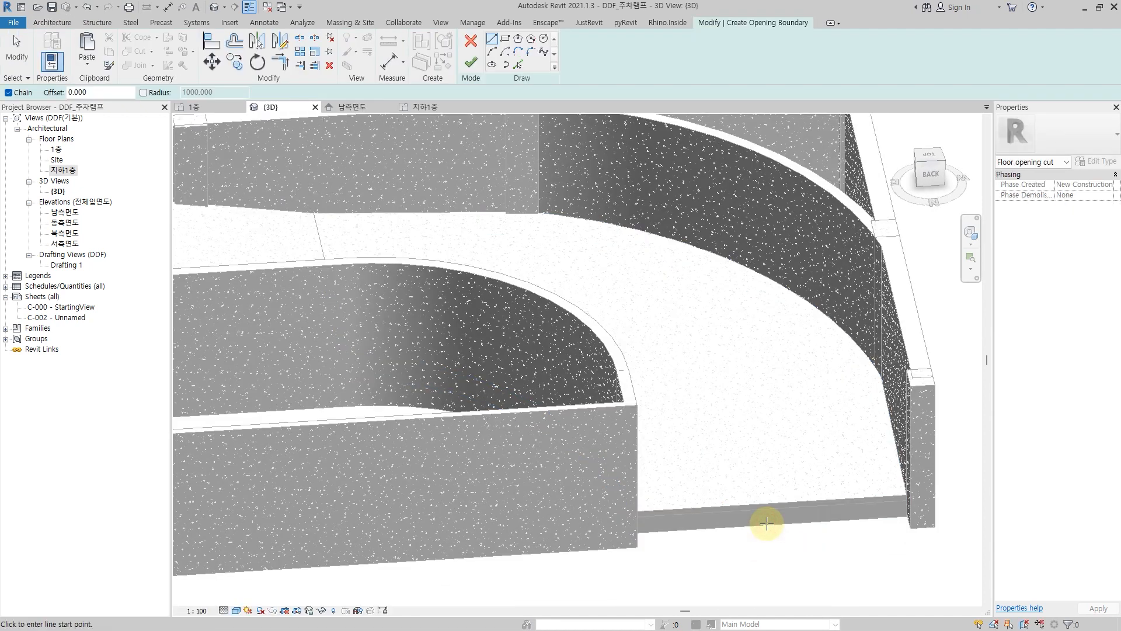
- In the 지하1층 floor plan, create an opening boundary arc offset 1000 into the floor from the inner curved wall
click(432, 109)
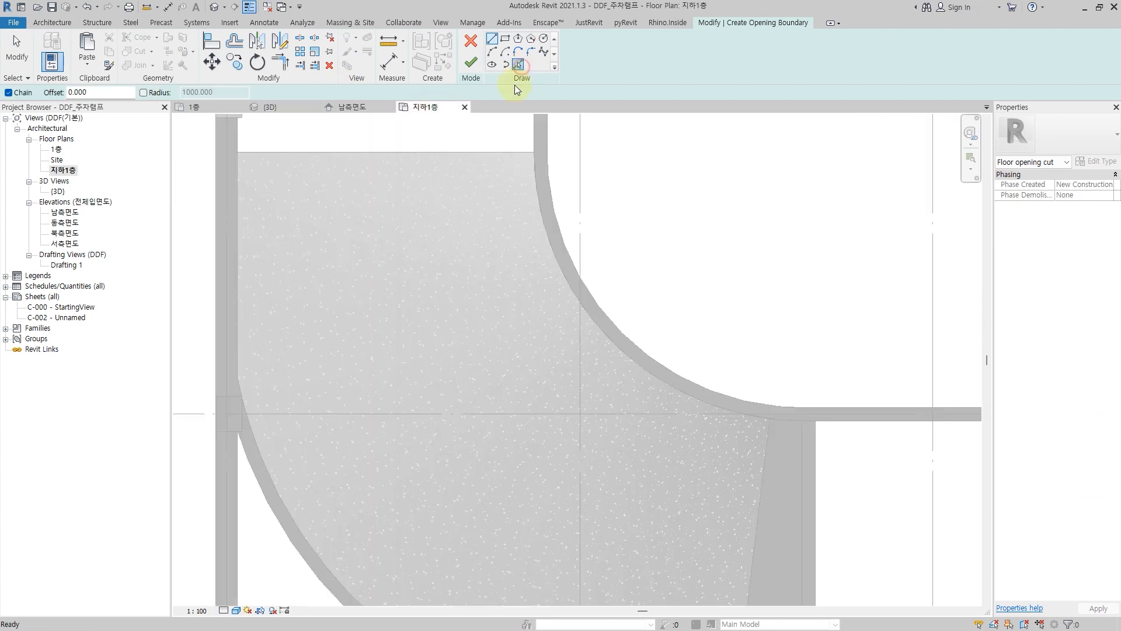
click(517, 64)
click(78, 92)
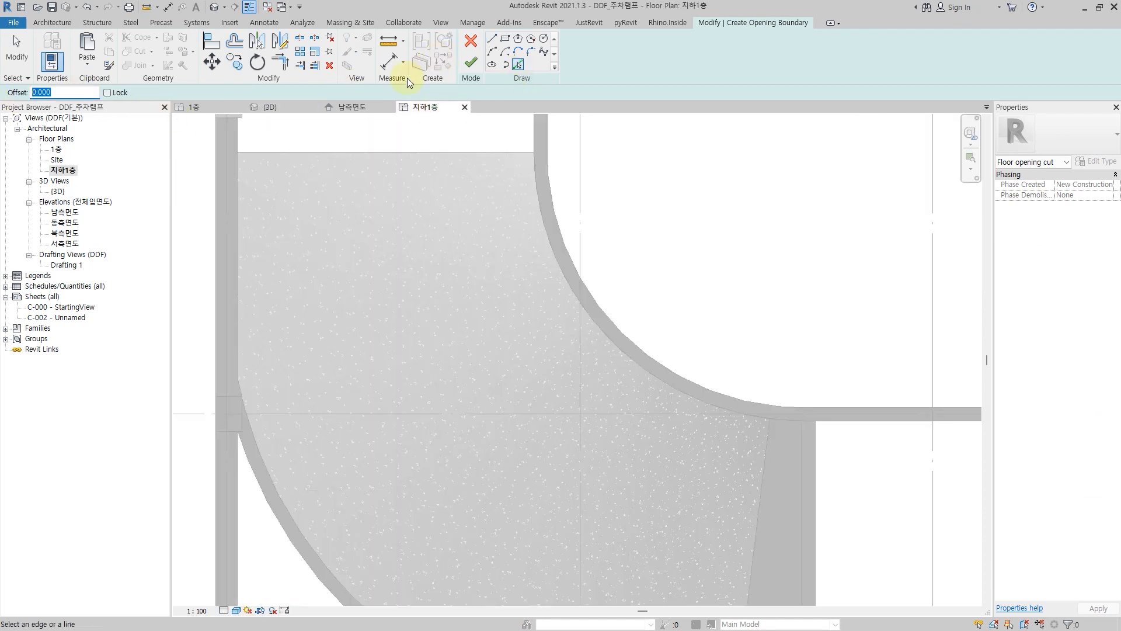
text(100)
key(BackSpace)
text(0)
click(605, 318)
- Add opening boundary lines offset 1000 inward from the outer curved wall and from the straight walls along the floor's two outer sides
middle_drag(436, 445, 412, 408)
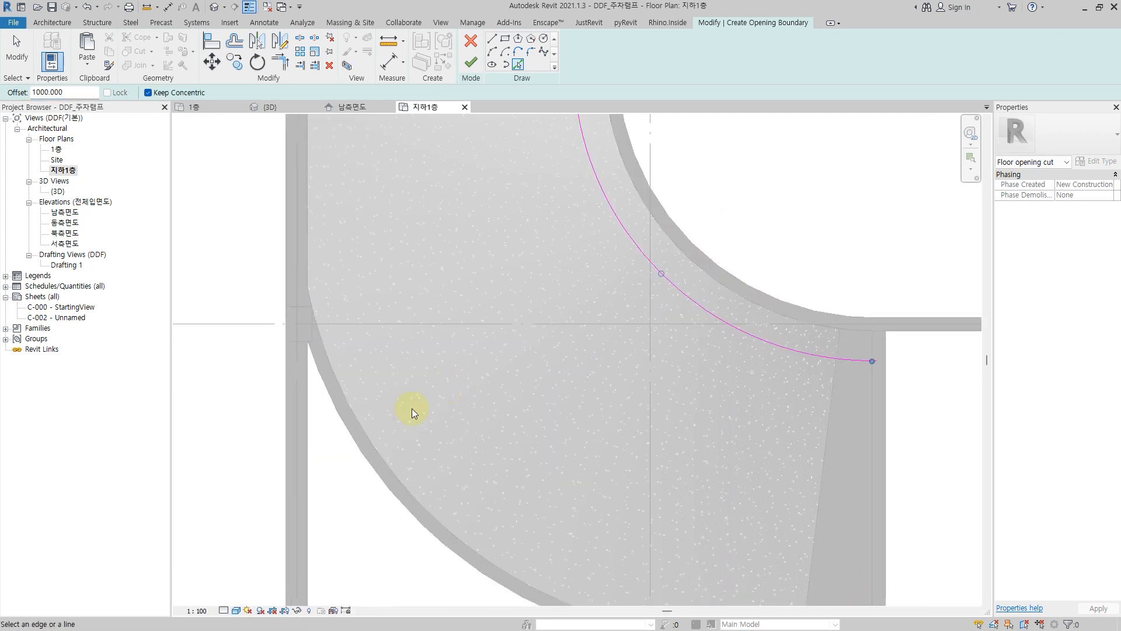
click(374, 464)
scroll(475, 424, down, 3)
scroll(492, 145, up, 2)
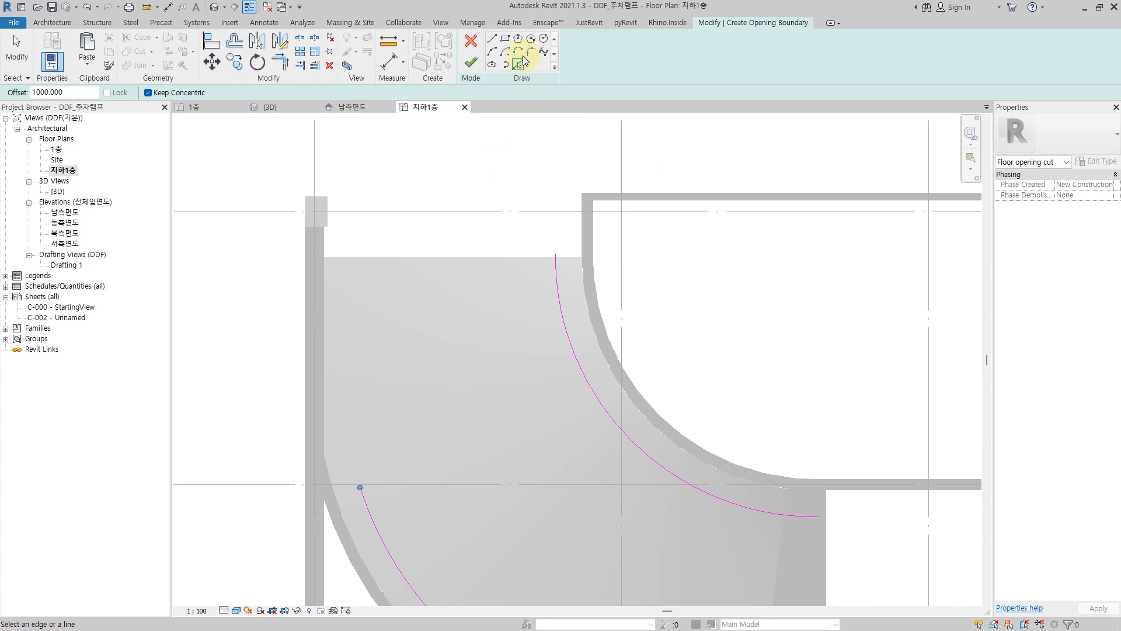
click(327, 314)
scroll(408, 357, down, 2)
scroll(508, 469, up, 2)
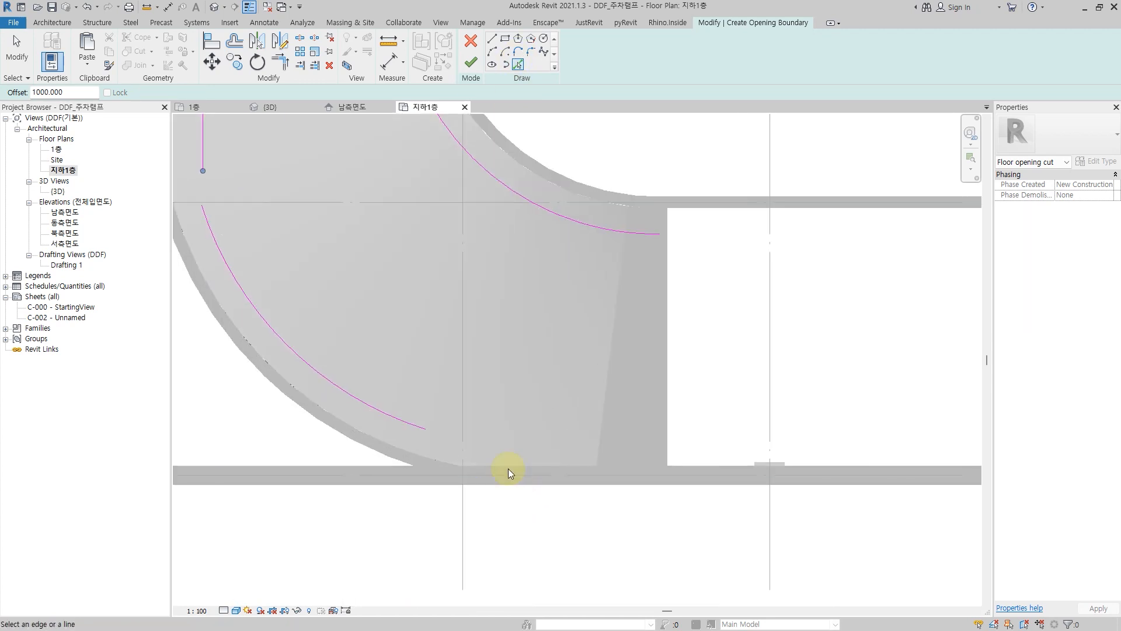
click(508, 468)
scroll(508, 466, down, 2)
key(Escape)
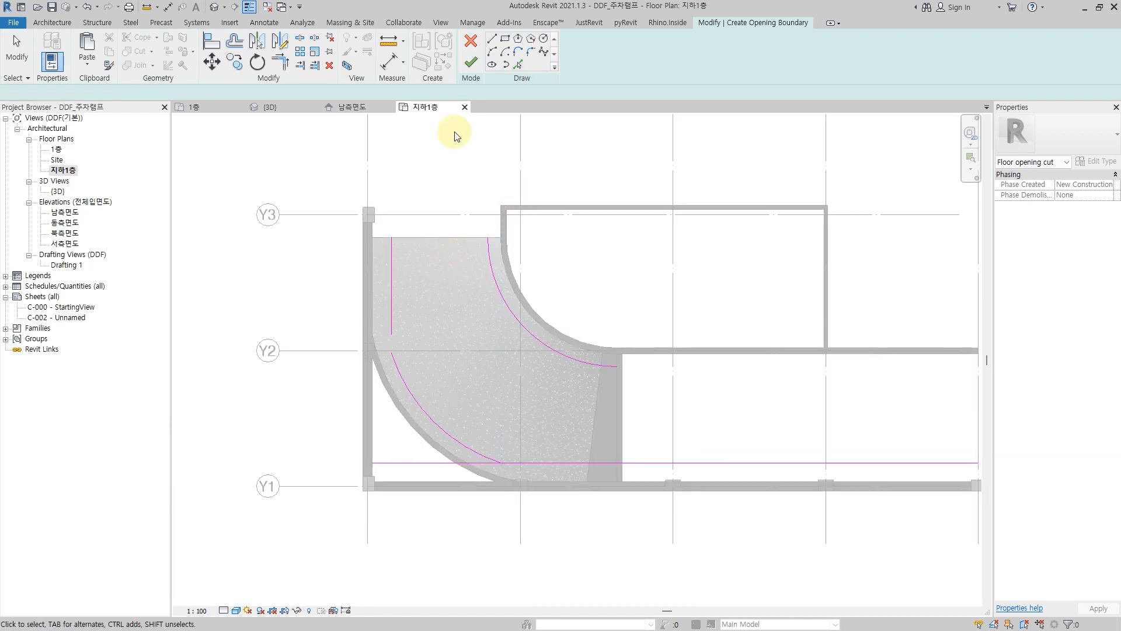
- Trim the opening boundary's outer offset arc to corners with the straight offset lines at both of its ends
key(t)
key(r)
click(391, 324)
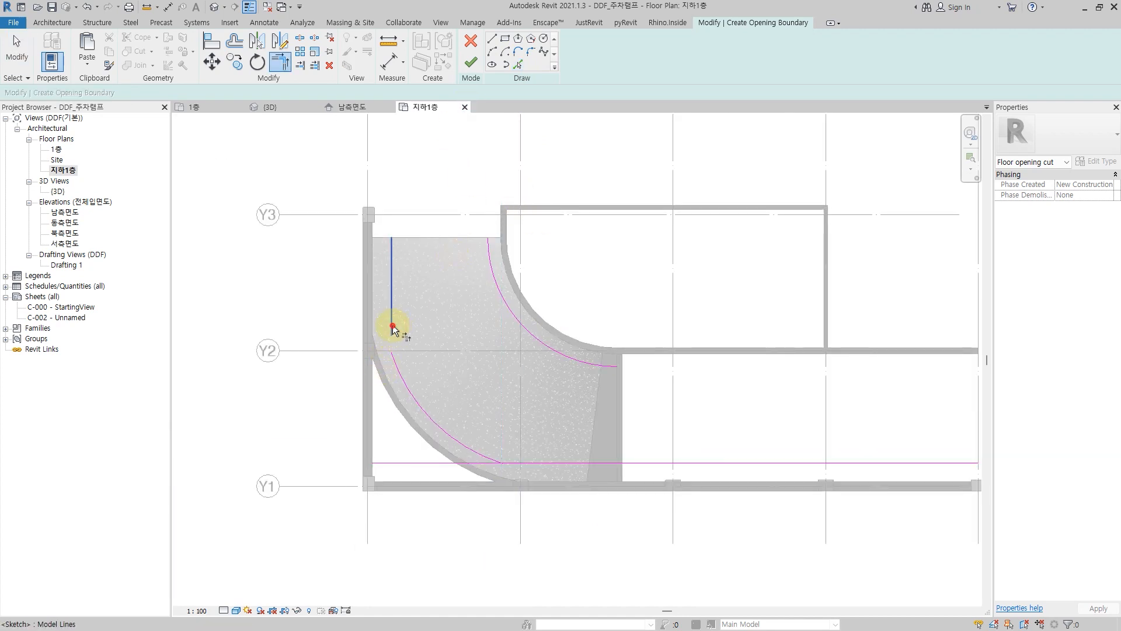
click(400, 382)
click(431, 421)
click(545, 464)
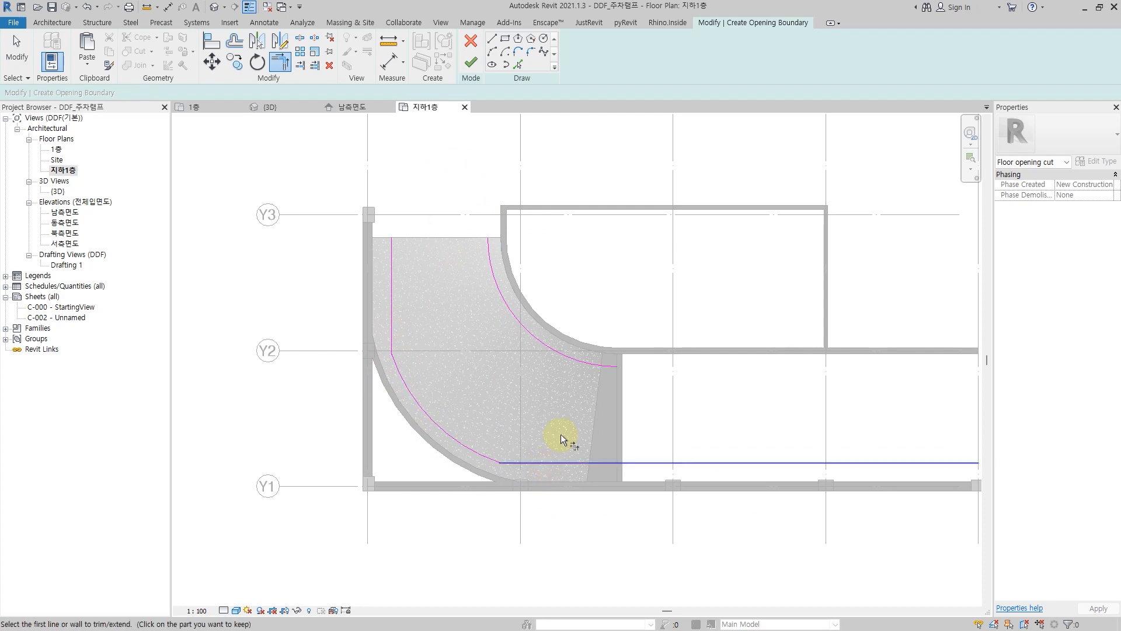
- Add opening boundary lines with zero offset along the two open end edges of the curved DDF_콘크리트_600 floor
click(517, 64)
click(446, 236)
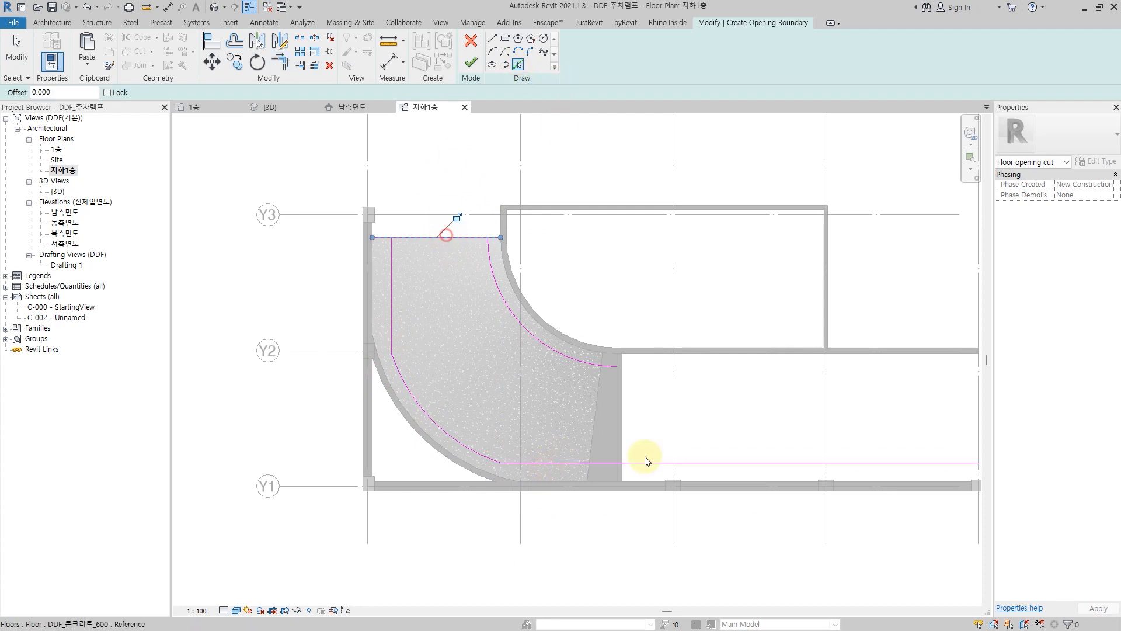
click(613, 411)
scroll(636, 435, up, 4)
key(Escape)
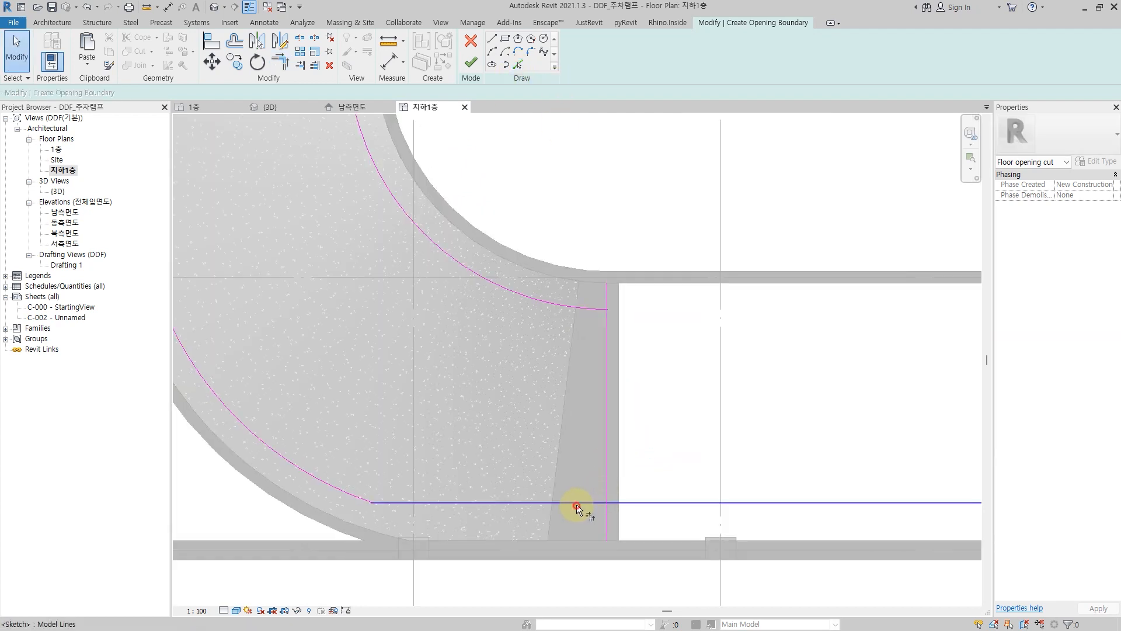
- Trim both end lines to corners with the inner arc and the outer offset lines, closing the opening boundary loop
key(t)
key(r)
click(576, 503)
click(607, 422)
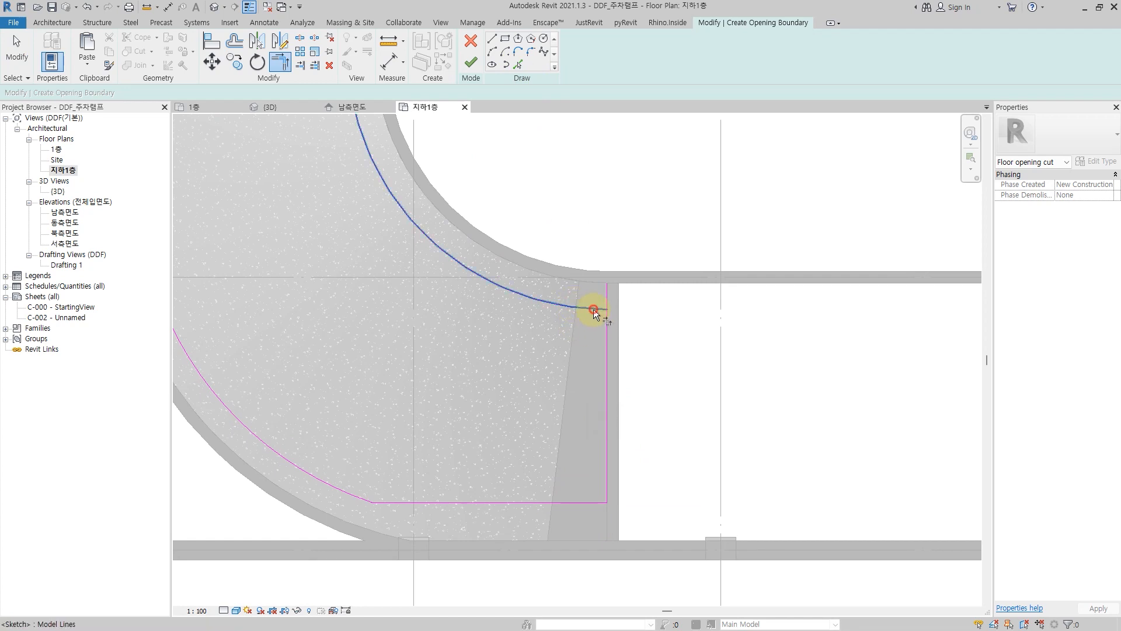
click(594, 311)
click(604, 339)
scroll(605, 340, down, 3)
click(443, 223)
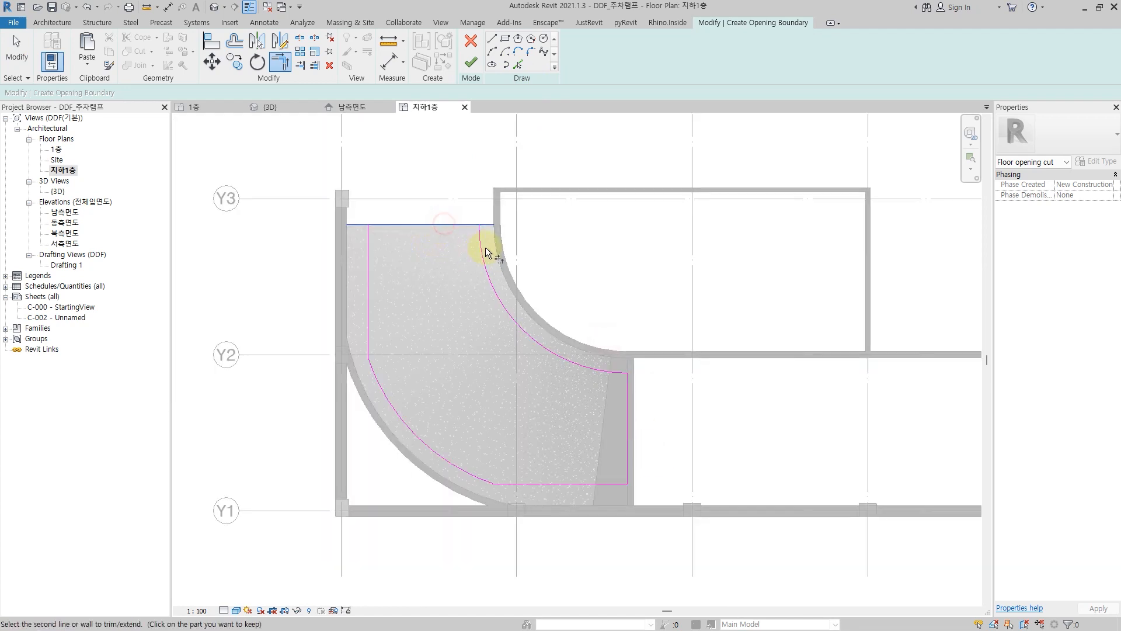
click(482, 247)
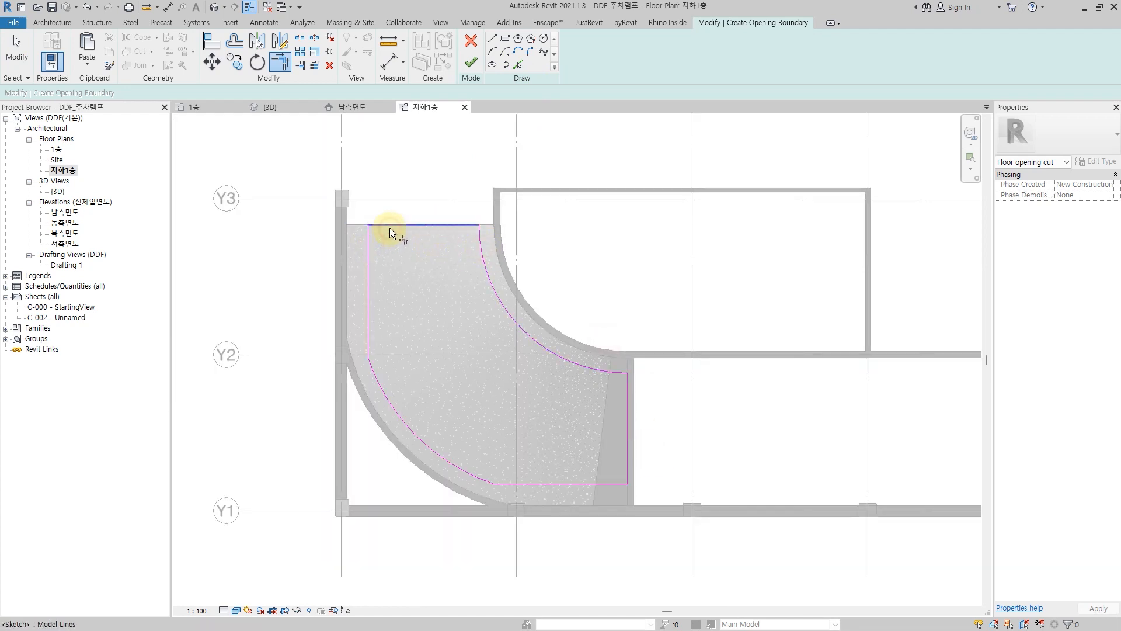
key(Escape)
key(Escape)
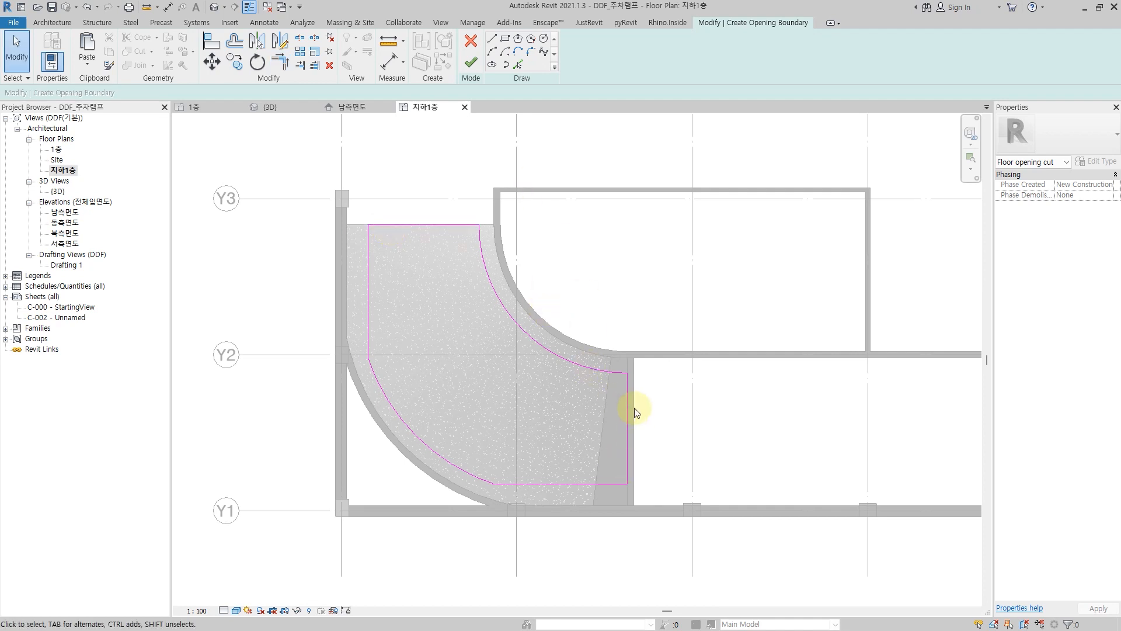
key(a)
key(l)
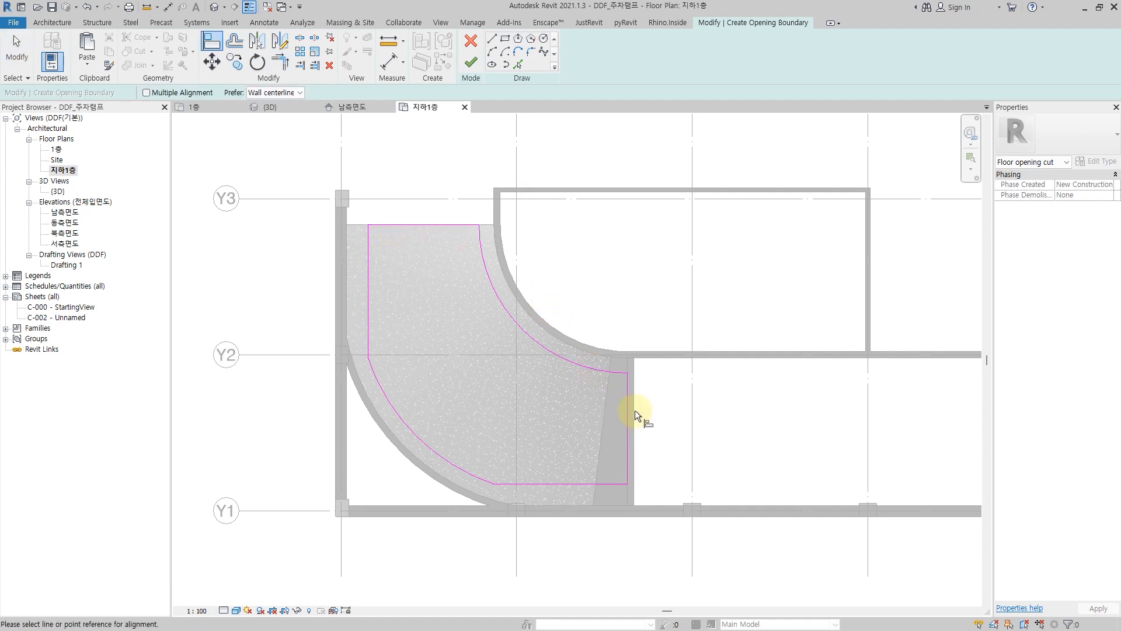
key(Escape)
key(Escape)
- Finish the opening boundary on the DDF_콘크리트_600 floor and switch to the 3D view
click(470, 63)
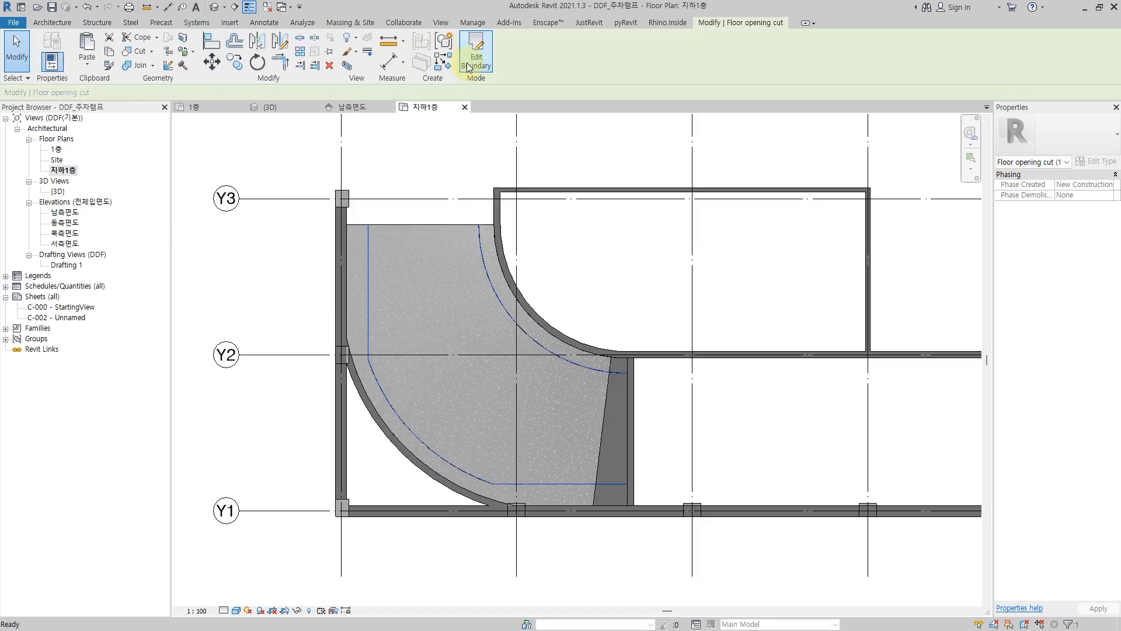
drag(474, 225, 451, 467)
drag(372, 328, 645, 402)
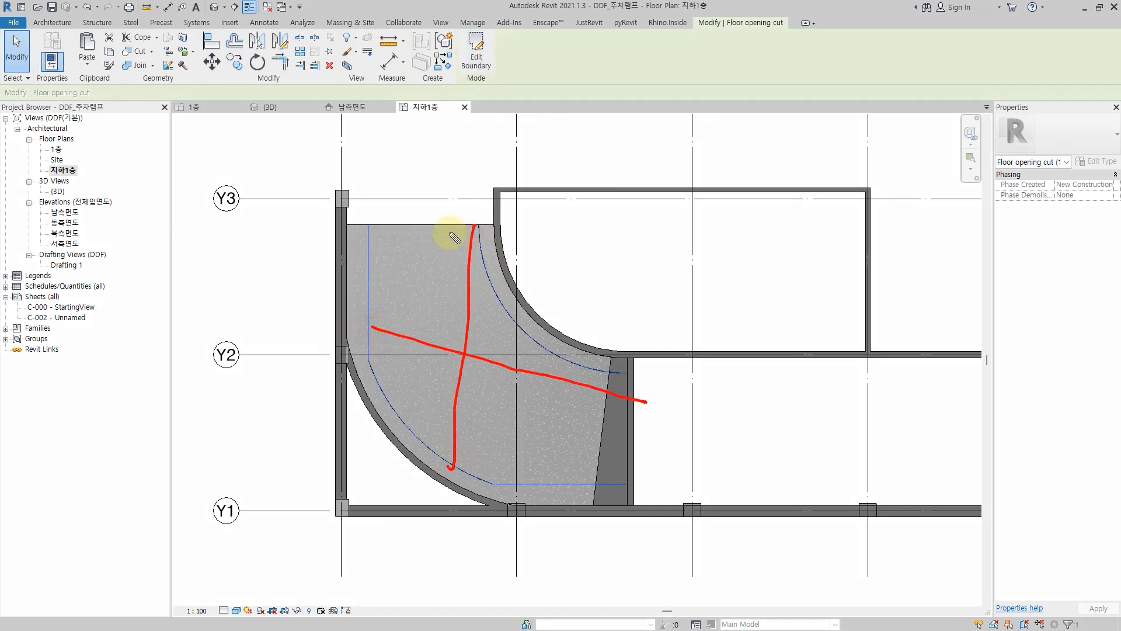
mouse_move(475, 226)
mouse_down()
mouse_move(497, 317)
mouse_move(613, 380)
mouse_move(630, 362)
mouse_move(538, 295)
mouse_move(501, 226)
mouse_up()
mouse_move(368, 222)
mouse_down()
mouse_move(343, 283)
mouse_move(383, 430)
mouse_move(493, 508)
mouse_move(631, 514)
mouse_move(450, 458)
mouse_move(398, 403)
mouse_move(358, 220)
mouse_up()
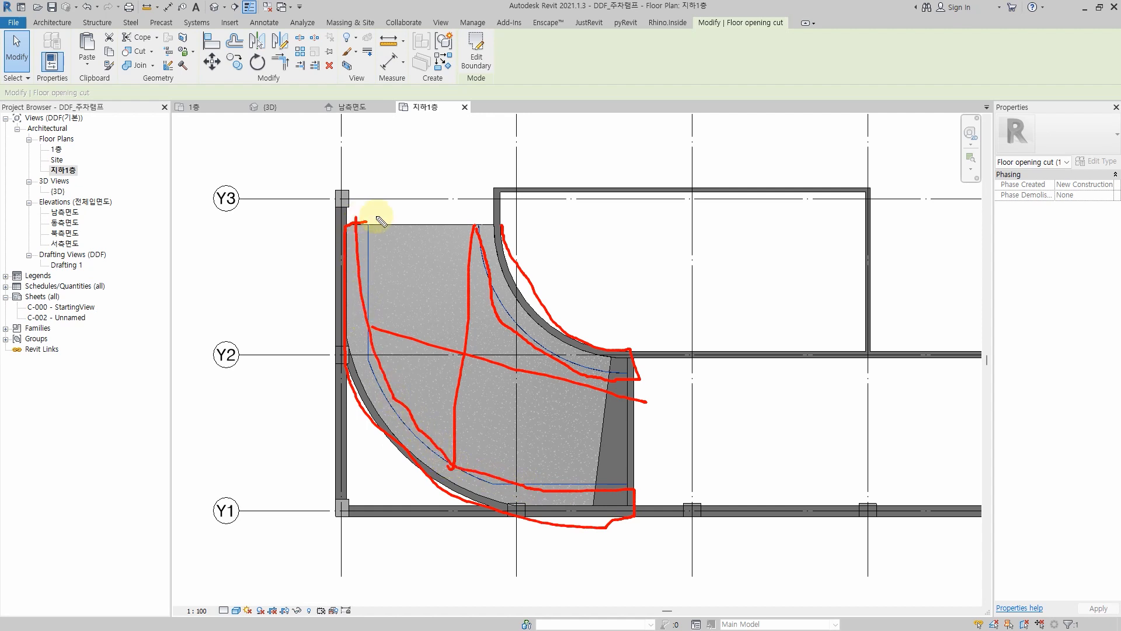
key(Escape)
key(Escape)
click(215, 7)
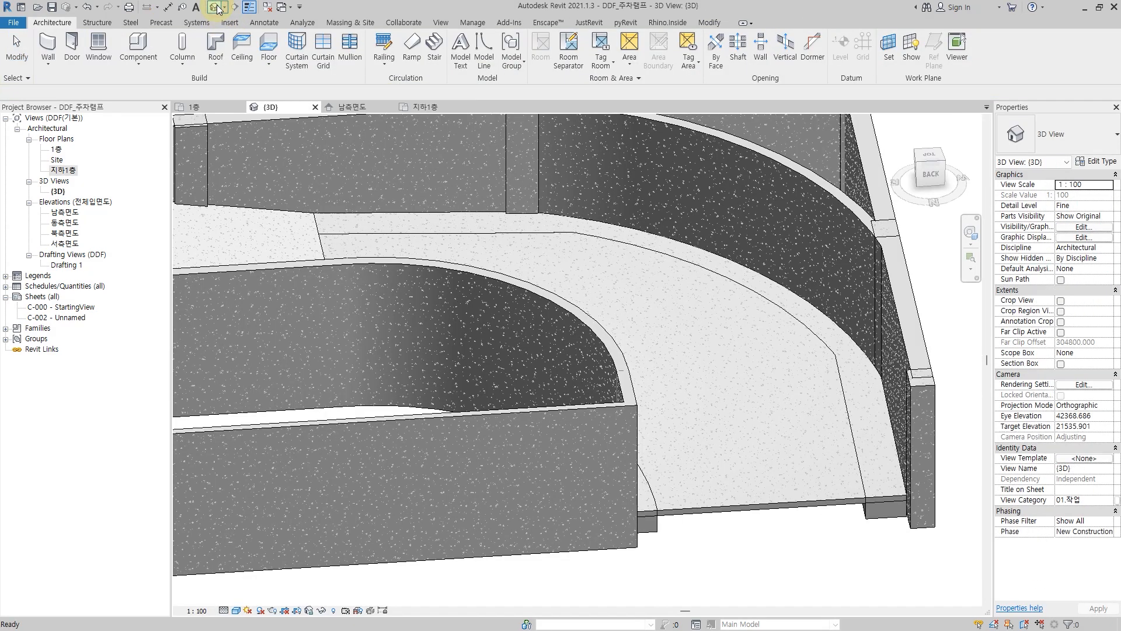
- Set the 3D view's visual style to Hidden Line while looking at the ramp from below
shift+middle_drag(672, 473, 623, 225)
click(236, 612)
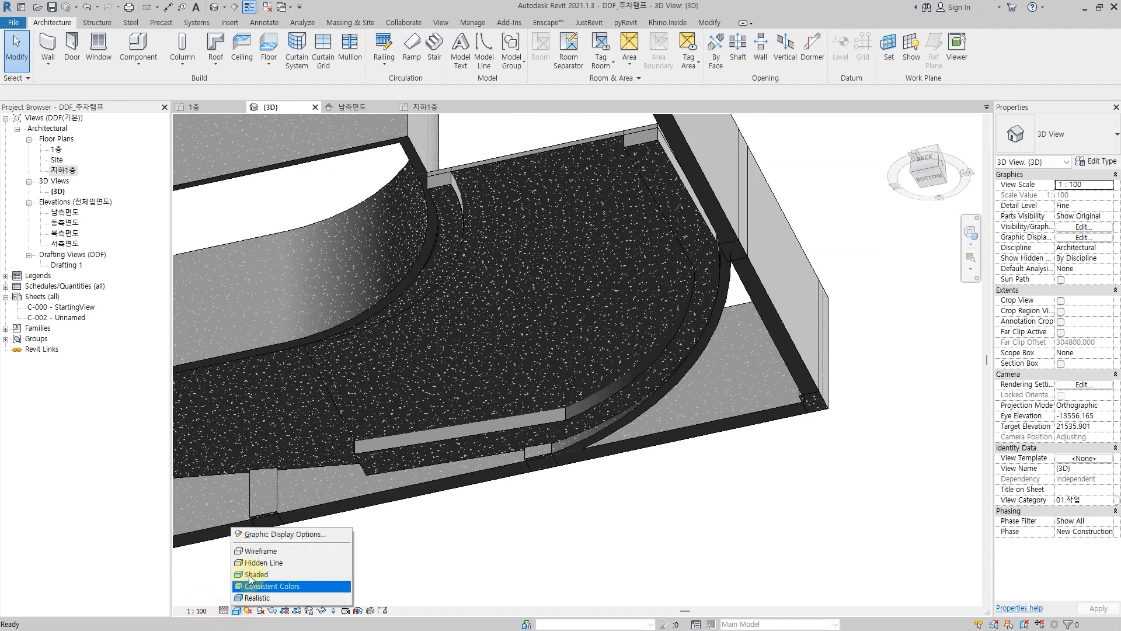
click(280, 561)
- Temporarily isolate the curved DDF_콘크리트_600 floor together with the ramp slab above it
shift+middle_drag(445, 325, 726, 213)
click(695, 200)
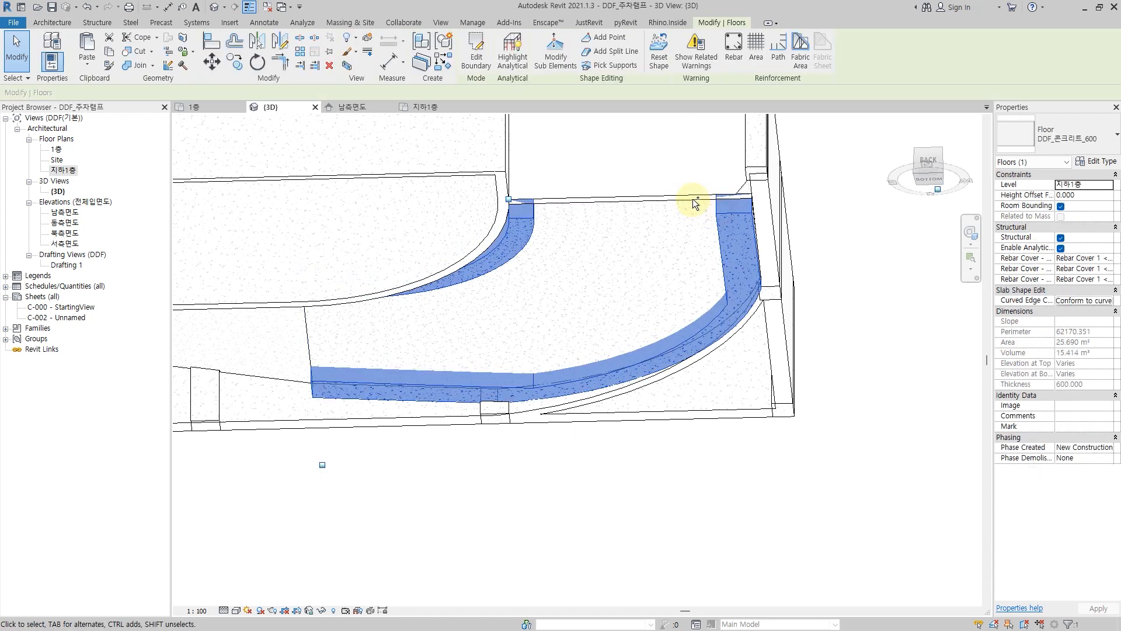
ctrl+click(691, 197)
key(h)
key(i)
click(708, 466)
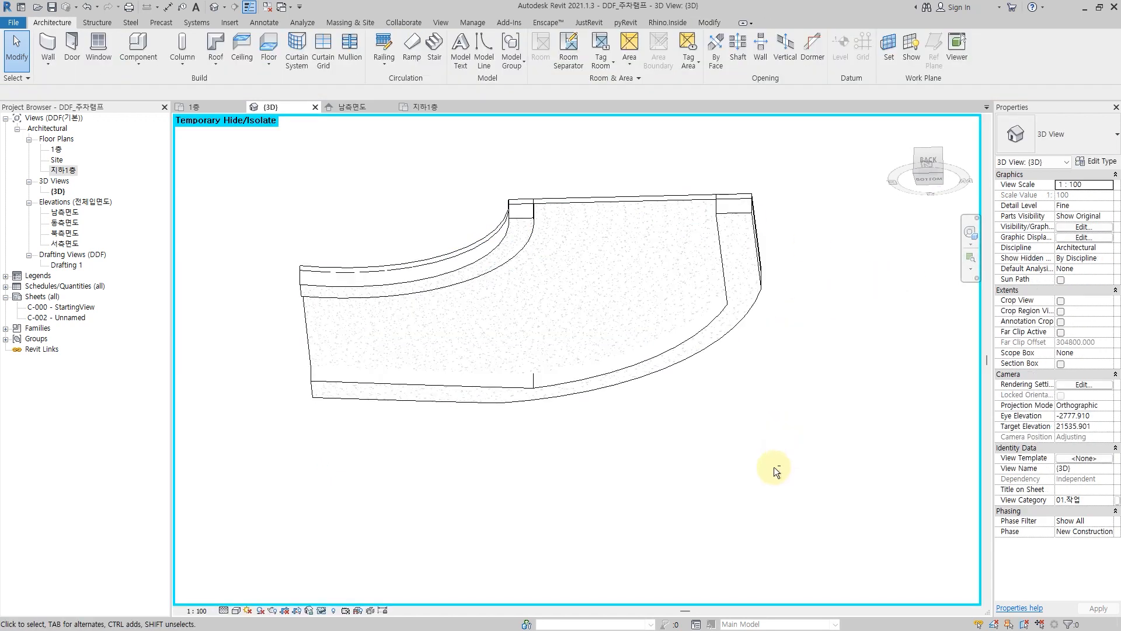
- Join the geometry of the DDF_콘크리트_600 edge beam floor and the curved ramp slab
shift+middle_drag(708, 466, 703, 424)
key(j)
key(g)
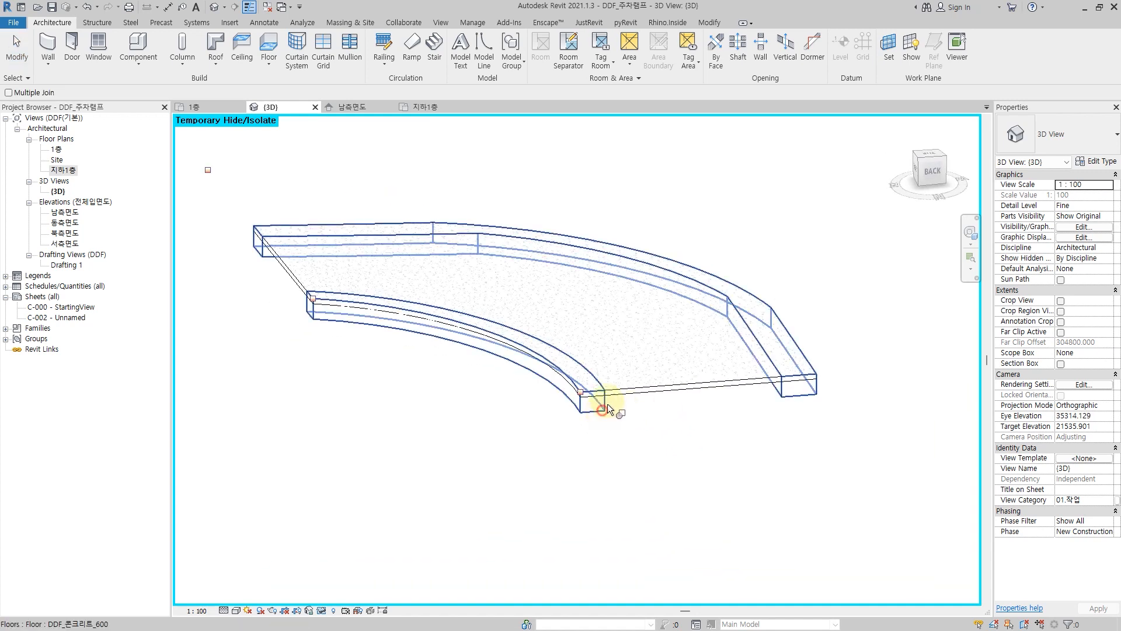
click(630, 393)
key(Escape)
key(Escape)
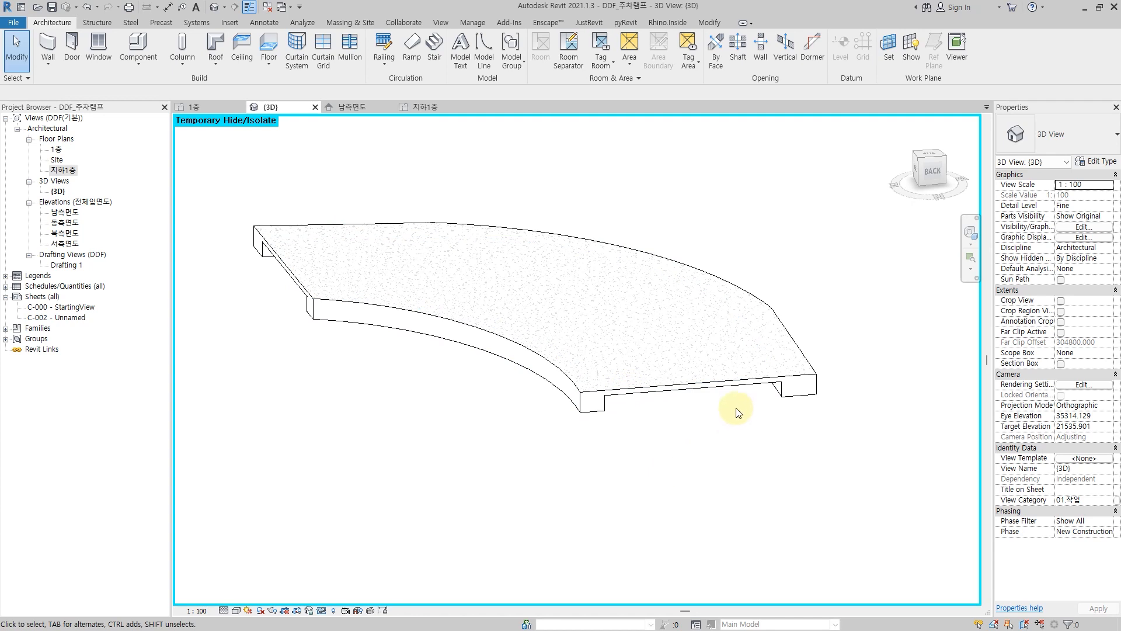
shift+middle_drag(720, 462, 387, 243)
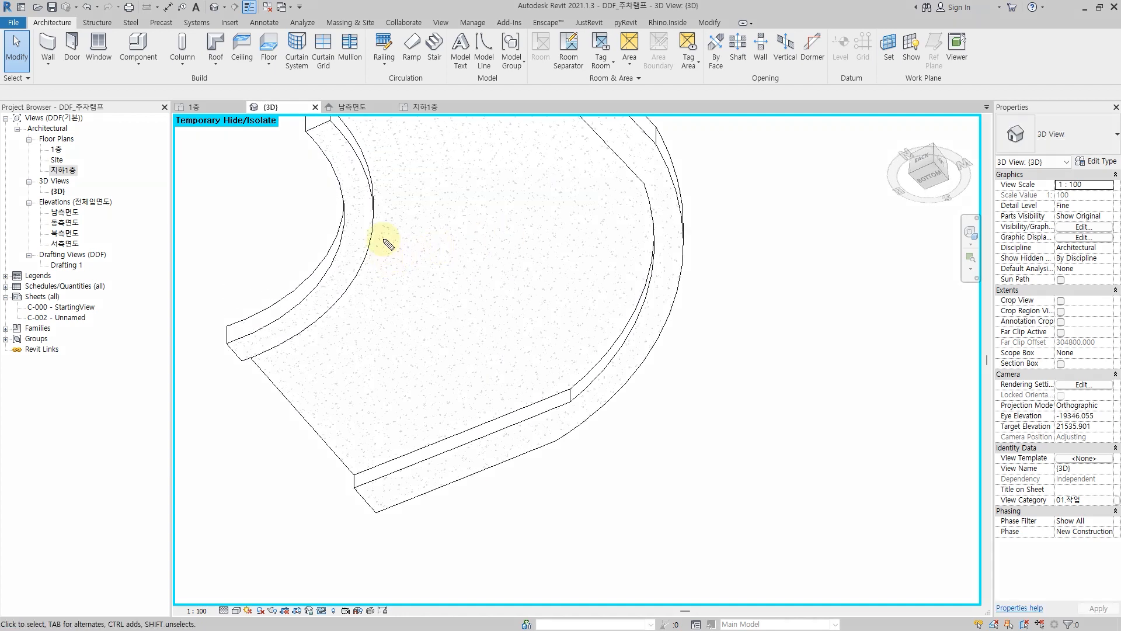
drag(430, 245, 678, 299)
drag(474, 296, 616, 335)
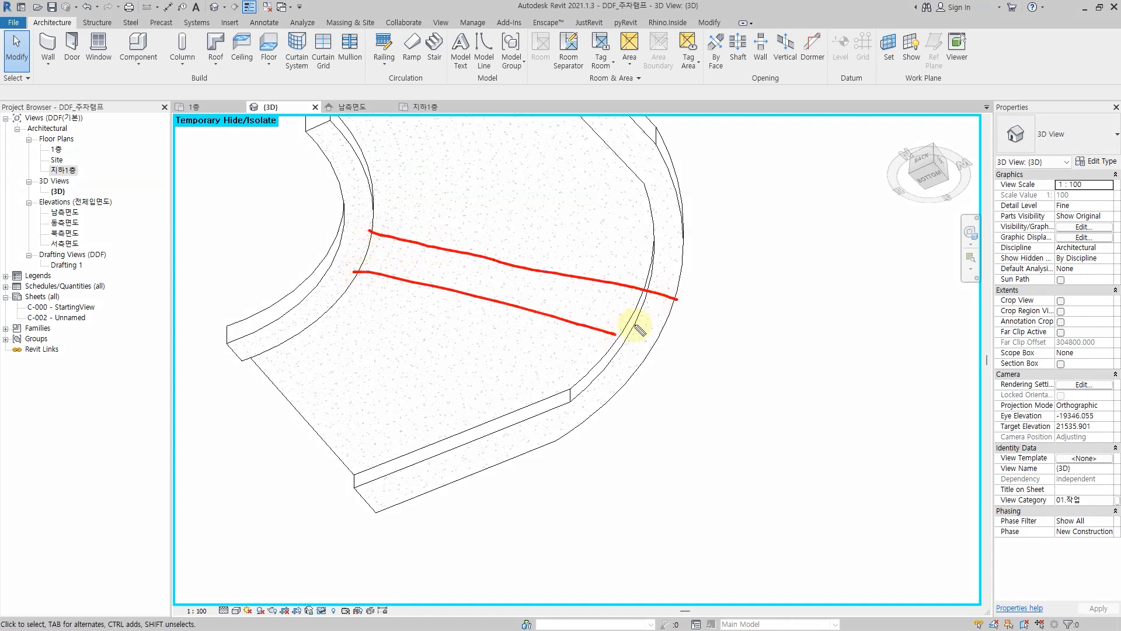
key(Escape)
scroll(656, 236, down, 3)
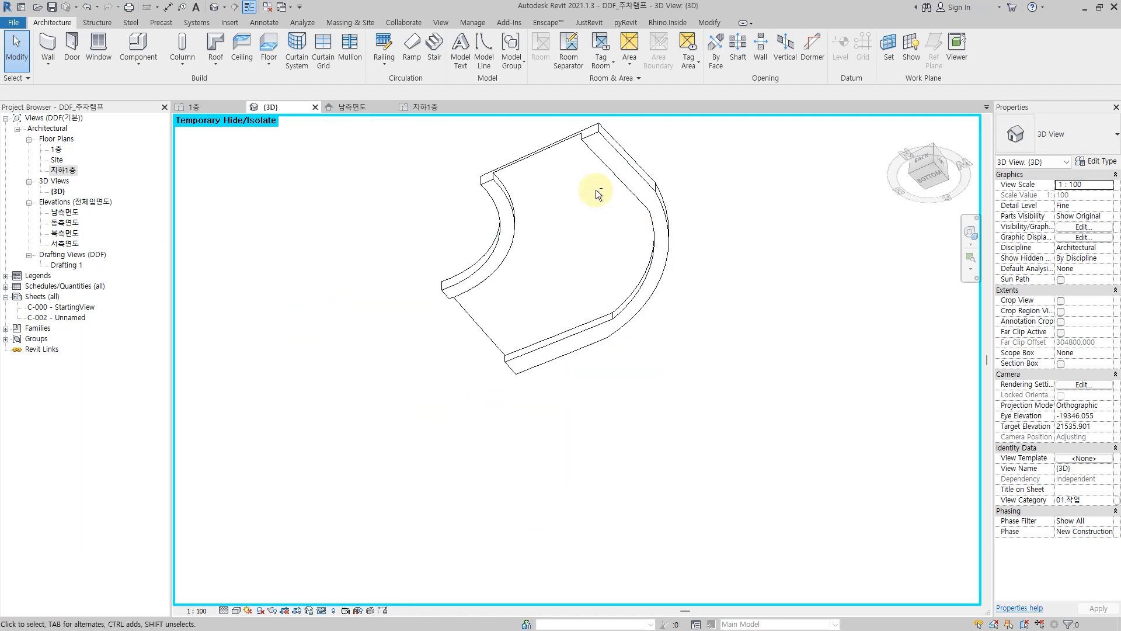
- Reset the temporary isolation to show the whole ramp model again
shift+middle_drag(638, 260, 727, 438)
key(h)
key(r)
- Start editing the boundary of the floor opening cut and switch to the 지하1층 floor plan
shift+middle_drag(688, 304, 756, 305)
click(711, 341)
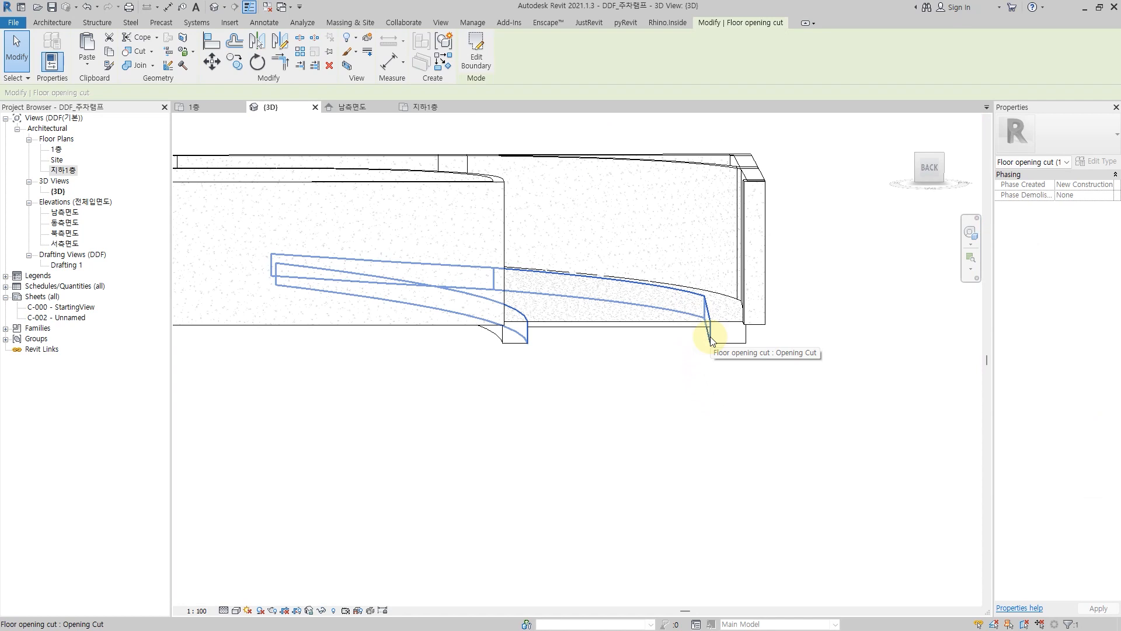
click(478, 61)
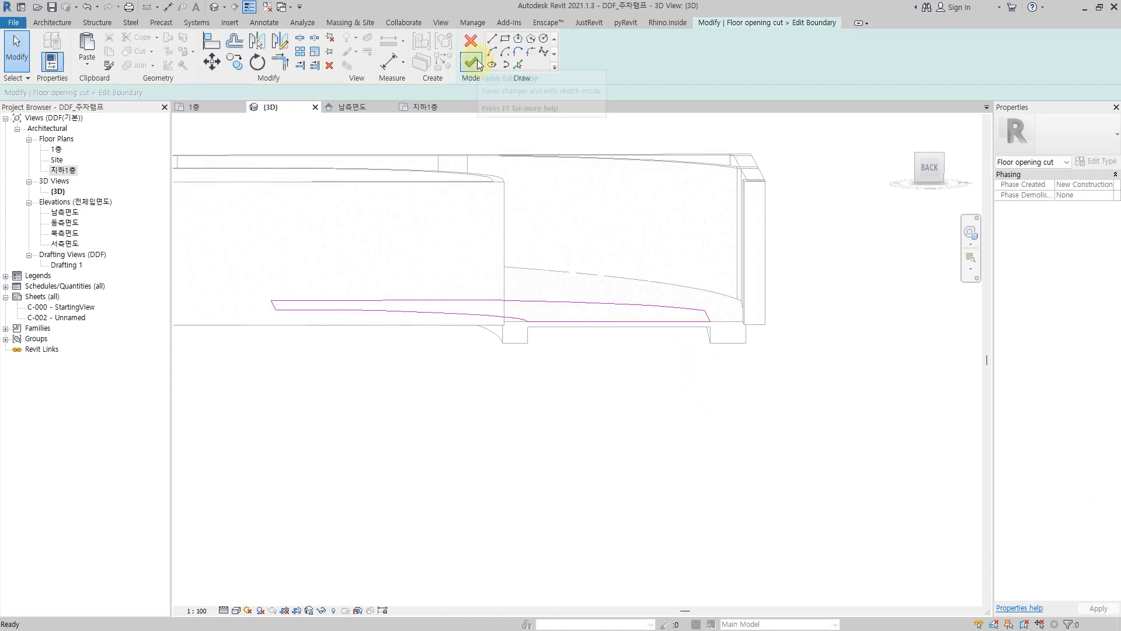
shift+middle_drag(517, 131, 526, 199)
click(425, 107)
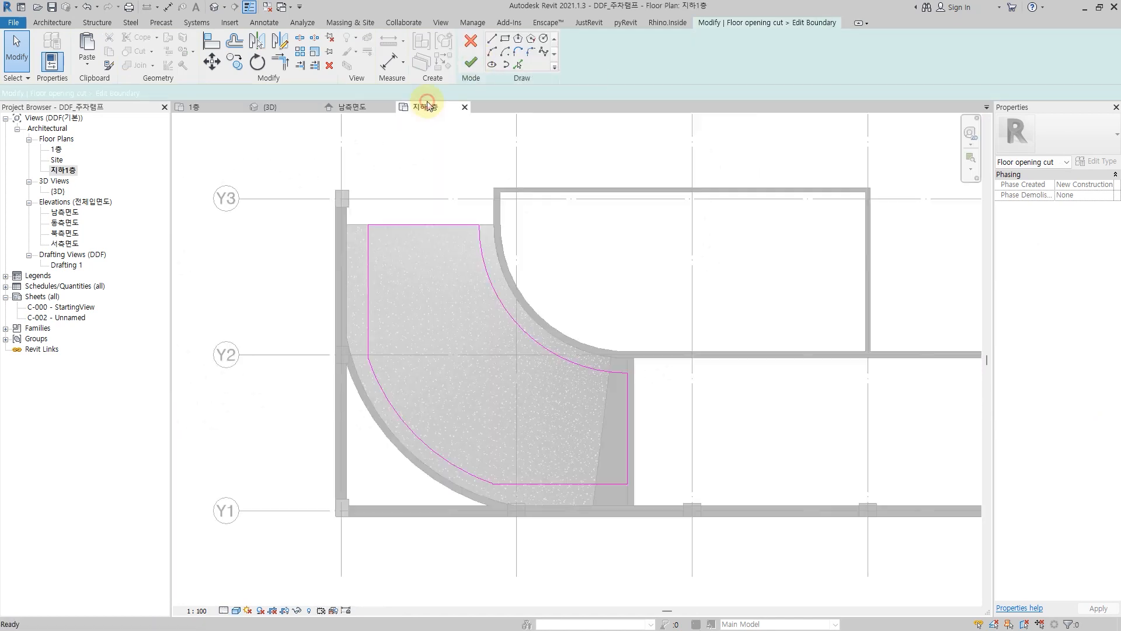
- Sketch two parallel diagonal boundary lines at 135° across the opening from arc to arc, the first about 6700 long
click(492, 38)
click(406, 423)
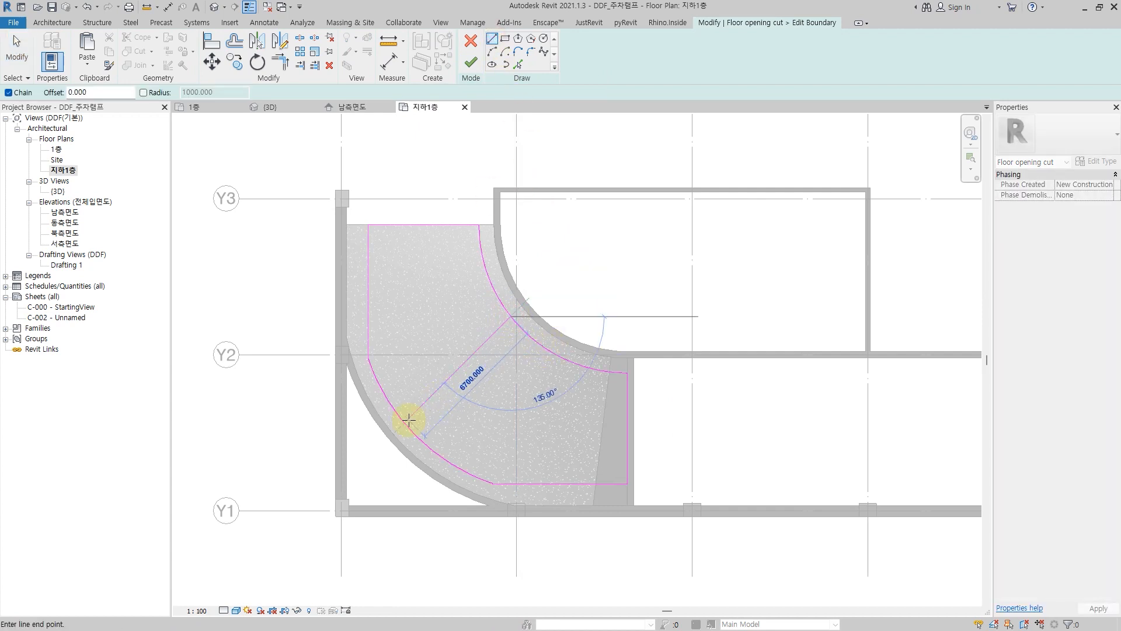
click(512, 342)
click(524, 329)
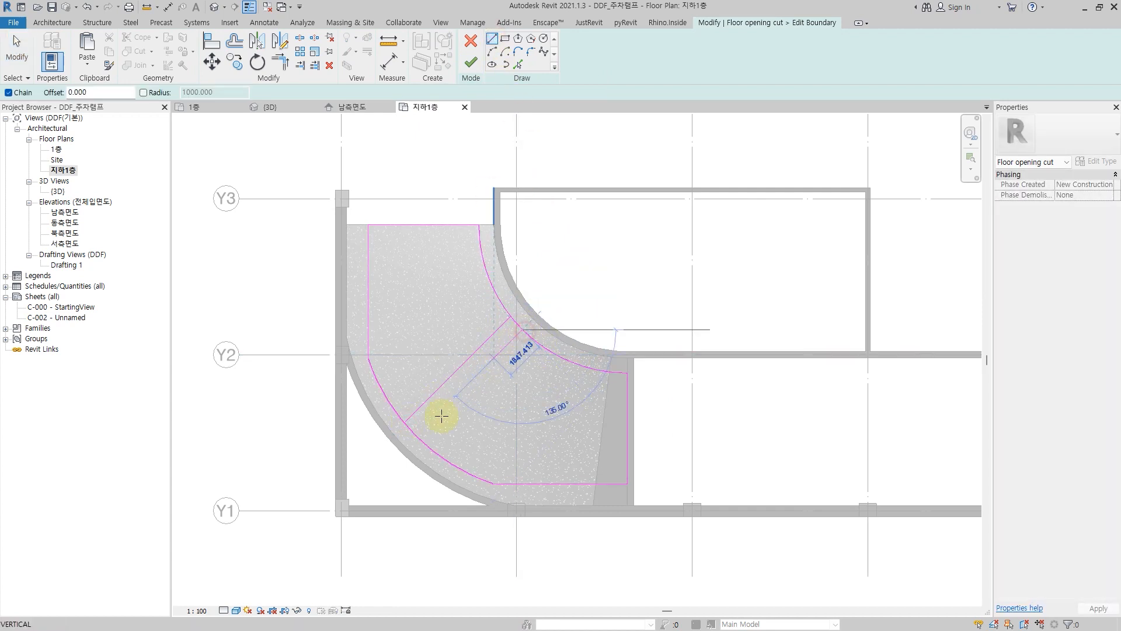
click(420, 435)
key(Escape)
key(Escape)
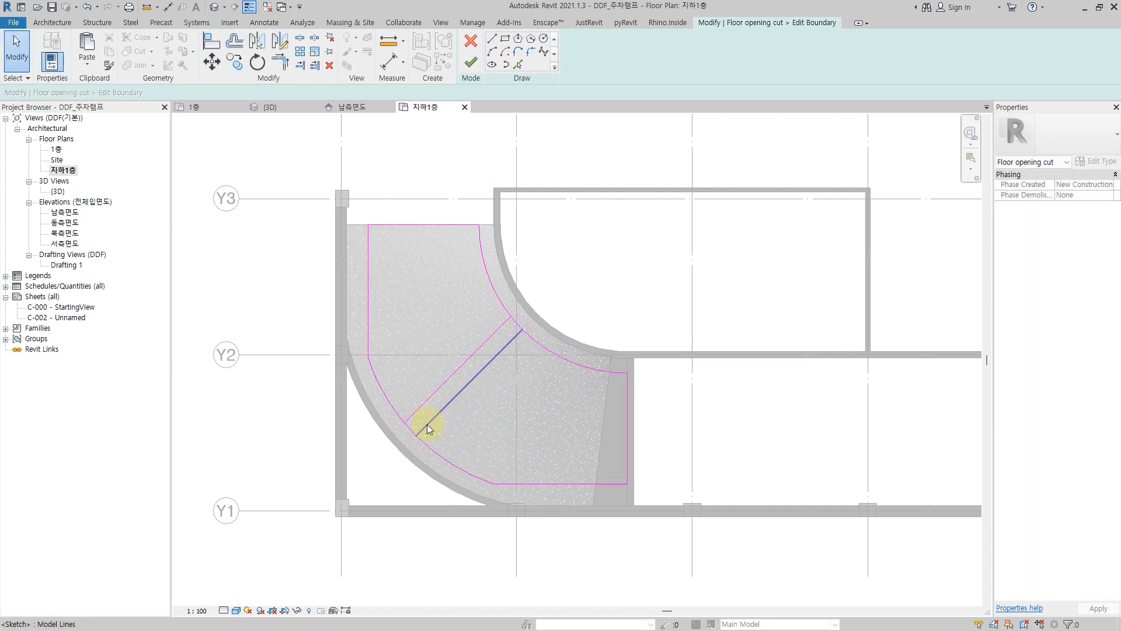
- Split the outer and inner boundary arcs between the two parallel diagonal lines
key(s)
key(l)
scroll(415, 432, up, 2)
click(403, 429)
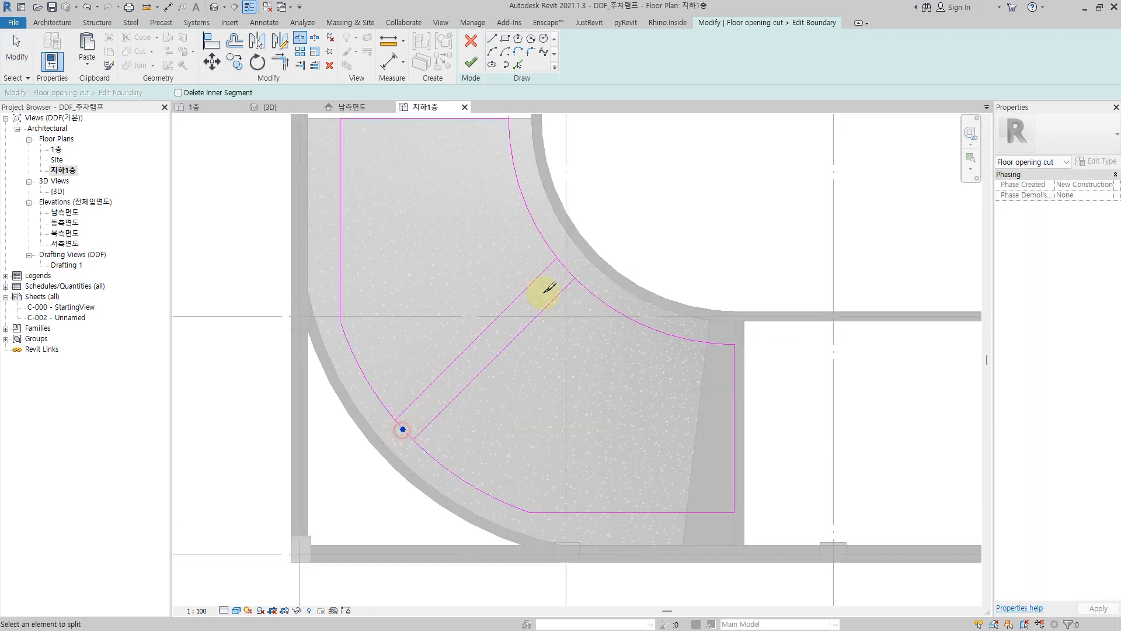
click(565, 267)
key(Escape)
- Trim the split arcs to corners with the diagonal lines, forming two separate closed loops with a beam strip between
key(t)
key(r)
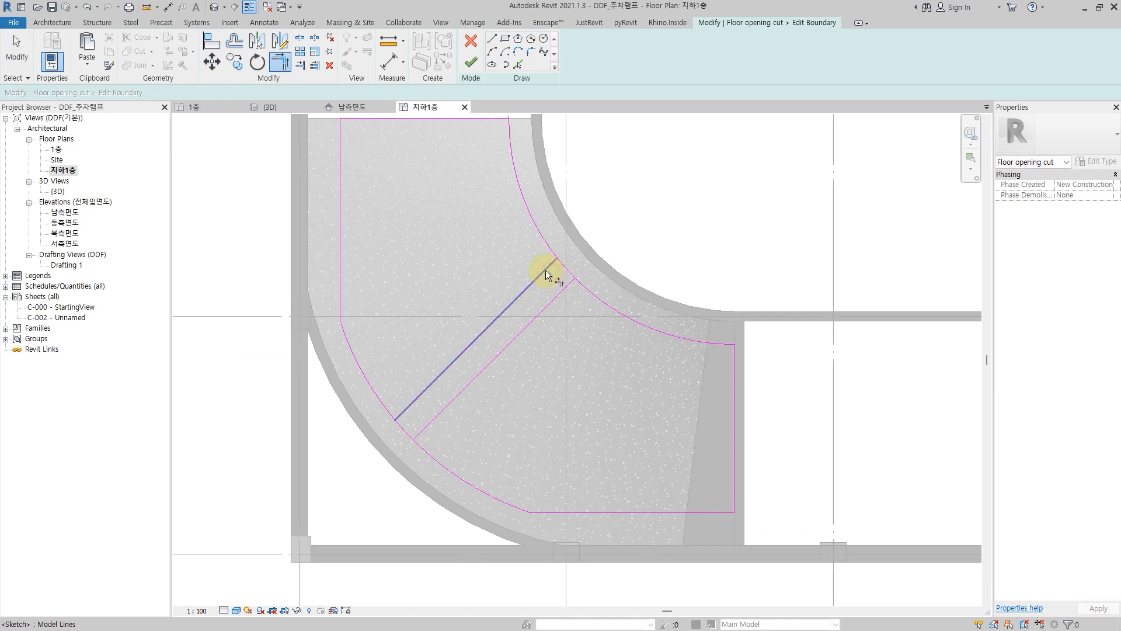
click(545, 270)
click(548, 245)
click(380, 396)
click(410, 405)
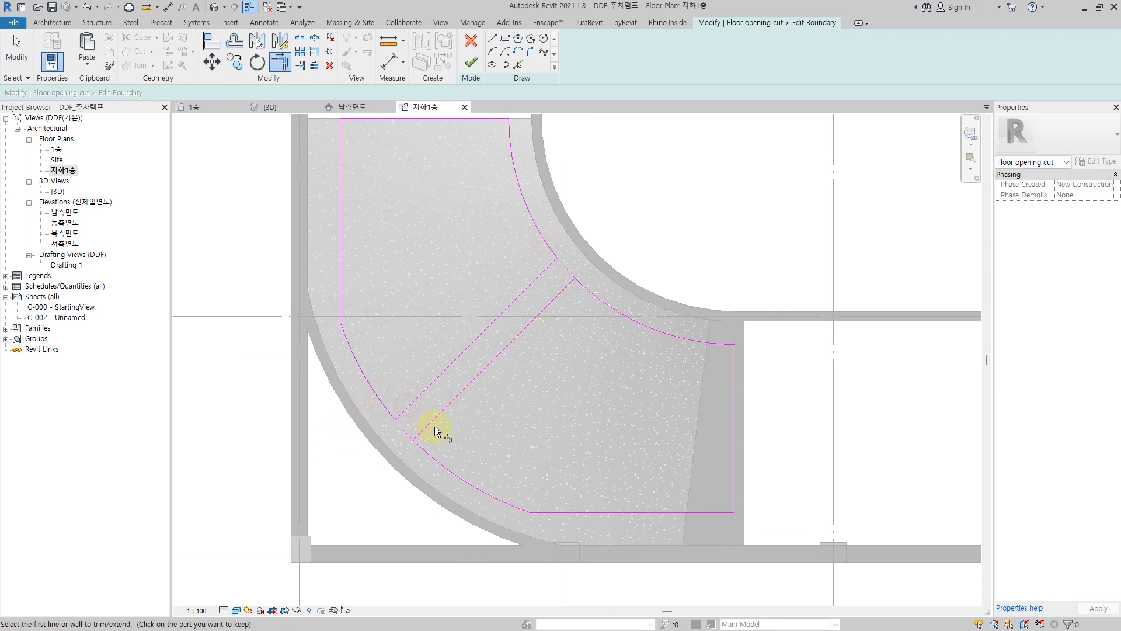
click(553, 299)
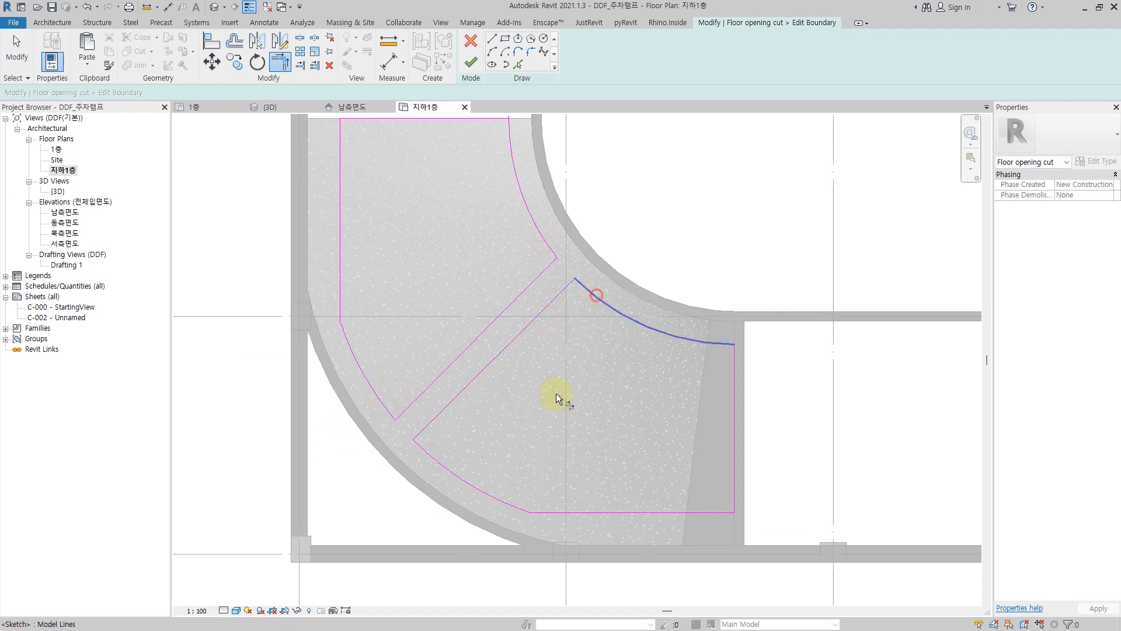
scroll(555, 393, down, 3)
key(Escape)
key(Escape)
- Finish the opening boundary edit and examine the diagonal cross beam from below in the 3D view
click(471, 61)
click(496, 147)
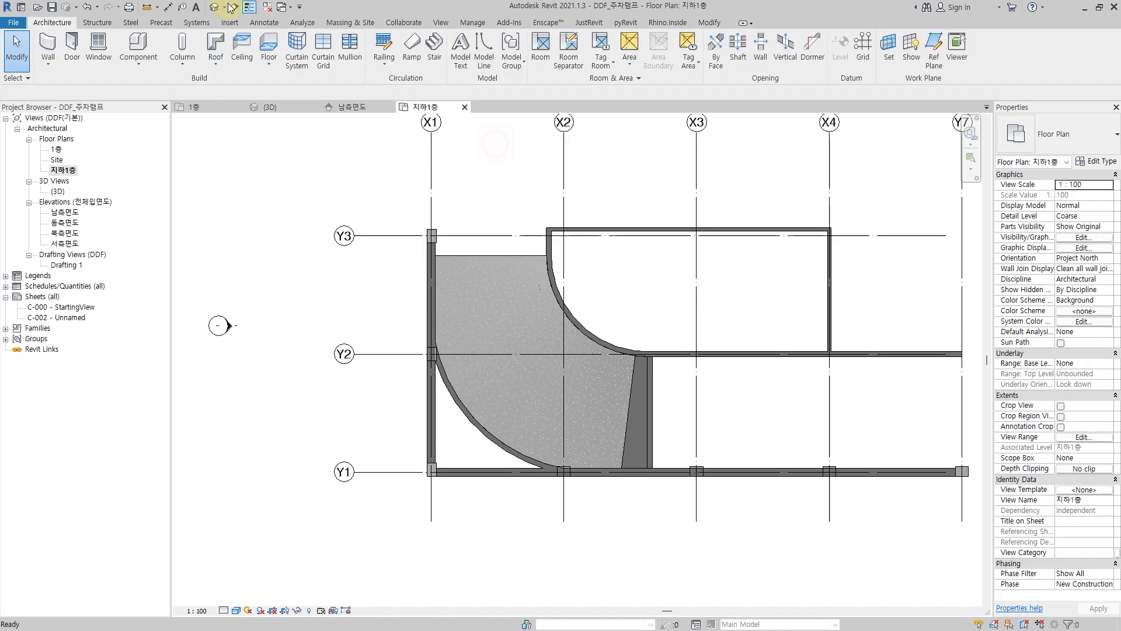
click(216, 9)
shift+middle_drag(530, 318, 779, 525)
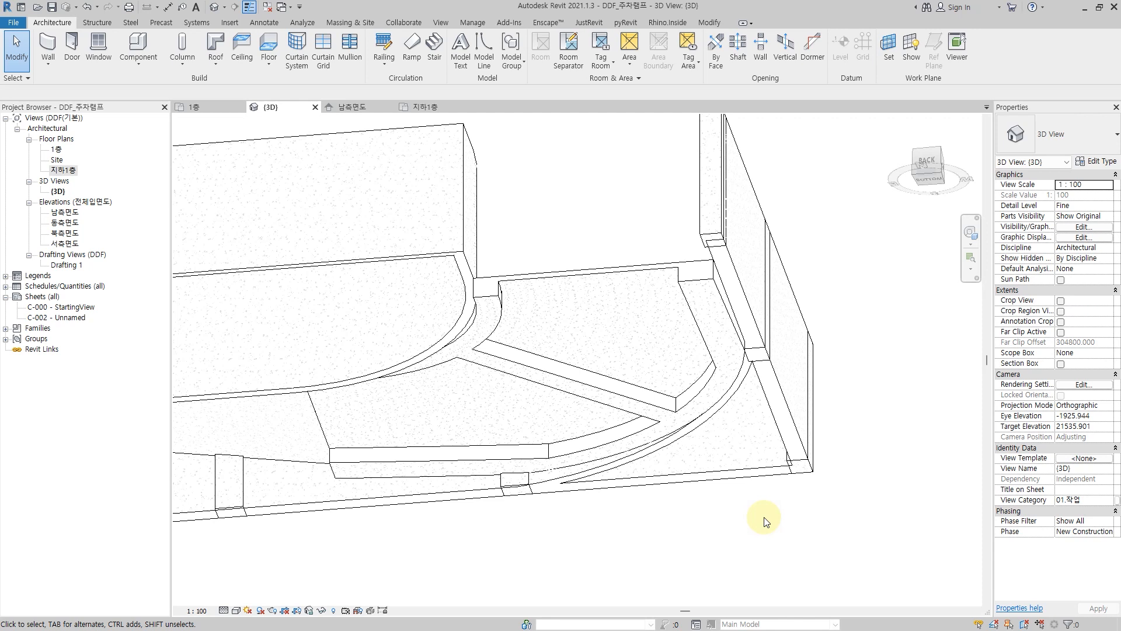
scroll(606, 345, down, 2)
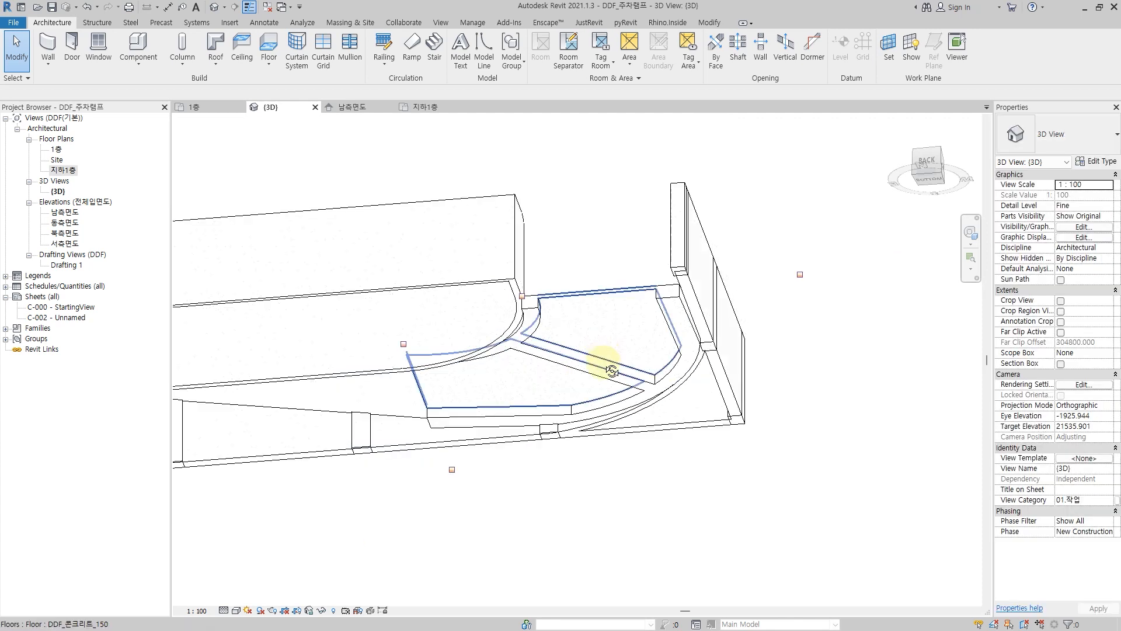
shift+middle_drag(611, 371, 533, 380)
scroll(533, 380, up, 3)
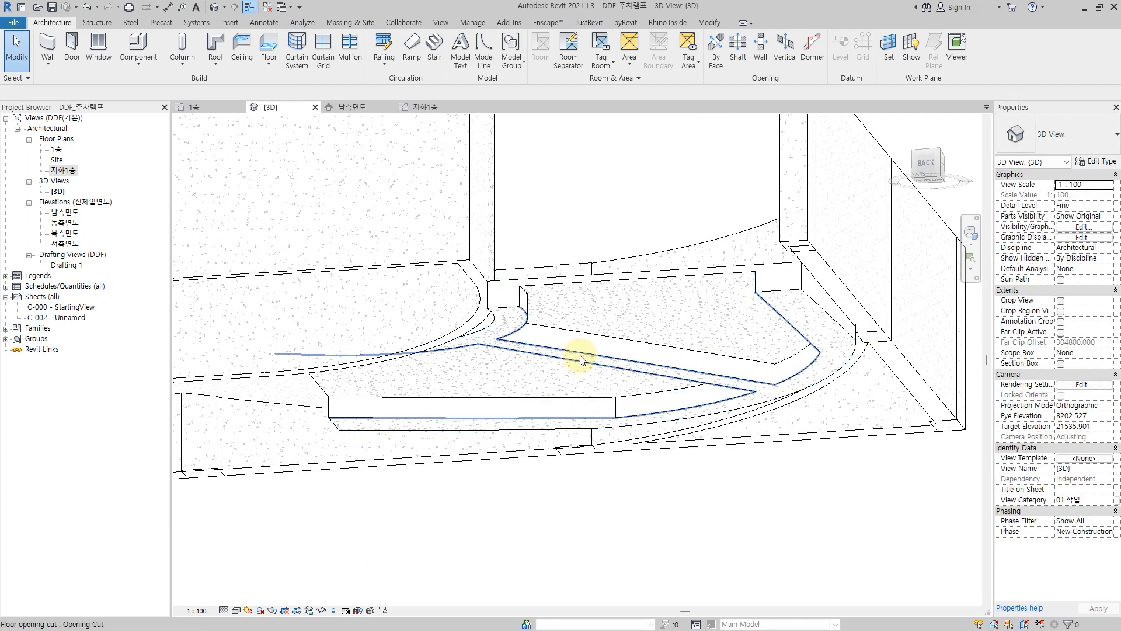
- Delete the 600 mm floor that forms the beams beneath the curved ramp and open the Site floor plan
click(522, 305)
key(Delete)
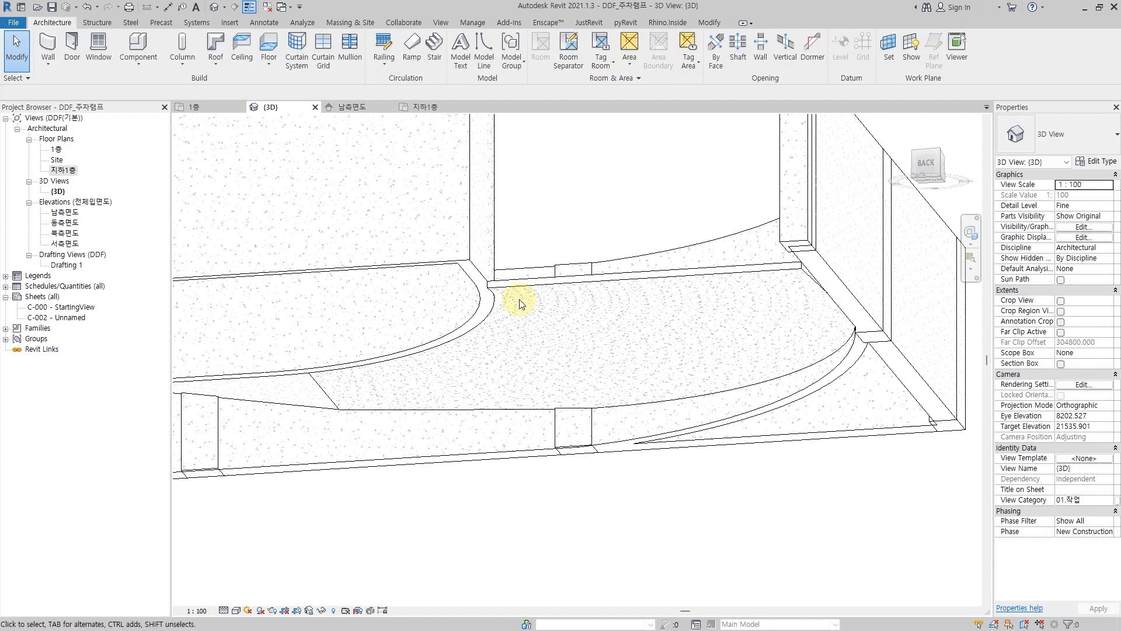
click(432, 106)
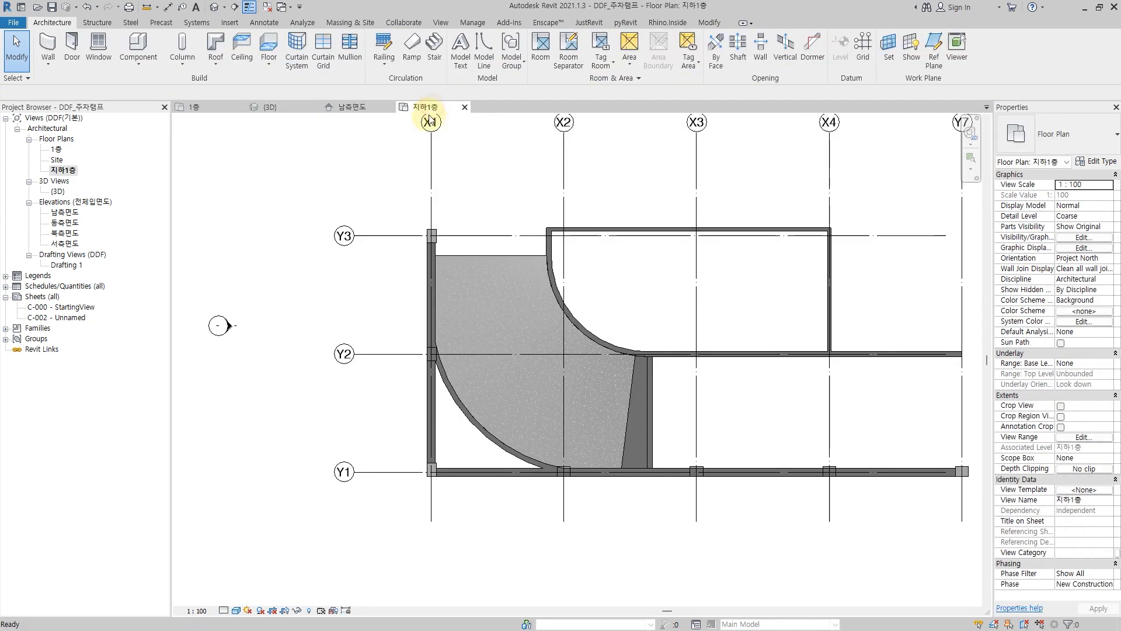
click(296, 213)
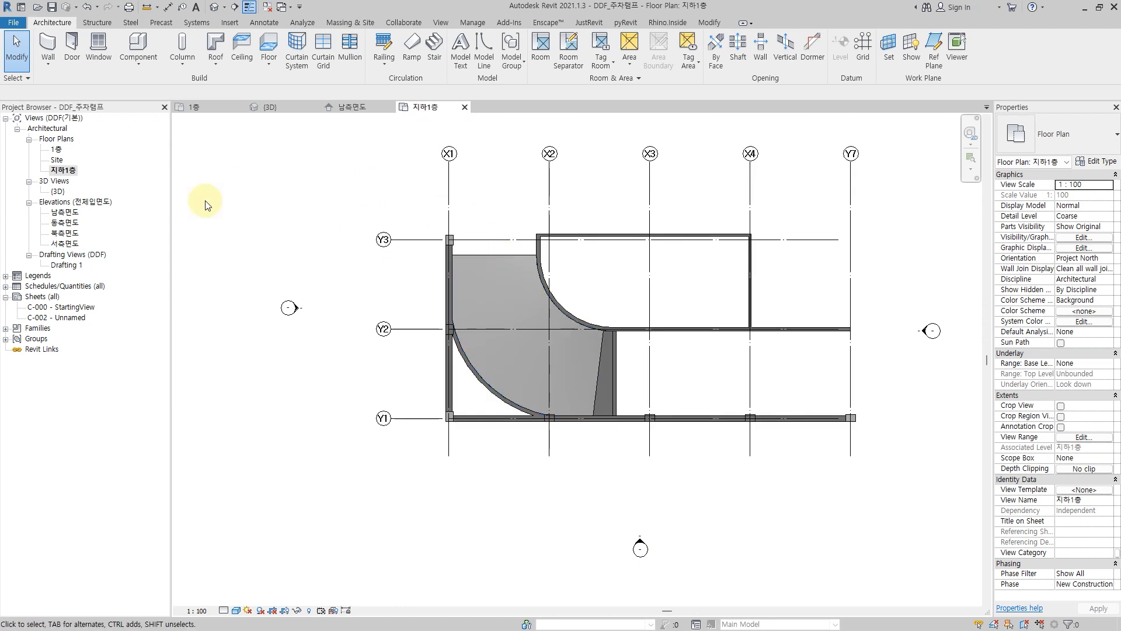
double_click(55, 159)
scroll(514, 327, up, 3)
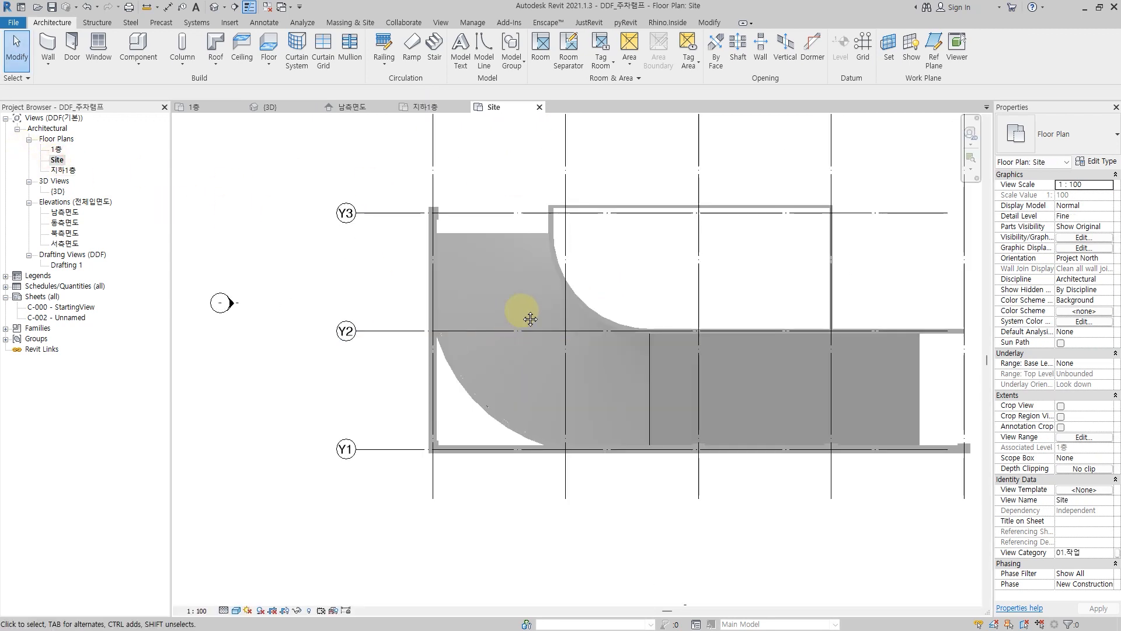
- Draw two detail lines extending the curved ramp's end edges outward, one horizontal near Y3 and one vertical past Y1
key(d)
key(l)
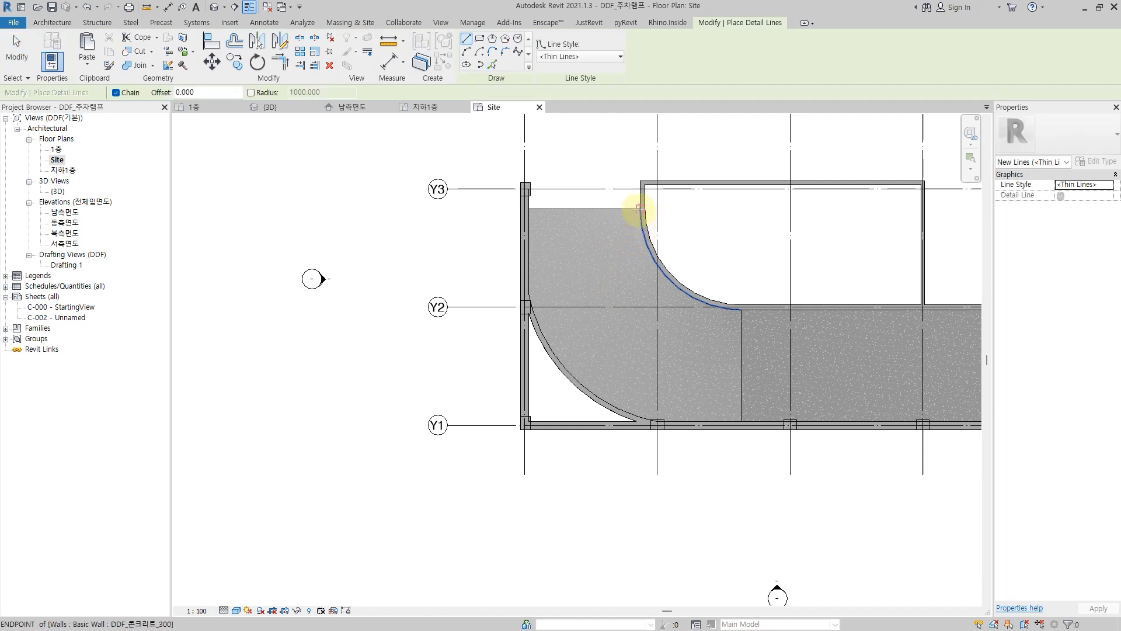
click(640, 208)
click(439, 209)
key(Escape)
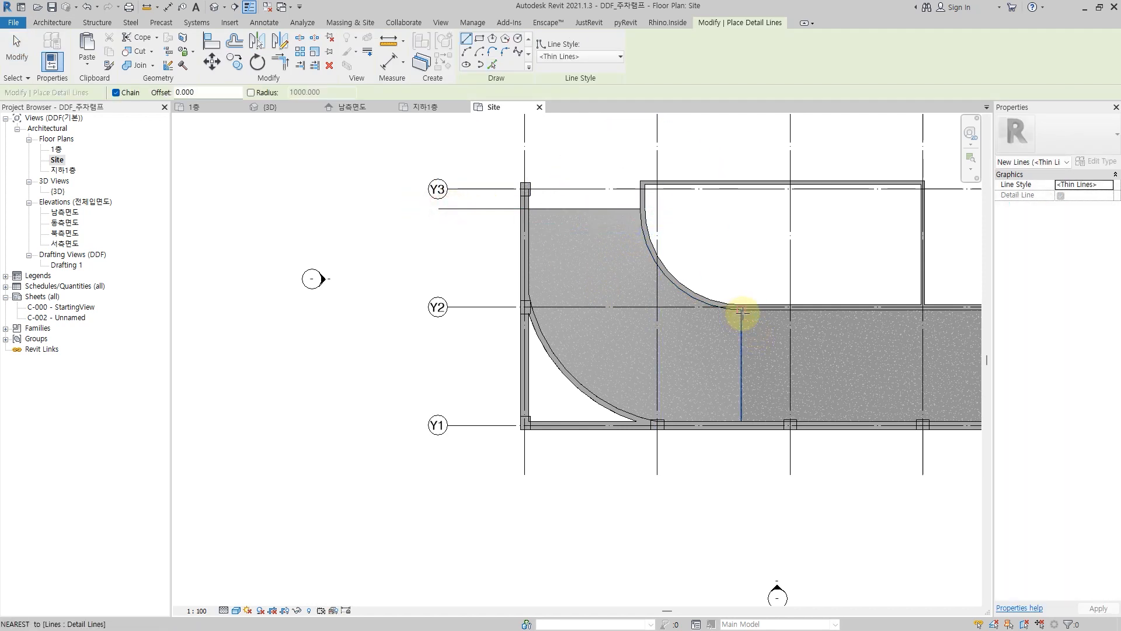
click(742, 311)
click(742, 514)
key(Escape)
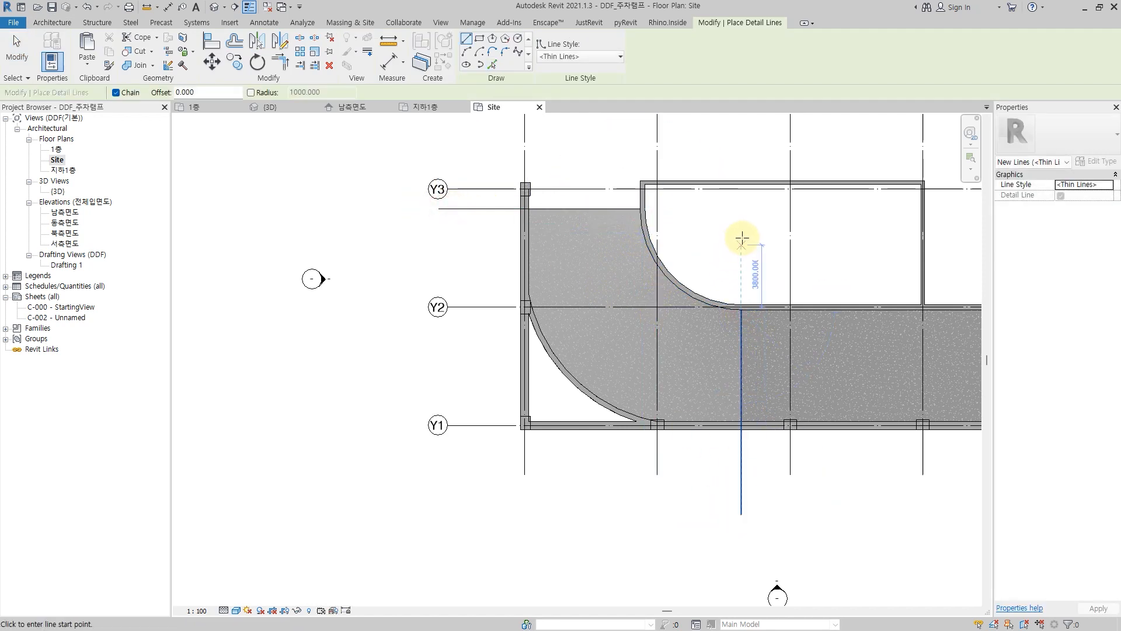
- Draw a diagonal detail line from the curve's centre across the curved ramp to beyond the Y1 corner
click(745, 209)
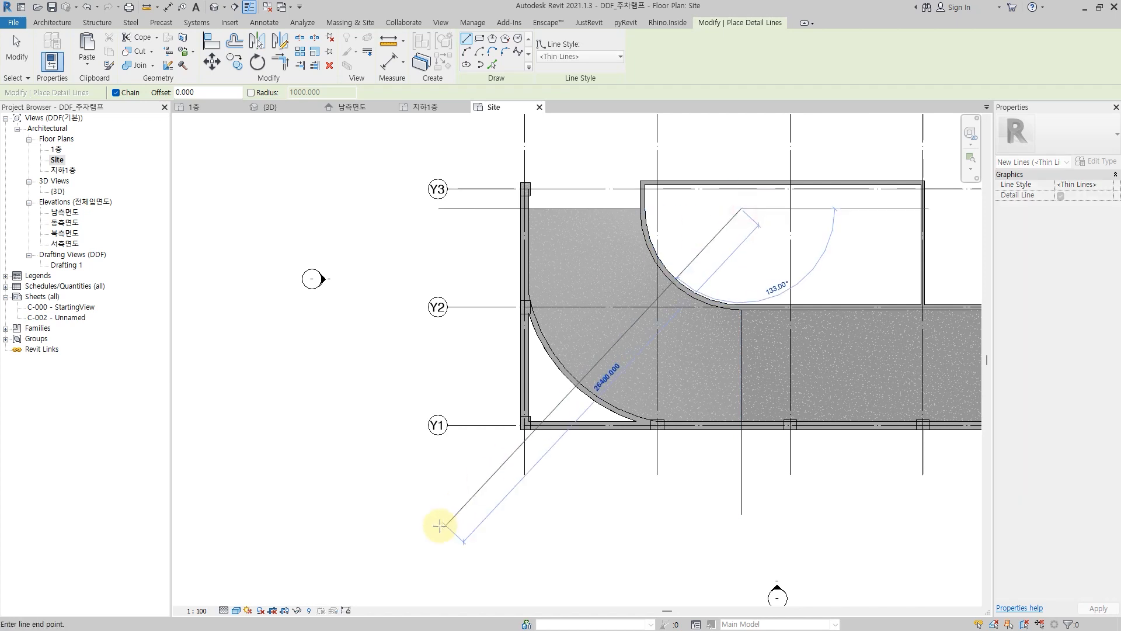
click(439, 521)
key(Escape)
key(Escape)
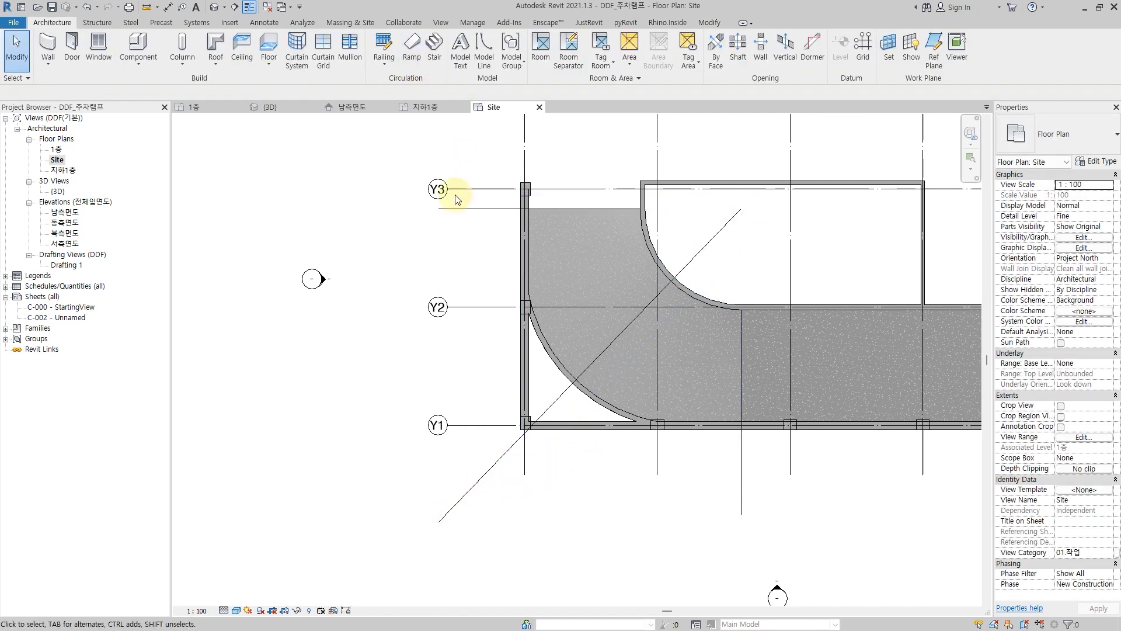
- Add an angular dimension across the horizontal, diagonal and vertical detail lines and make its segments equal
key(d)
key(i)
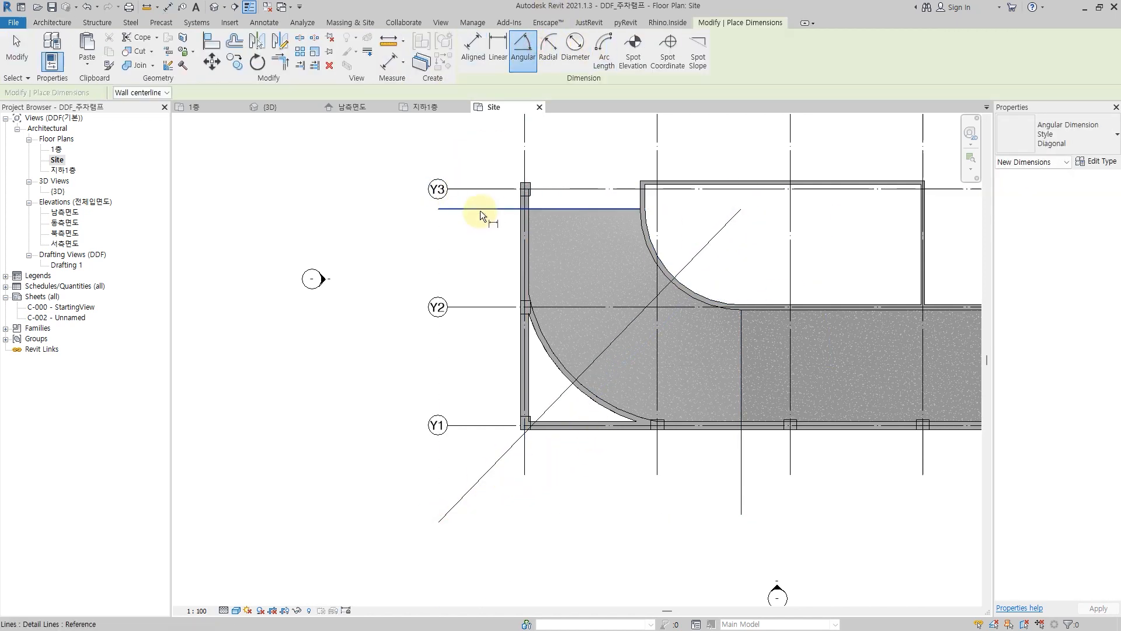
click(480, 209)
click(555, 403)
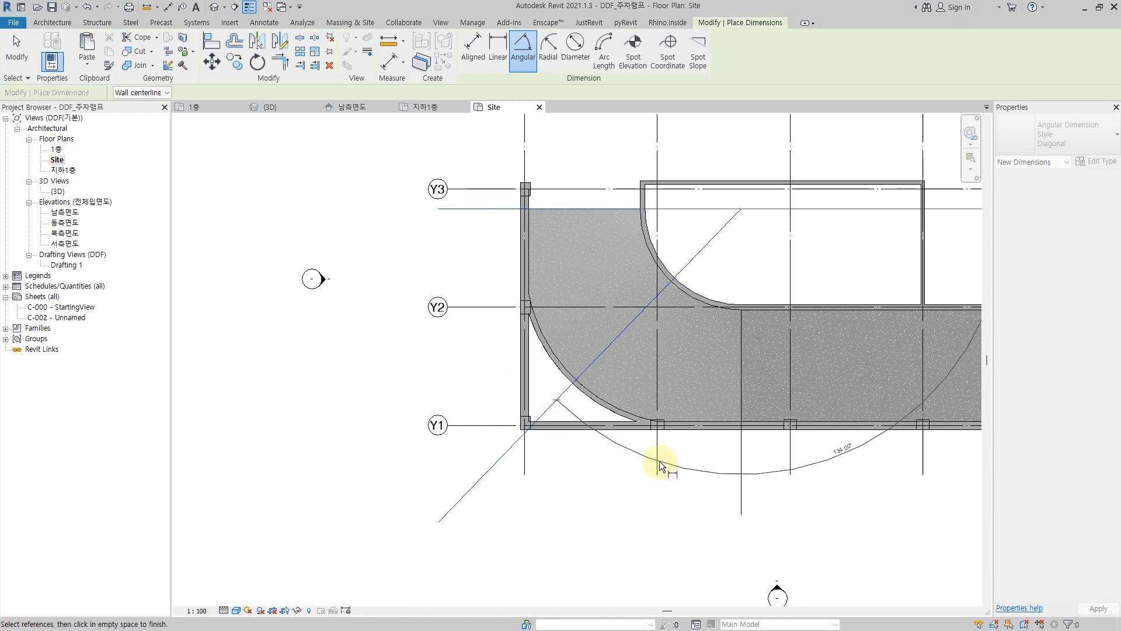
click(741, 478)
click(457, 491)
middle_drag(435, 394, 473, 286)
click(424, 457)
key(Escape)
key(Escape)
- Delete the angular dimension while keeping the equality constraint on the detail lines
drag(508, 455, 454, 462)
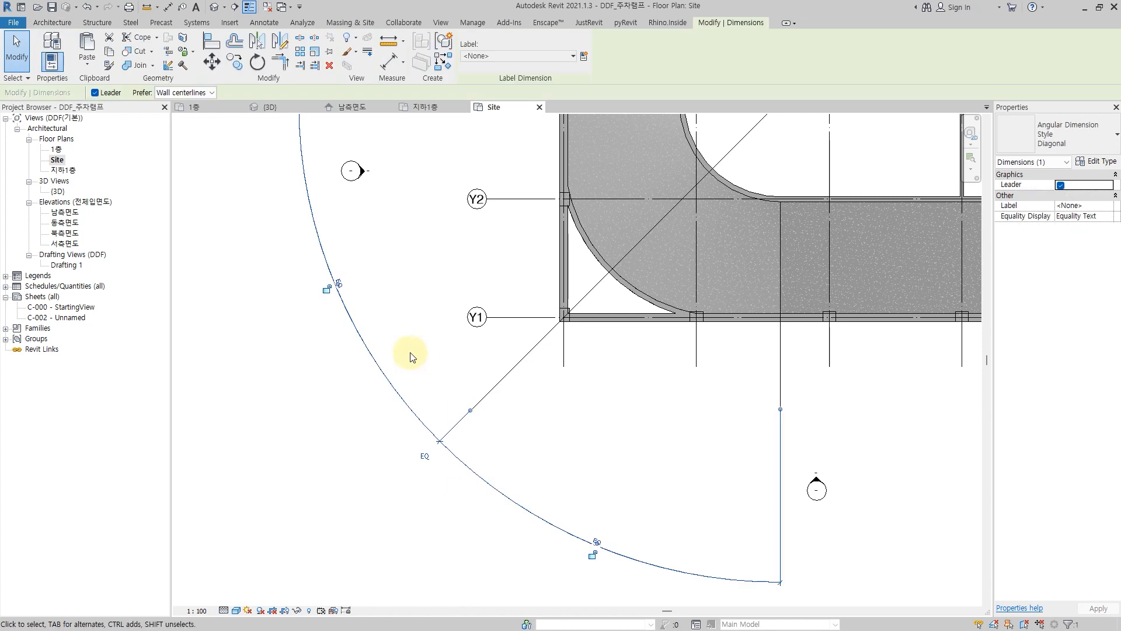
key(Delete)
click(1026, 615)
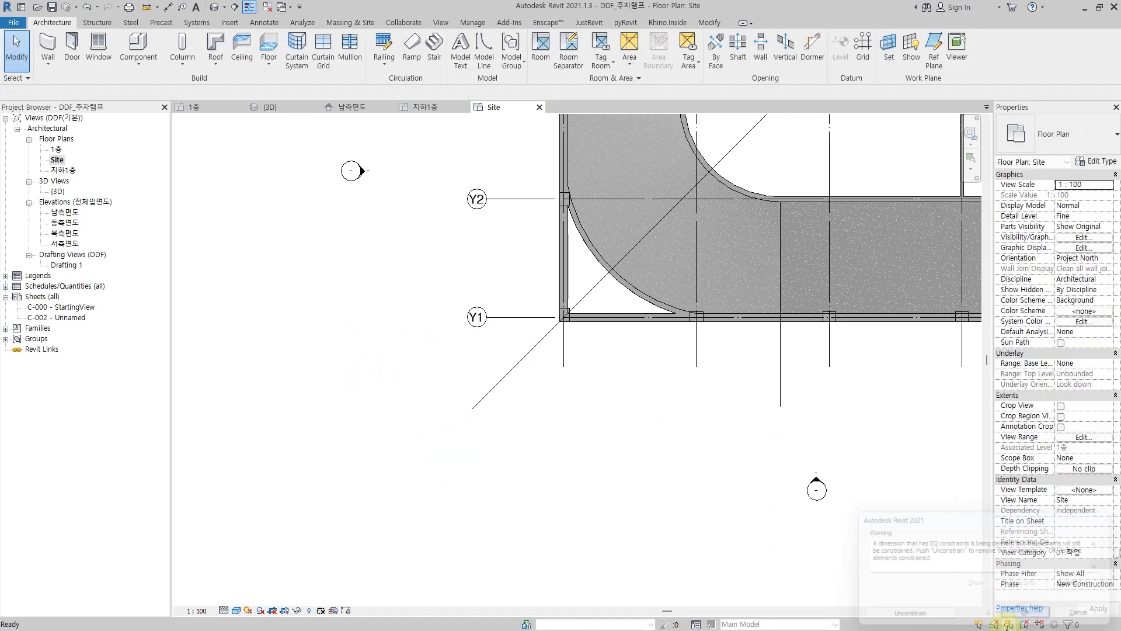
- Place a B1_400x600 concrete beam along the diagonal line from the outer curved wall to the inner curved wall
middle_drag(638, 218, 638, 275)
scroll(638, 275, up, 3)
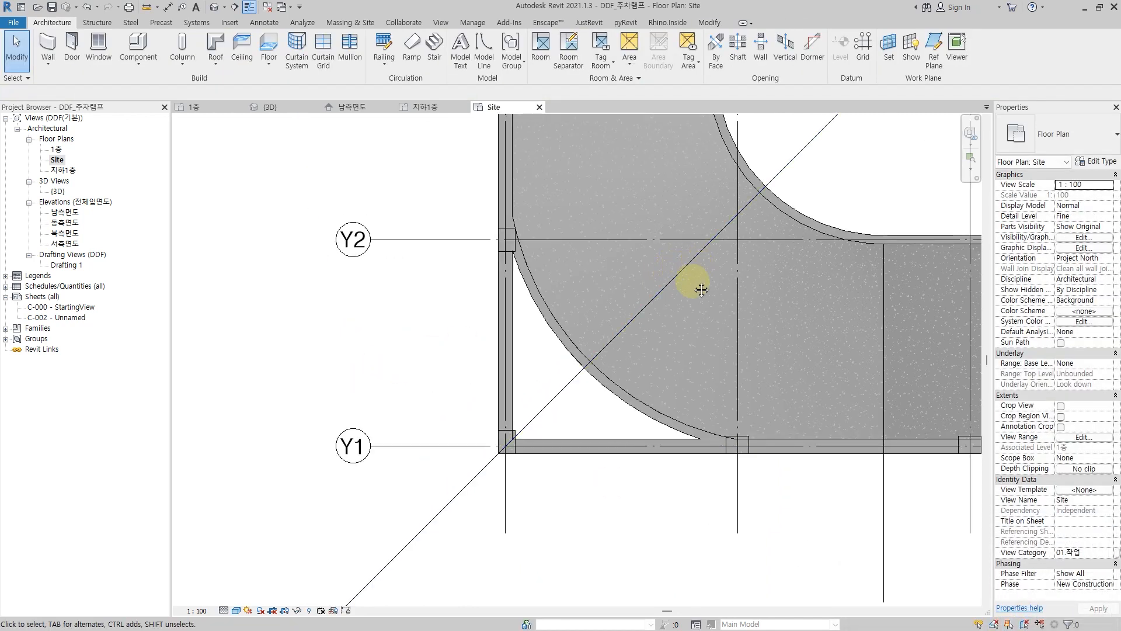
middle_drag(701, 289, 674, 361)
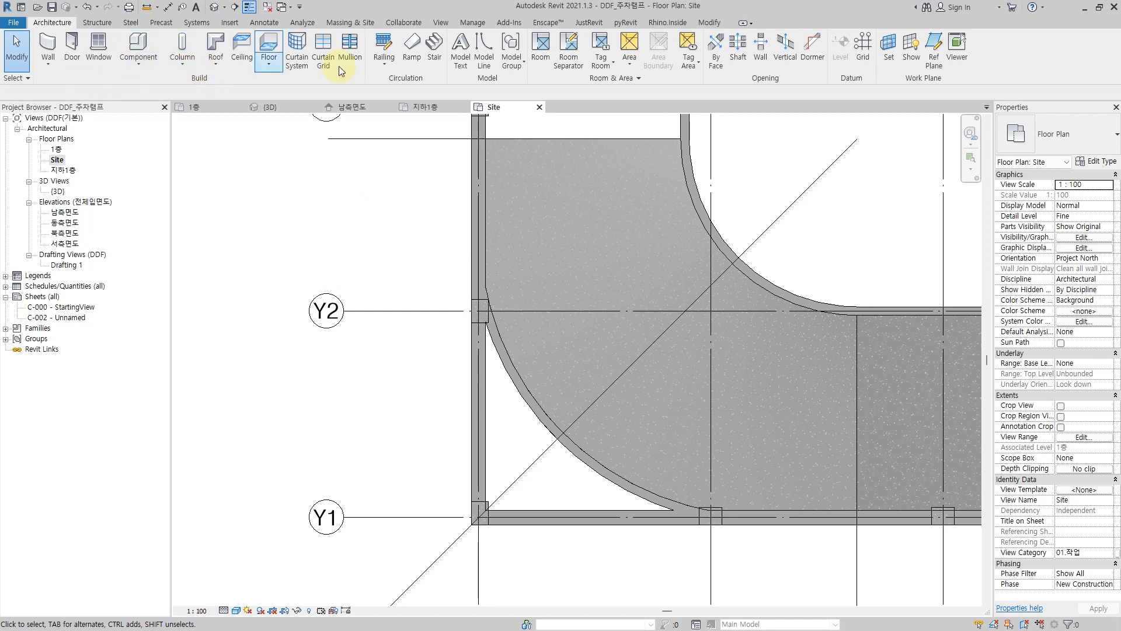
click(98, 24)
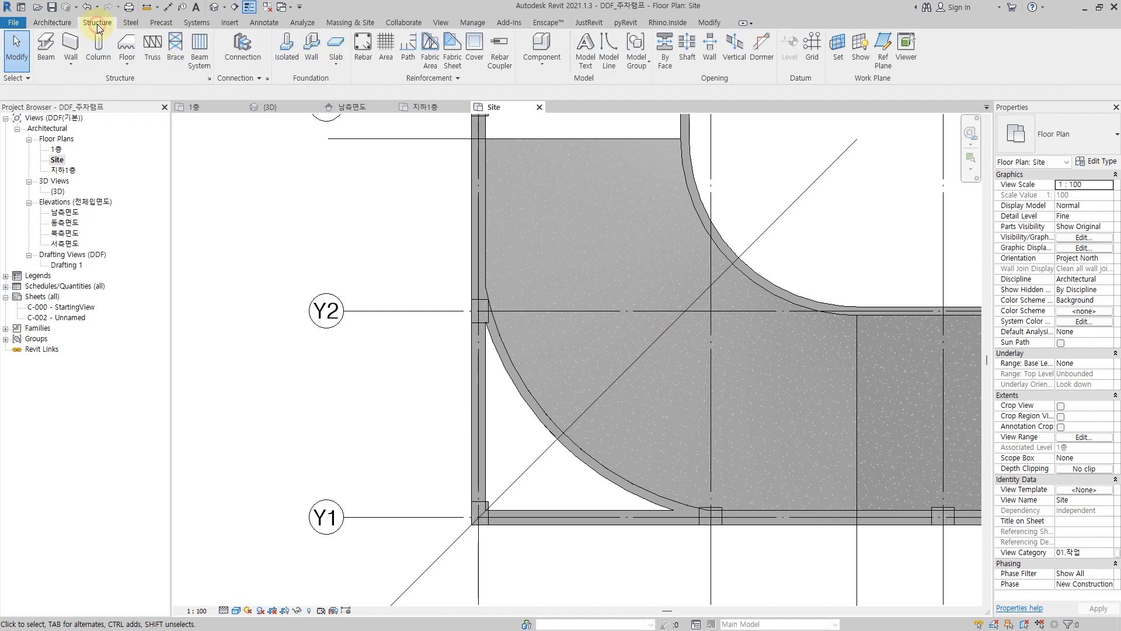
click(56, 53)
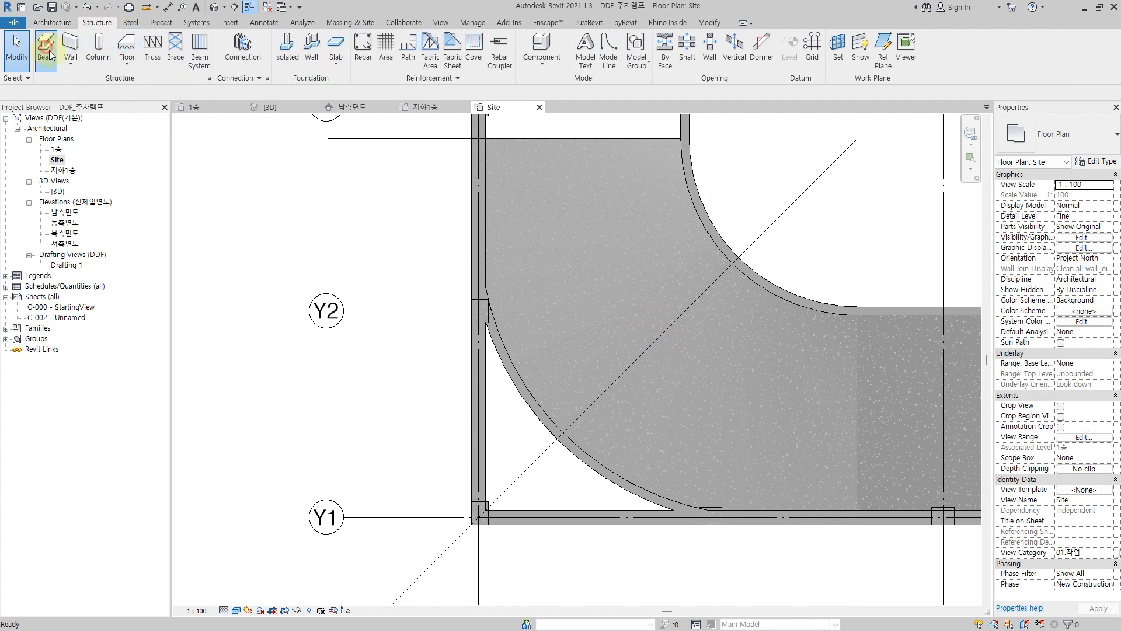
click(562, 433)
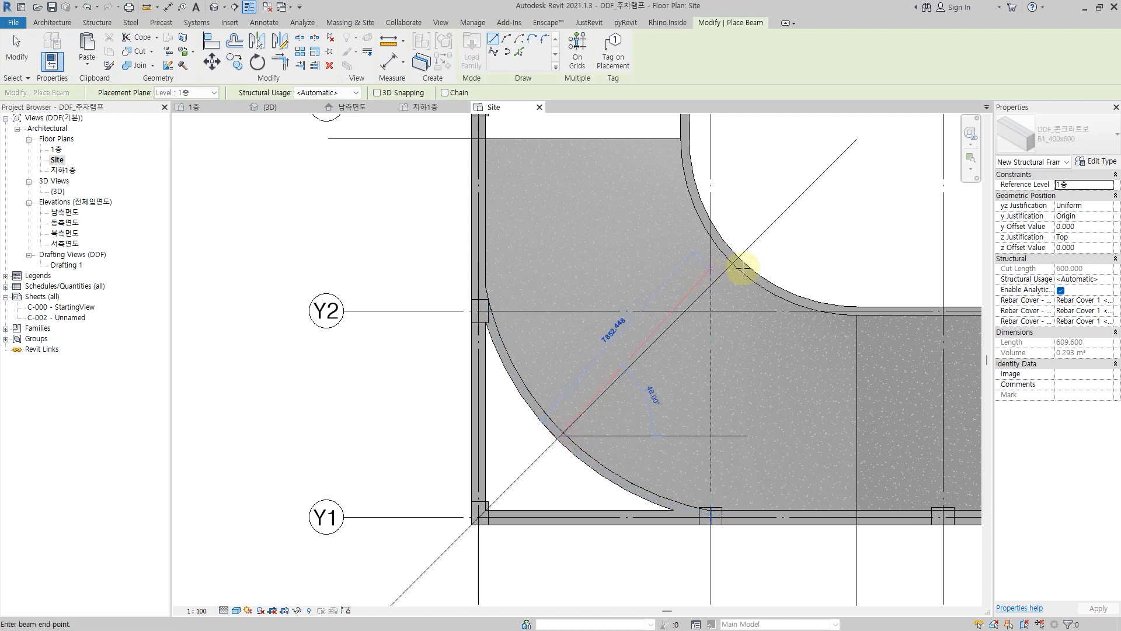
click(734, 263)
key(Escape)
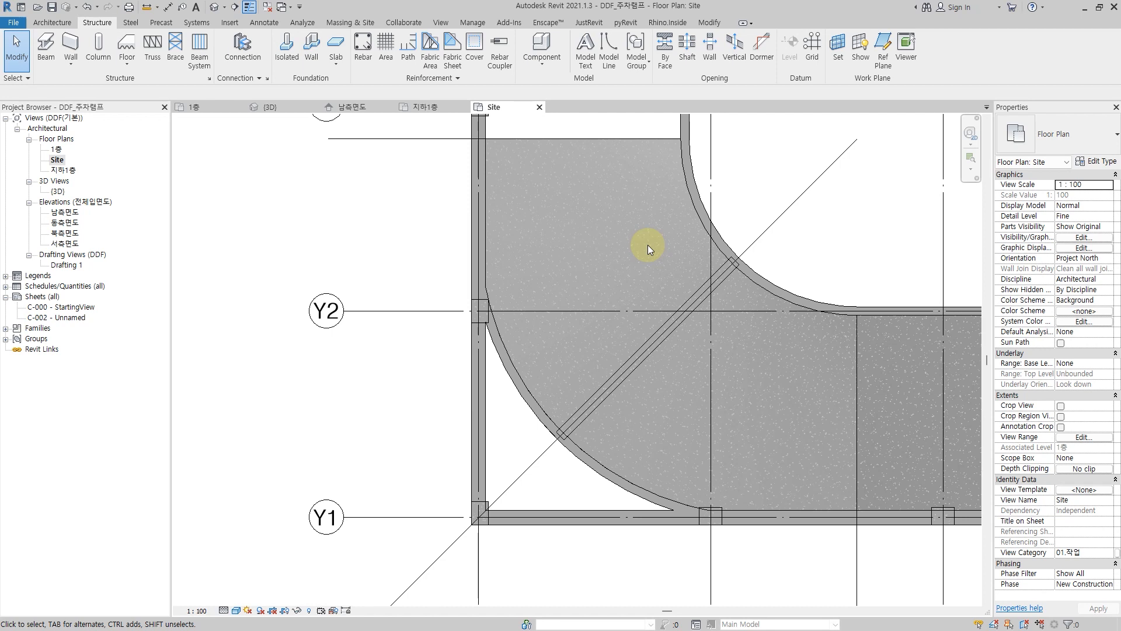
- Create a section running beside the diagonal beam, from inside the Y1 corner to beyond the inner curved wall
click(441, 24)
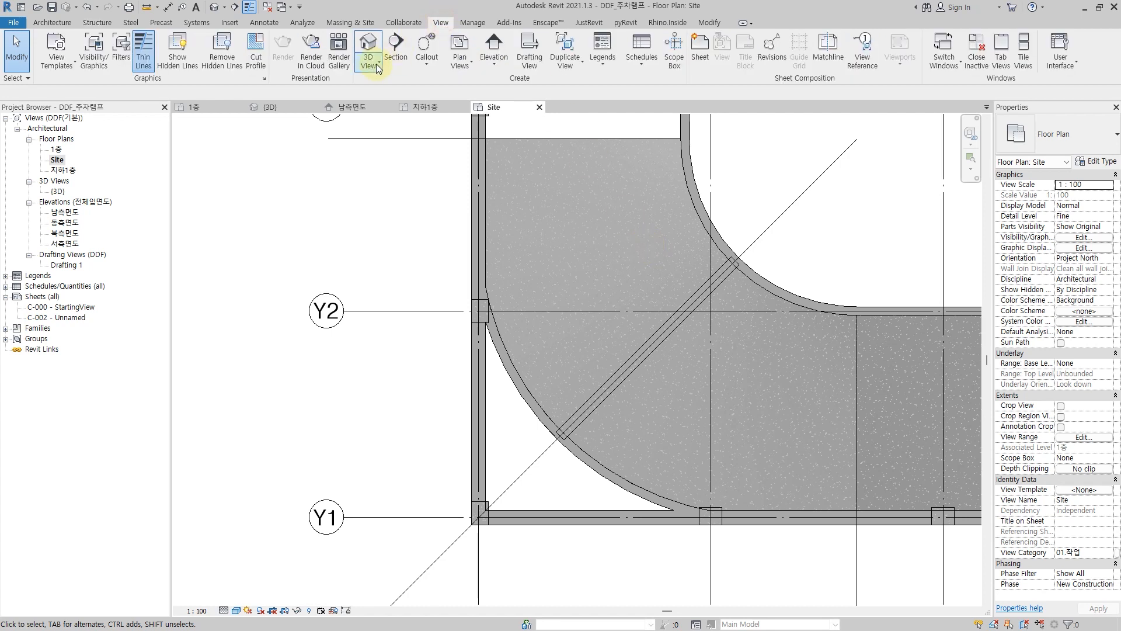
click(397, 52)
click(553, 477)
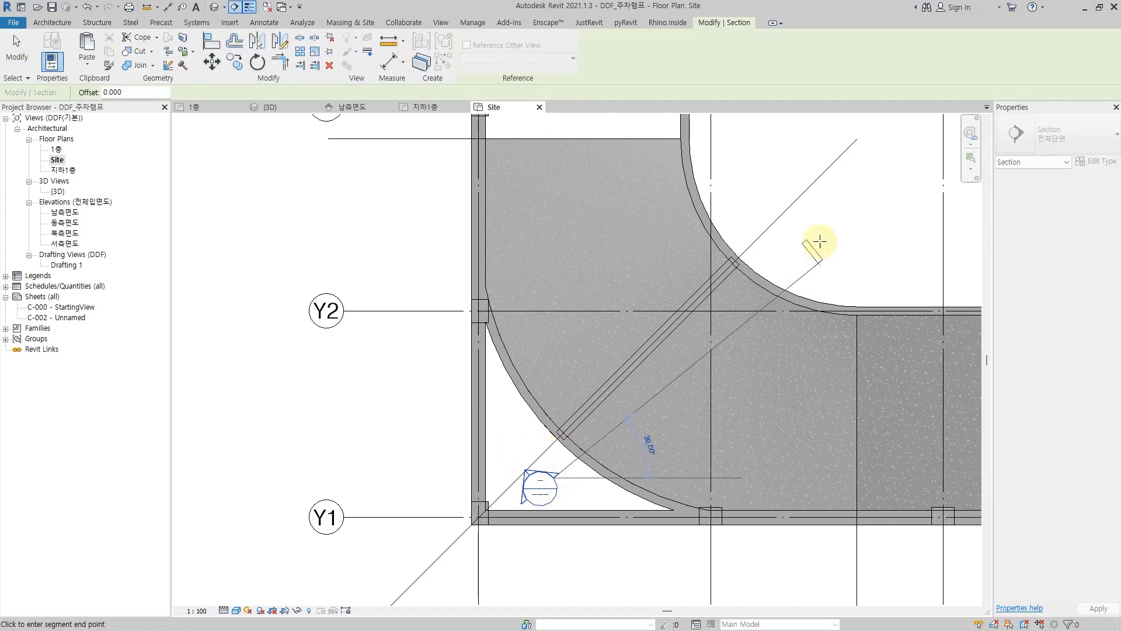
click(812, 228)
key(Escape)
key(Escape)
- Align the section line to the diagonal detail line so it cuts along the beam
key(a)
key(l)
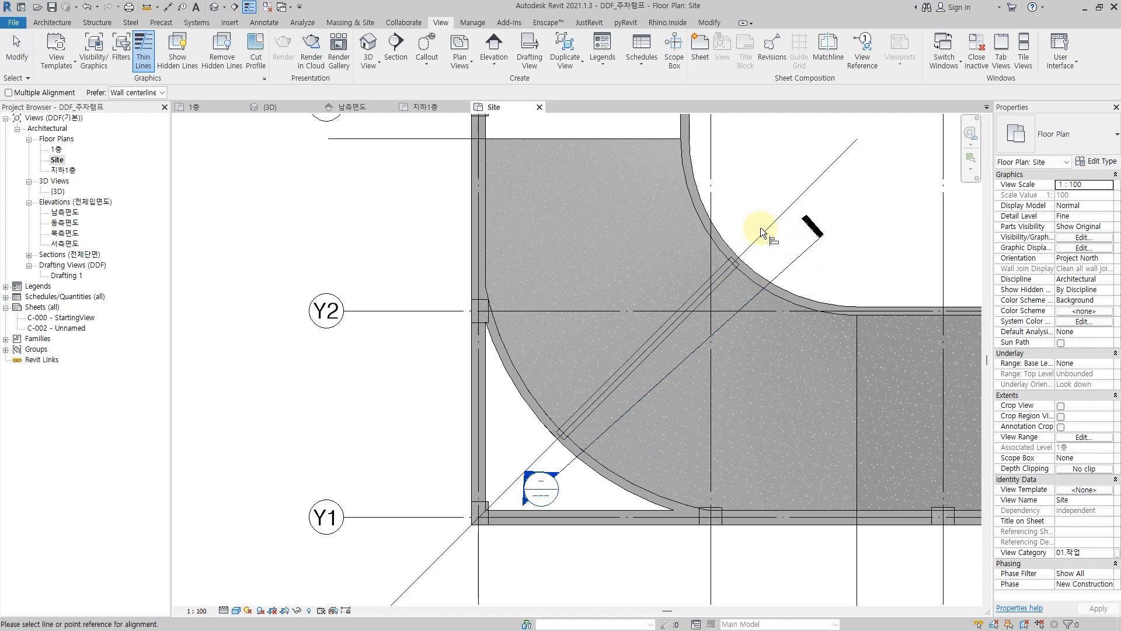
click(766, 232)
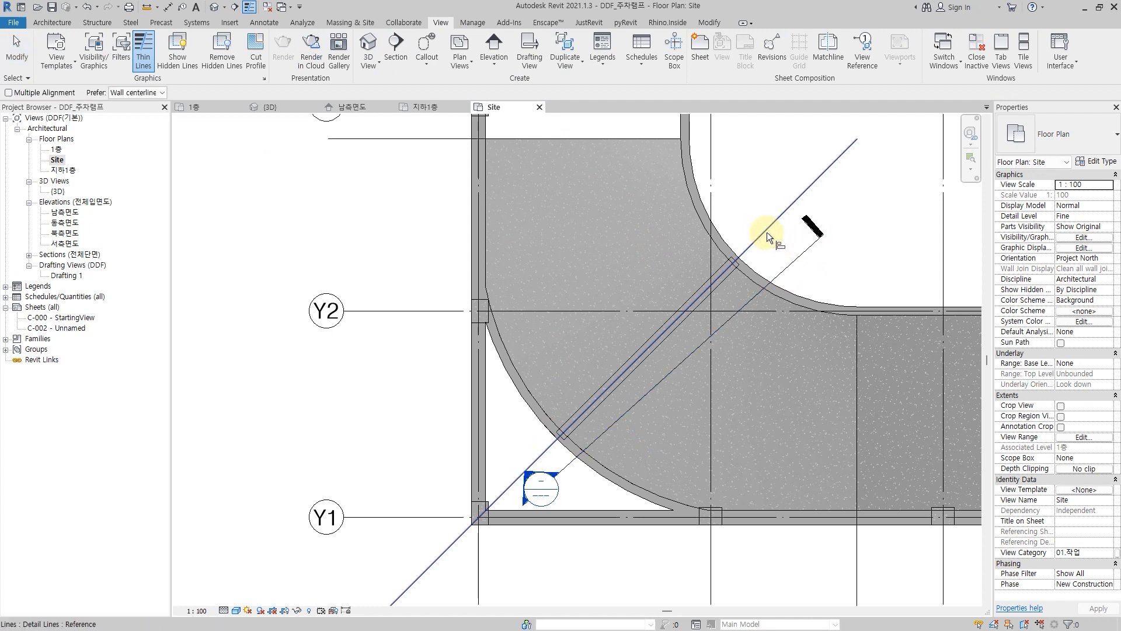
click(734, 318)
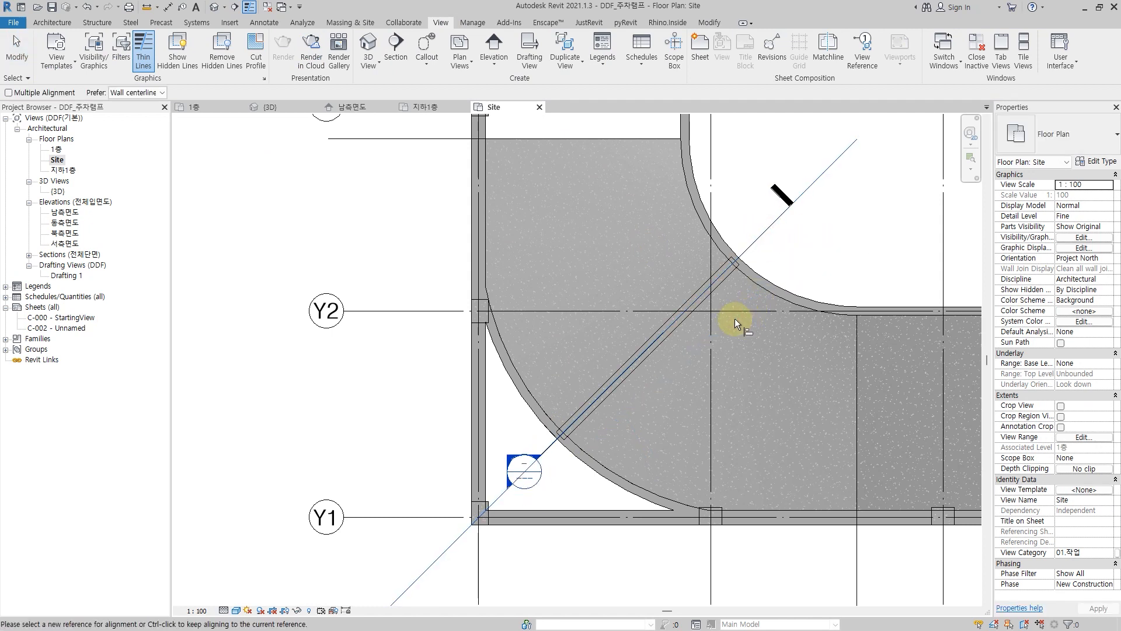
key(Escape)
key(Escape)
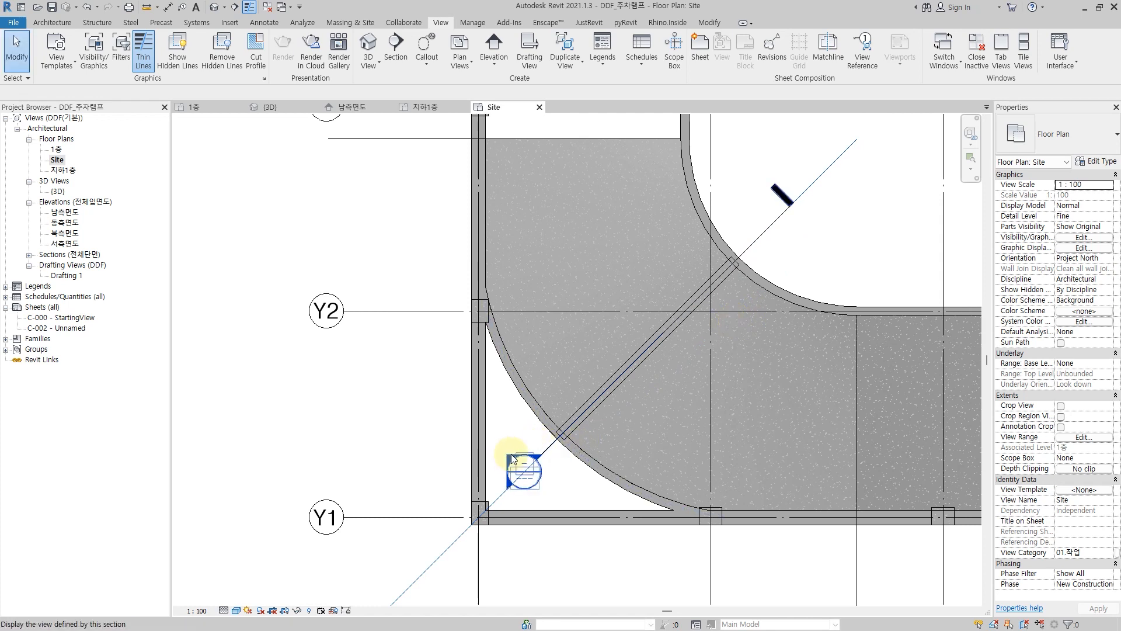
- Open the new section view and examine the beam's height against the ramp slab below it
double_click(513, 459)
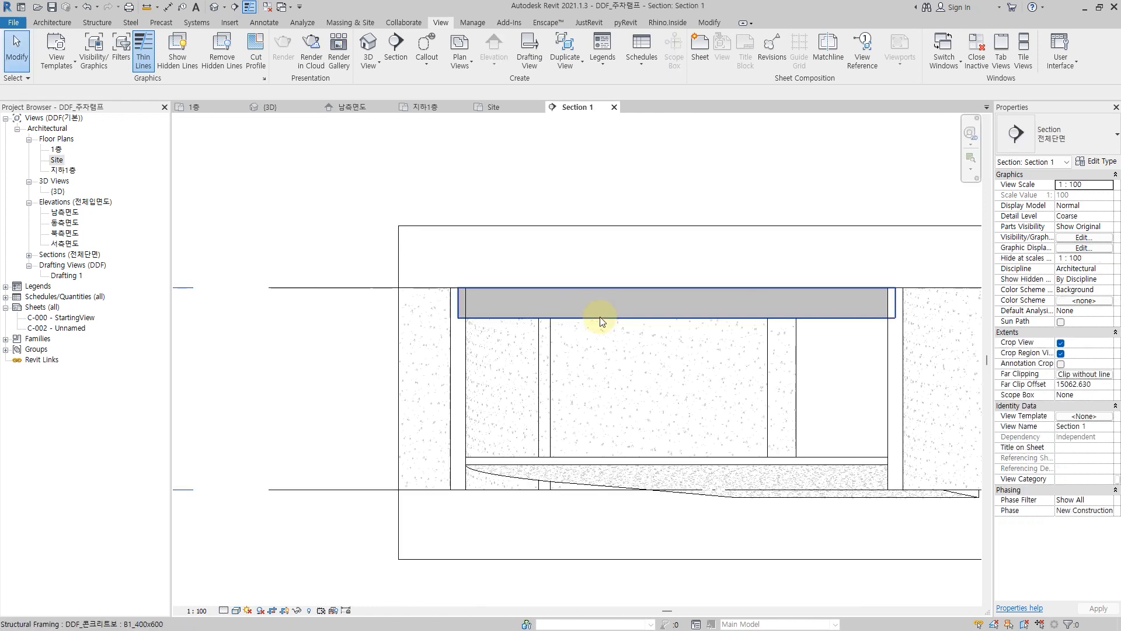
click(606, 321)
middle_drag(661, 397, 640, 292)
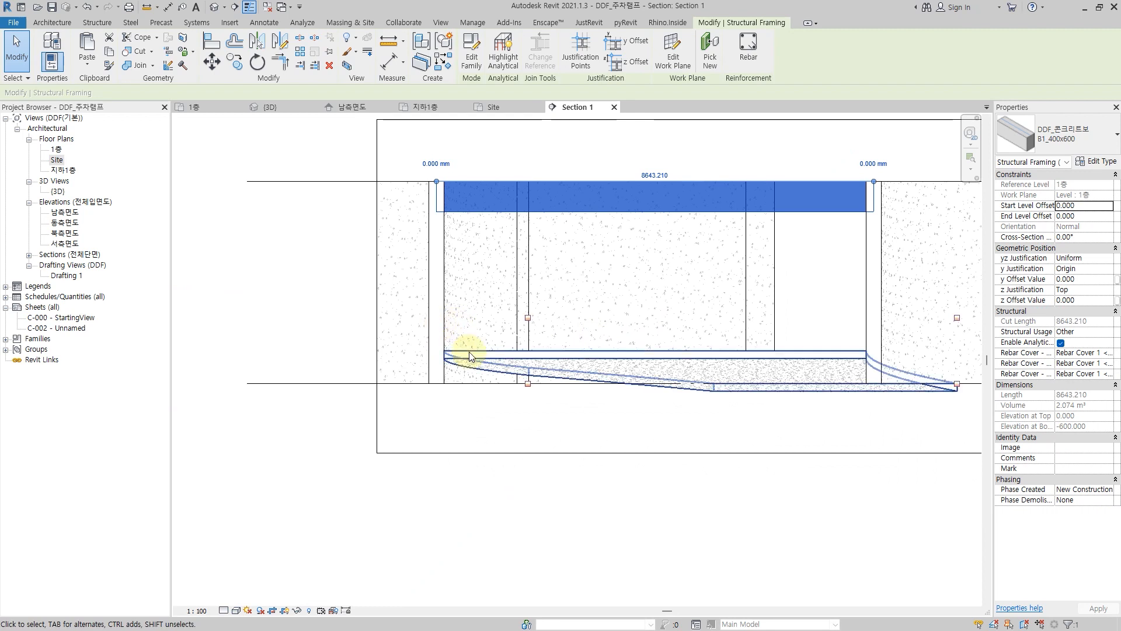
mouse_move(446, 350)
mouse_down()
mouse_move(446, 391)
mouse_move(846, 390)
mouse_up()
drag(756, 353, 443, 352)
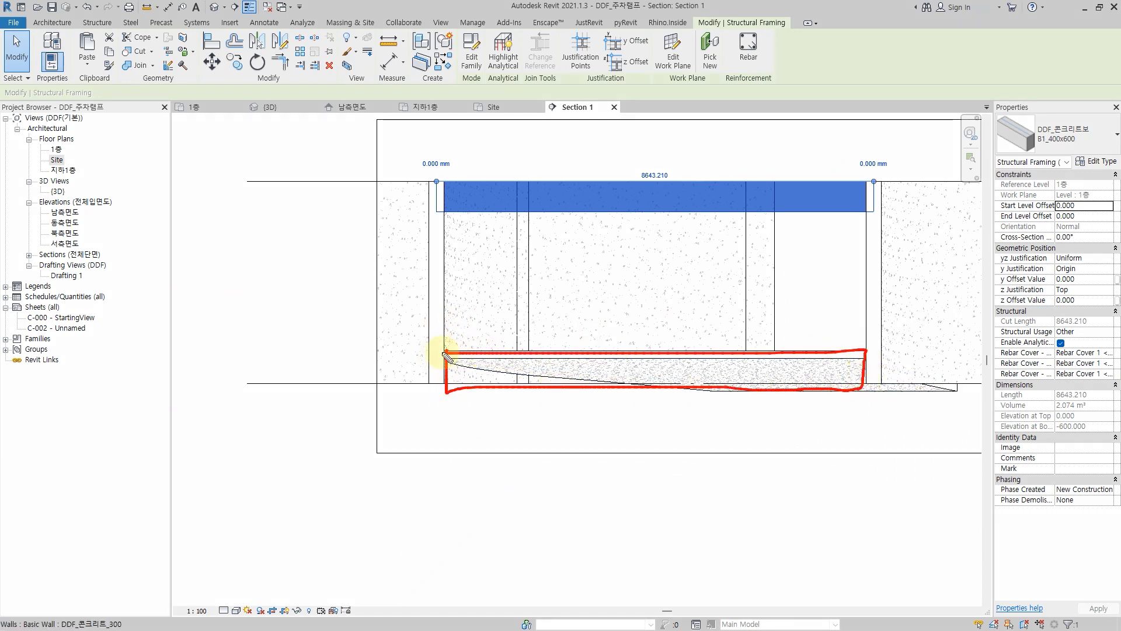
key(Escape)
key(Escape)
- Dimension the height from the 지하1층 level to the top edge of the ramp slab in the section
key(i)
scroll(391, 368, up, 4)
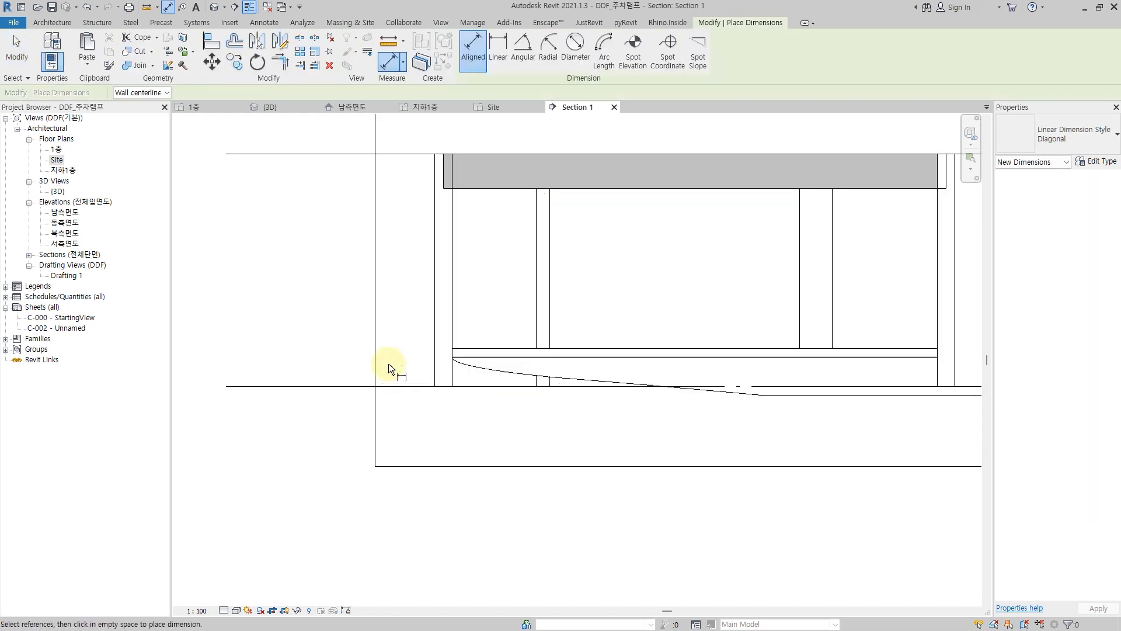
click(503, 394)
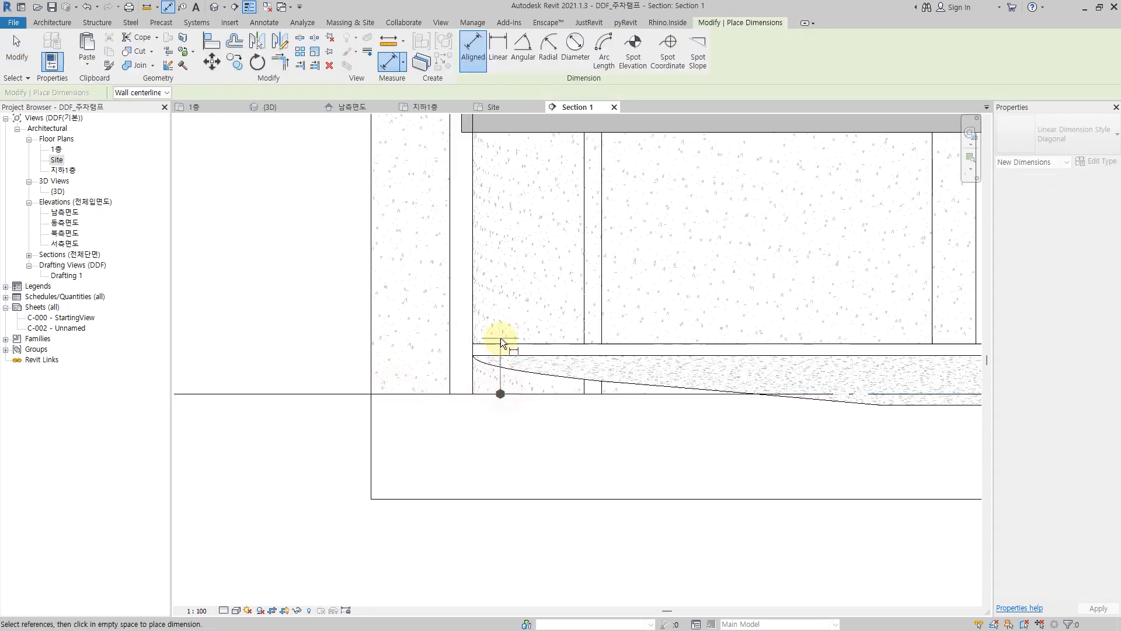
click(500, 342)
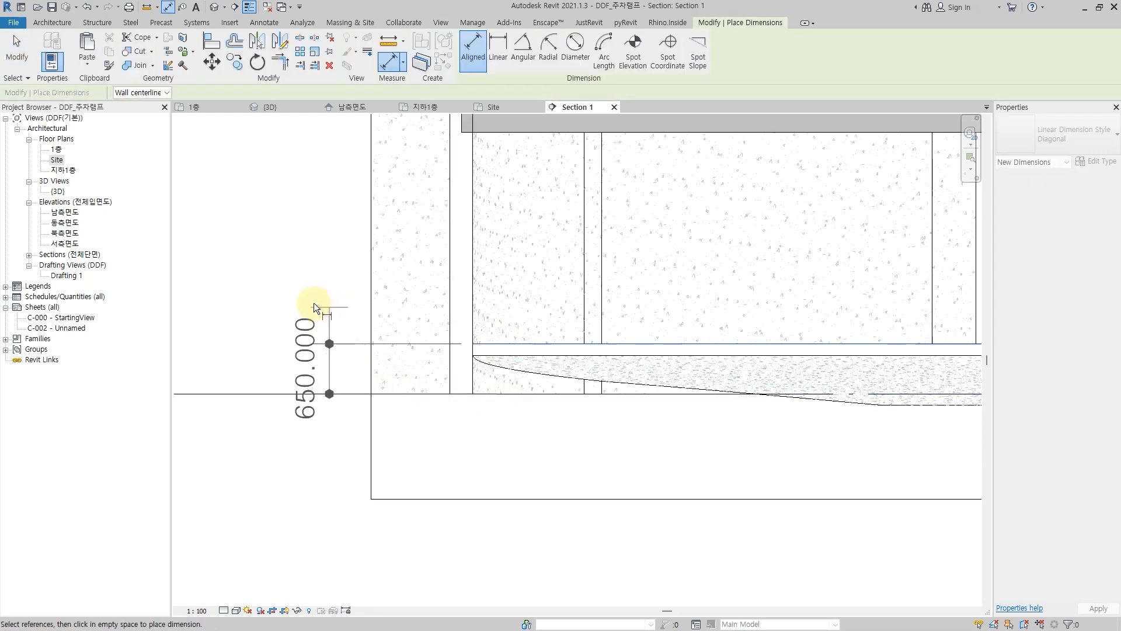
click(314, 304)
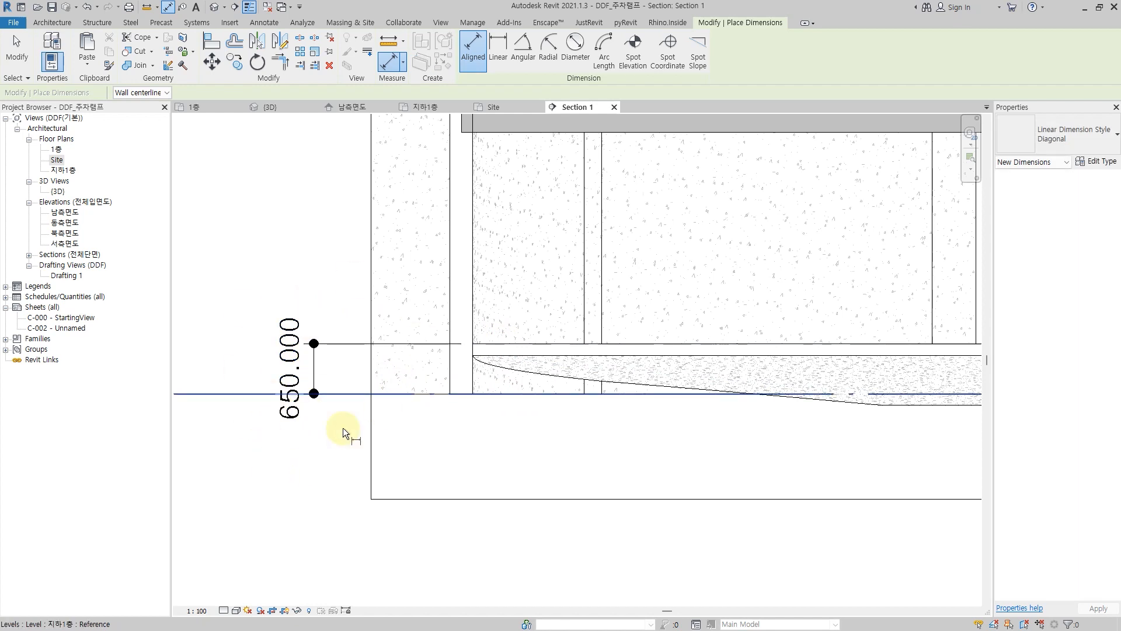
scroll(426, 476, down, 2)
key(Escape)
- Give the beam a start level offset of 1 and change its reference level to 지하1층
click(504, 217)
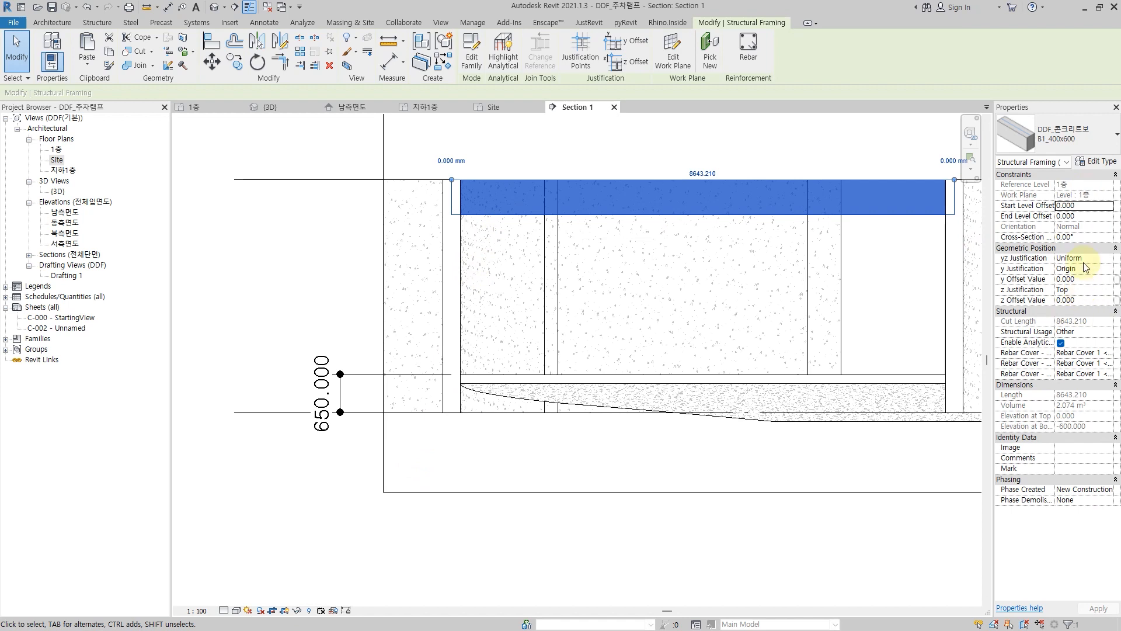
click(1093, 206)
text(1)
key(Tab)
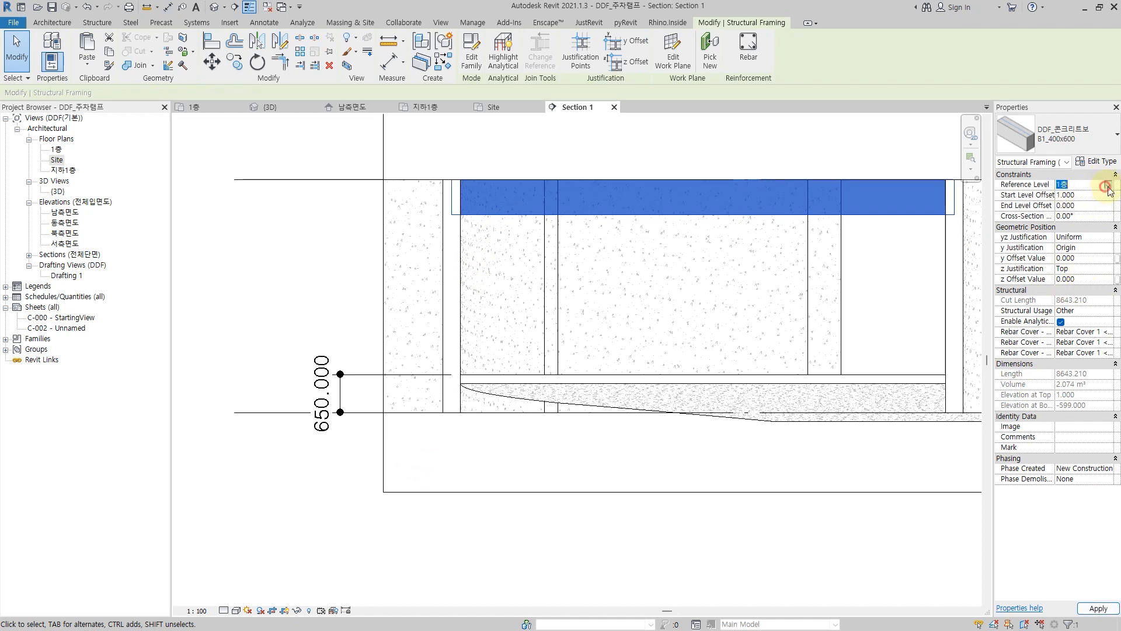
click(1107, 185)
click(1079, 202)
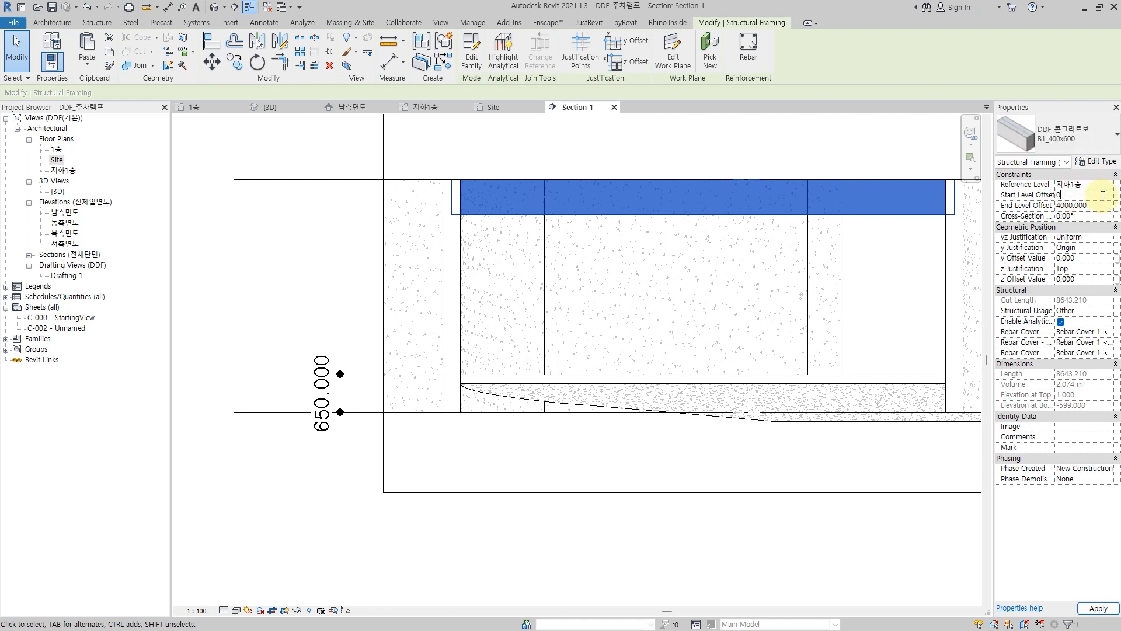
- Set the beam's start and end level offsets to 0 and its z offset value to 650
text(0)
click(1103, 206)
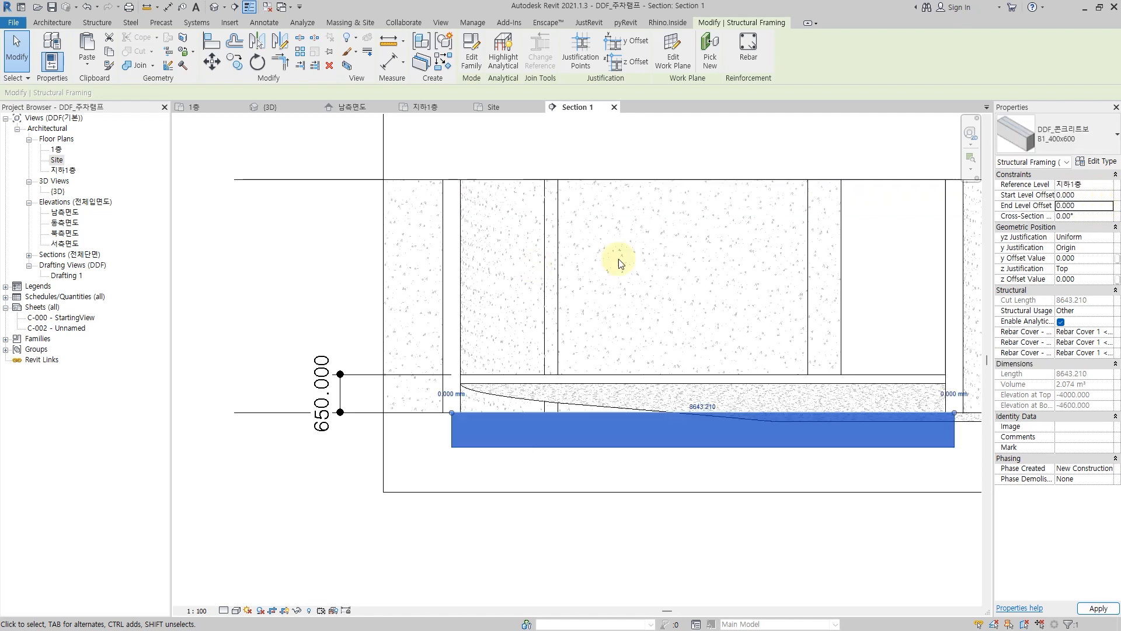
click(1094, 278)
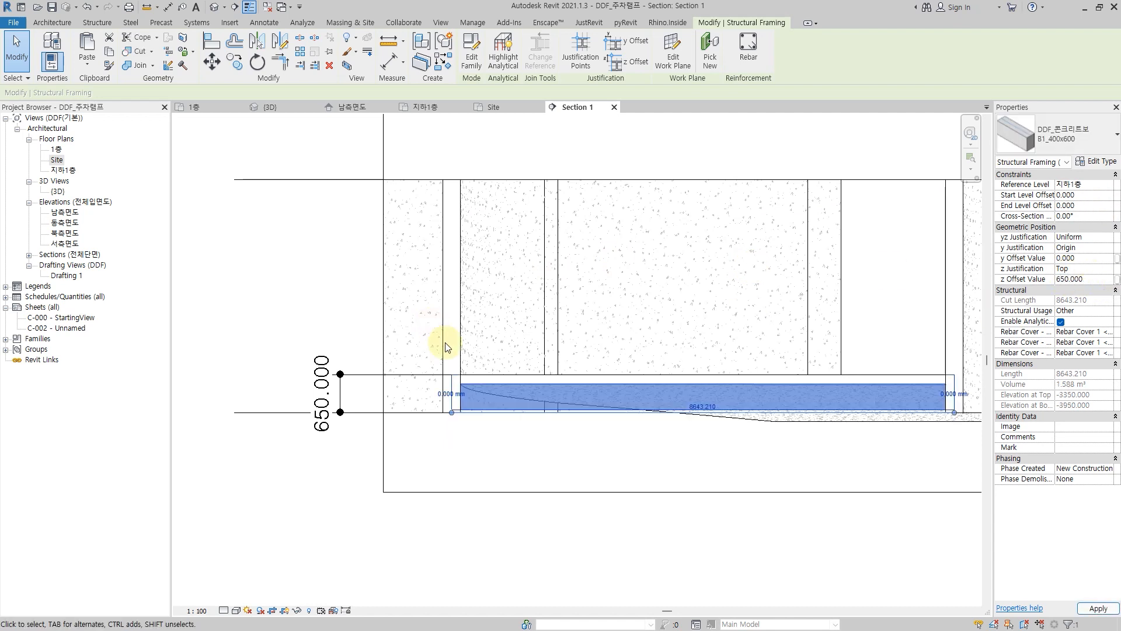
scroll(454, 408, up, 3)
key(Escape)
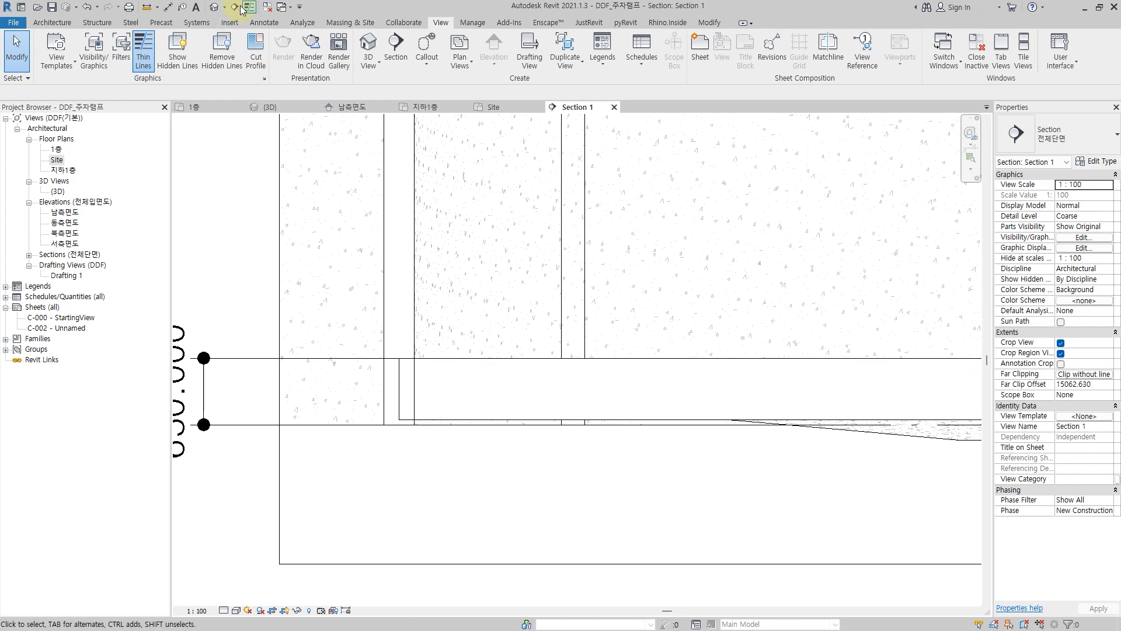
- Open the 3D view and examine how the diagonal beam sits against the curved ramp slab
click(211, 7)
scroll(461, 347, down, 2)
shift+middle_drag(605, 361, 491, 440)
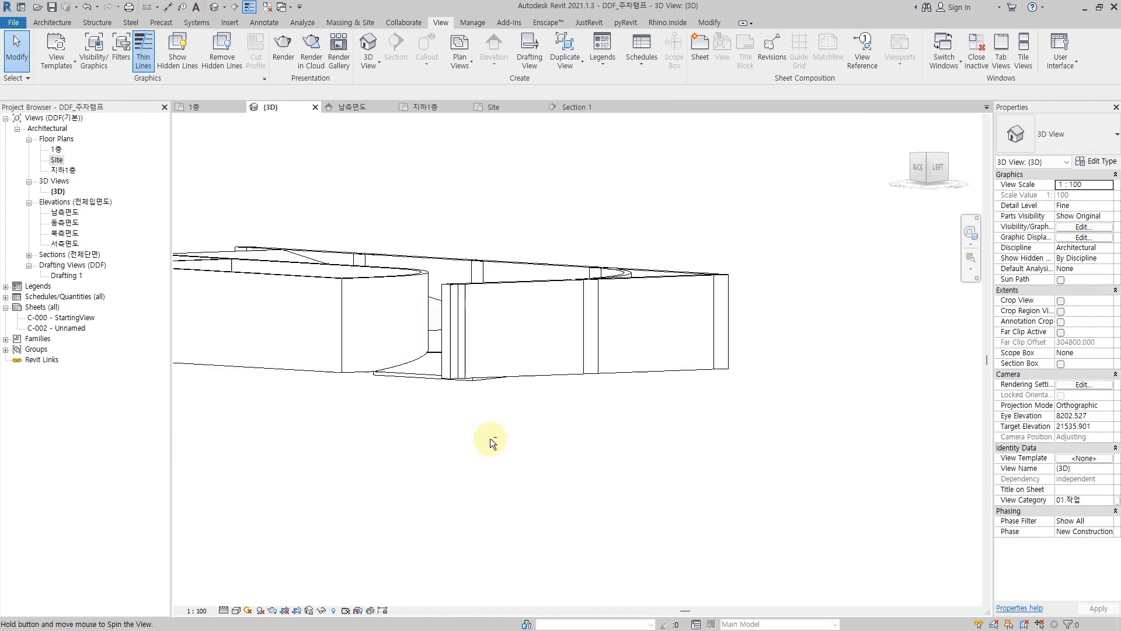
shift+middle_drag(456, 285, 613, 358)
scroll(593, 318, up, 3)
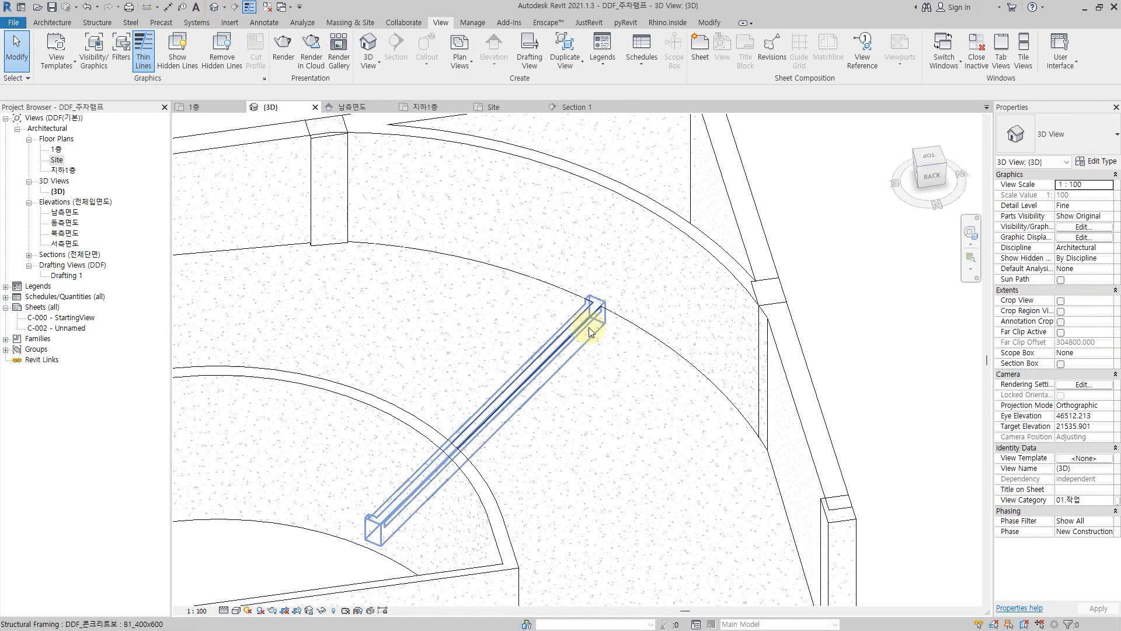
scroll(586, 340, up, 3)
scroll(573, 274, down, 1)
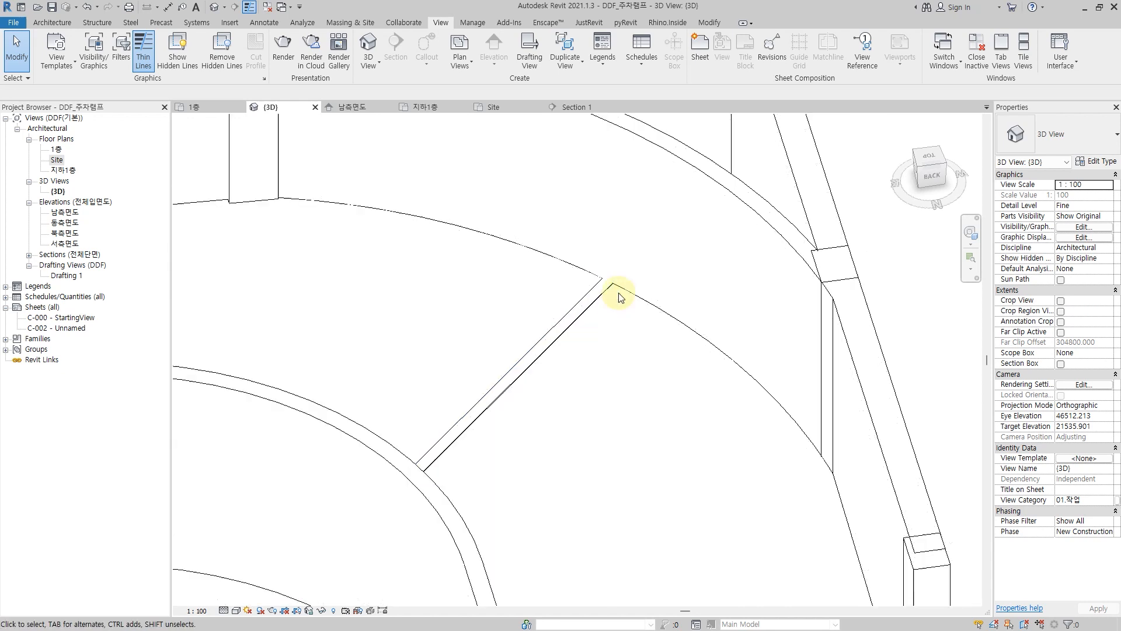
drag(327, 281, 780, 120)
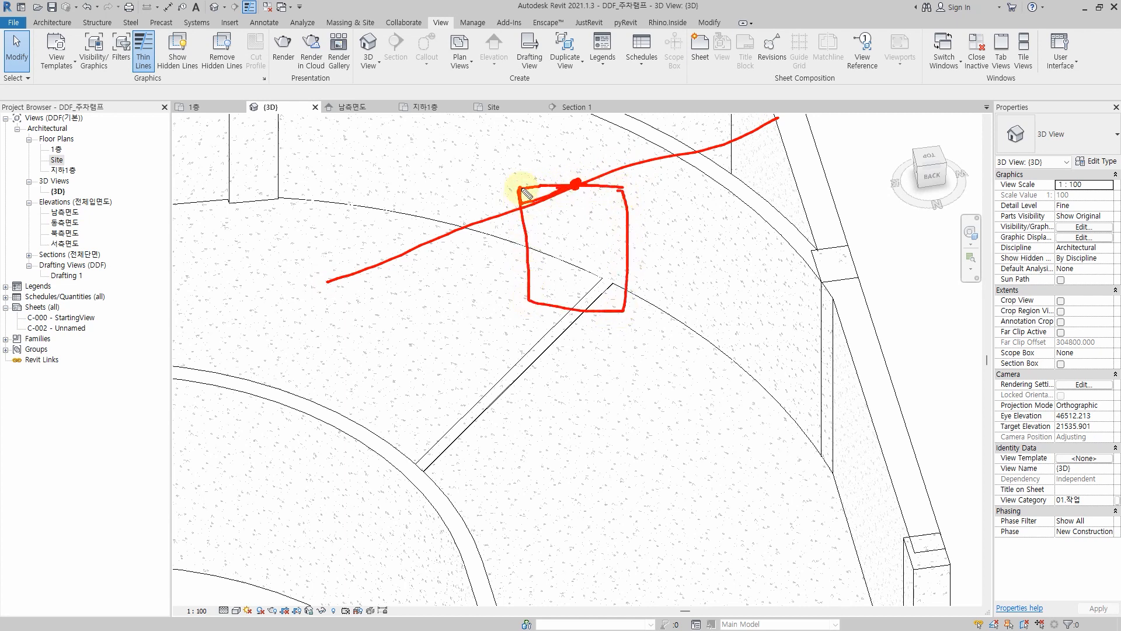
drag(543, 198, 549, 200)
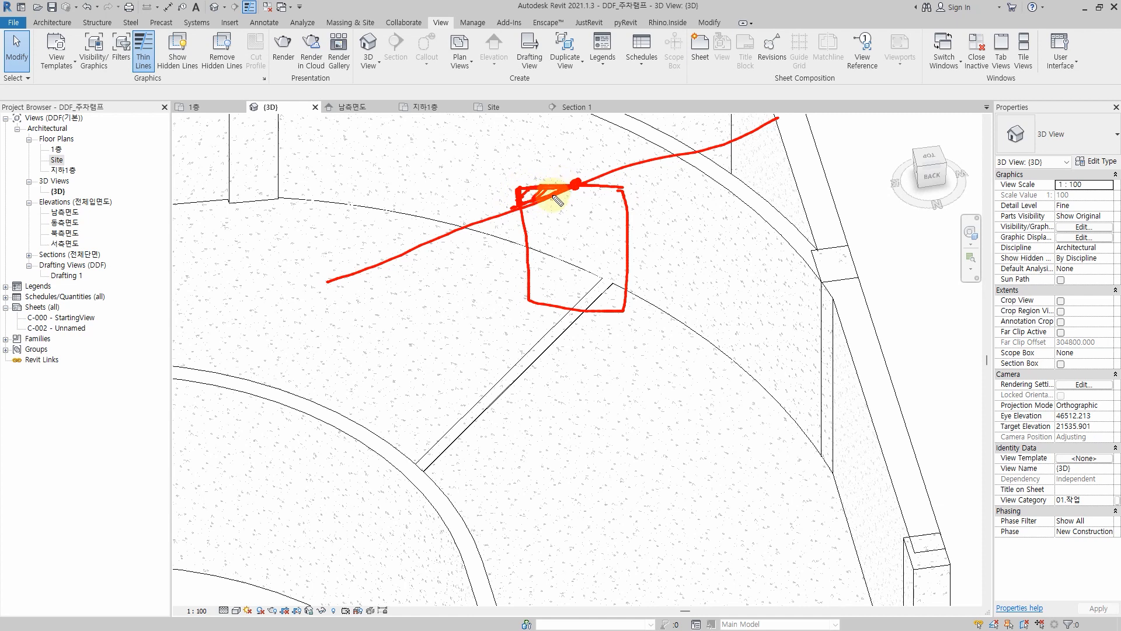
key(Escape)
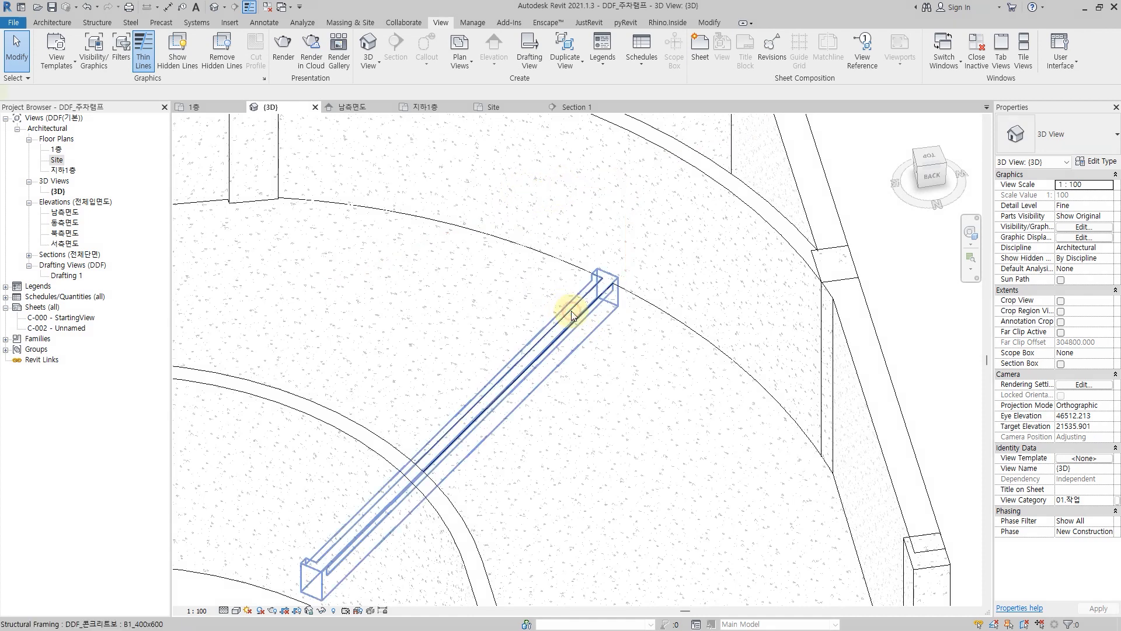
- Set the diagonal beam's z offset value to 620 and check its underside beneath the slab
click(574, 316)
shift+middle_drag(601, 306, 637, 292)
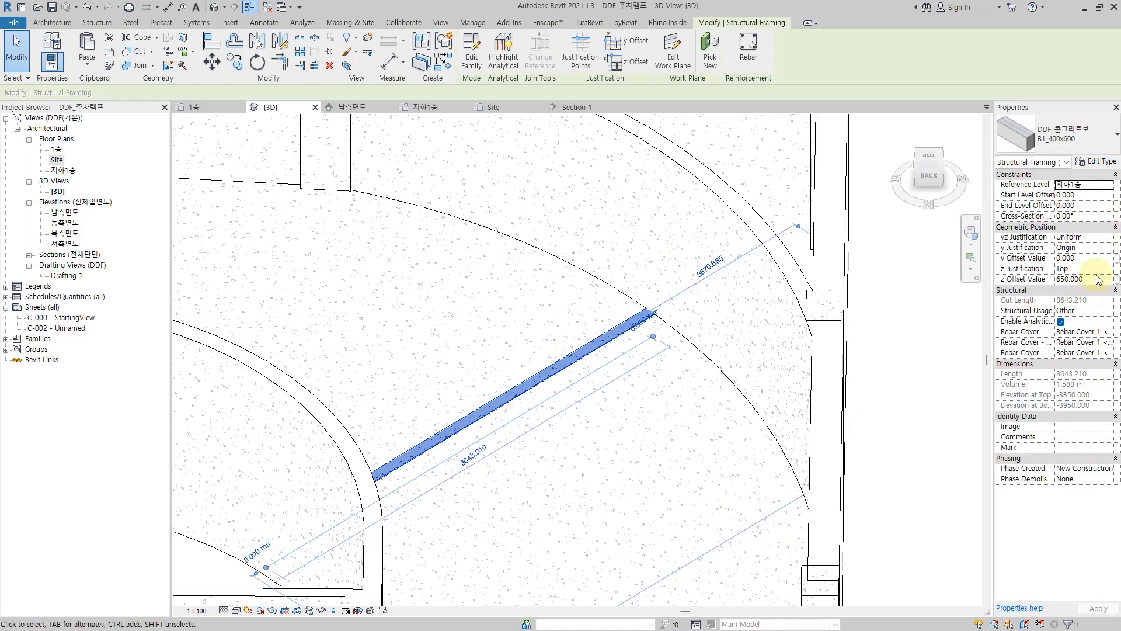
click(1100, 282)
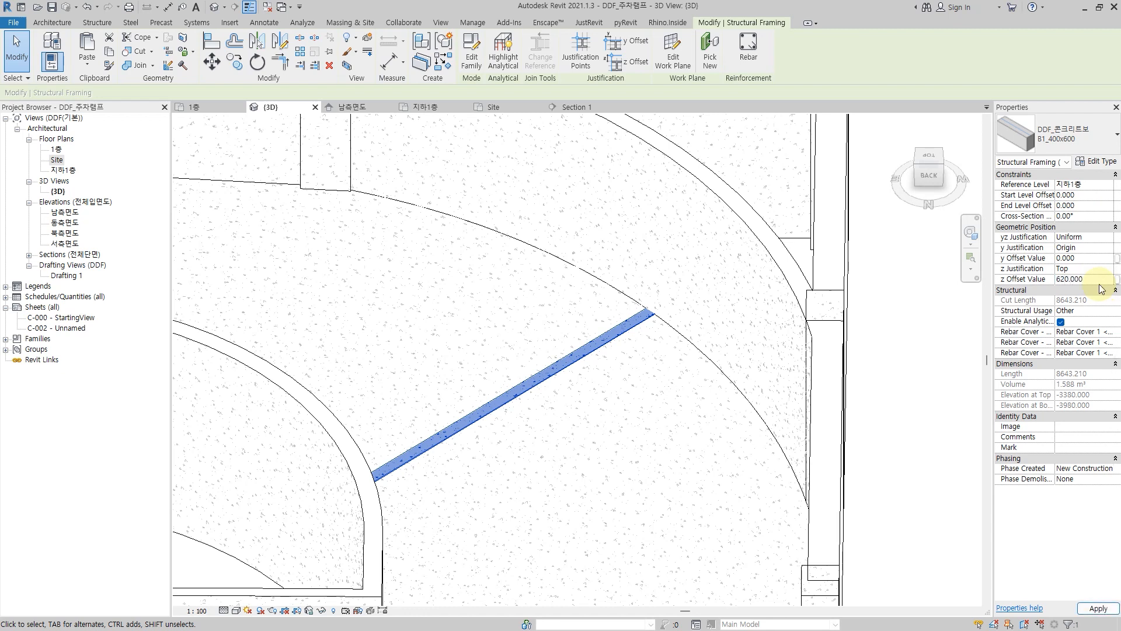
key(Escape)
mouse_move(709, 335)
shift+middle_down()
mouse_move(570, 393)
mouse_move(507, 196)
mouse_move(483, 300)
mouse_move(493, 363)
mouse_move(363, 343)
mouse_move(623, 388)
mouse_move(599, 397)
mouse_move(721, 405)
mouse_move(790, 358)
mouse_move(866, 375)
mouse_move(892, 401)
mouse_move(806, 476)
shift+middle_up()
shift+middle_drag(765, 362, 752, 445)
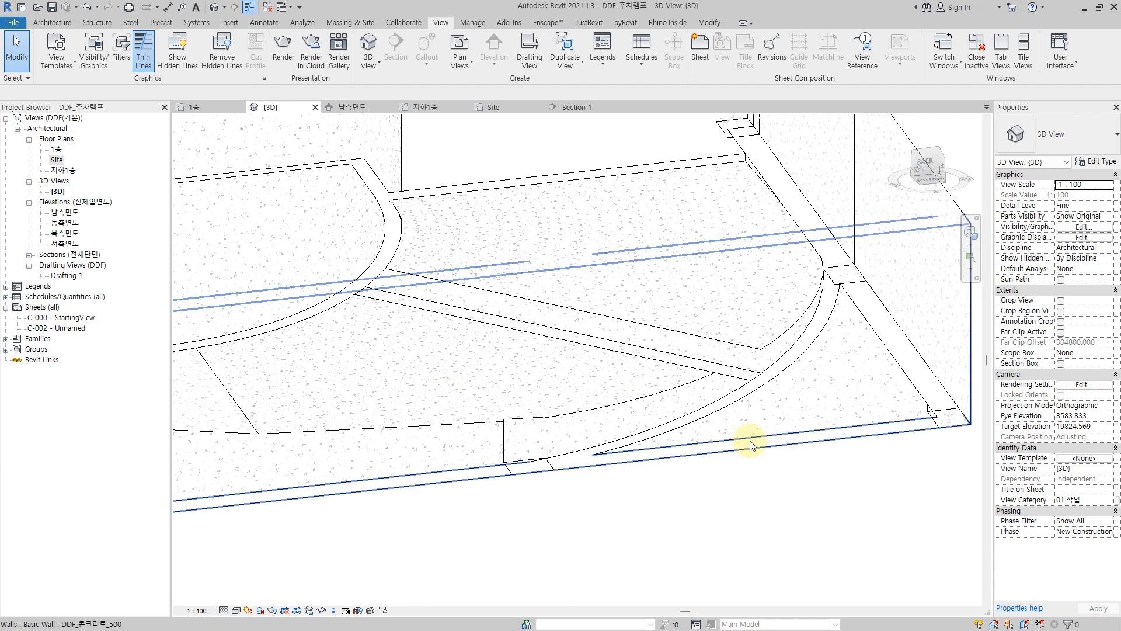
- Copy the curved ramp slab and paste the duplicate aligned to the same place
scroll(751, 445, down, 6)
shift+middle_drag(605, 233, 608, 483)
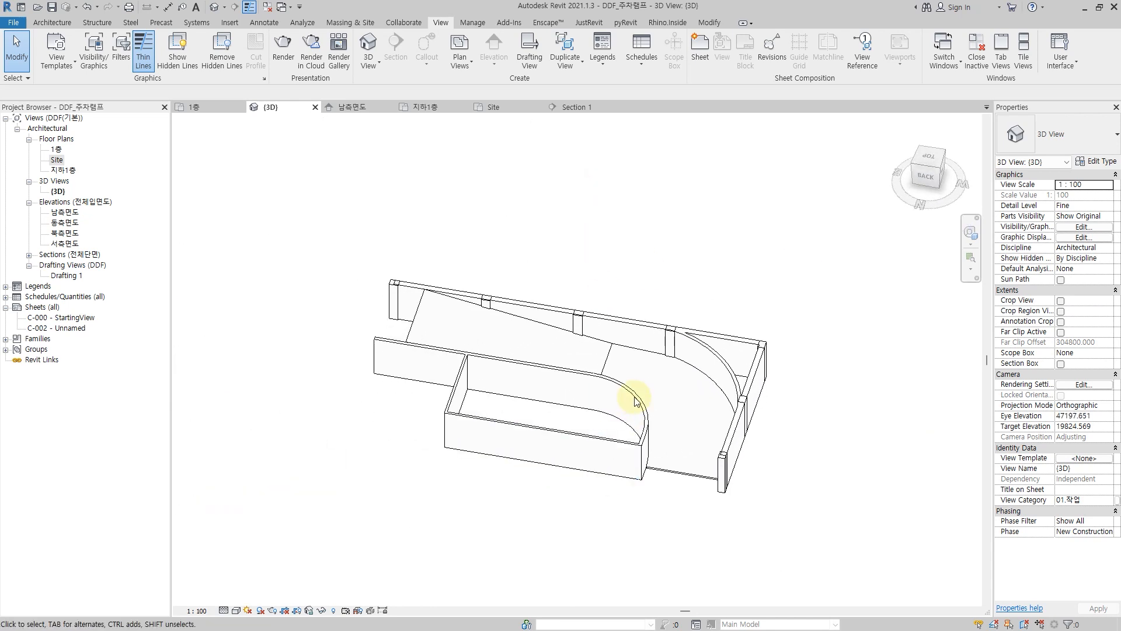
scroll(636, 400, up, 2)
click(725, 501)
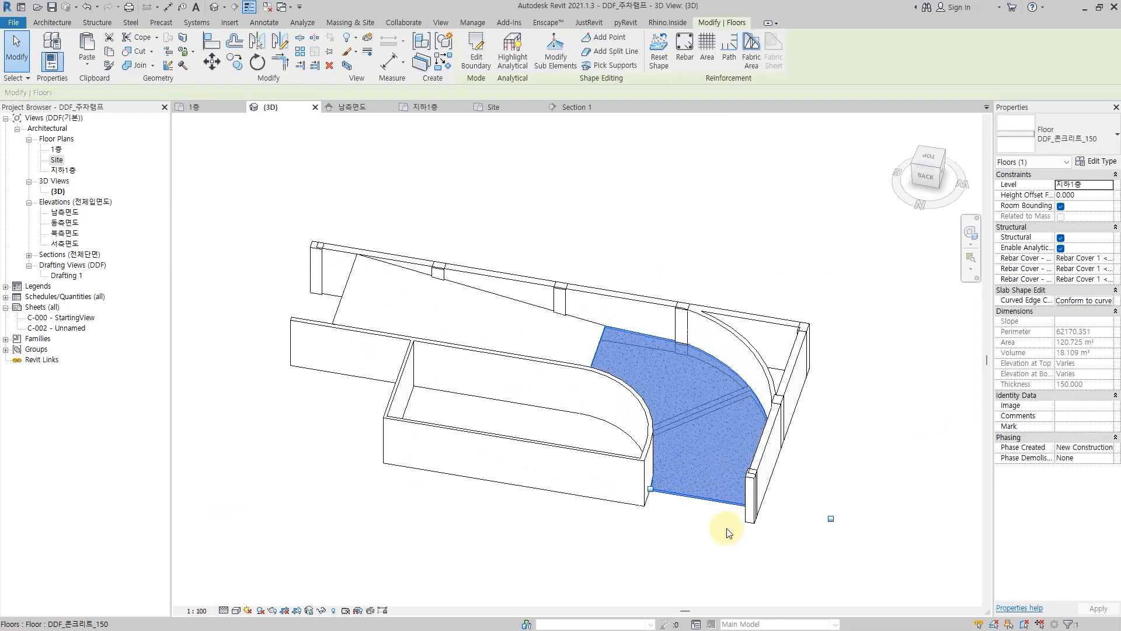
shift+middle_drag(727, 531, 738, 505)
scroll(735, 496, up, 3)
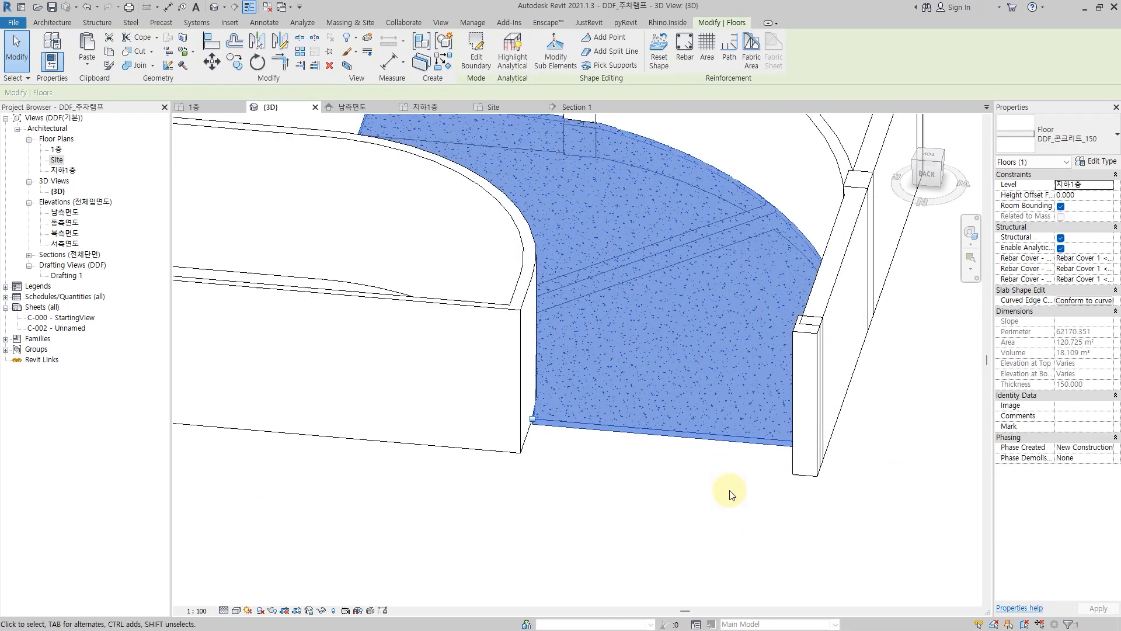
click(108, 52)
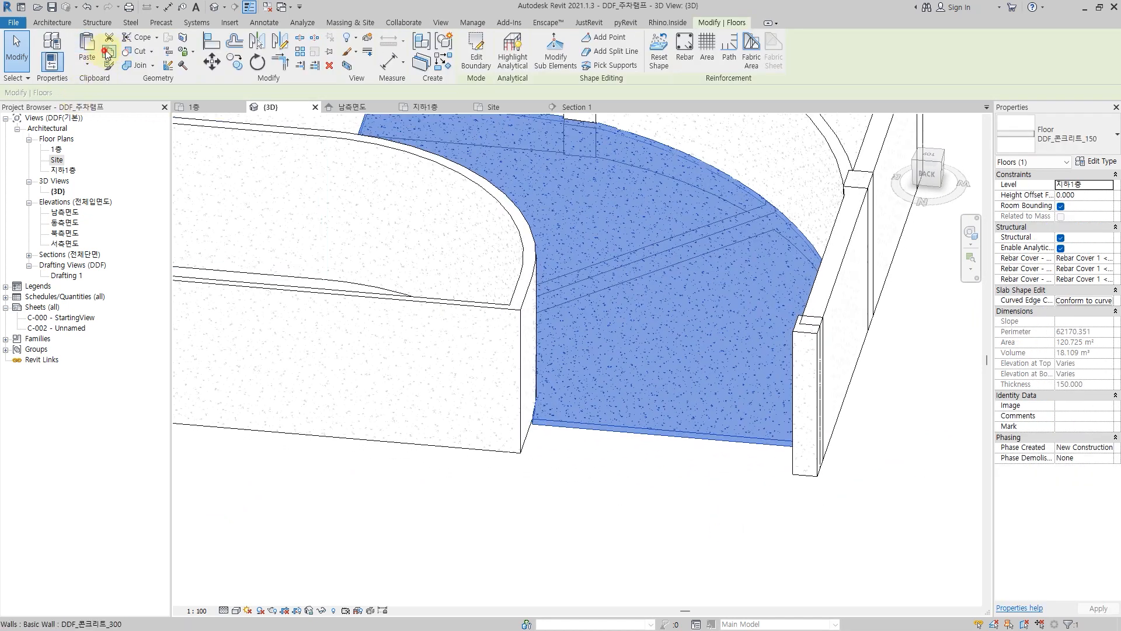
click(87, 65)
click(141, 177)
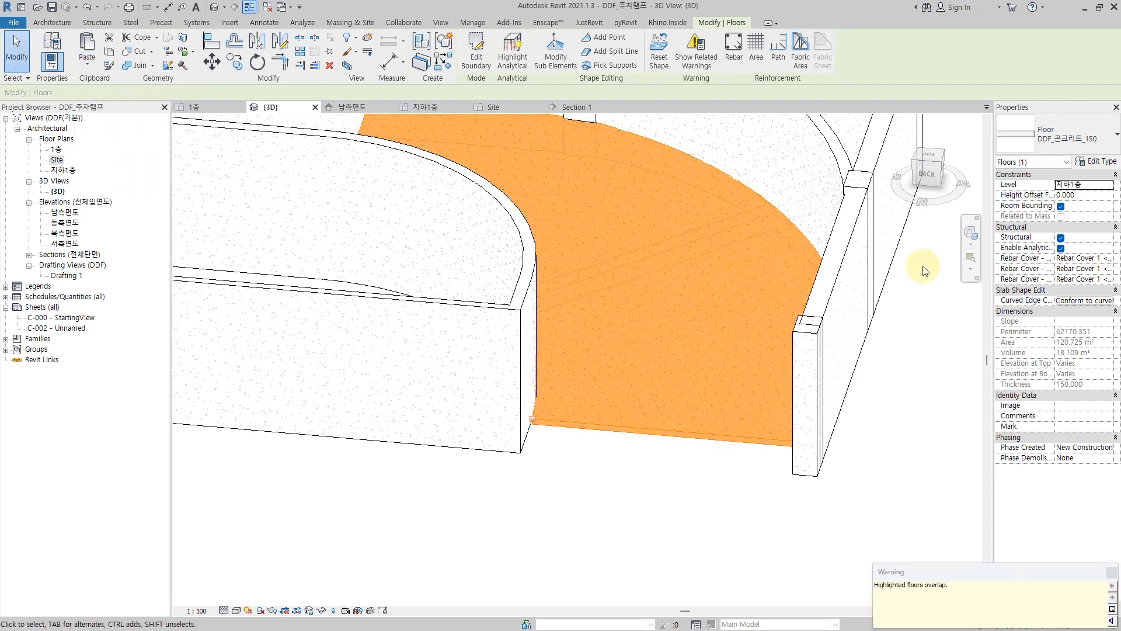
- Set the pasted slab's height offset from level to 150
click(1093, 195)
text(150)
key(Return)
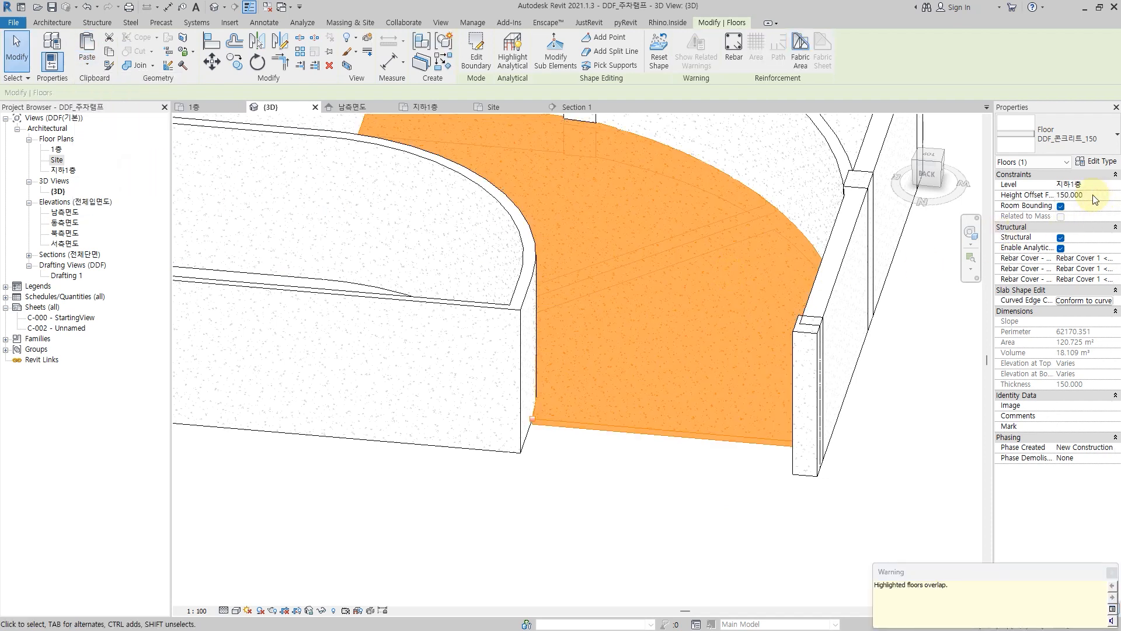
key(Escape)
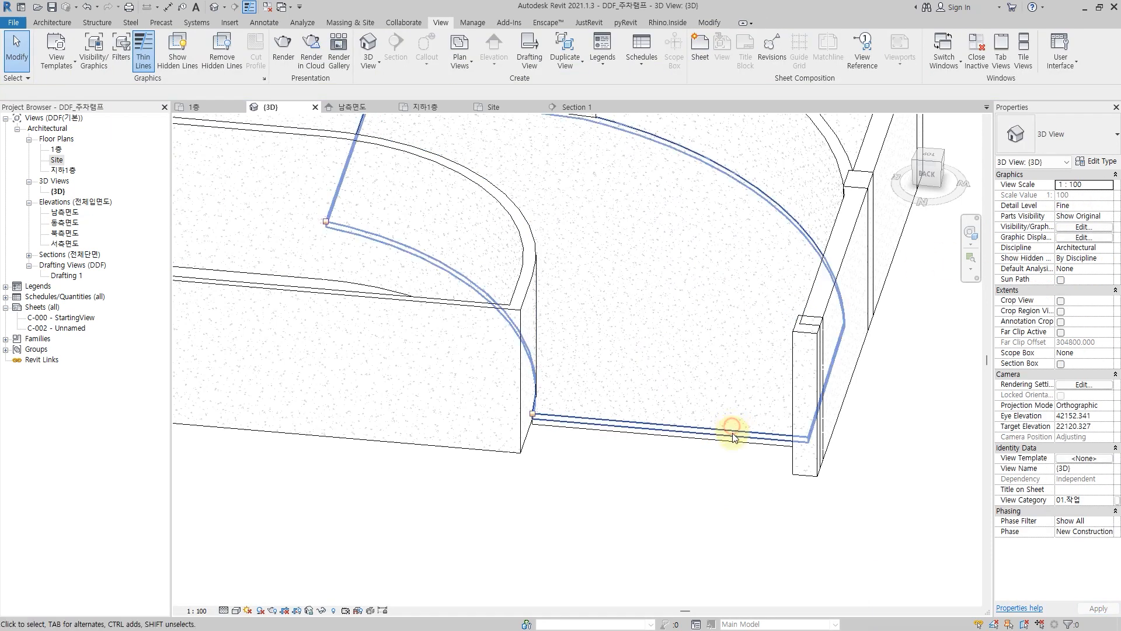
- Start a vertical opening in the raised slab copy and, in the Site plan, pick its side edges as boundary lines offset 300
click(730, 418)
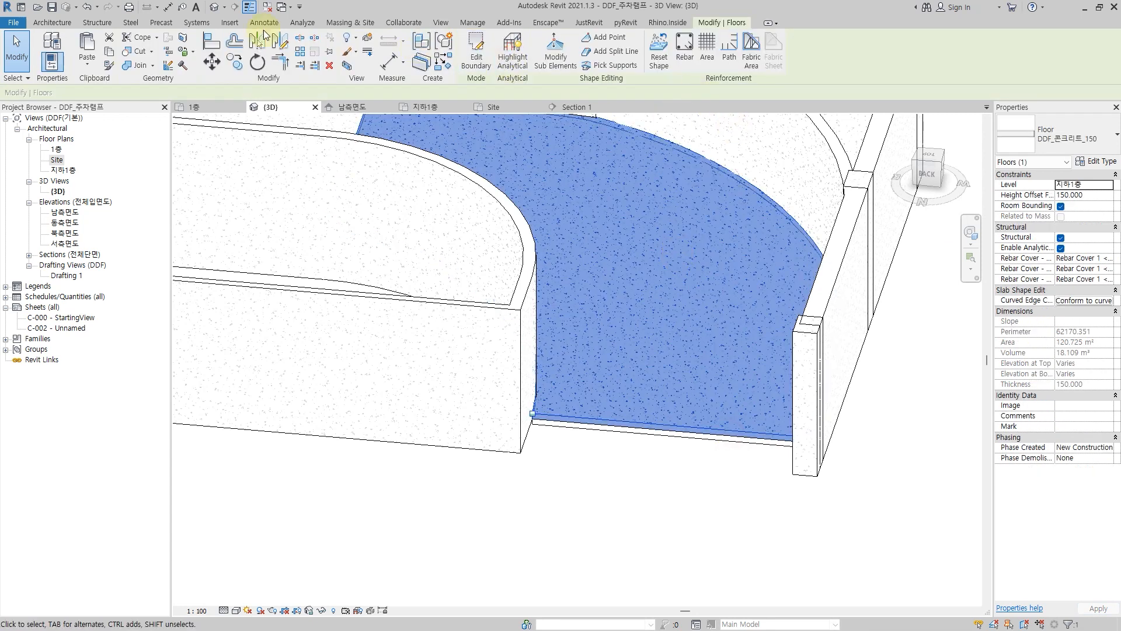
click(50, 22)
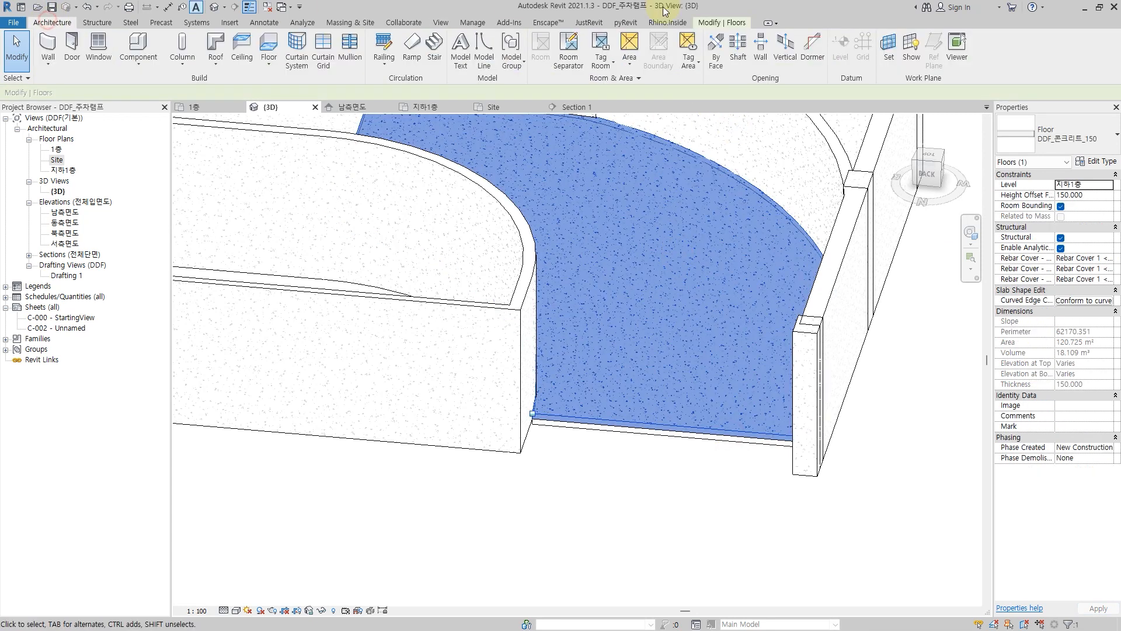
click(786, 51)
click(658, 421)
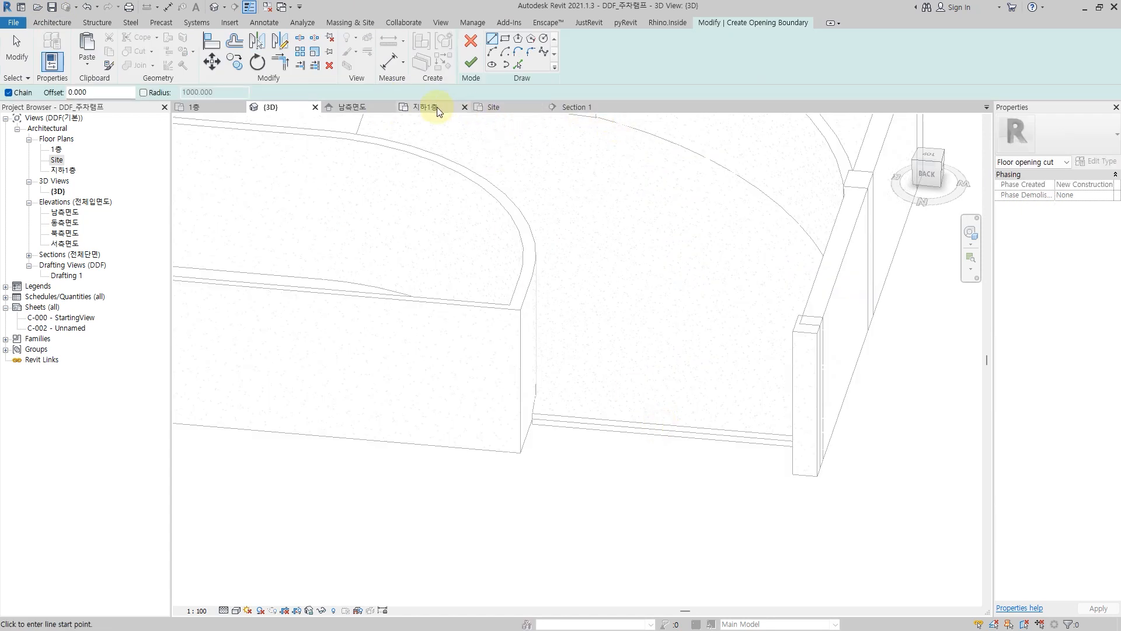
click(494, 107)
click(517, 64)
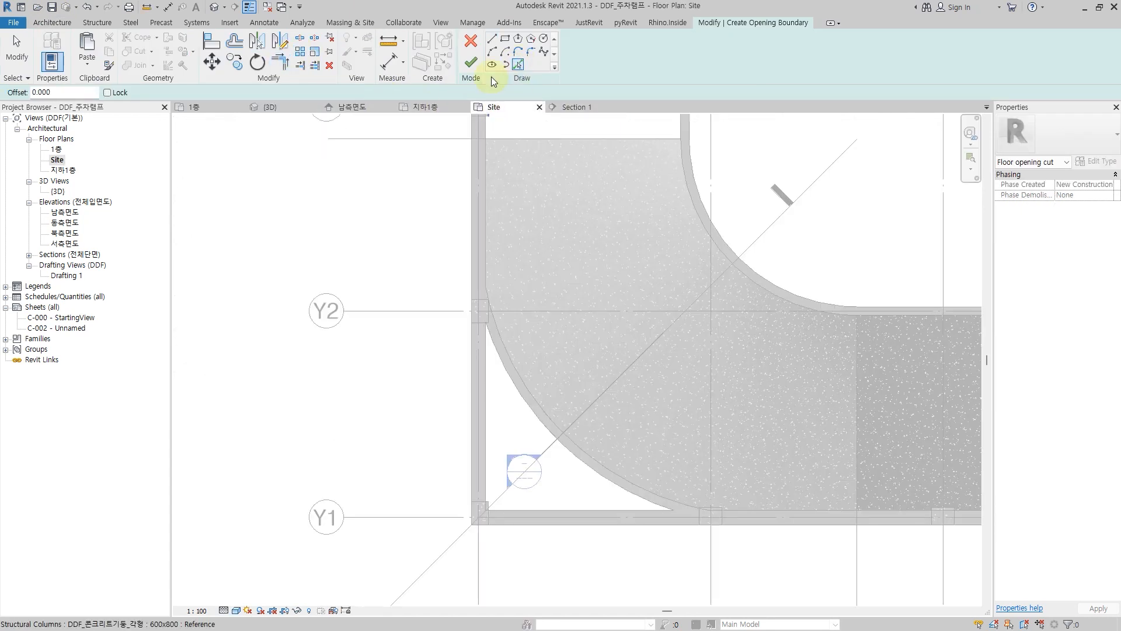
drag(64, 93, 1, 76)
text(300)
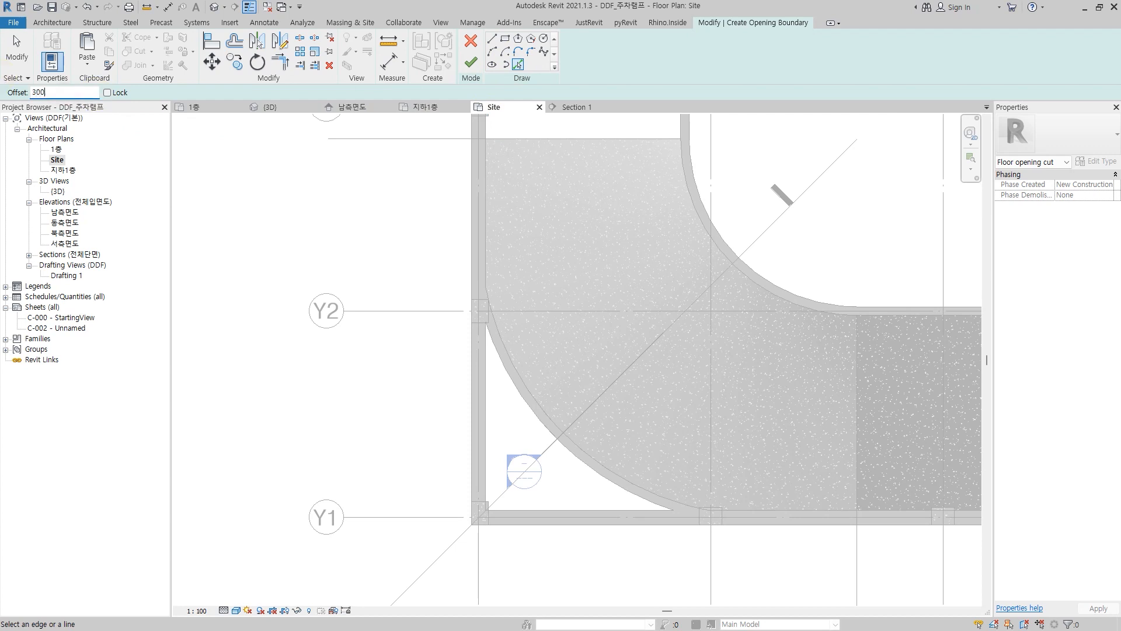
click(703, 226)
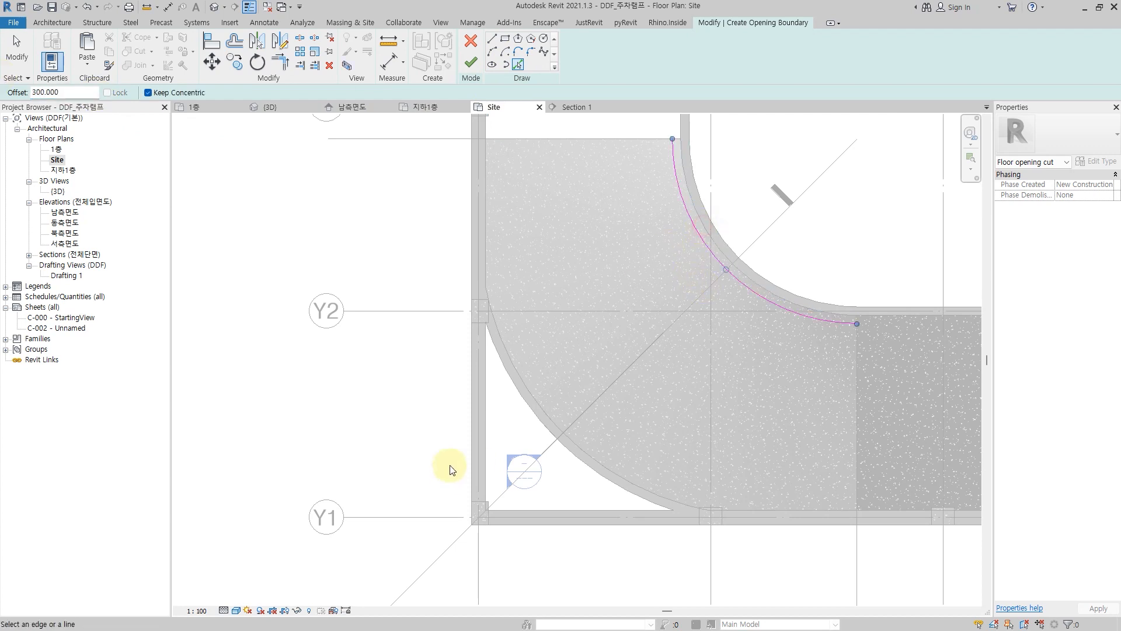
click(511, 360)
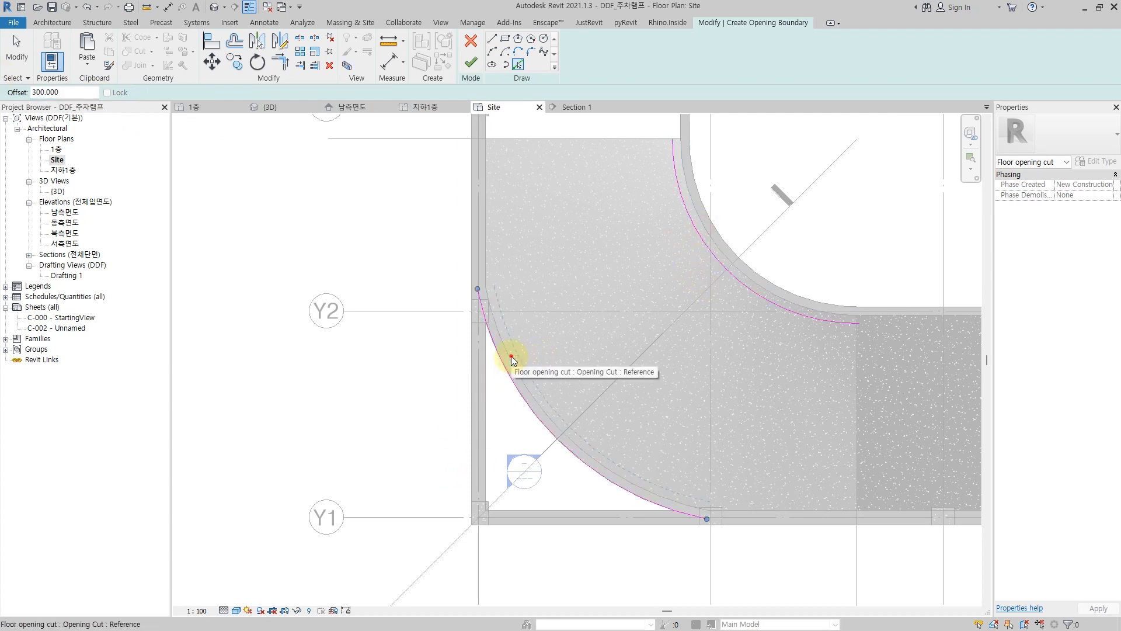
click(490, 236)
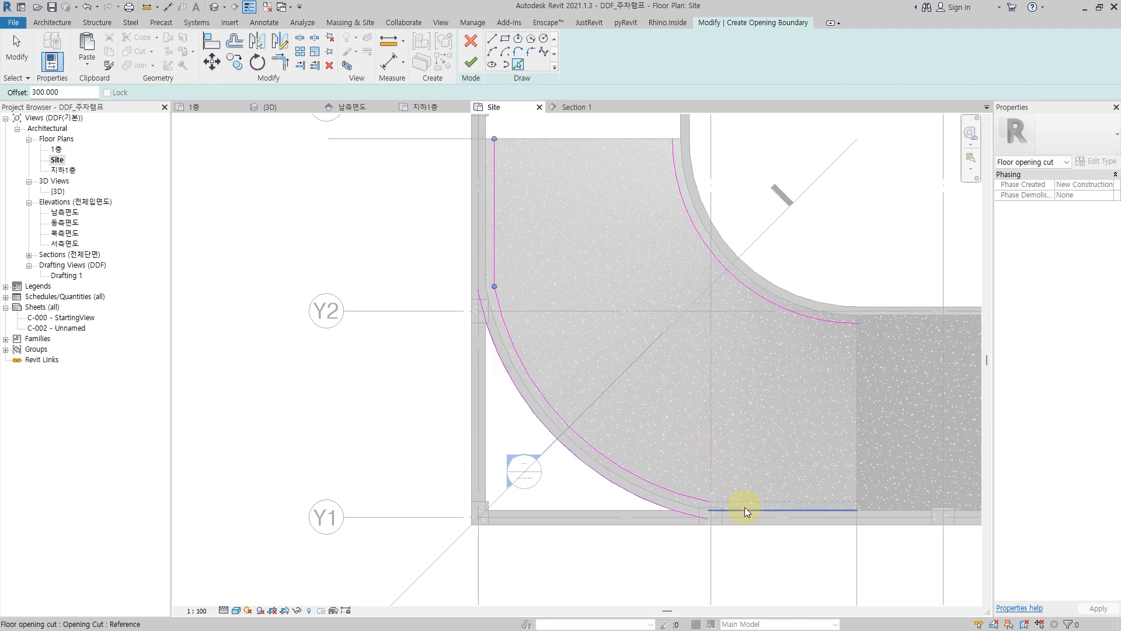
click(745, 506)
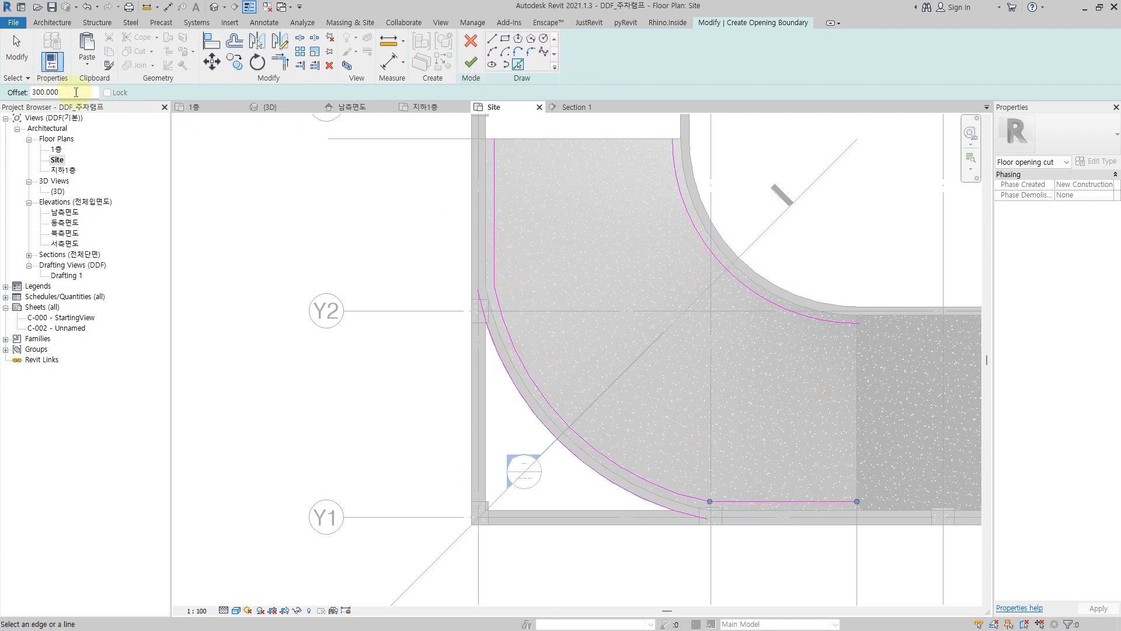
- Reset the offset to 0 and pick the slab's two straight end edges as opening boundary lines
key(BackSpace)
key(BackSpace)
key(BackSpace)
key(BackSpace)
key(BackSpace)
key(BackSpace)
key(BackSpace)
text(0)
key(Tab)
click(615, 145)
click(860, 395)
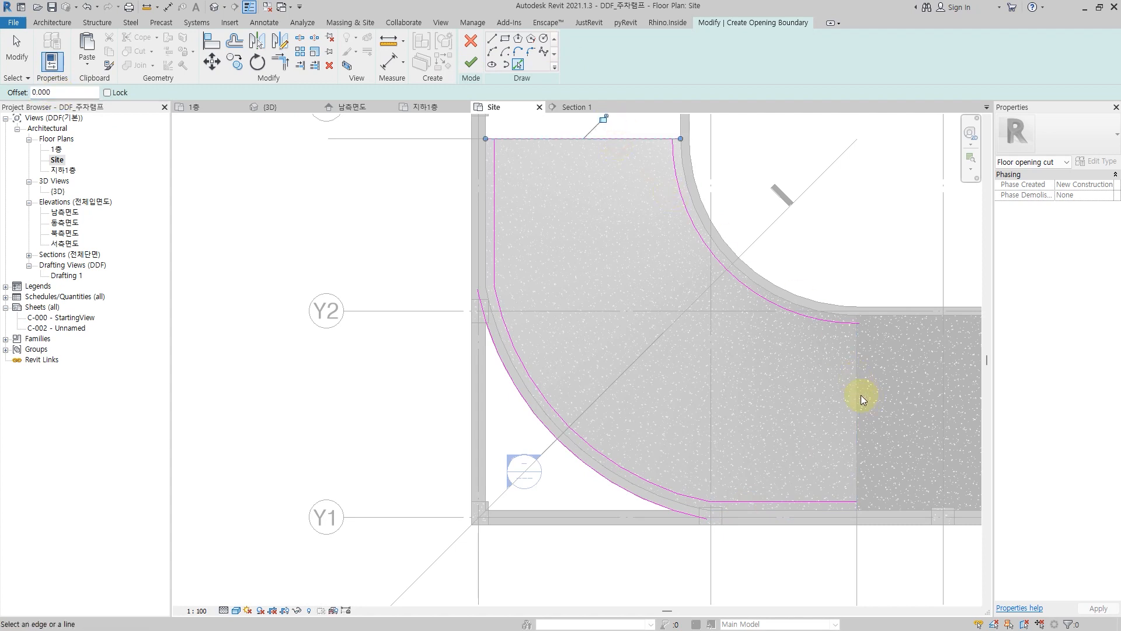
- Trim the boundary corners into a closed loop without the stray outer arc and finish the opening
key(t)
key(r)
click(847, 502)
click(859, 343)
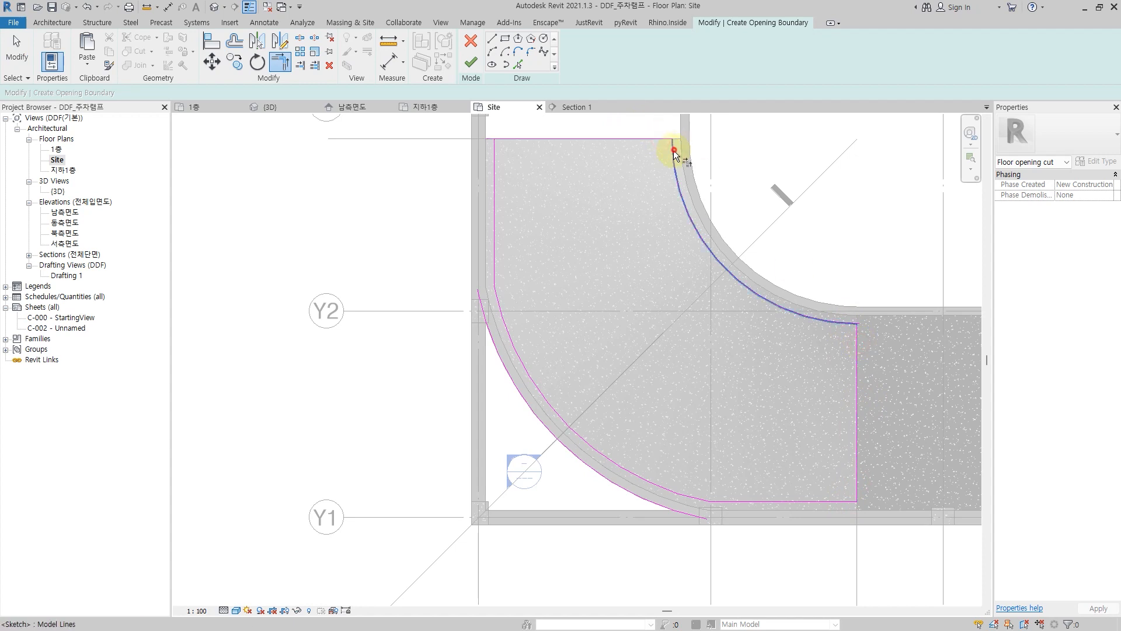
key(Escape)
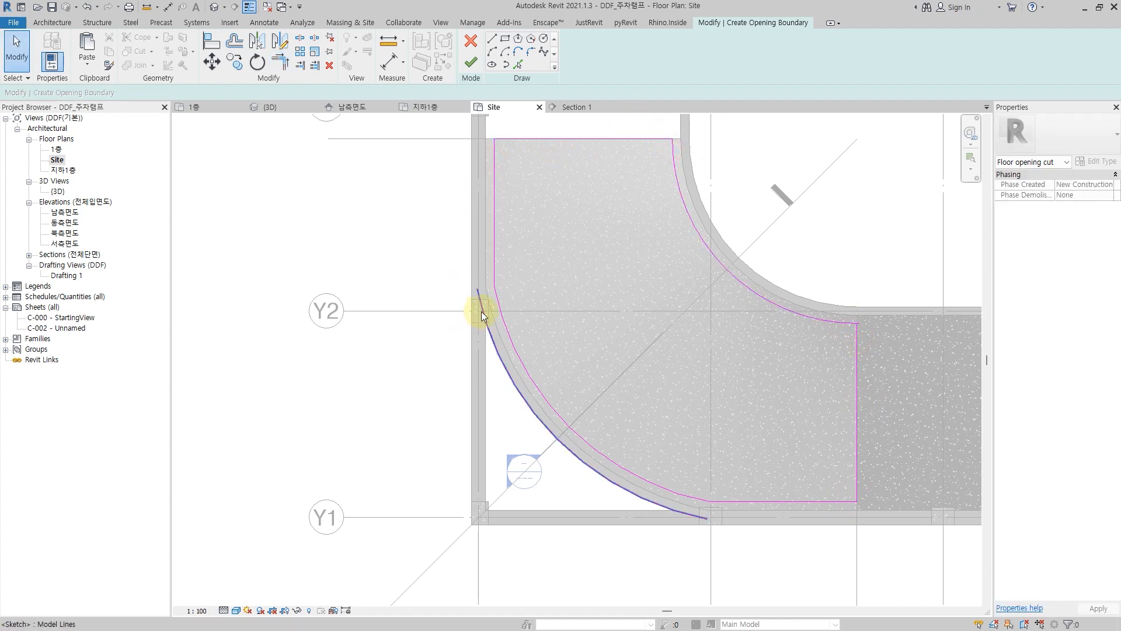
scroll(520, 369, down, 2)
click(471, 63)
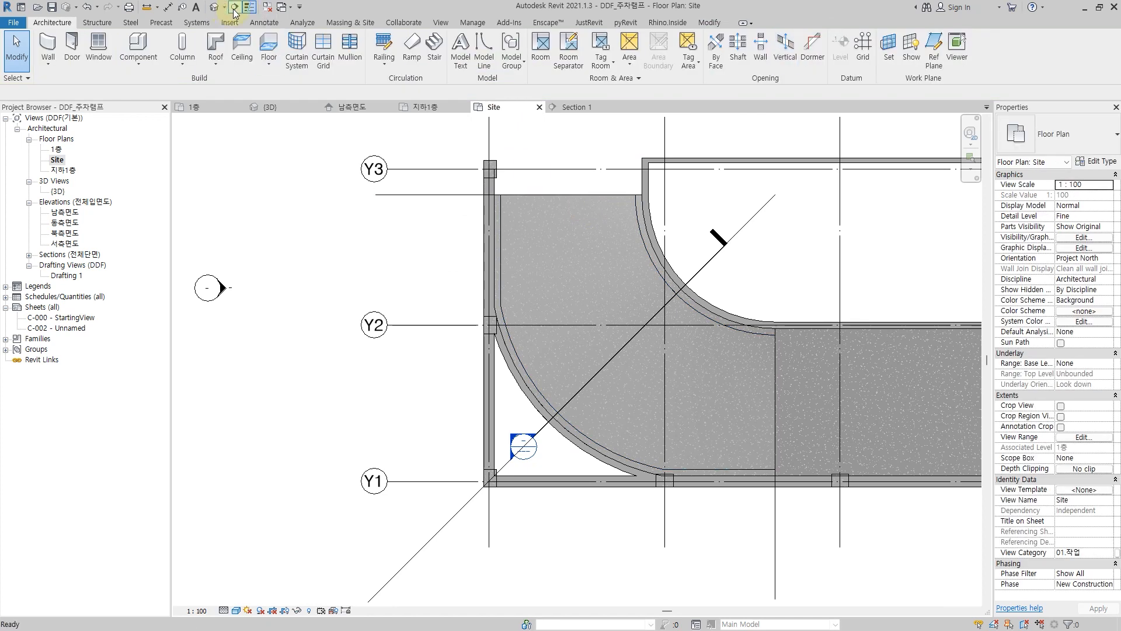
- In the 3D view, join the curb strip along the inner curved wall with the ramp slab beneath it
click(216, 10)
shift+middle_drag(402, 385, 364, 343)
scroll(475, 352, up, 3)
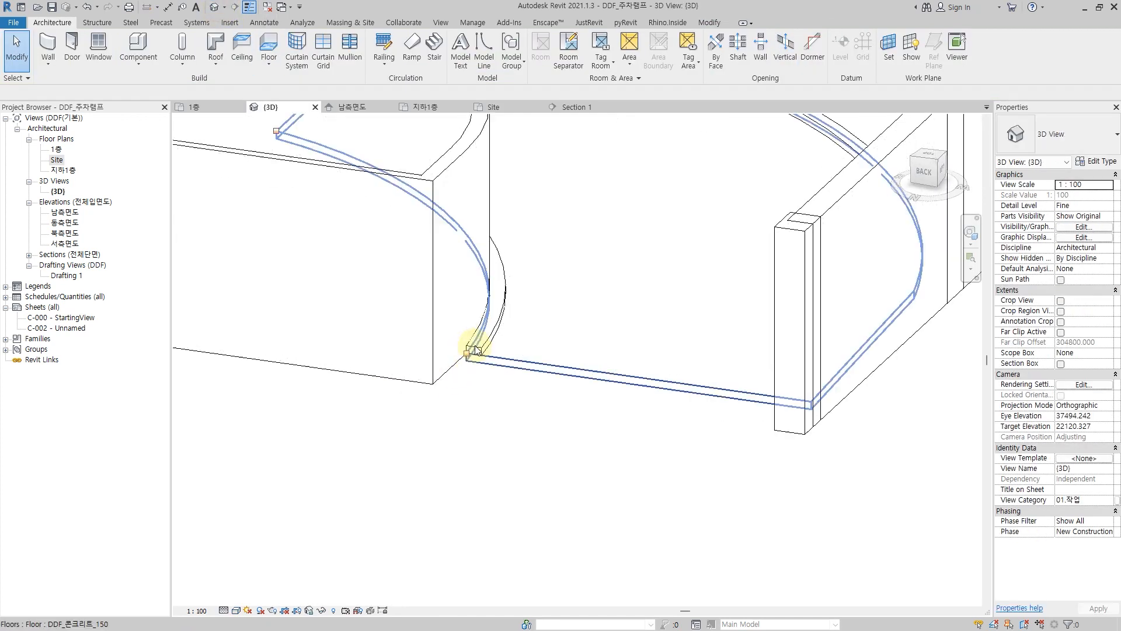
click(495, 333)
mouse_move(533, 474)
shift+middle_down()
mouse_move(538, 464)
mouse_move(543, 475)
shift+middle_up()
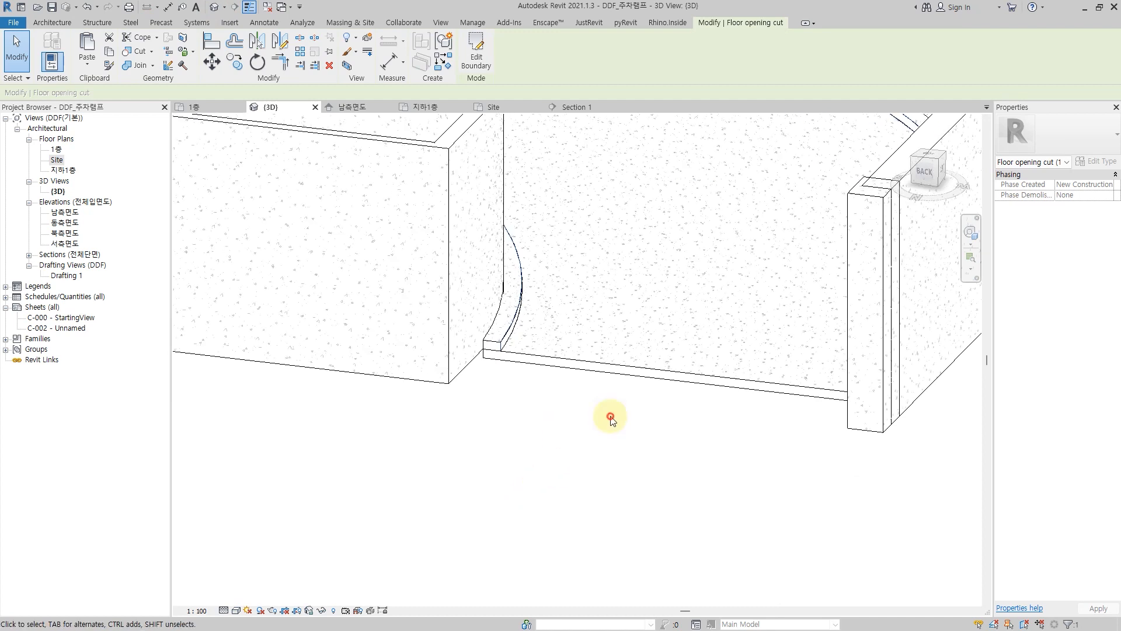
click(609, 415)
middle_drag(609, 415, 557, 458)
key(j)
key(g)
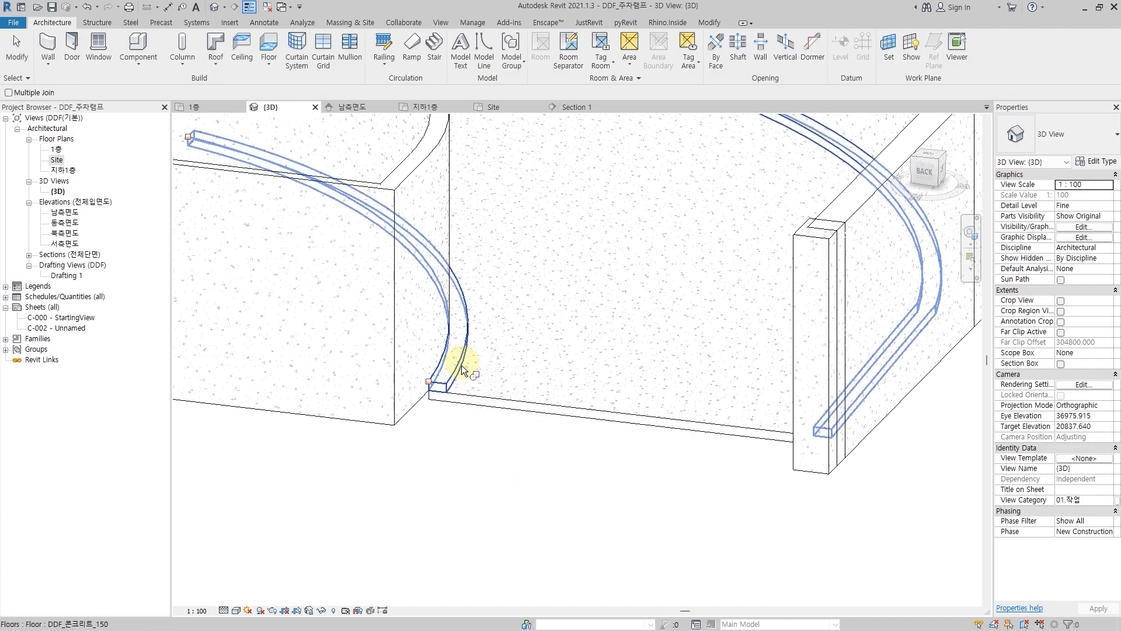
click(461, 366)
click(467, 413)
key(Escape)
- Join the ramp slab with the curb strip at the outer wall side and check the whole ramp
scroll(469, 417, down, 3)
shift+middle_drag(491, 421, 825, 465)
scroll(886, 358, up, 2)
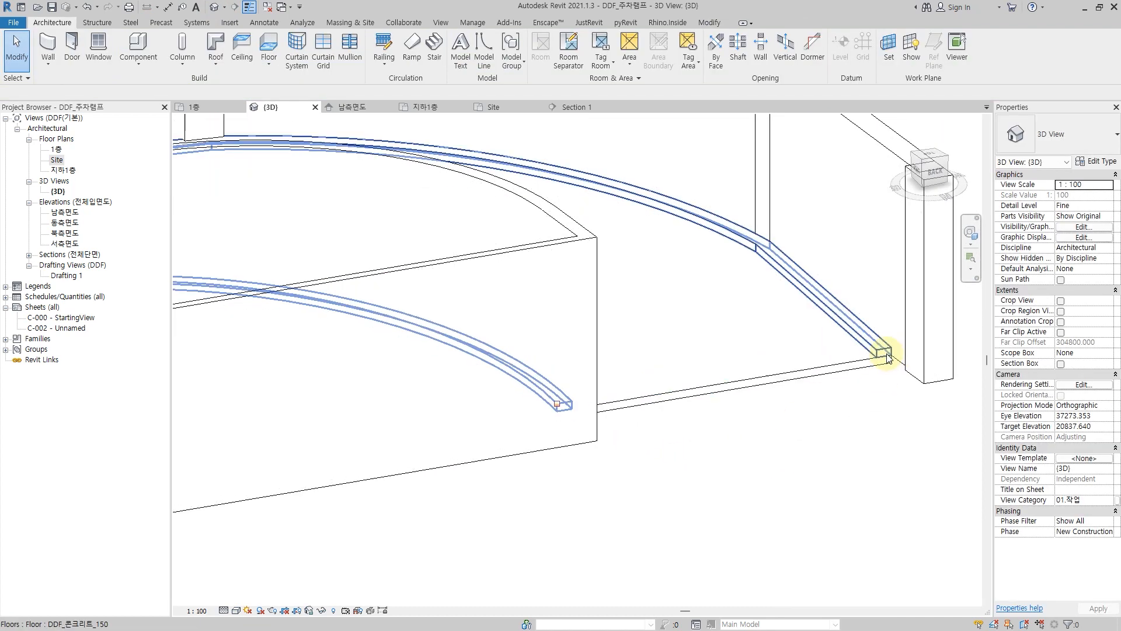
key(j)
key(g)
click(866, 369)
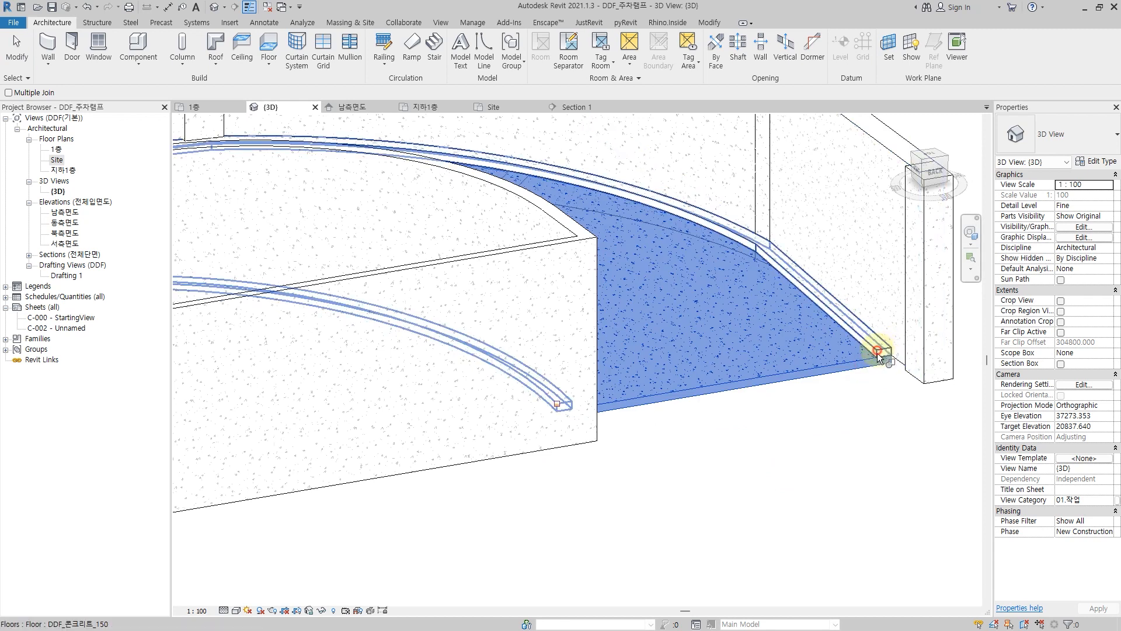
click(878, 350)
key(Escape)
shift+middle_drag(870, 388, 788, 483)
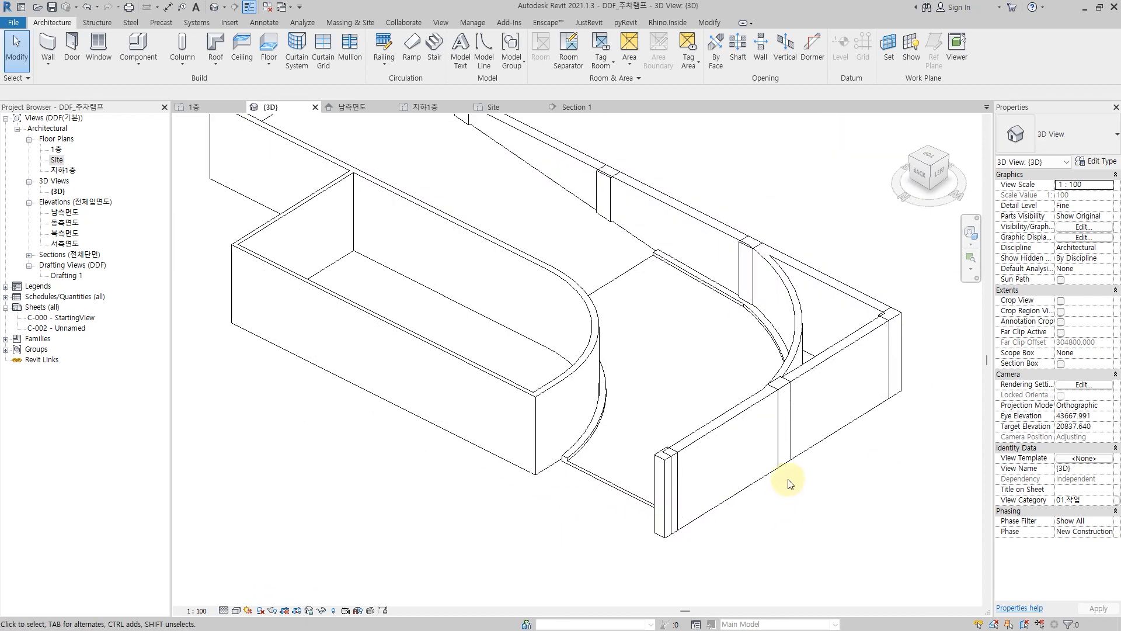